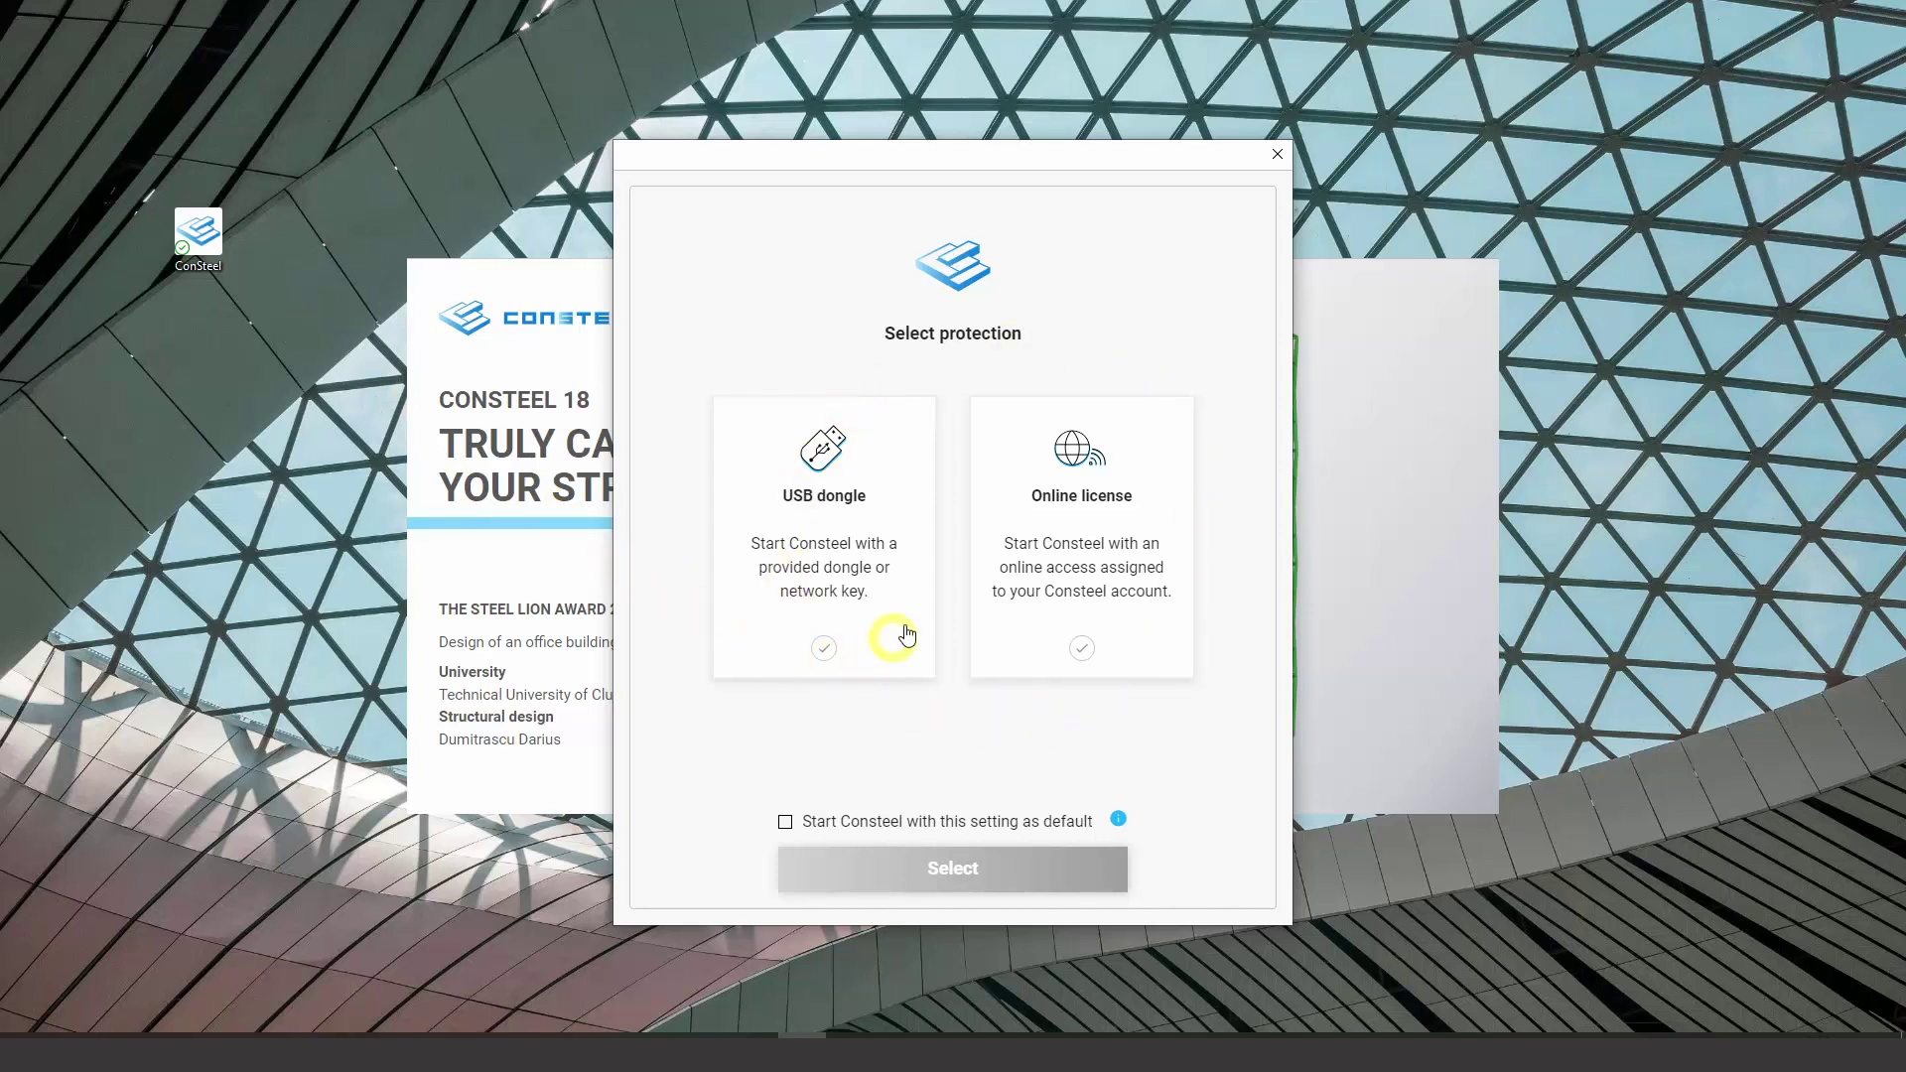
Choose online licence protection instead of the USB dongle and confirm it
left_click(851, 565)
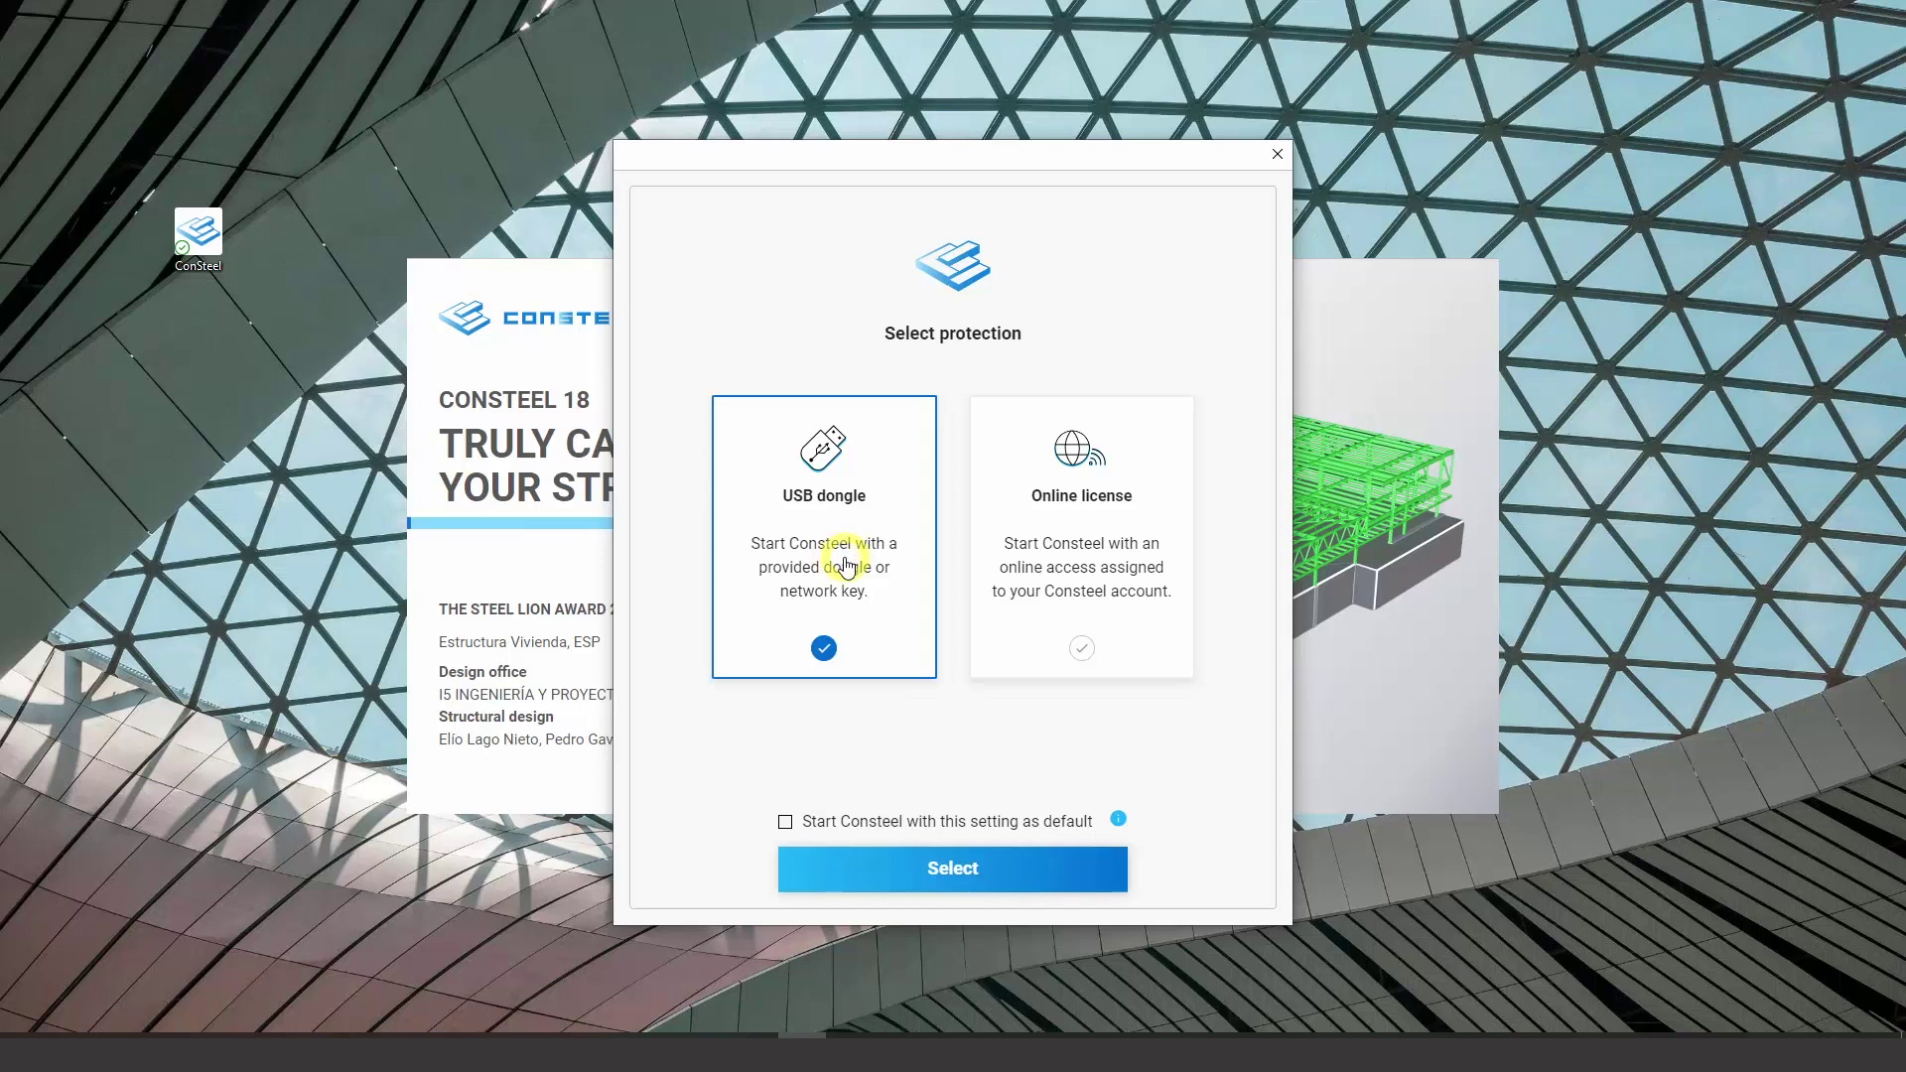
left_click(1095, 568)
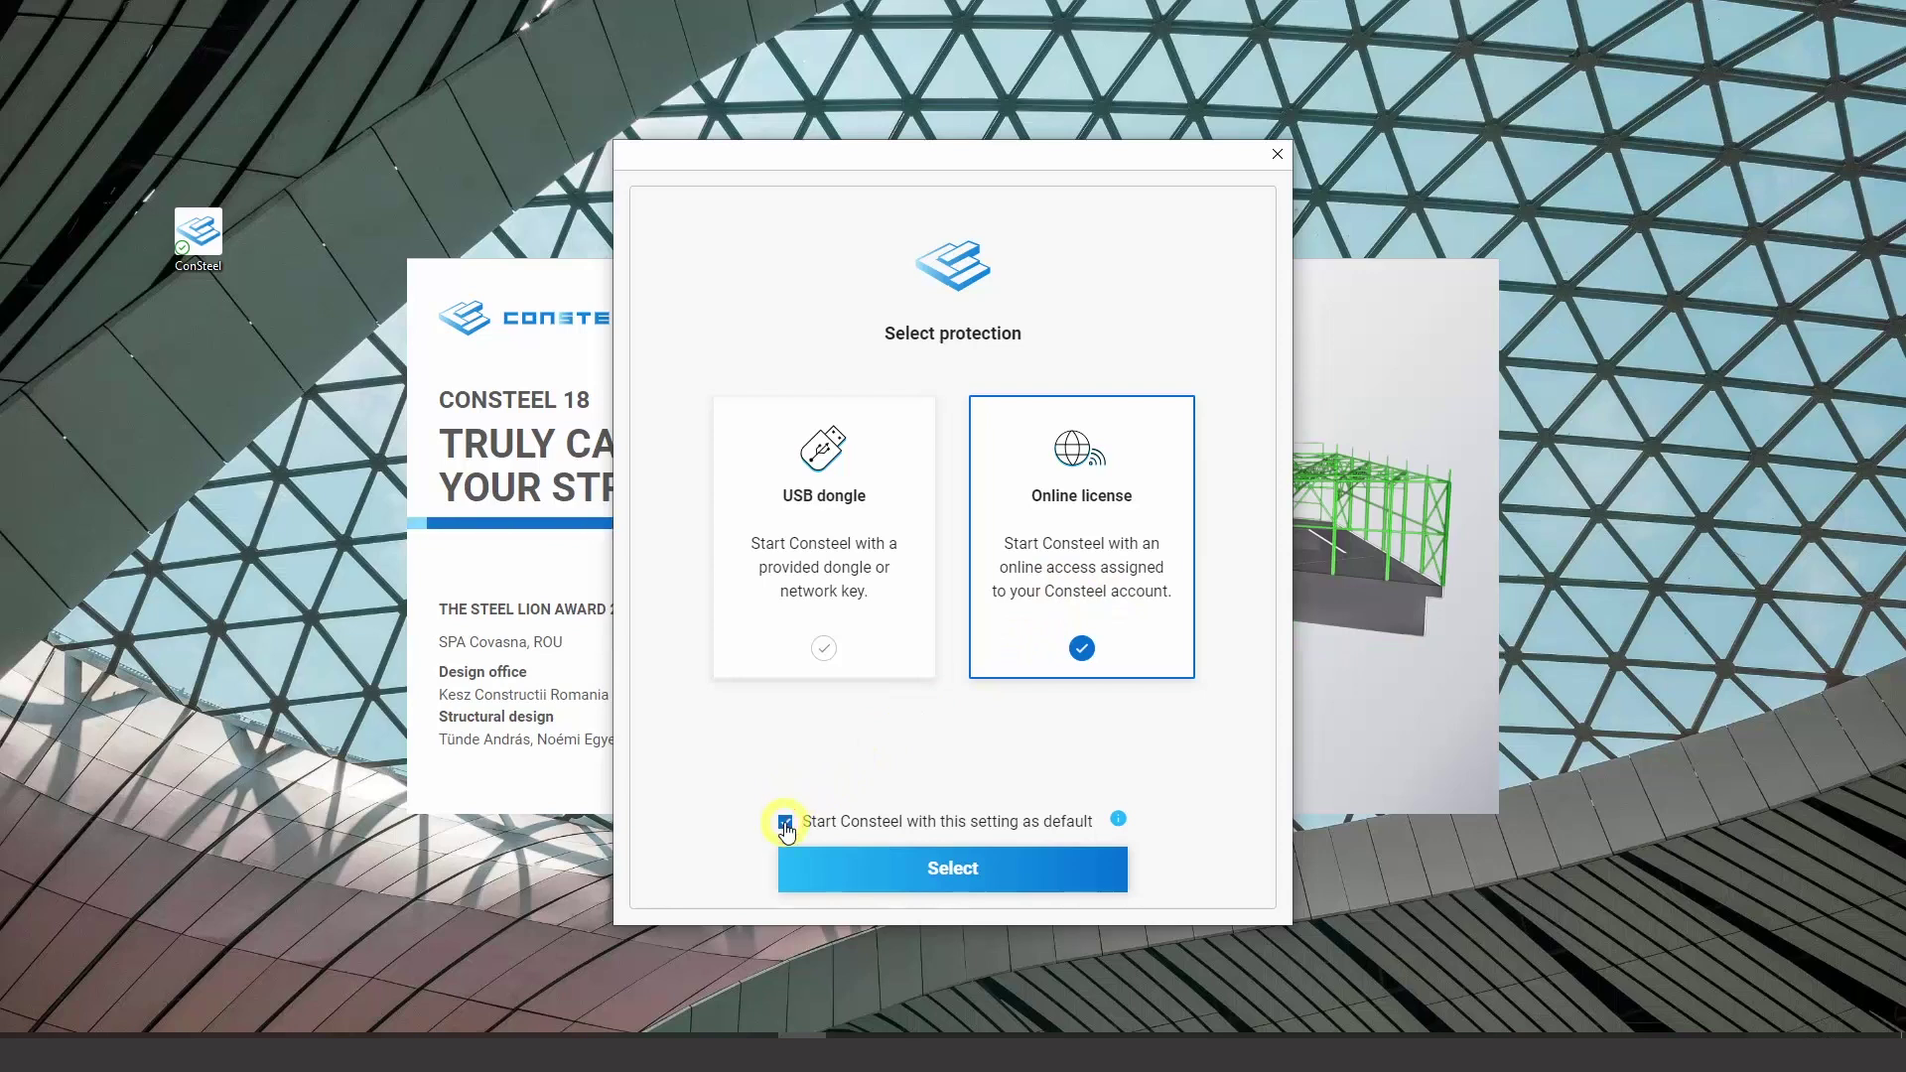
left_click(955, 869)
Sign in with the account e-mail and password, take Seat 1, and always auto-take the first seat
left_click(950, 508)
type("johndoe@email.com")
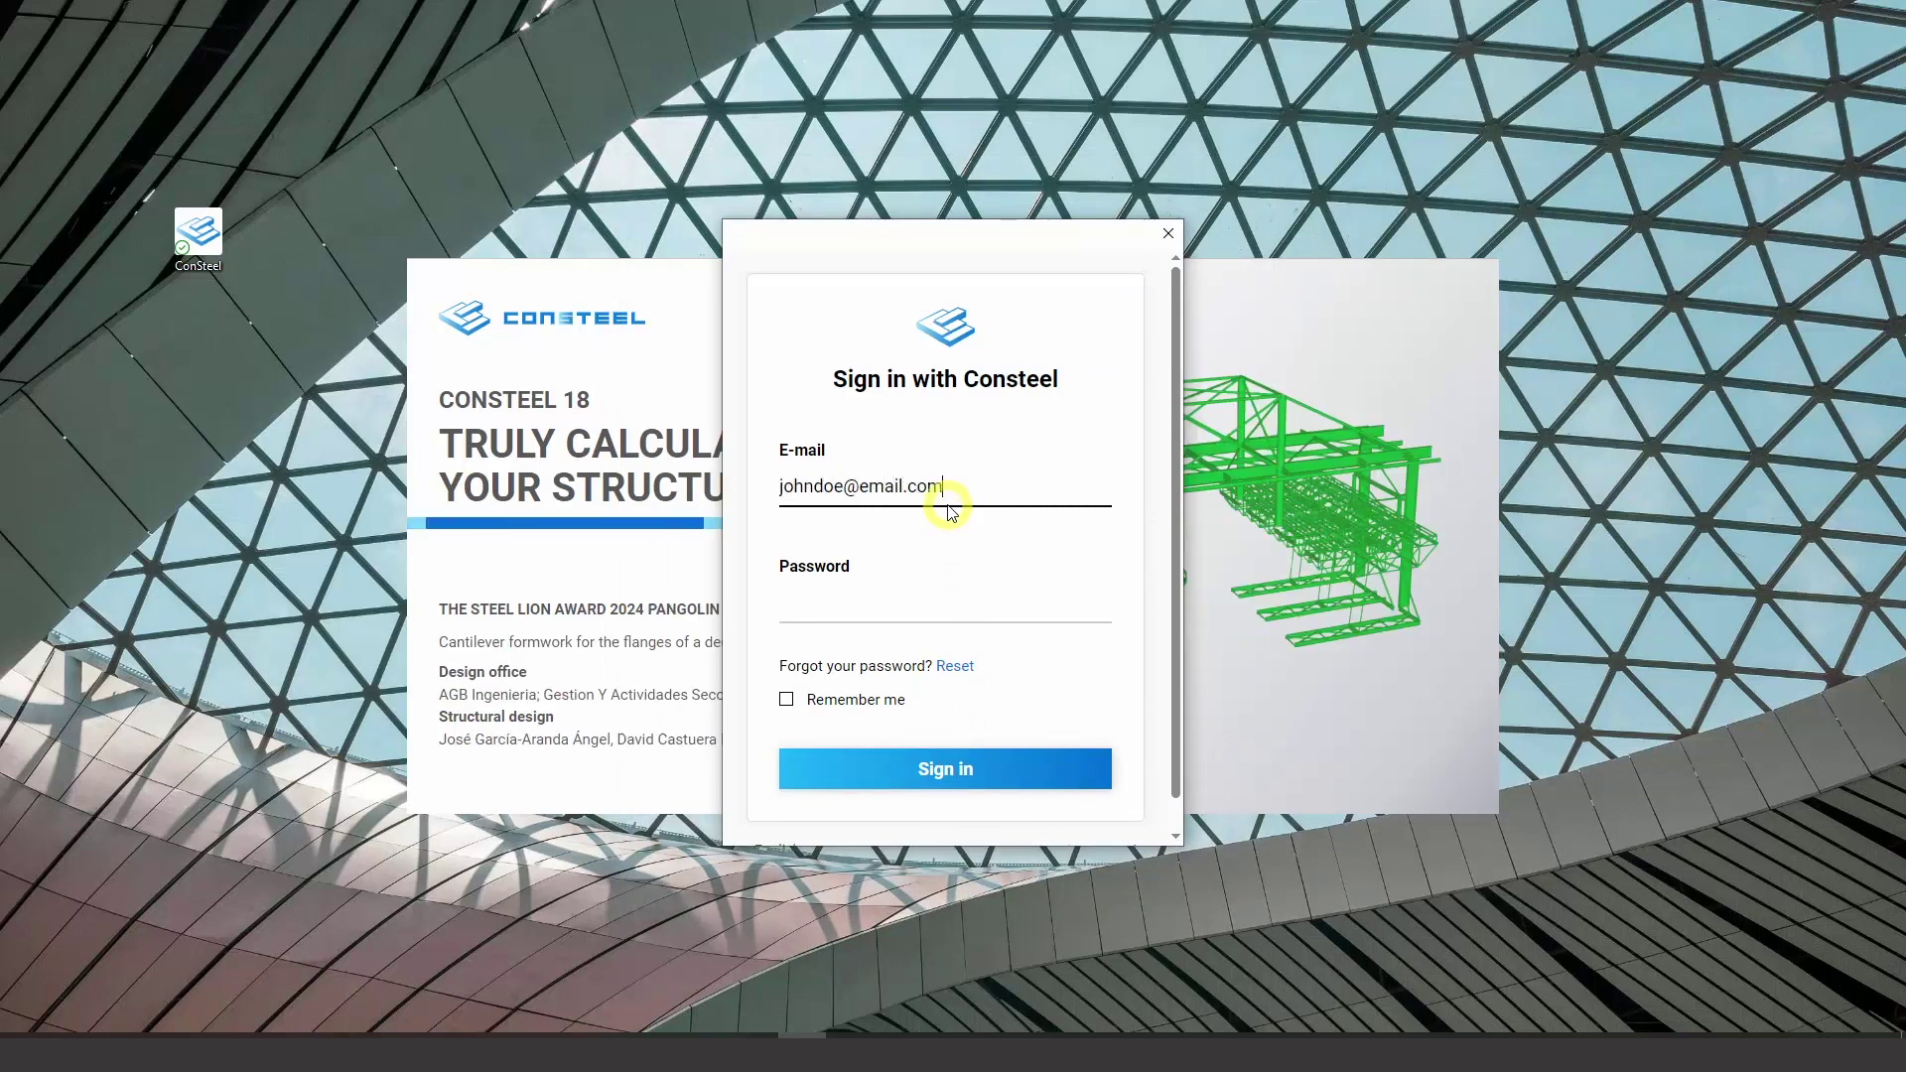
left_click(910, 595)
type("password")
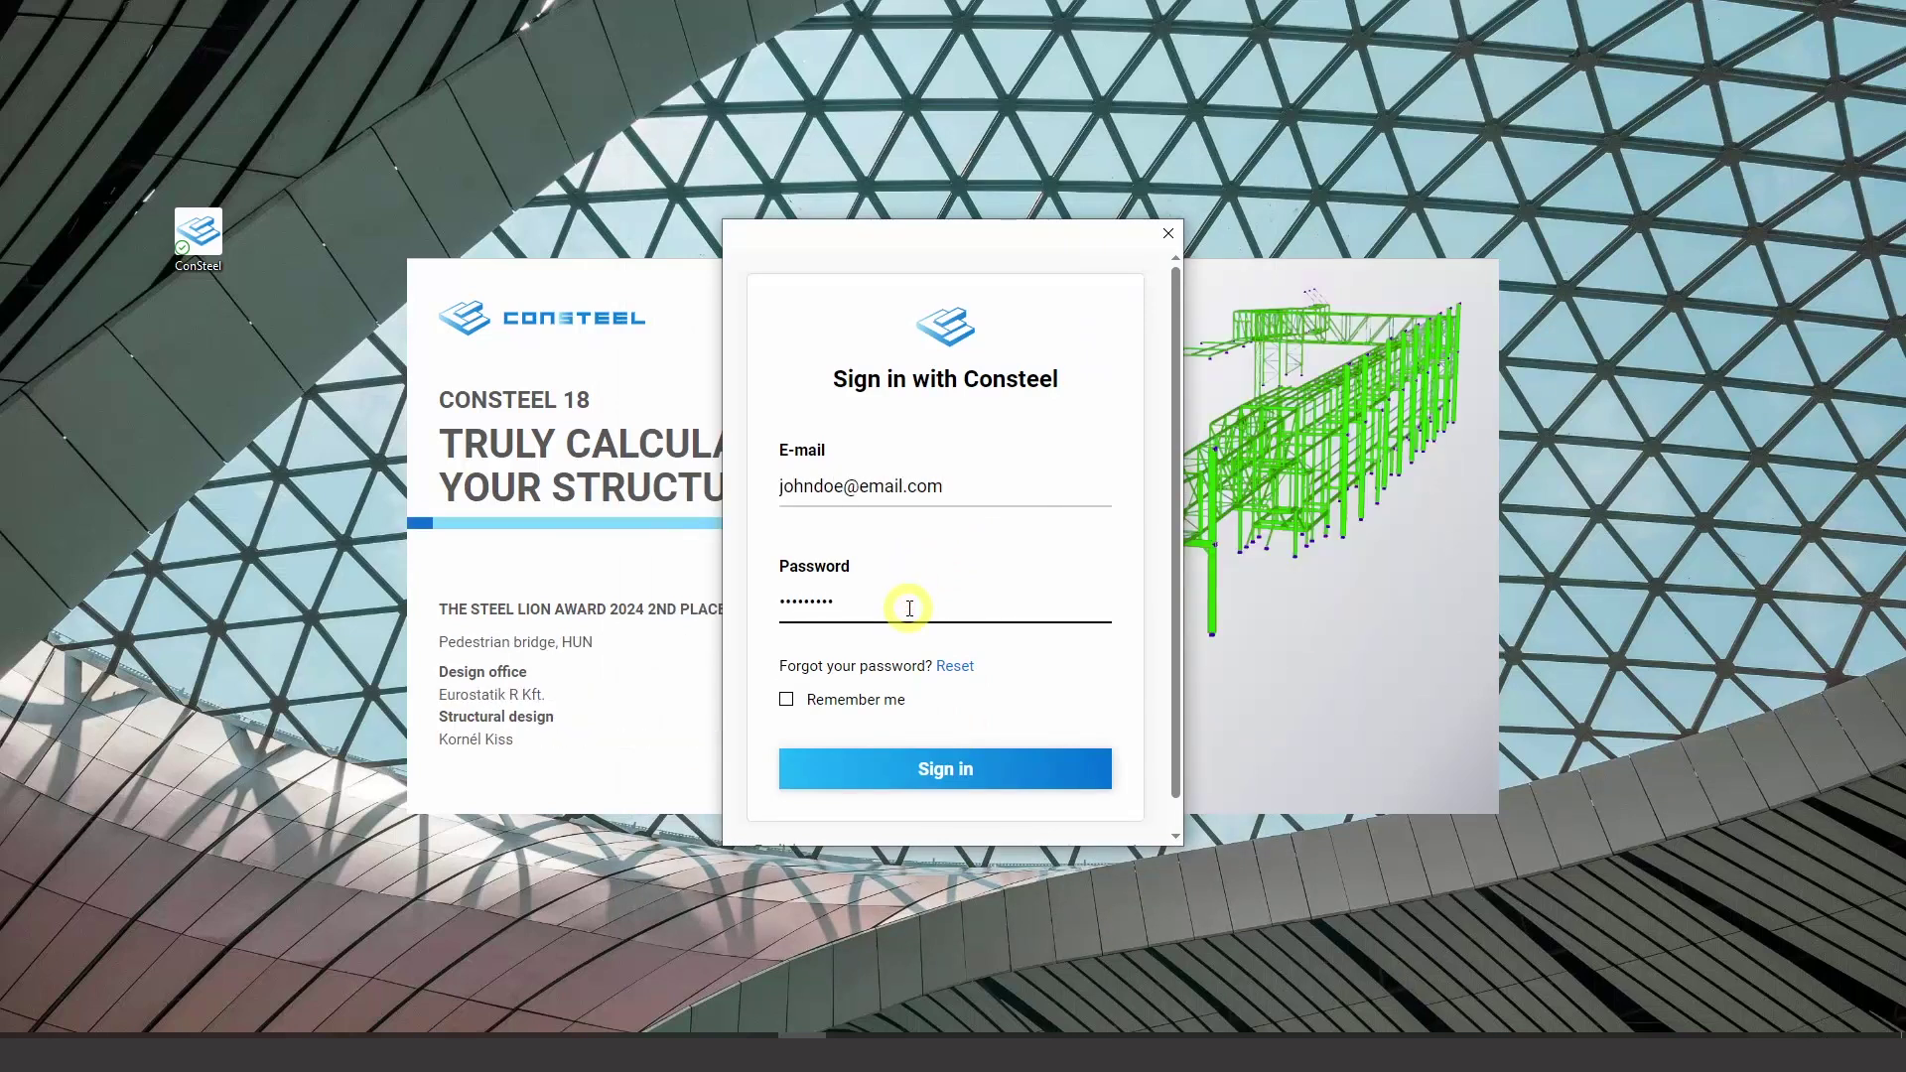
key("Return")
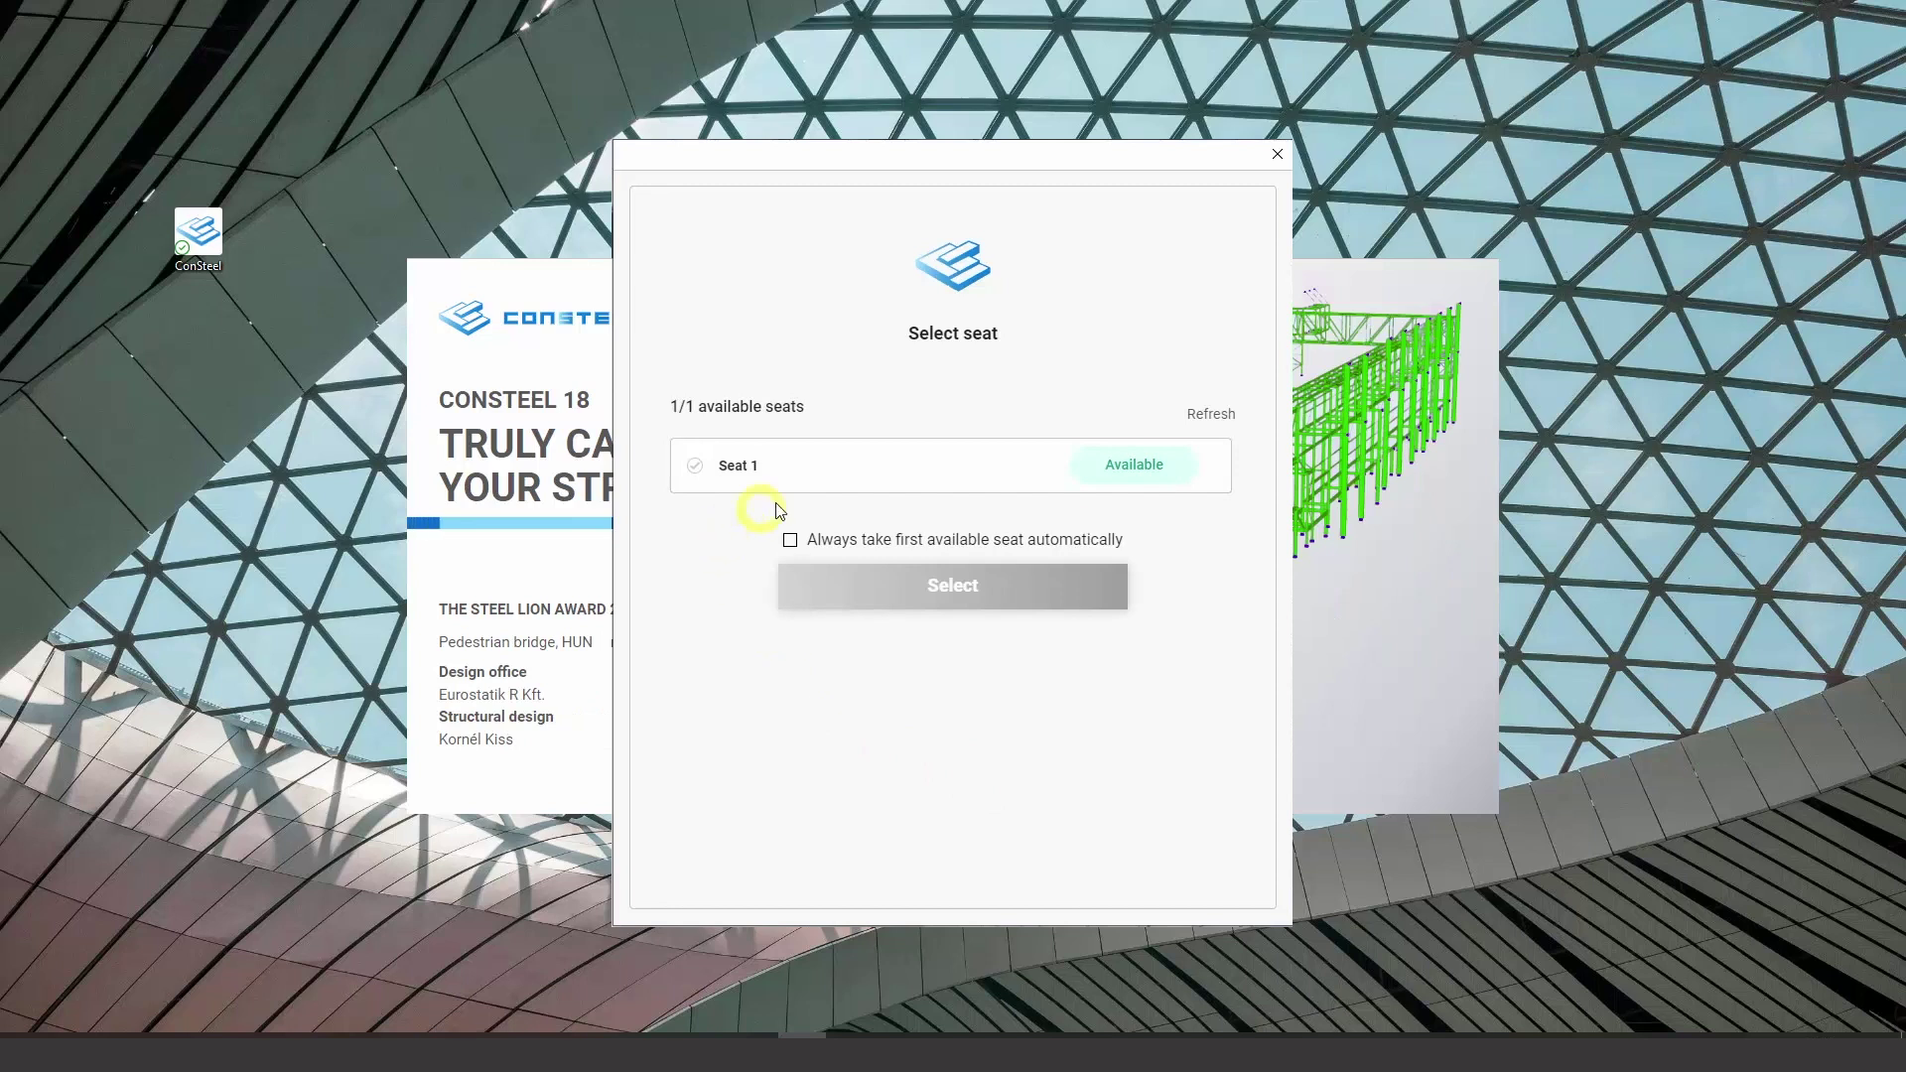
left_click(849, 466)
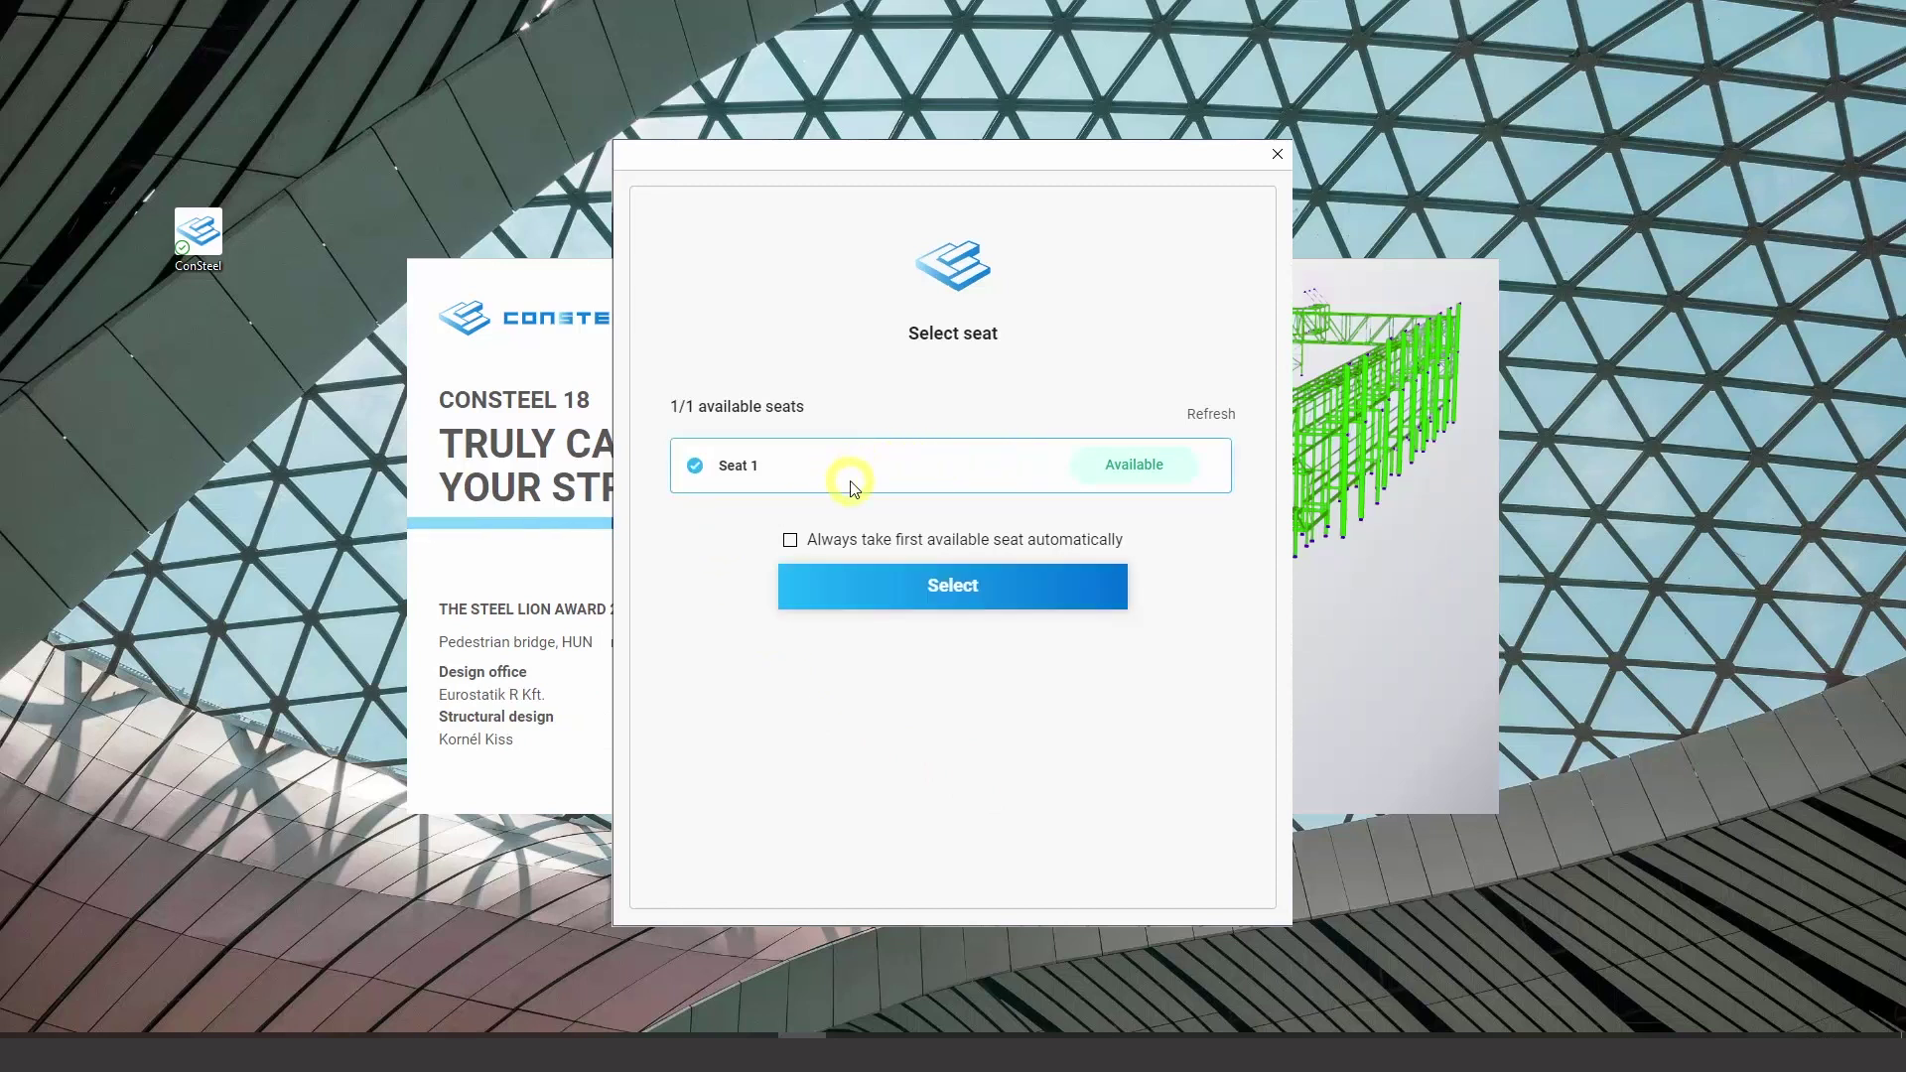
left_click(790, 541)
Confirm the seat and keep recent files sorted by Recent
left_click(953, 591)
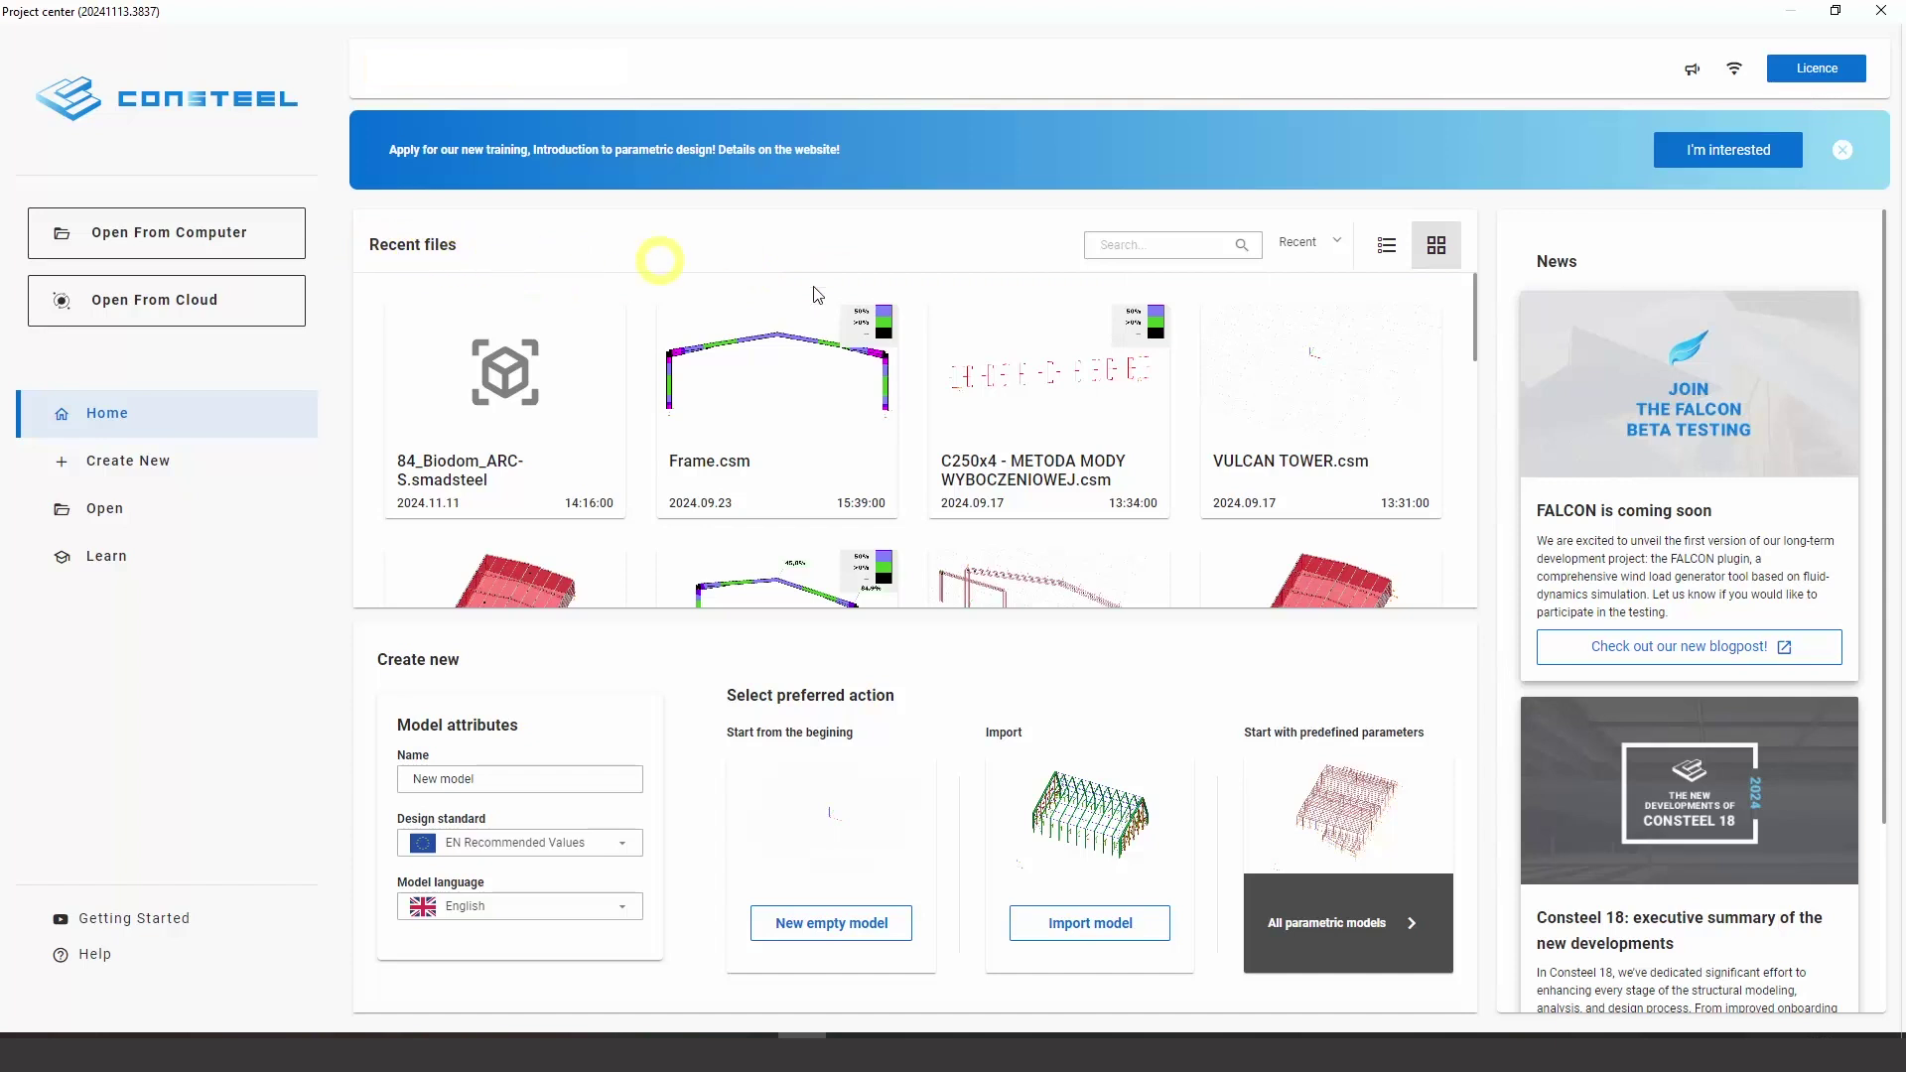
left_click(1320, 243)
left_click(1325, 250)
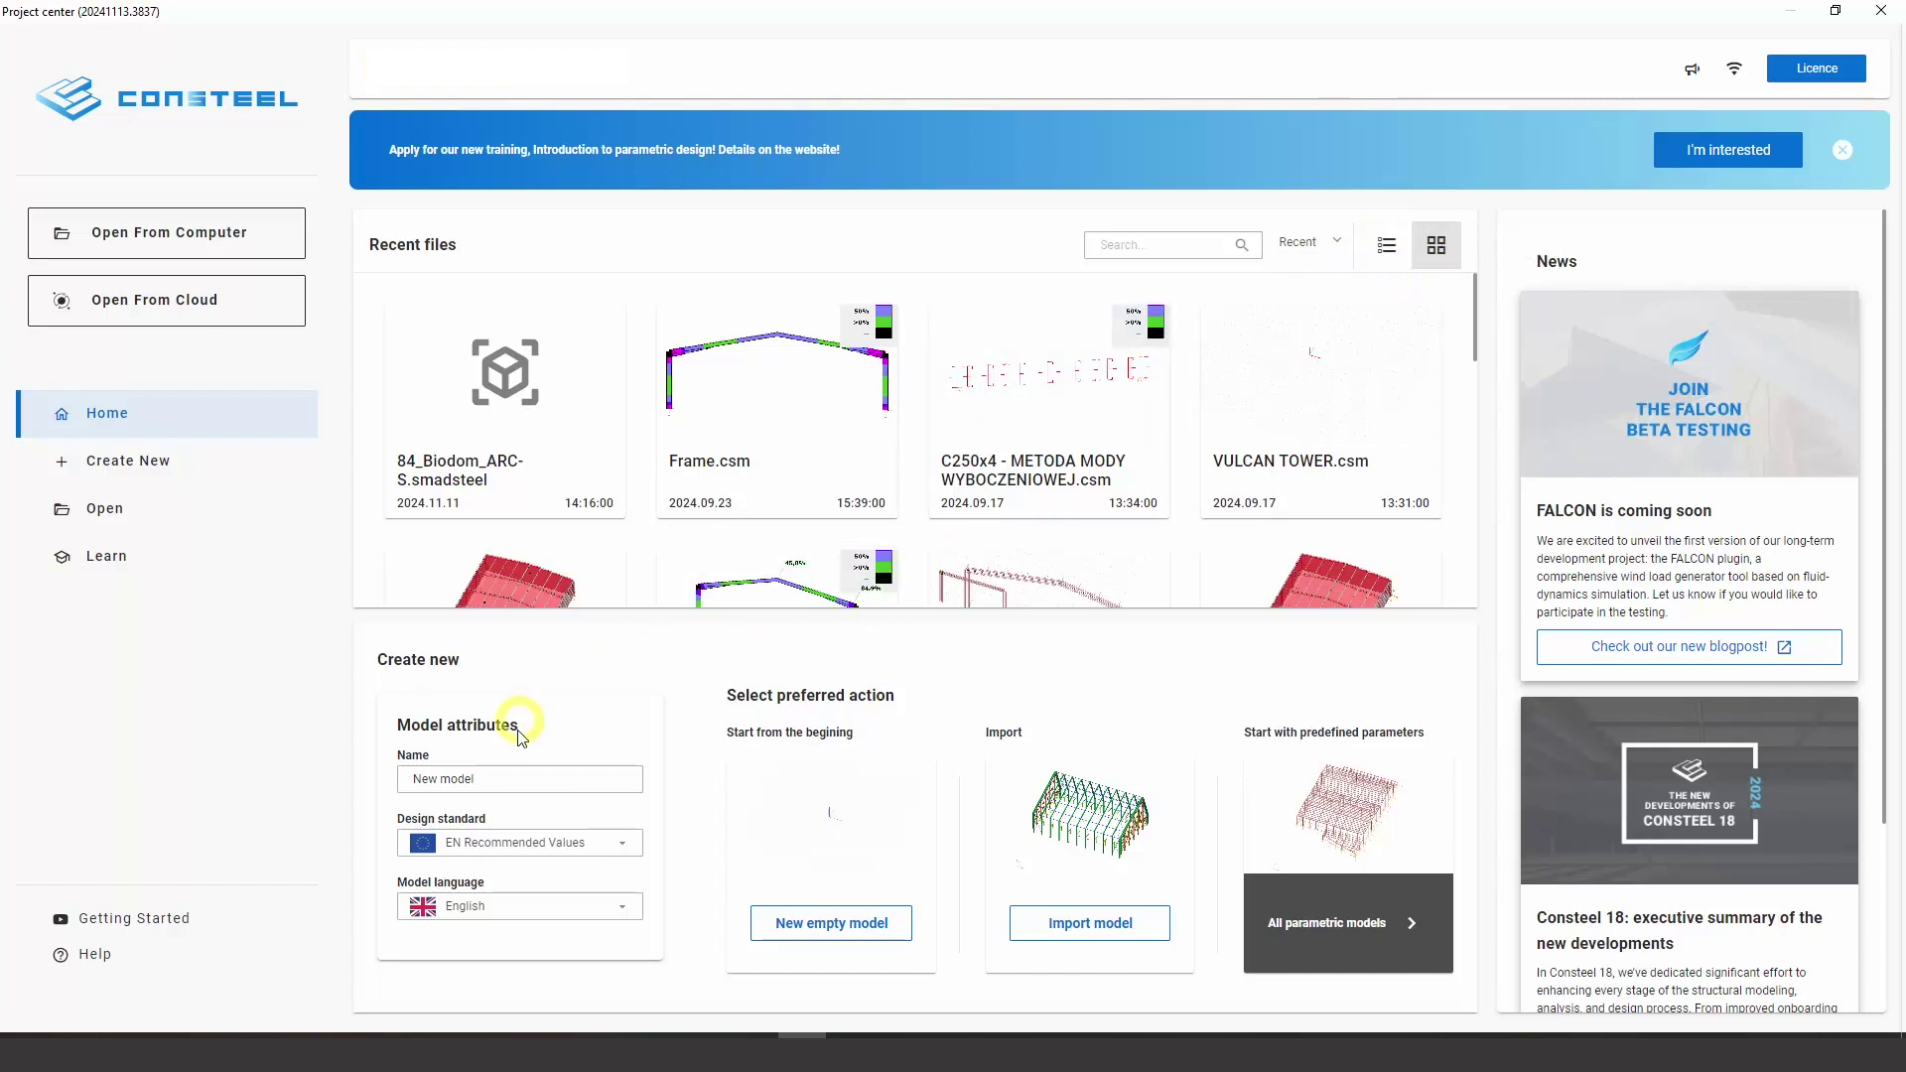
Keep EN Recommended Values as design standard and English as model language, then scroll the News panel
left_click(622, 843)
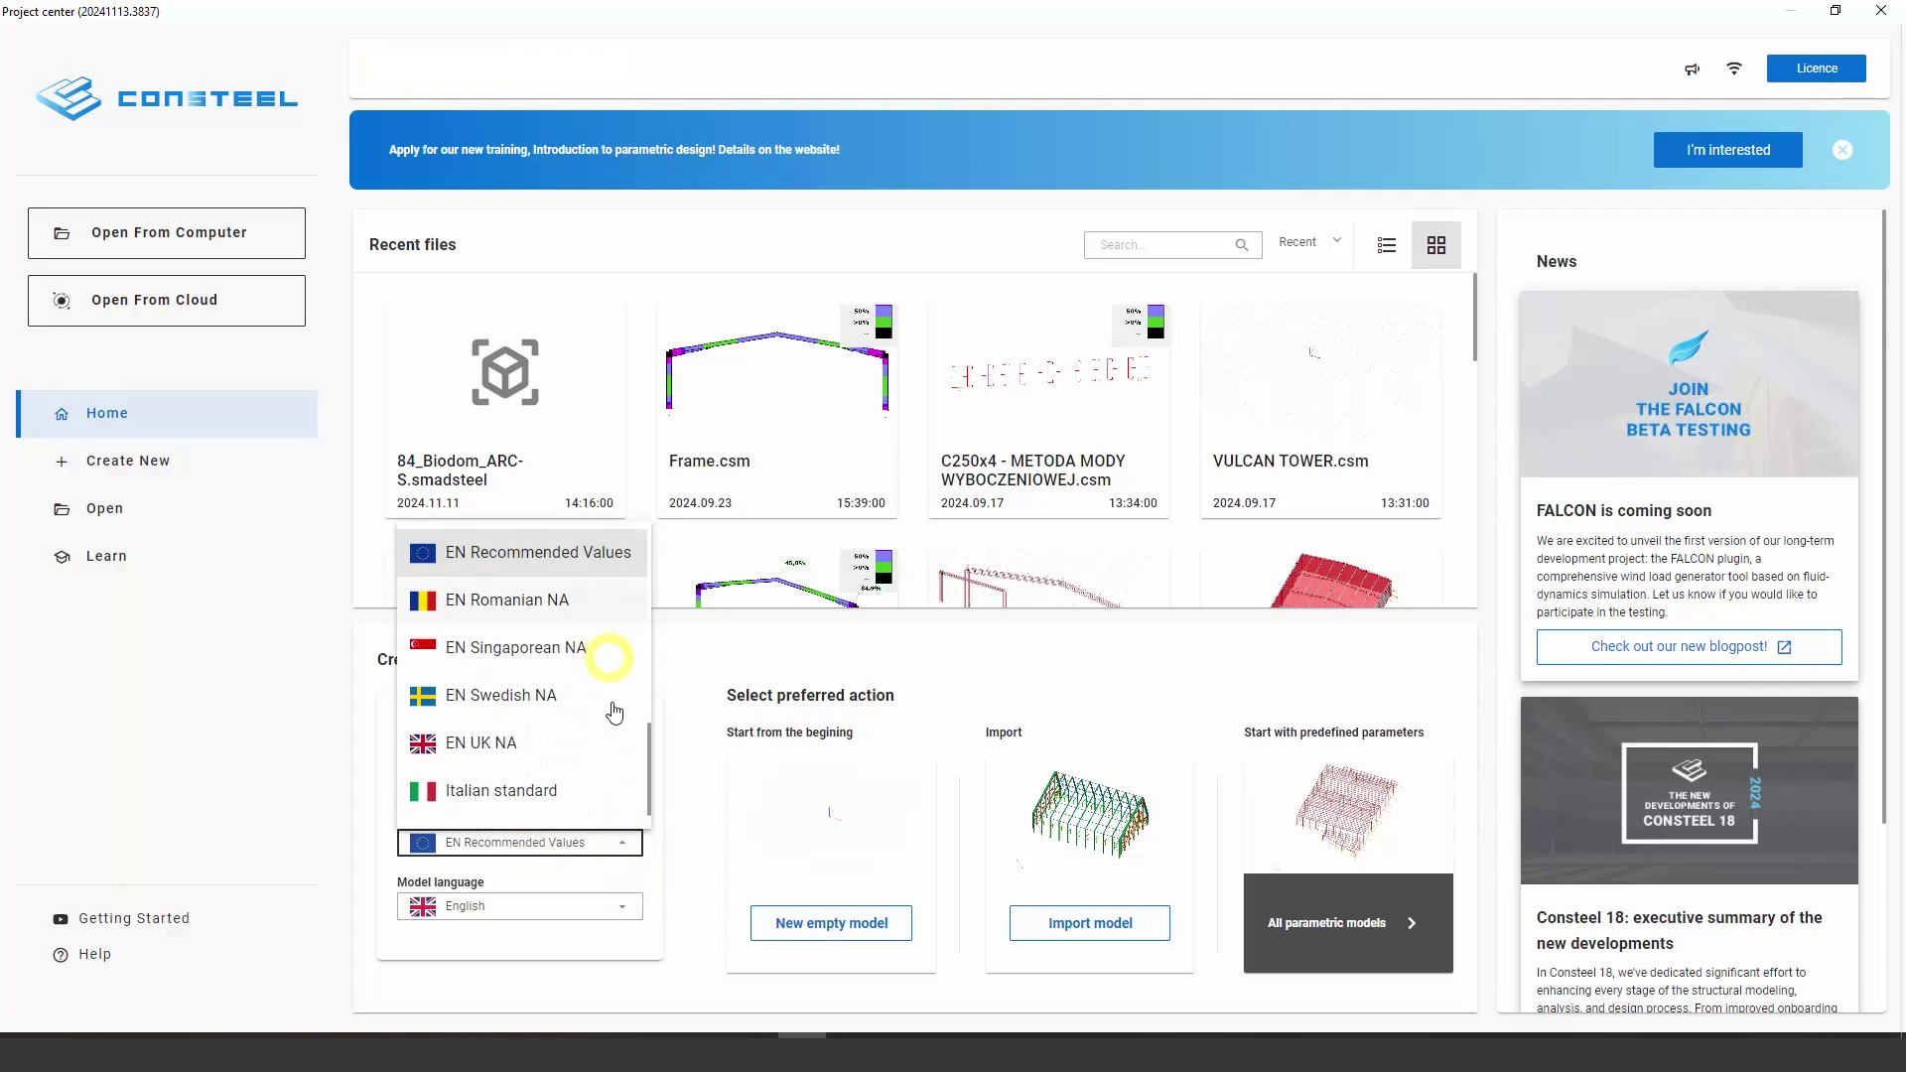
left_click(632, 837)
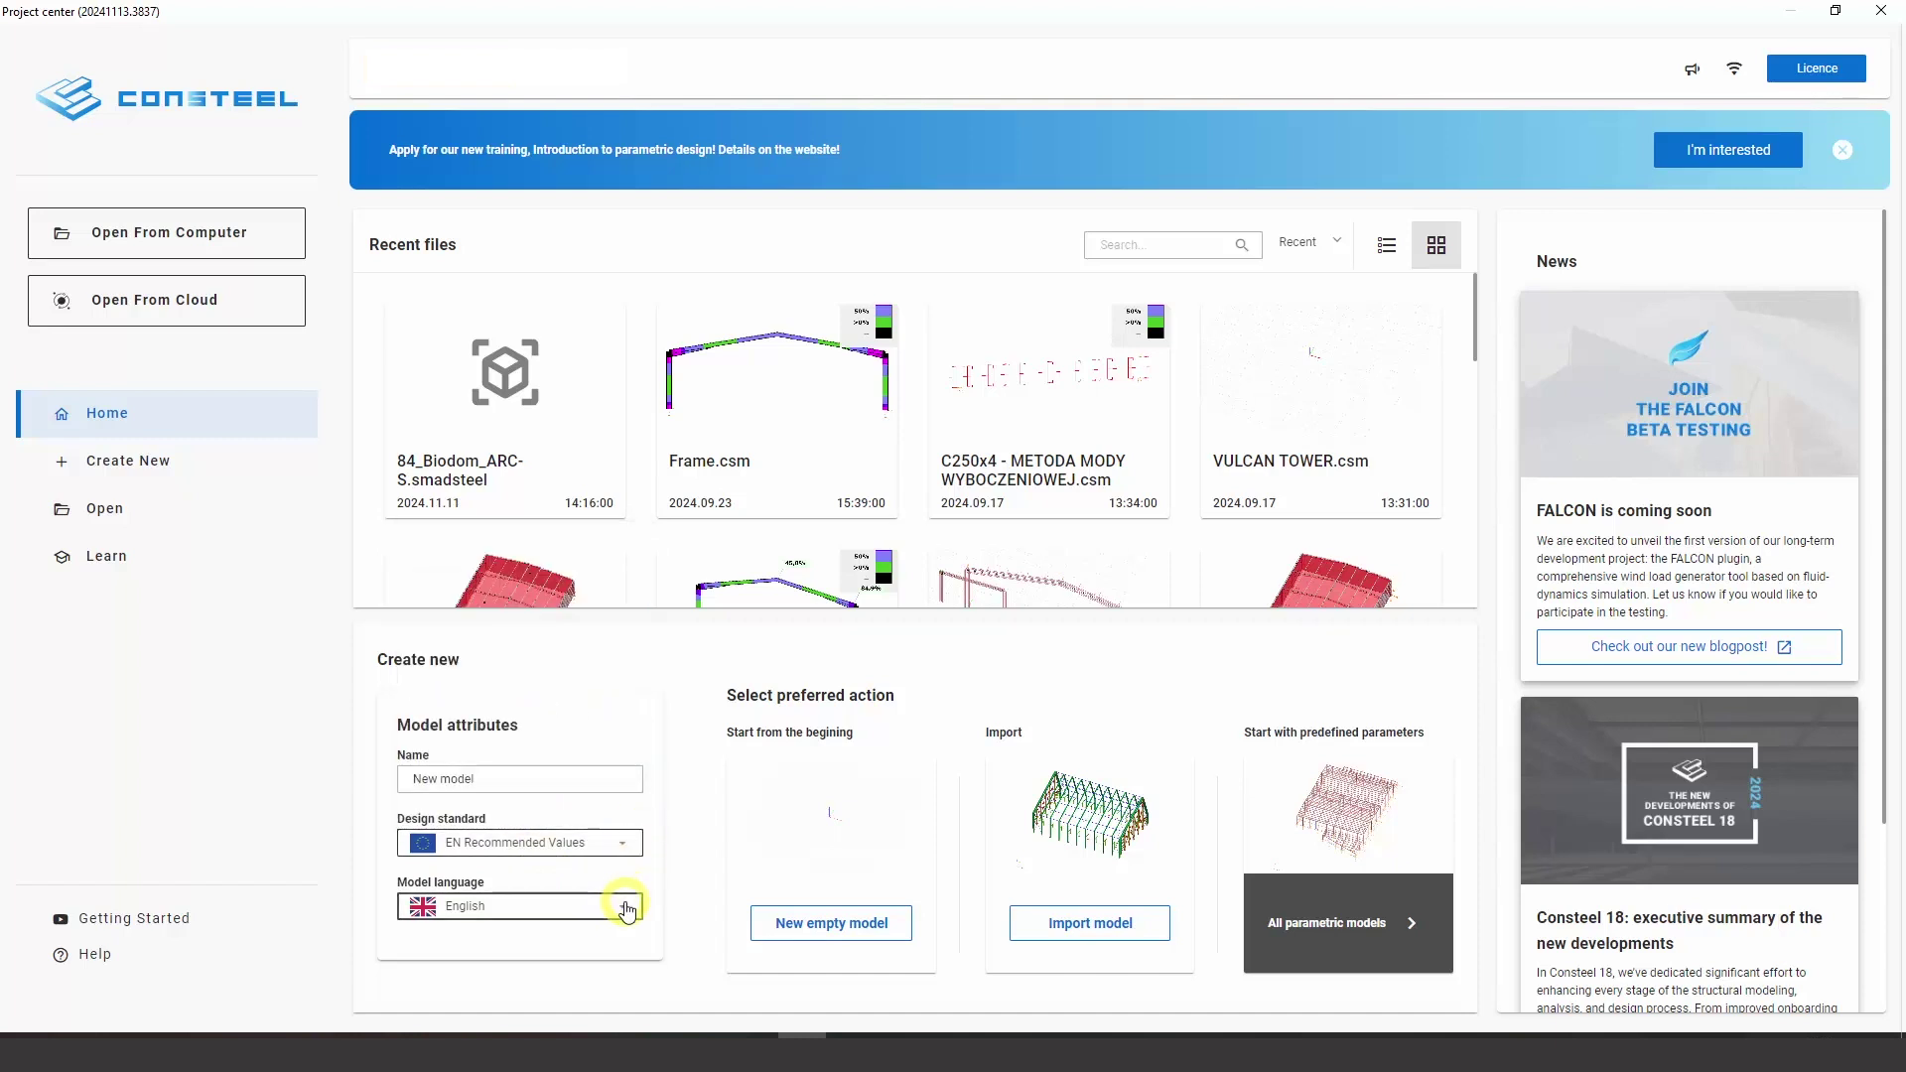
left_click(625, 903)
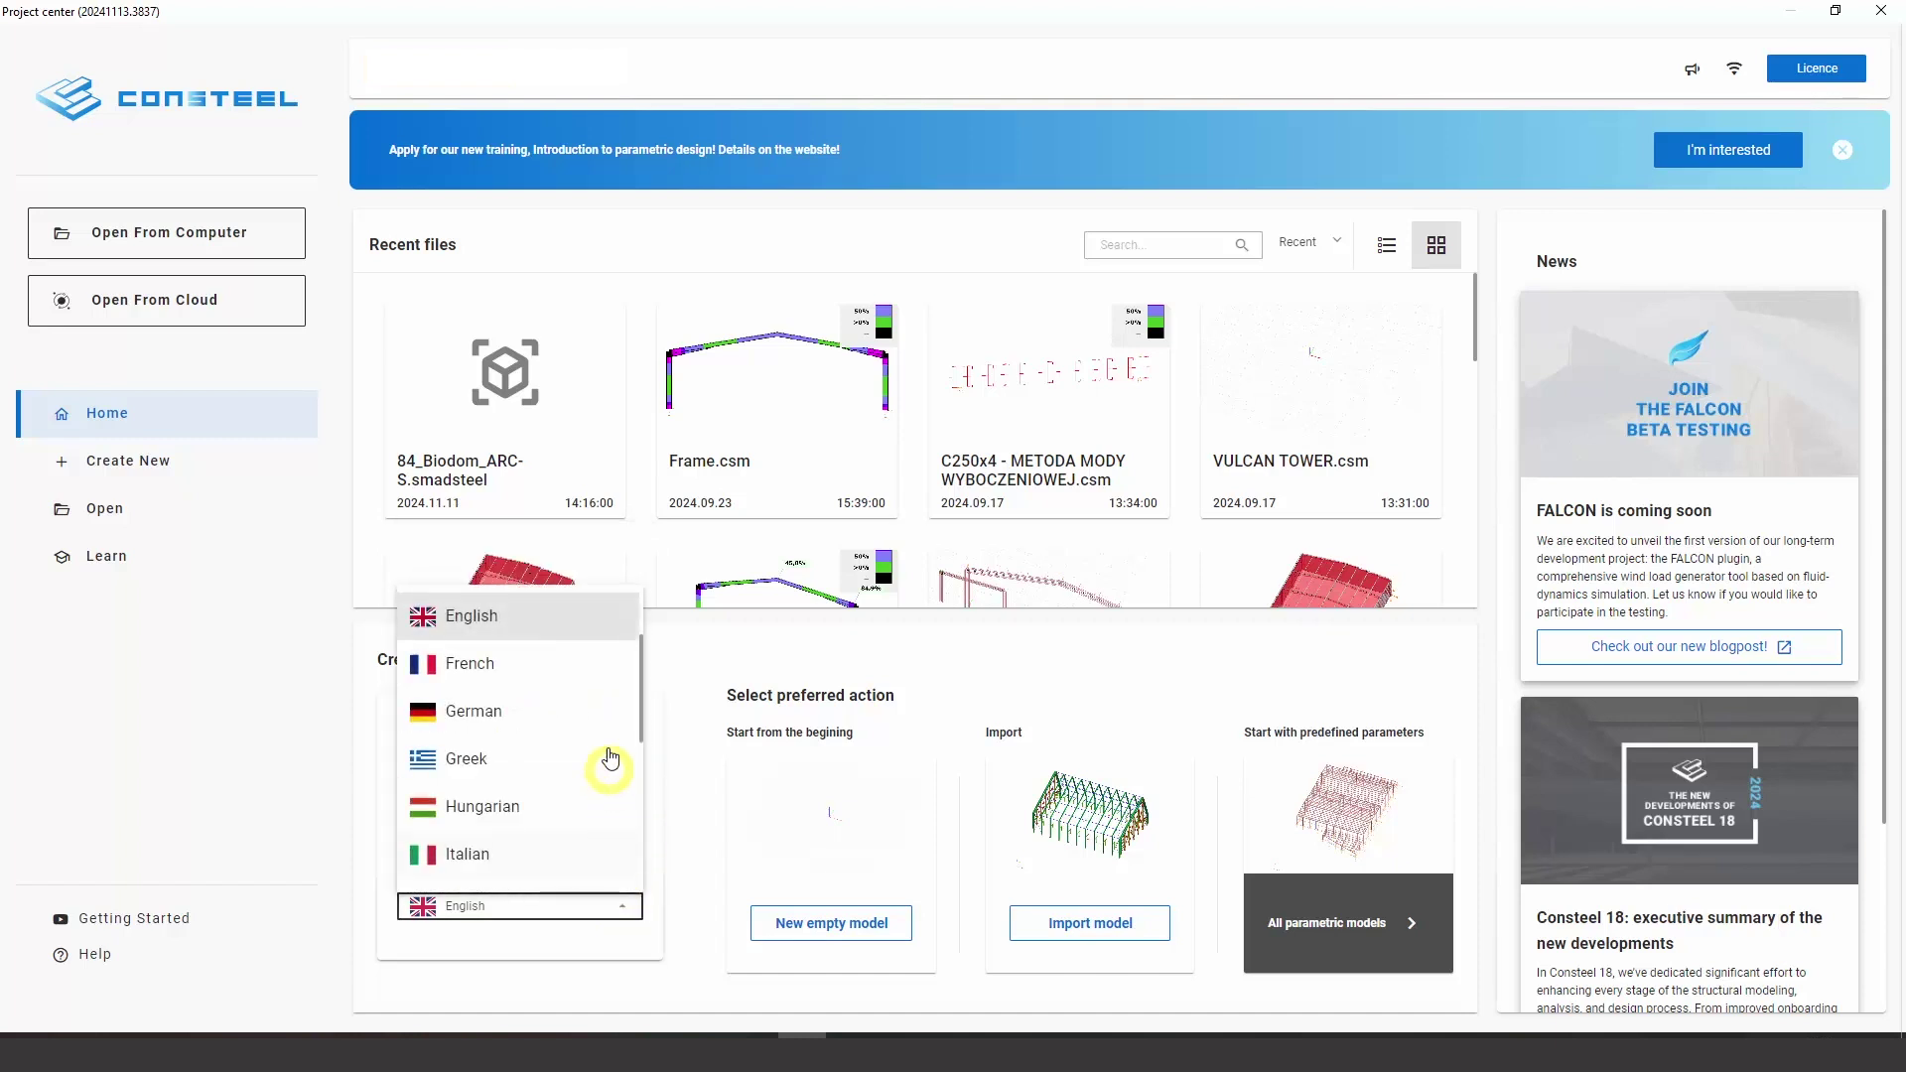
left_click(621, 900)
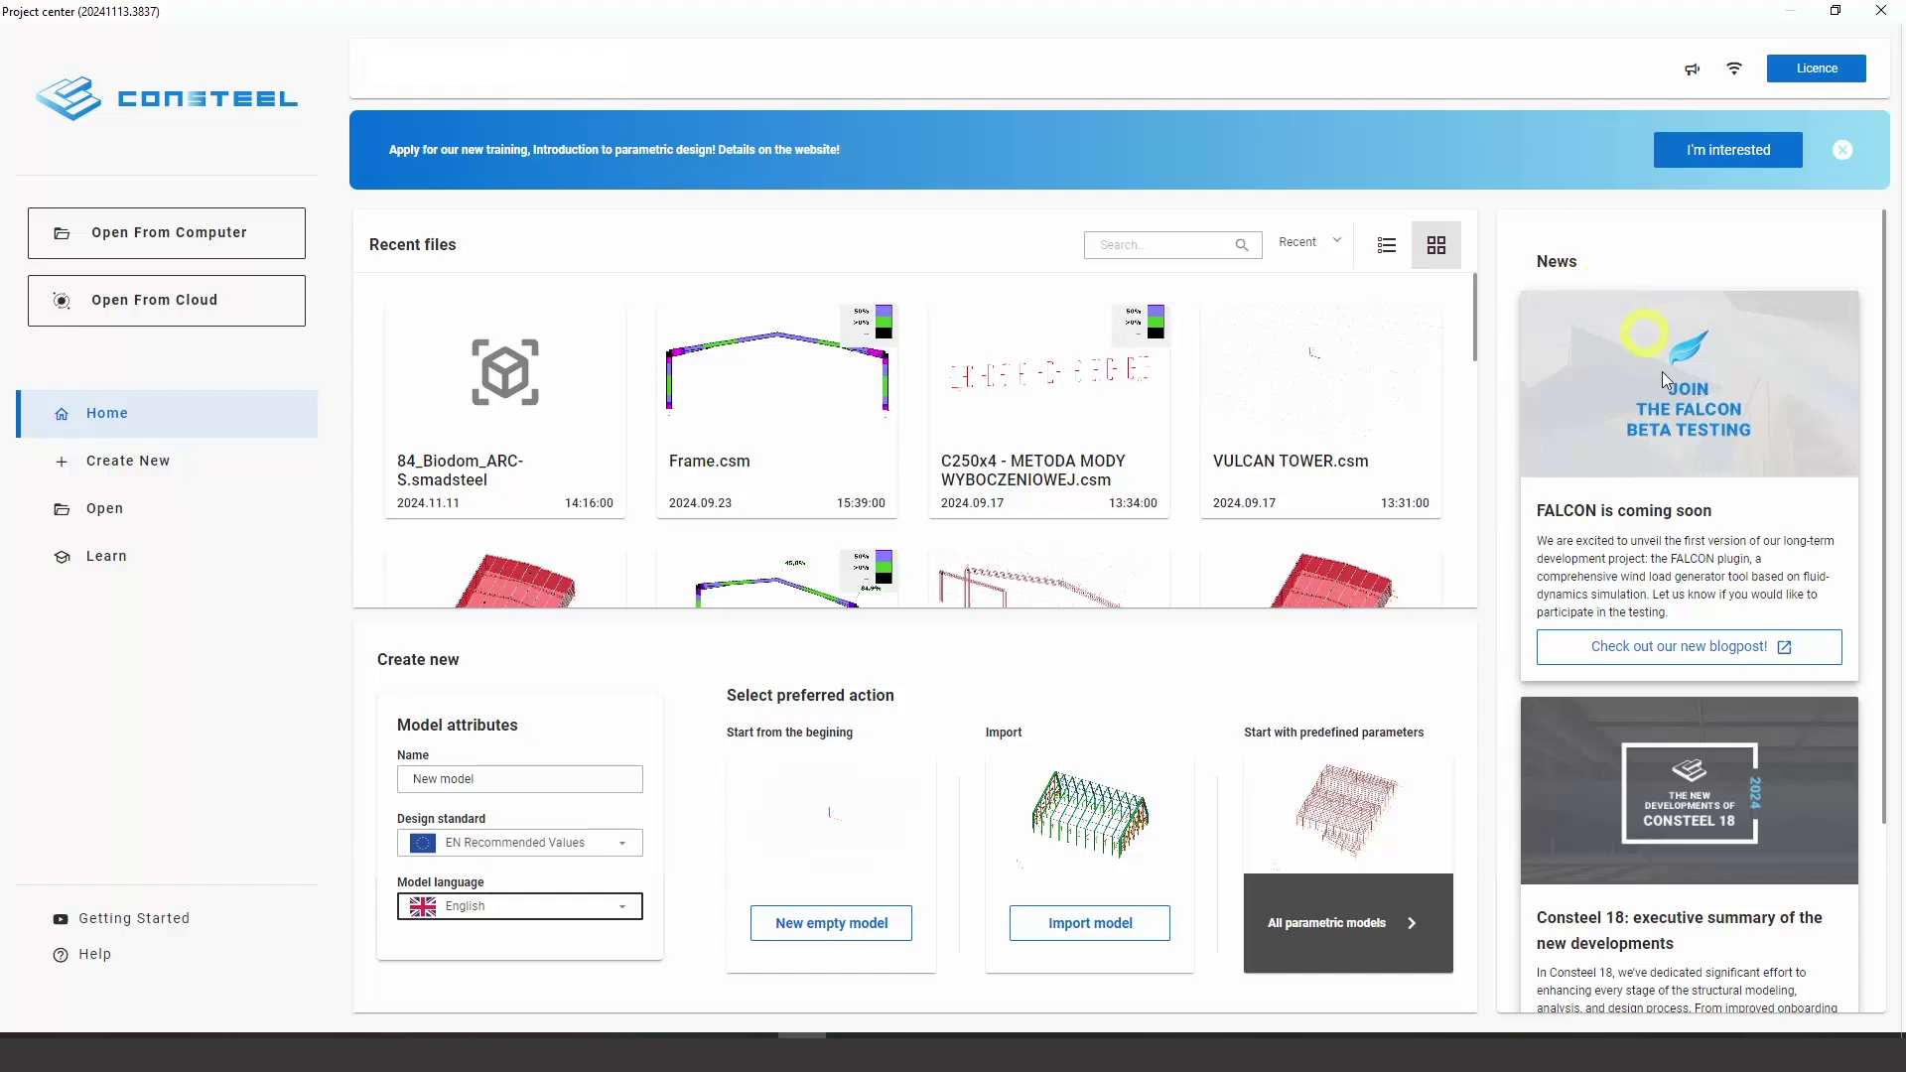
scroll(1683, 437, "down", 3)
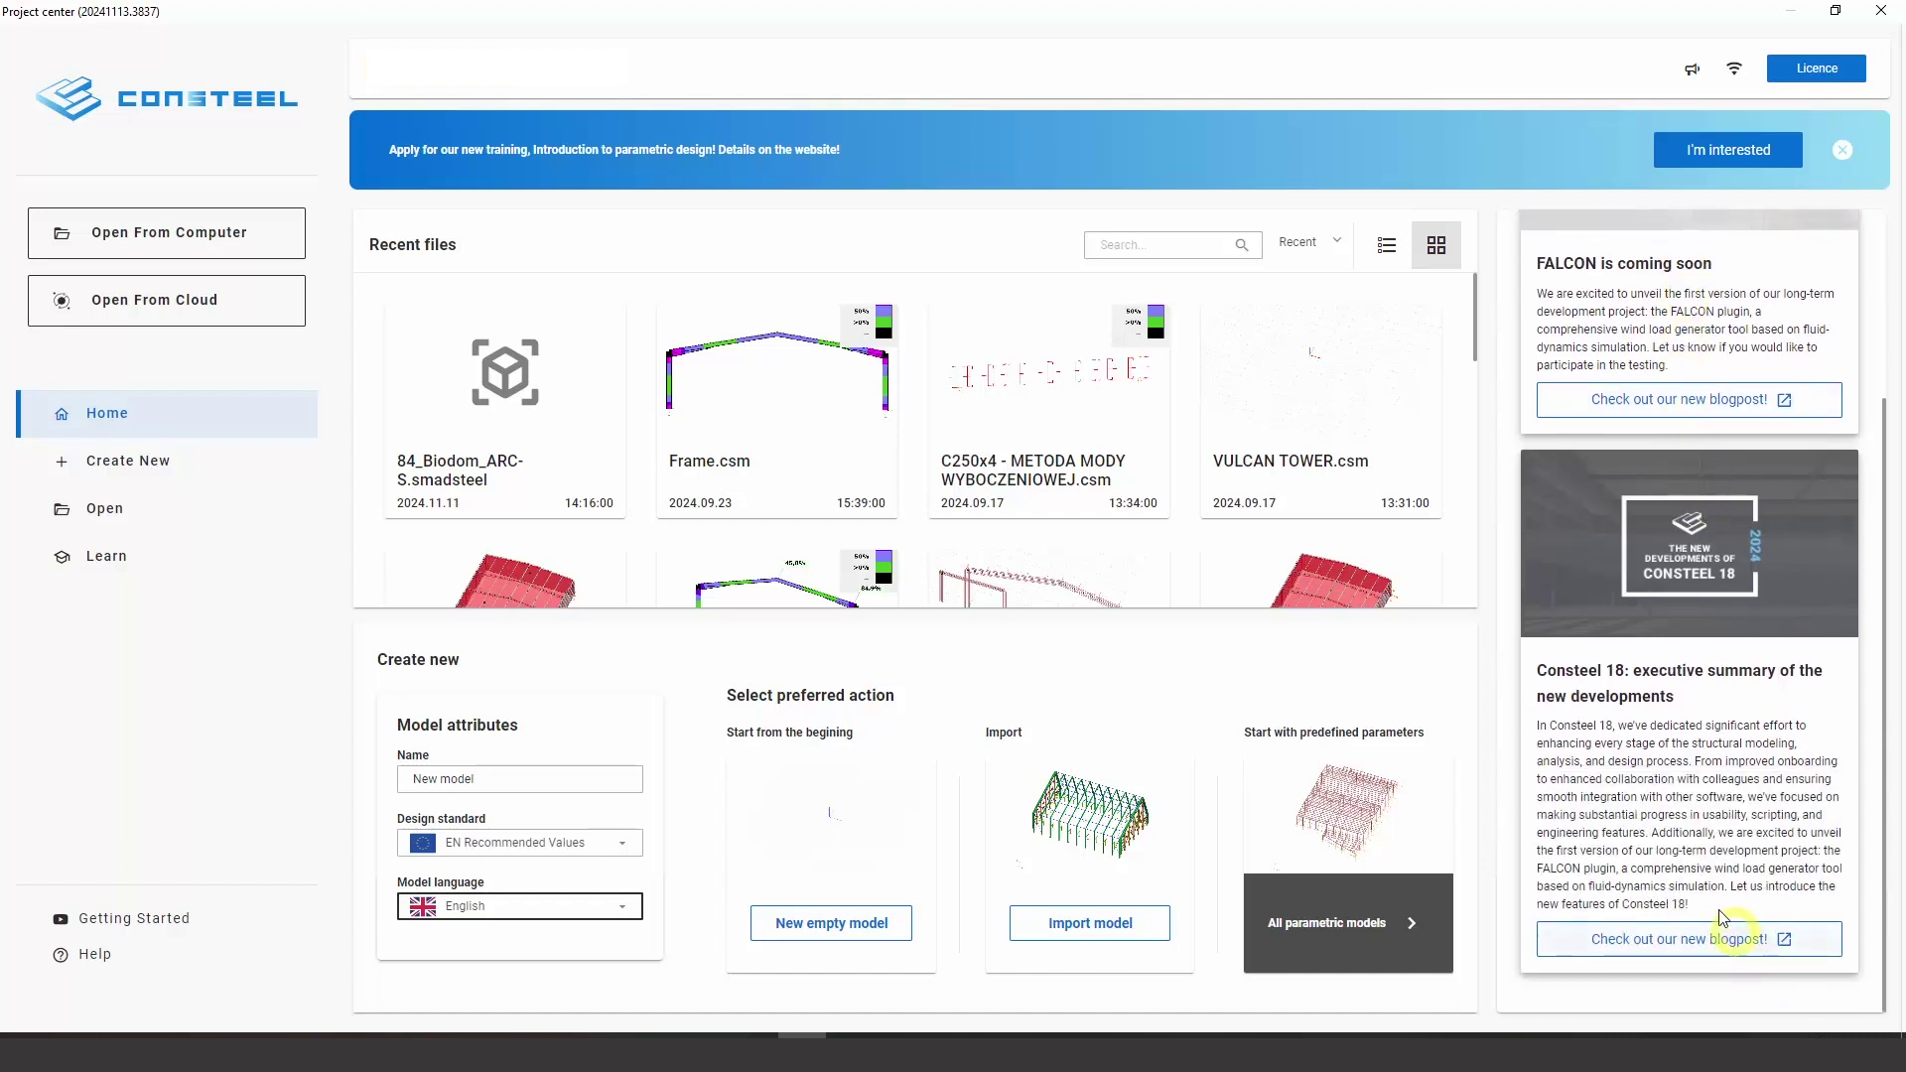
scroll(1720, 908, "up", 3)
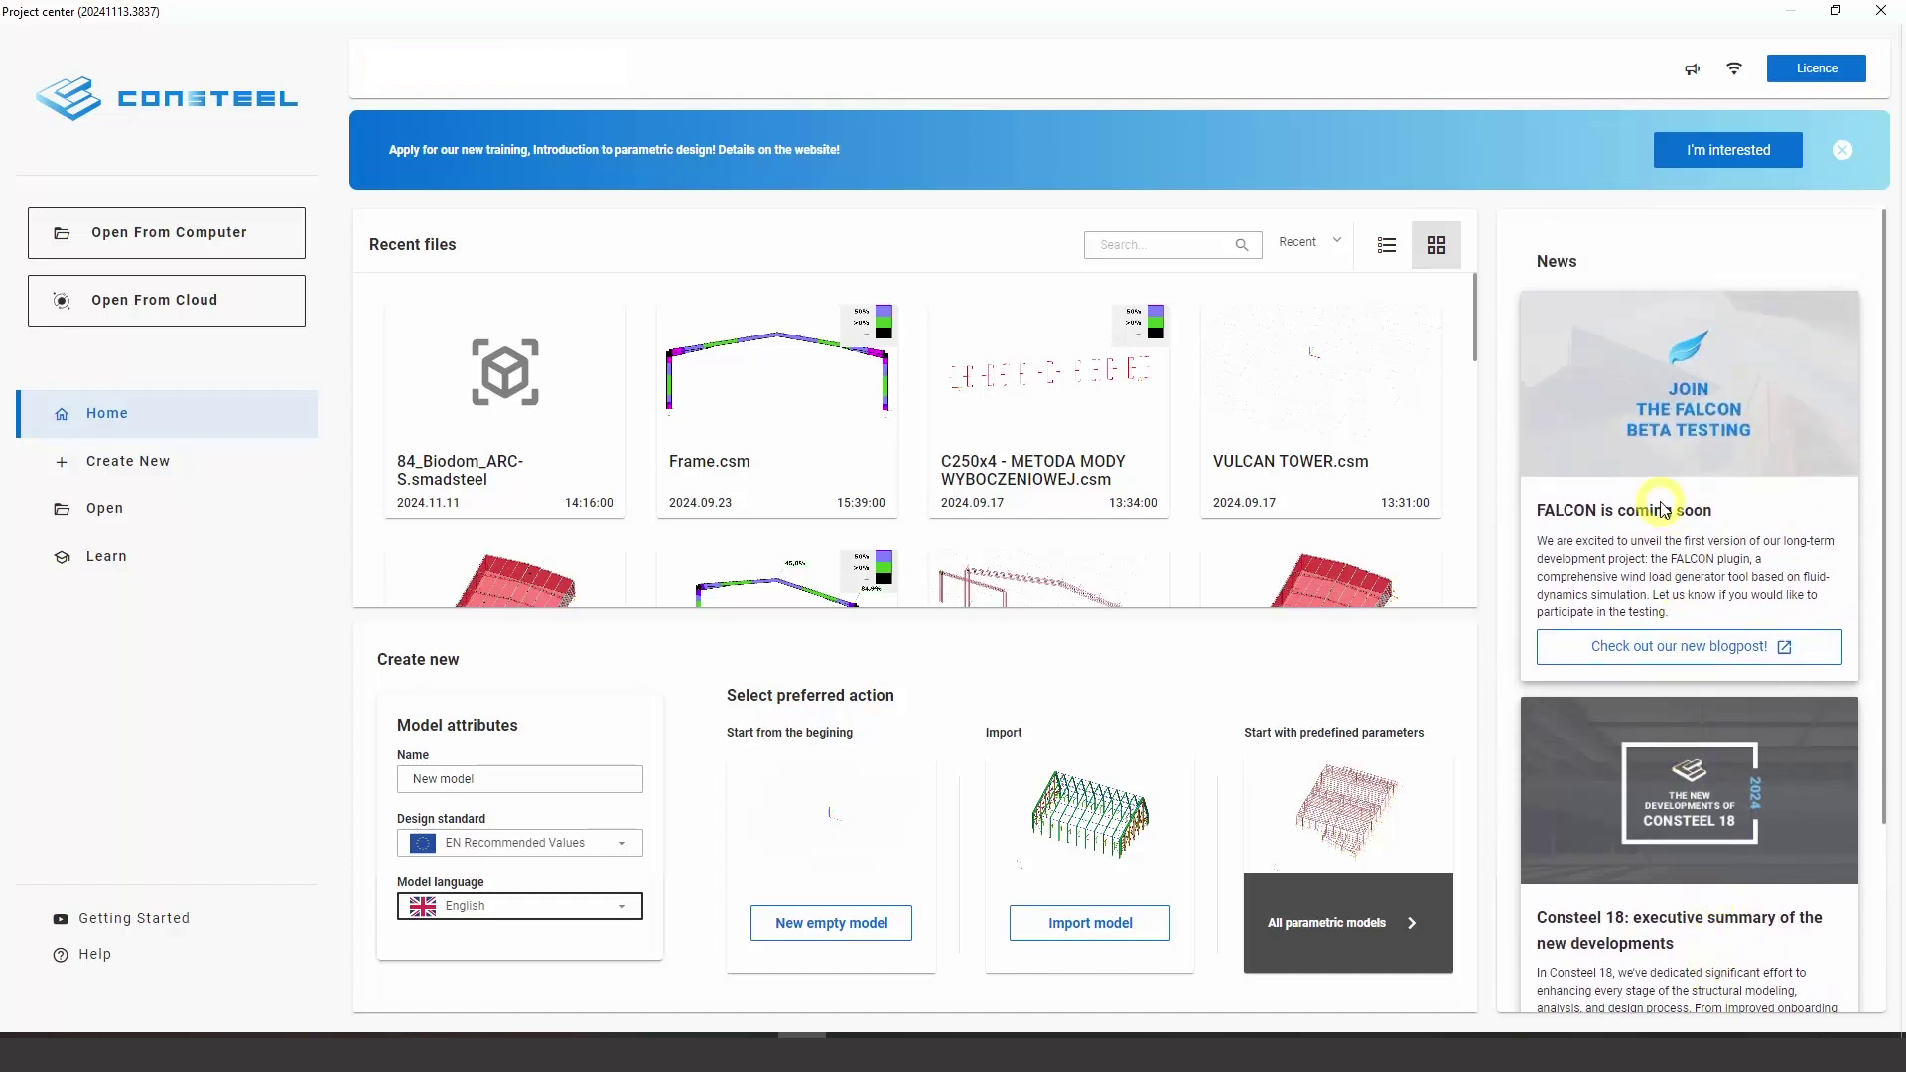
left_click(1798, 89)
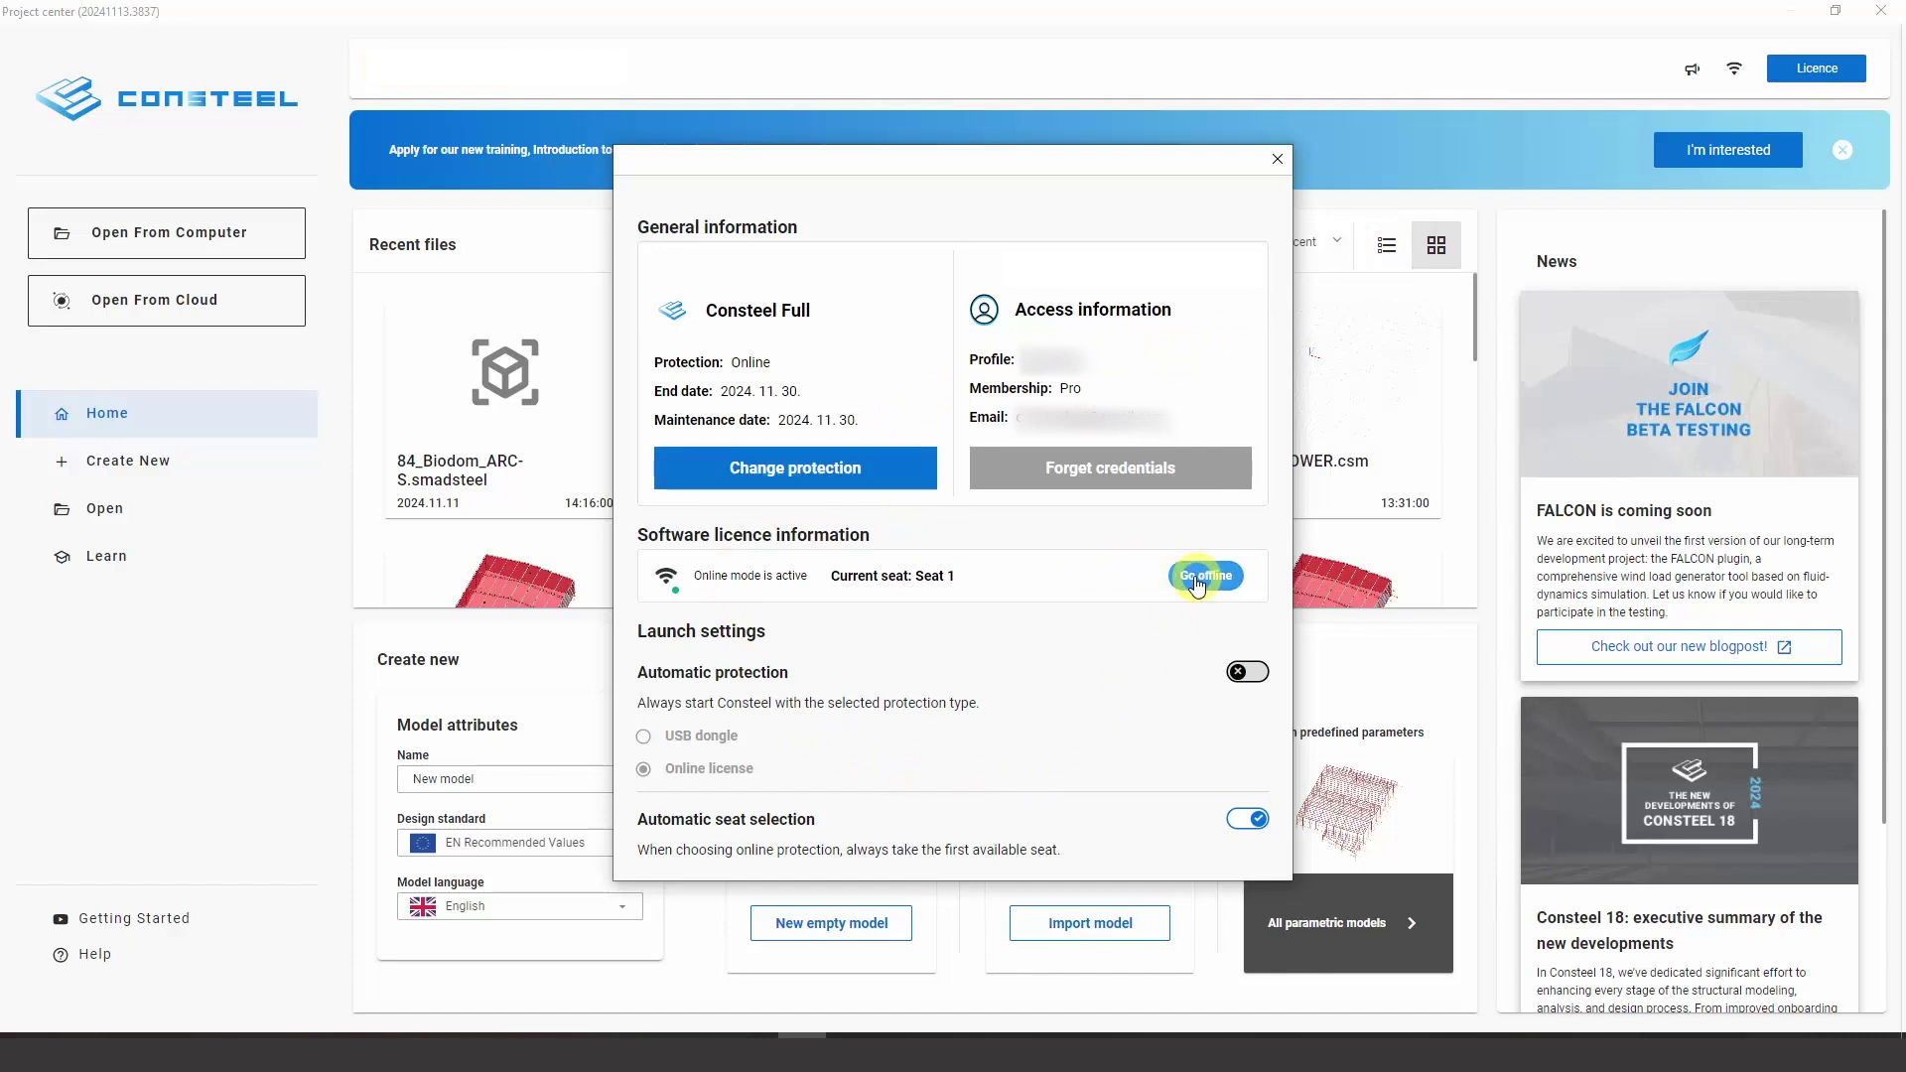
left_click(1275, 161)
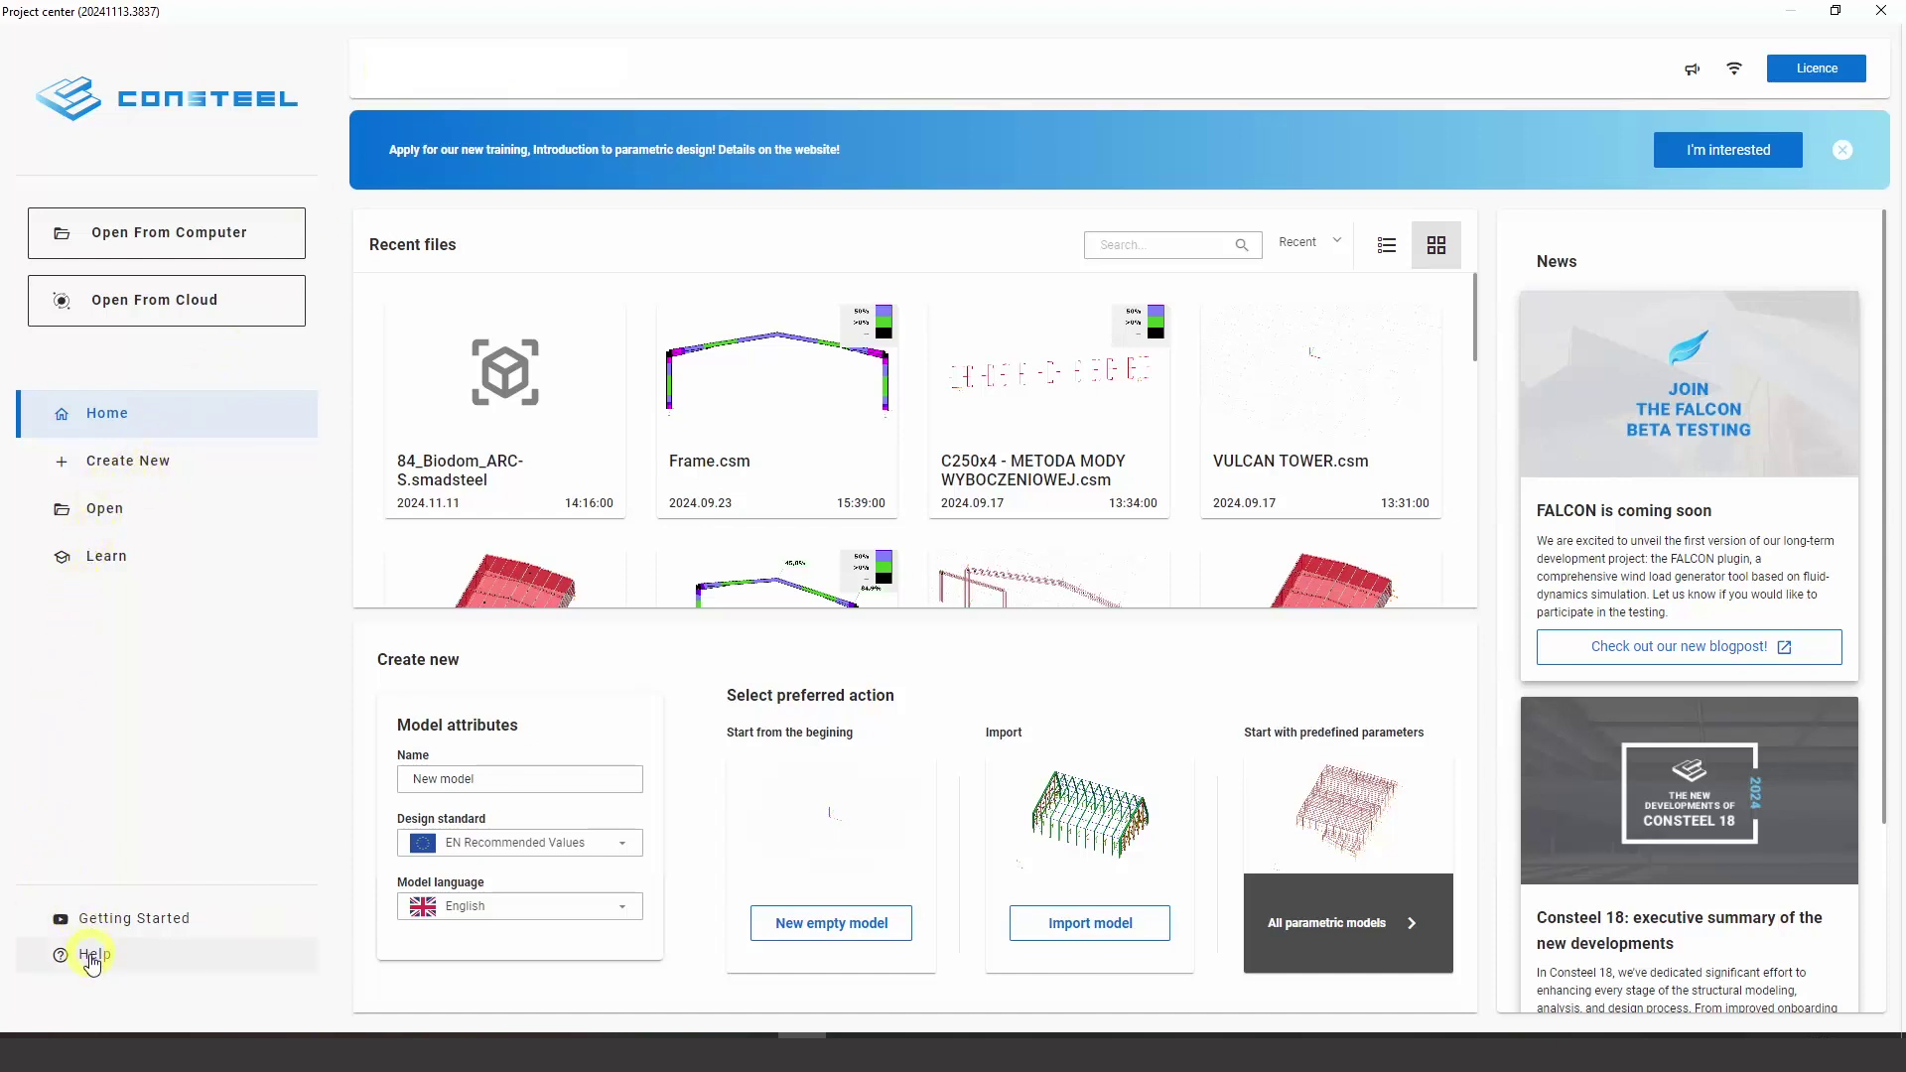
Look through the Create New and Open pages, then switch to the Learn page
left_click(125, 467)
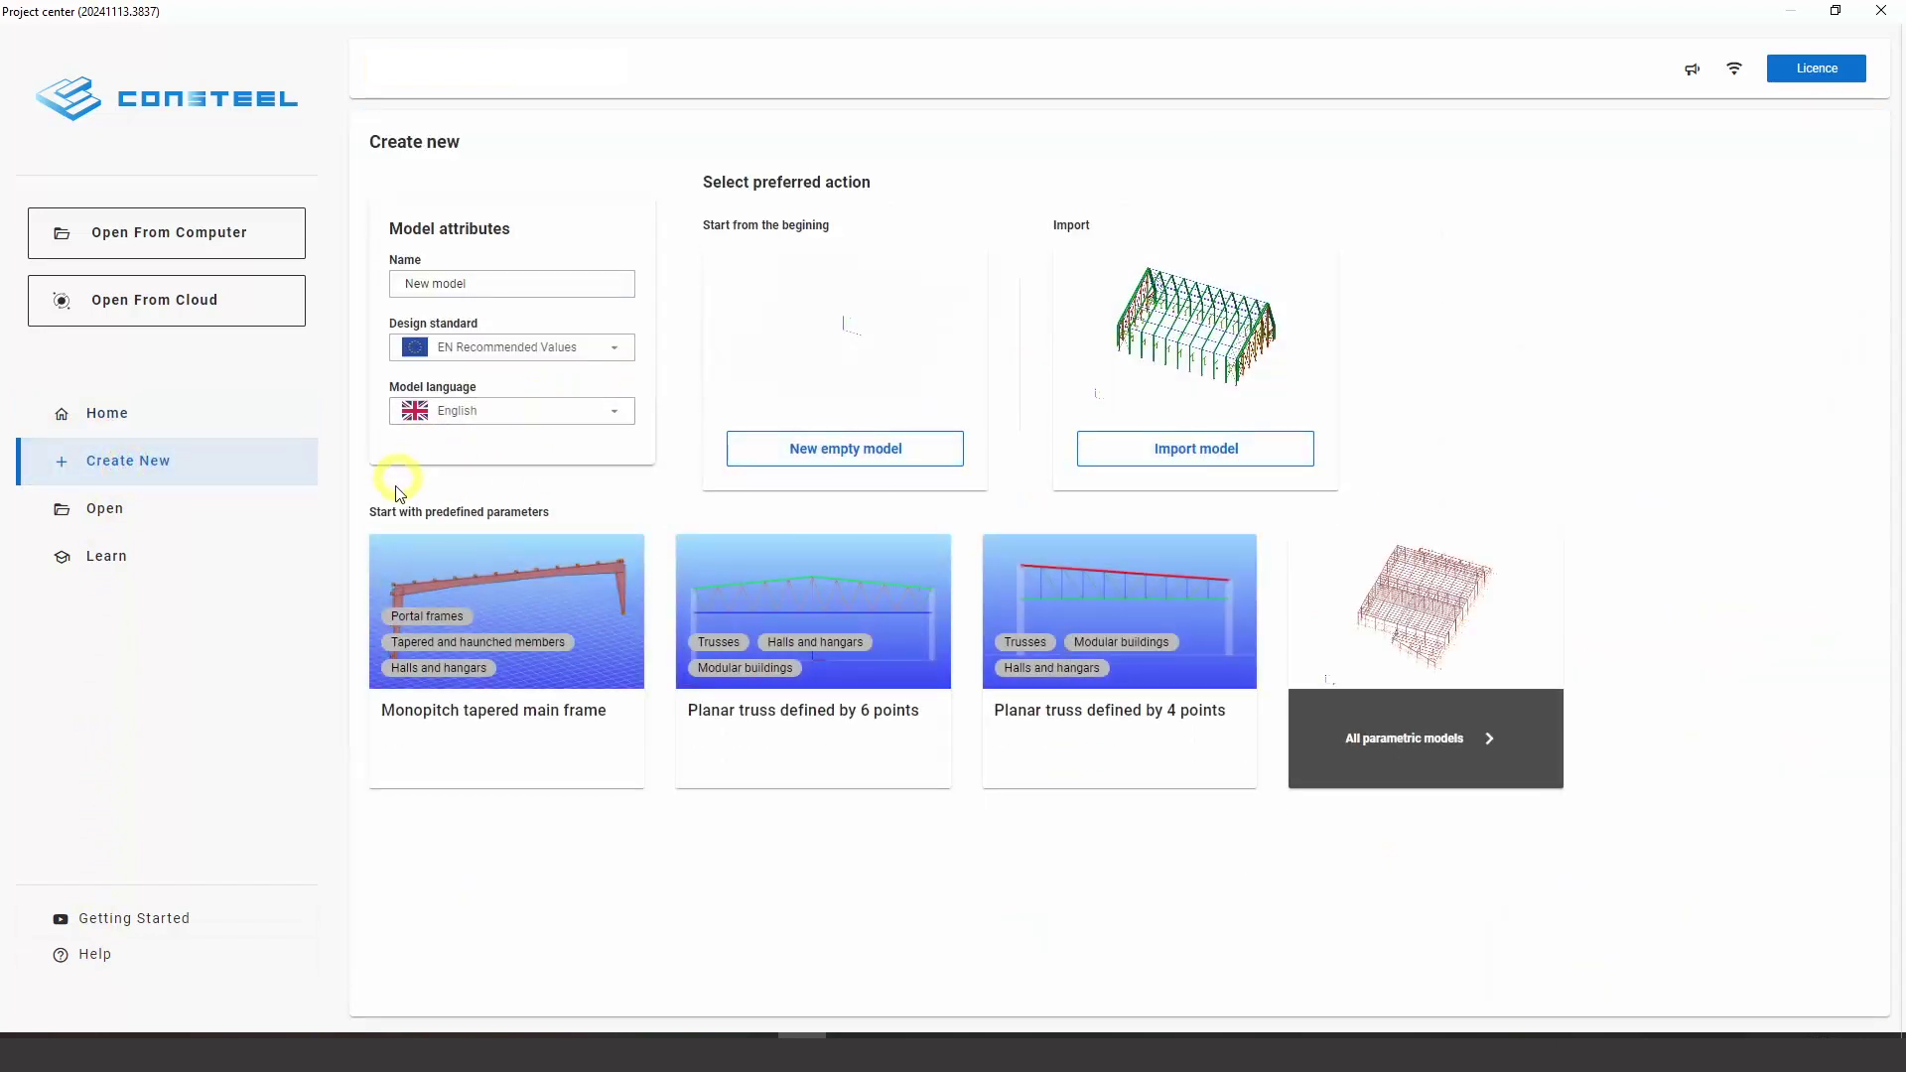
mouse_move(1131, 611)
left_click(117, 509)
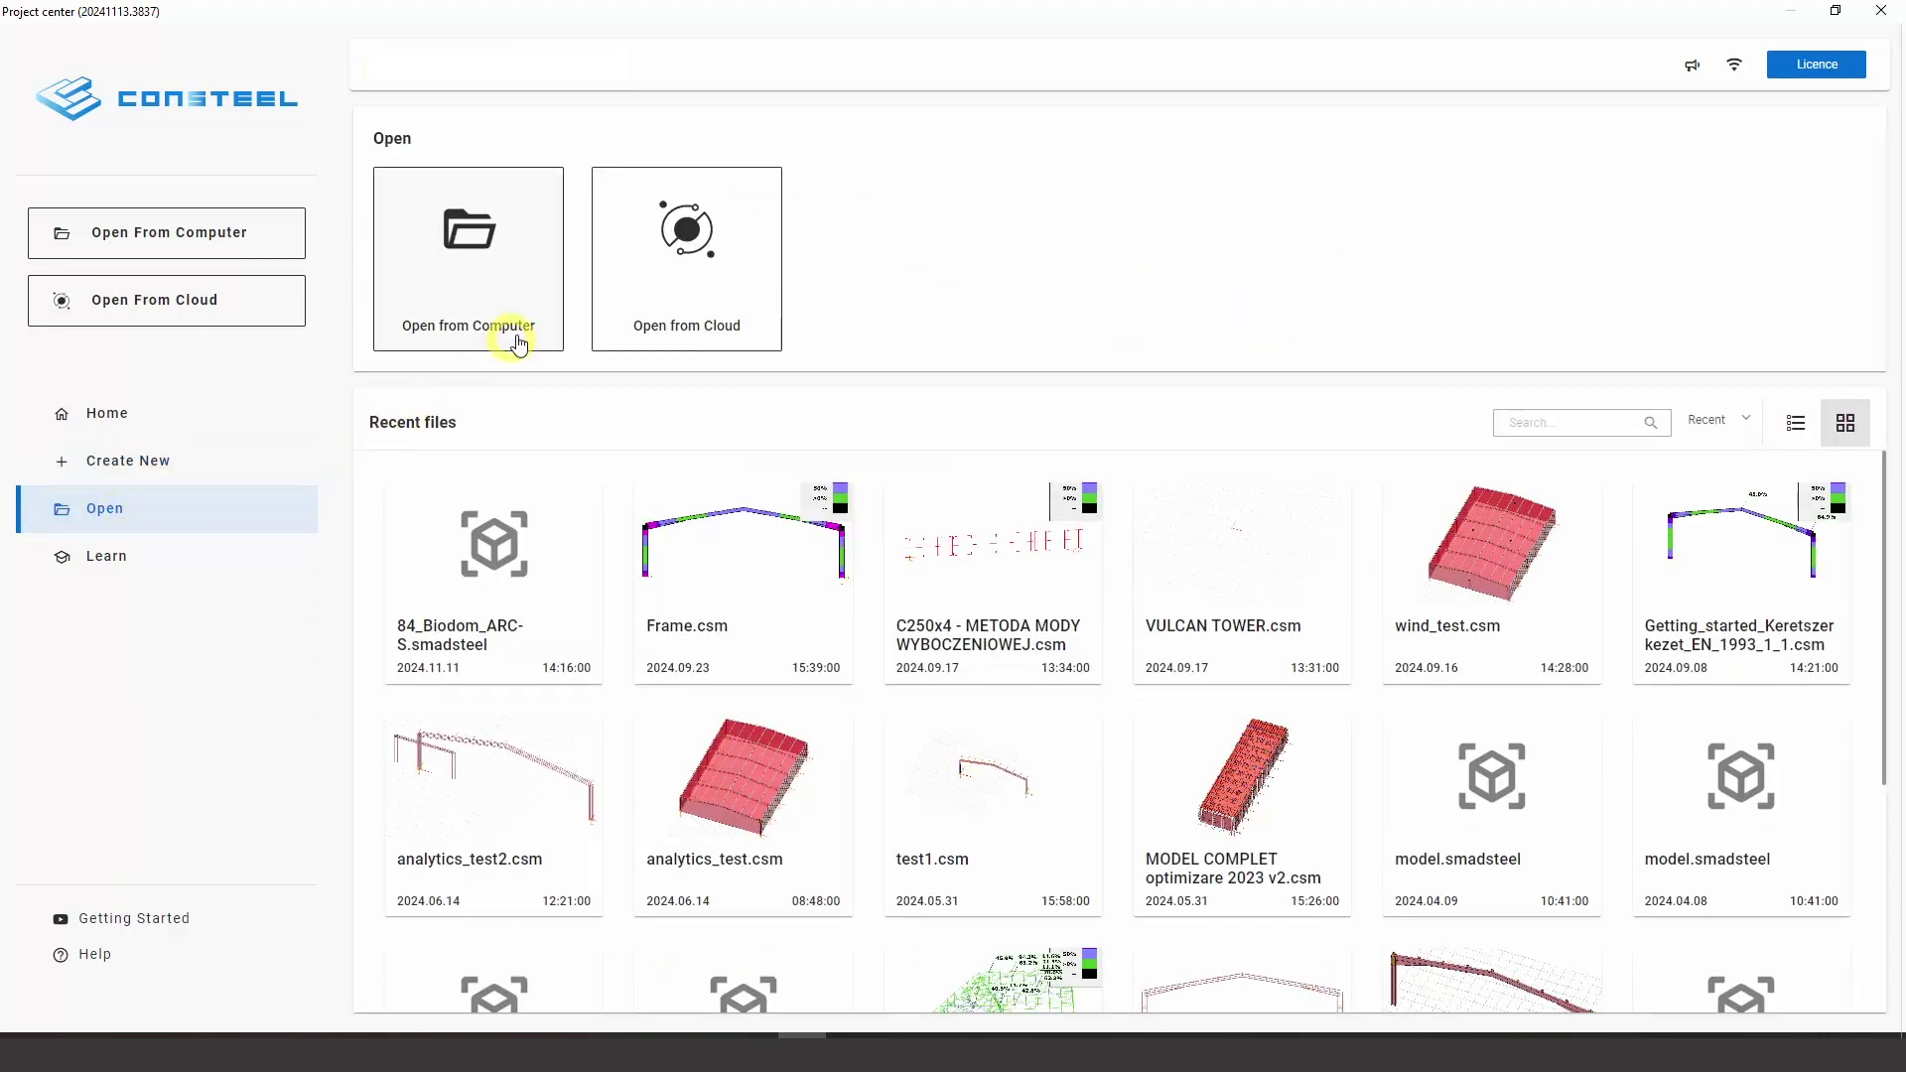
scroll(666, 590, "down", 3)
scroll(666, 590, "up", 3)
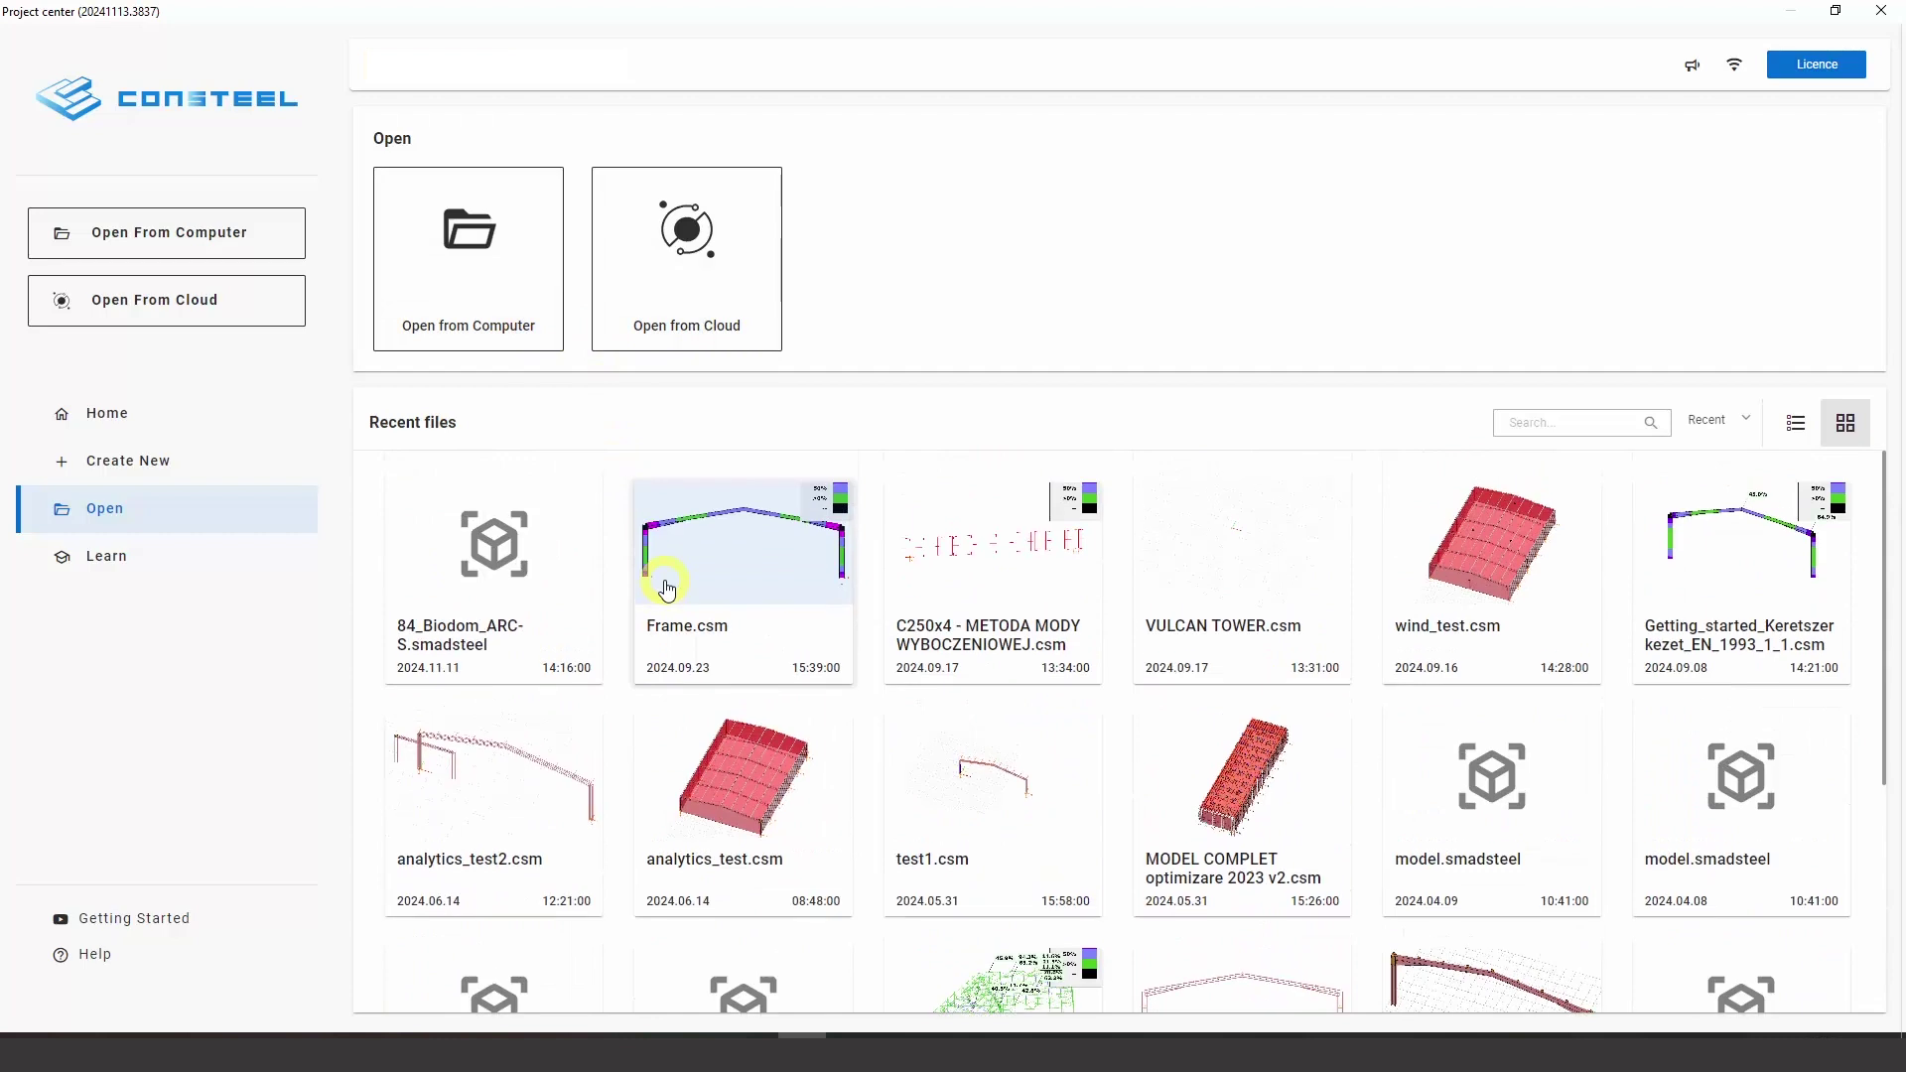
left_click(123, 564)
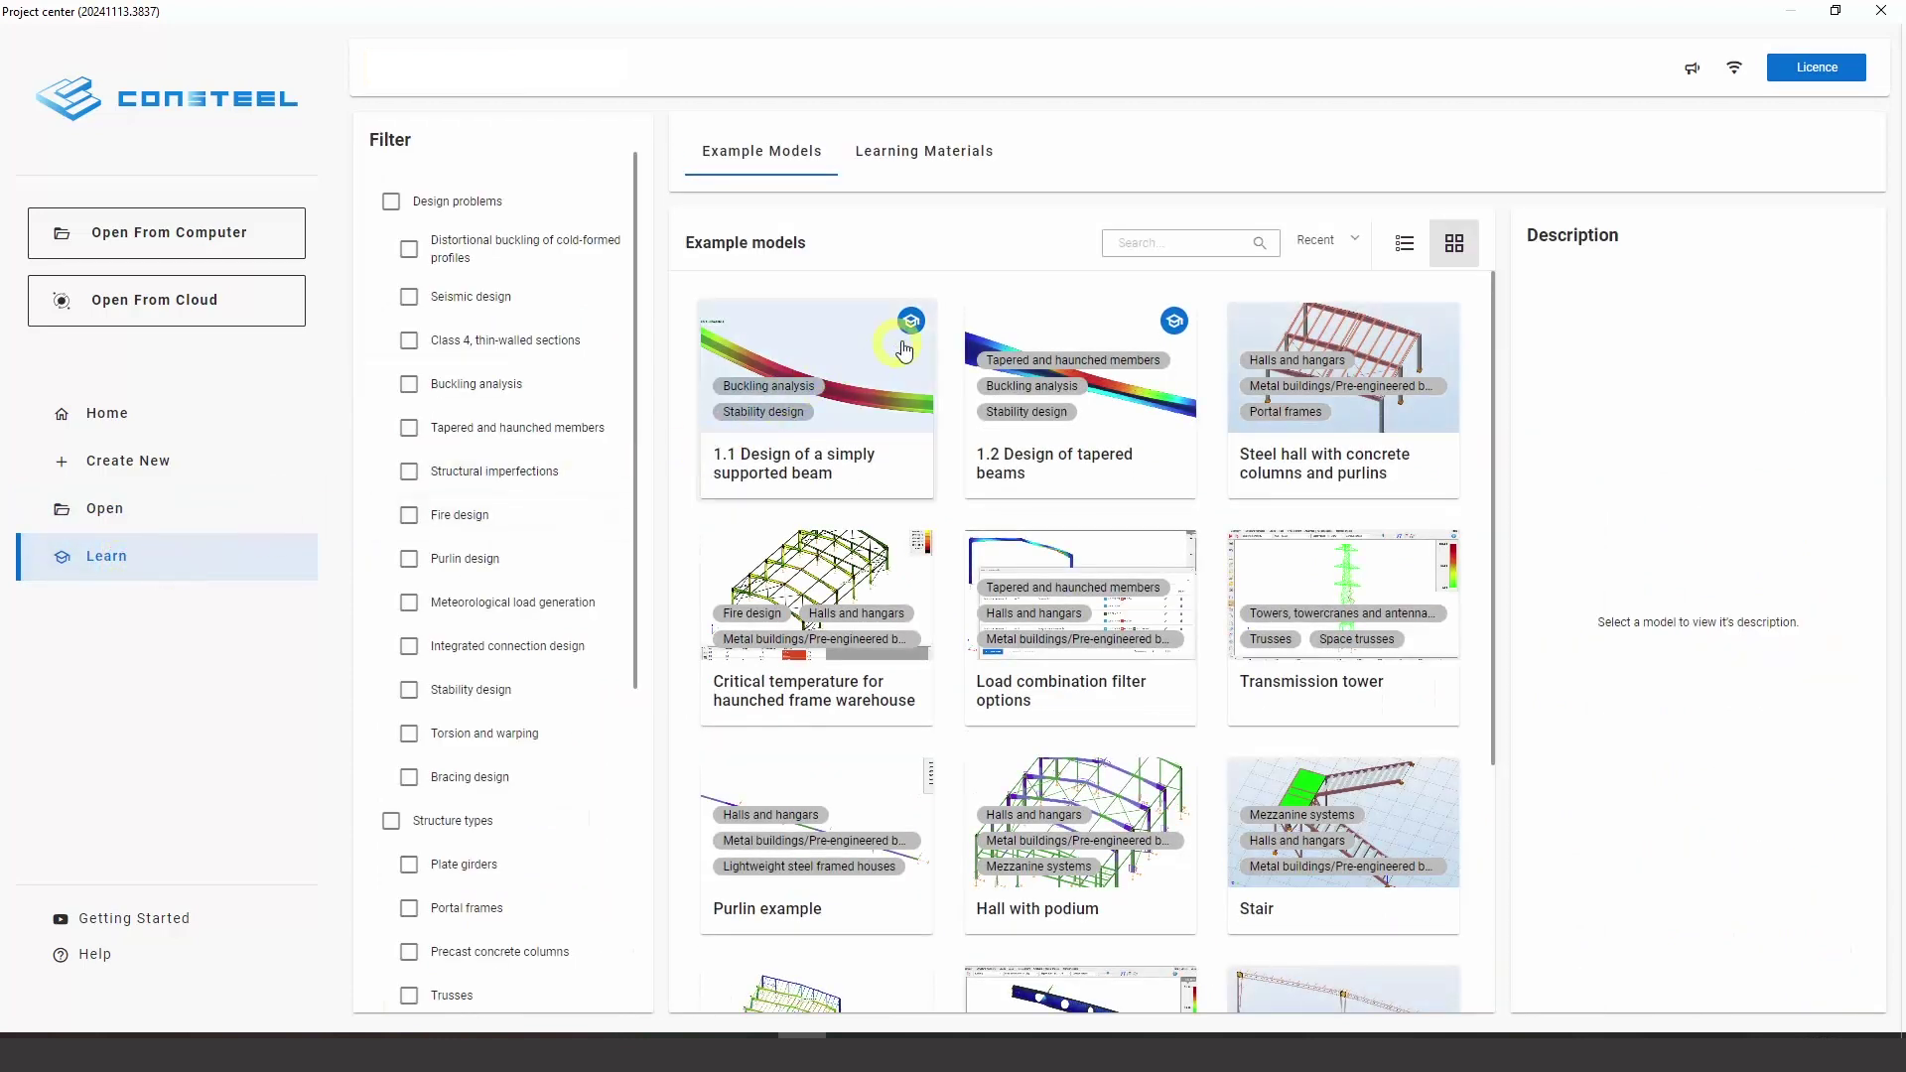
Preview the '1.2 Design of tapered beams' tutorial and the first Learning Materials article, then open the cloud browser
left_click(1037, 343)
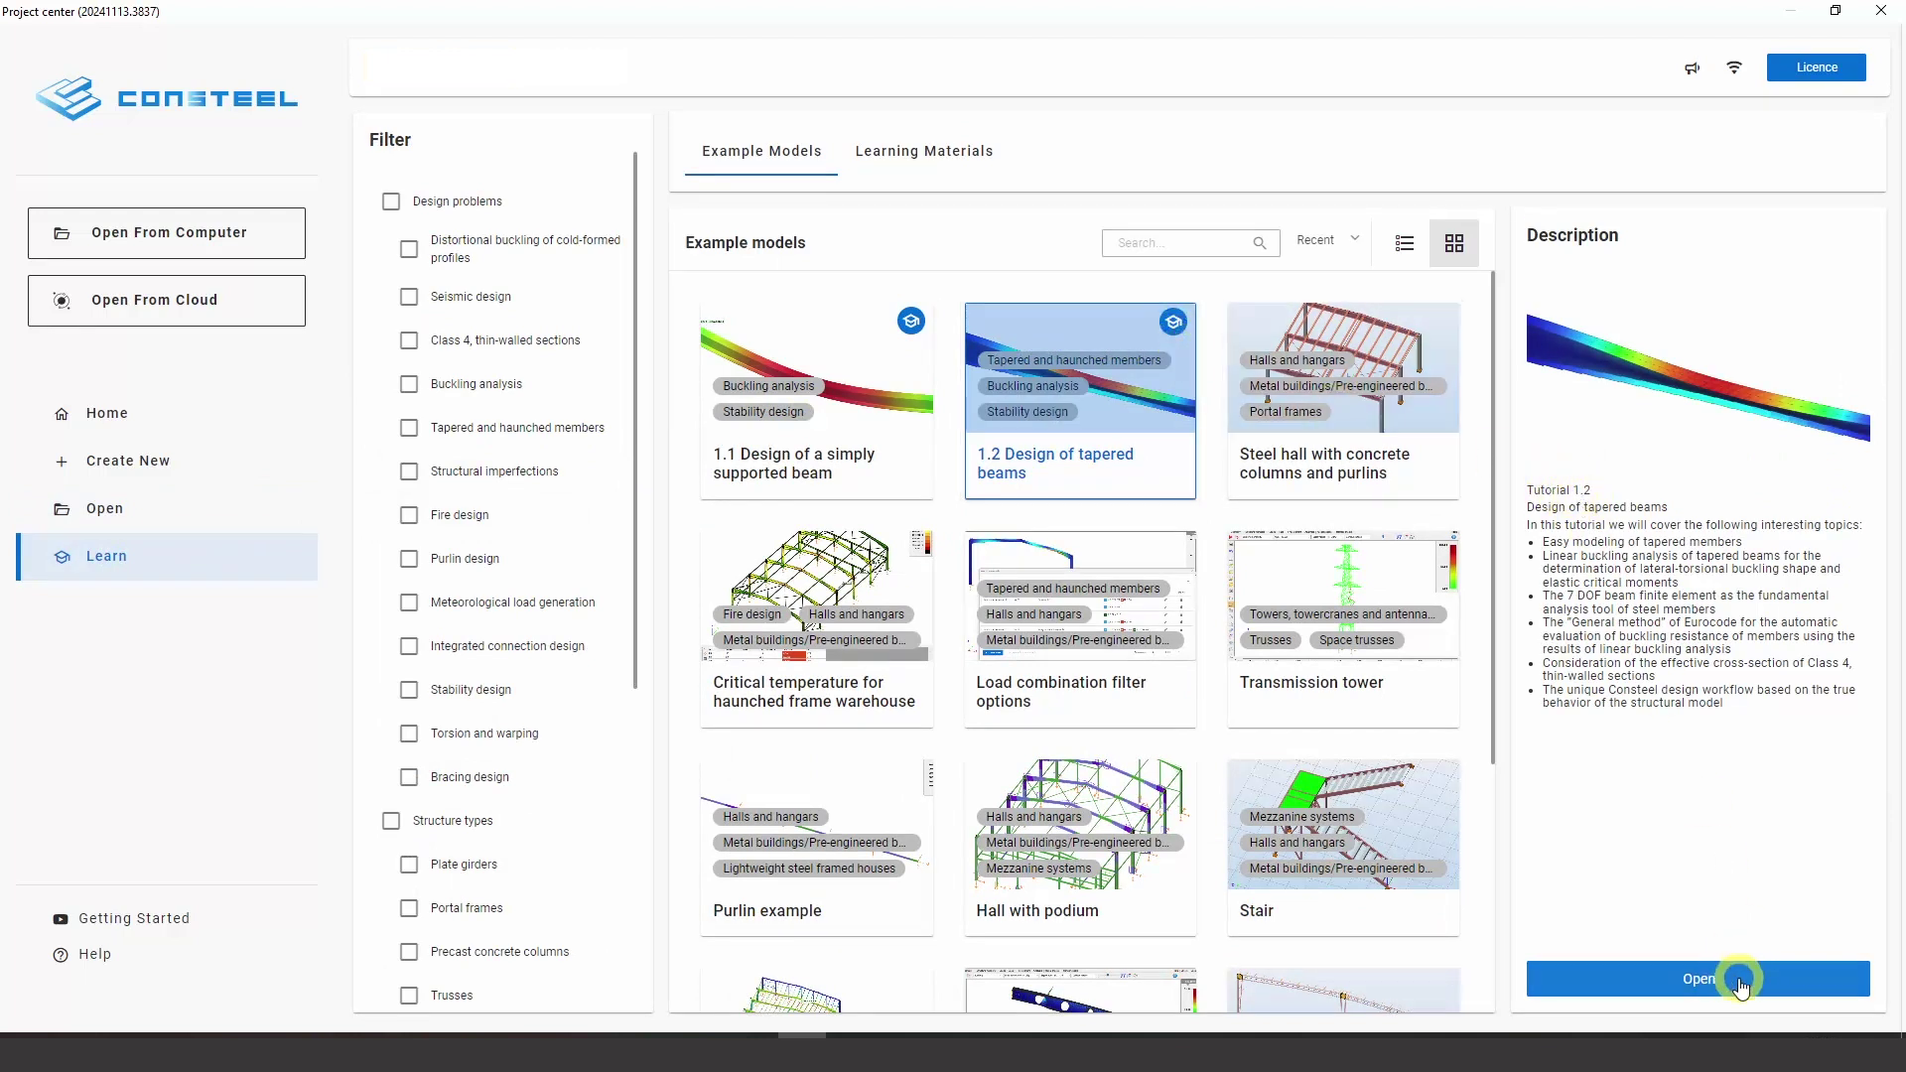
left_click(938, 168)
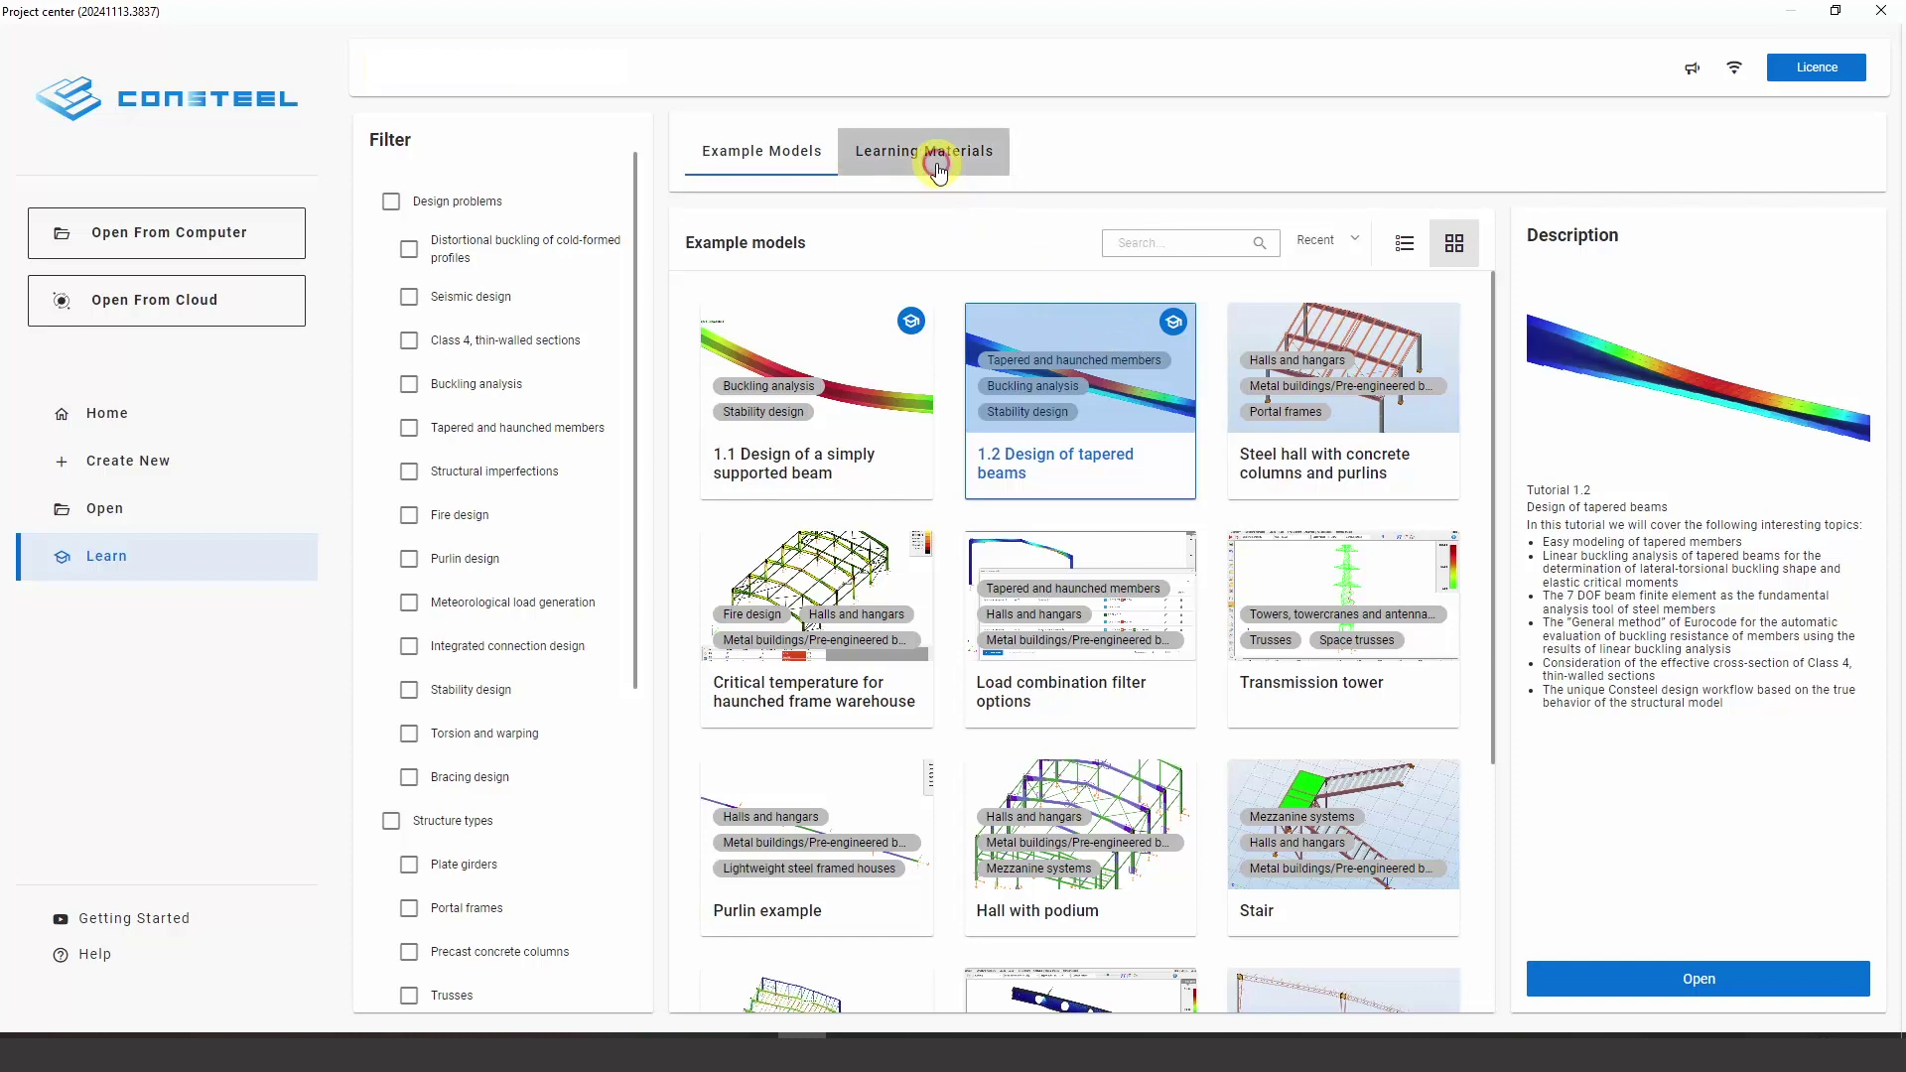
left_click(800, 409)
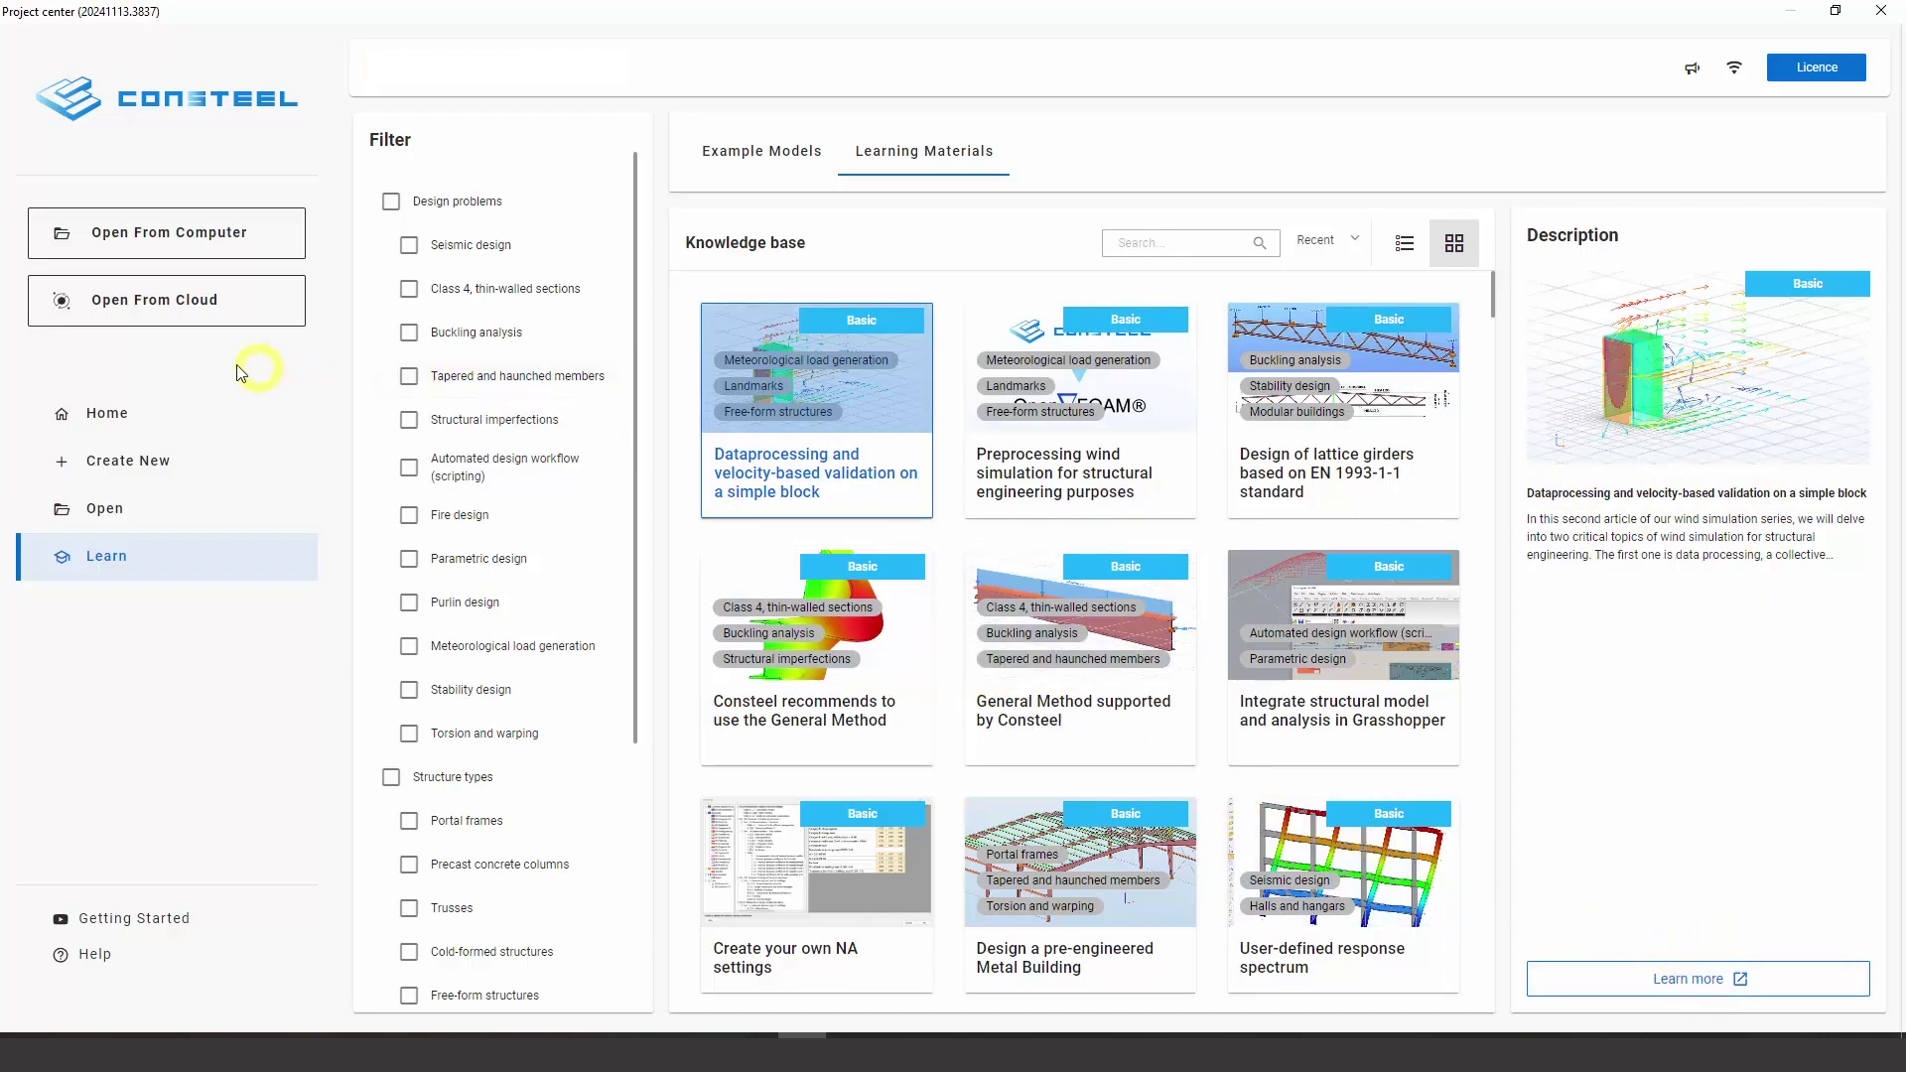
left_click(179, 316)
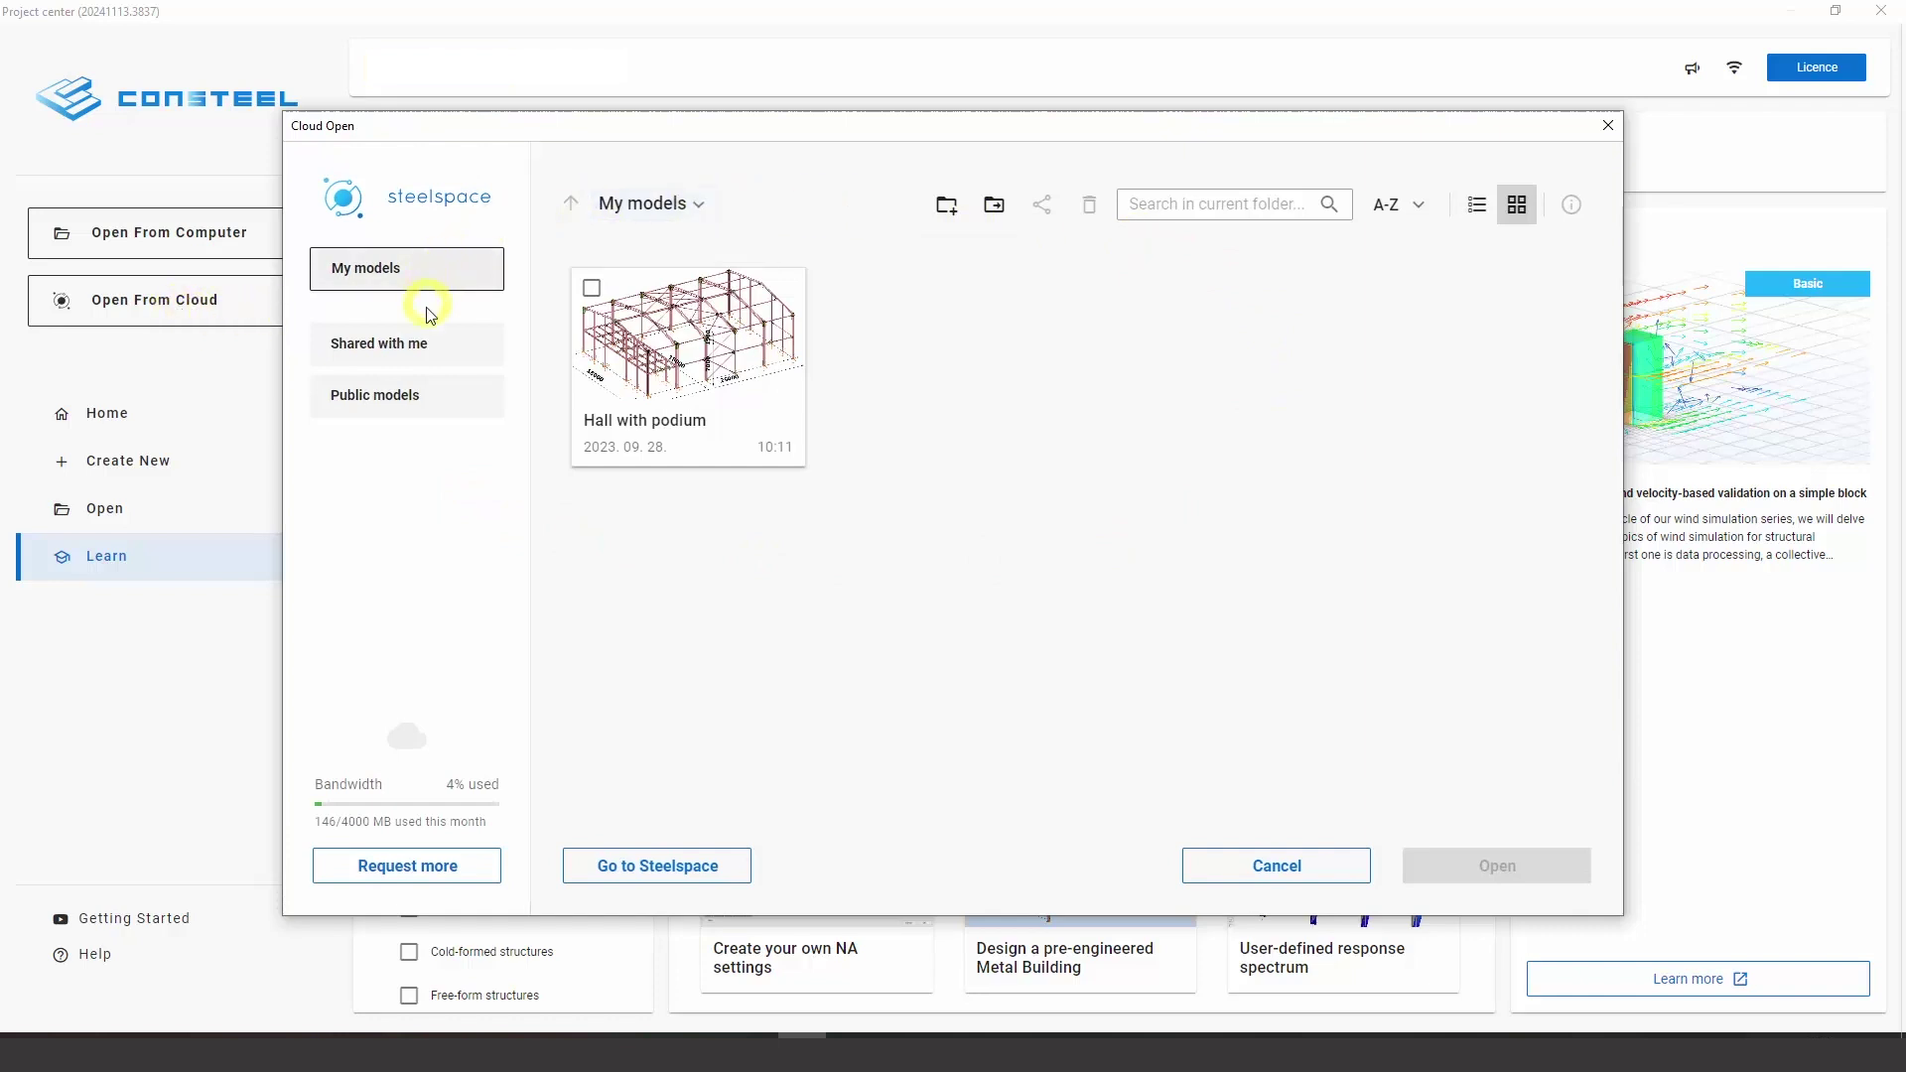
Browse the Shared, Public and My models cloud folders, toggling list and thumbnail views
left_click(417, 349)
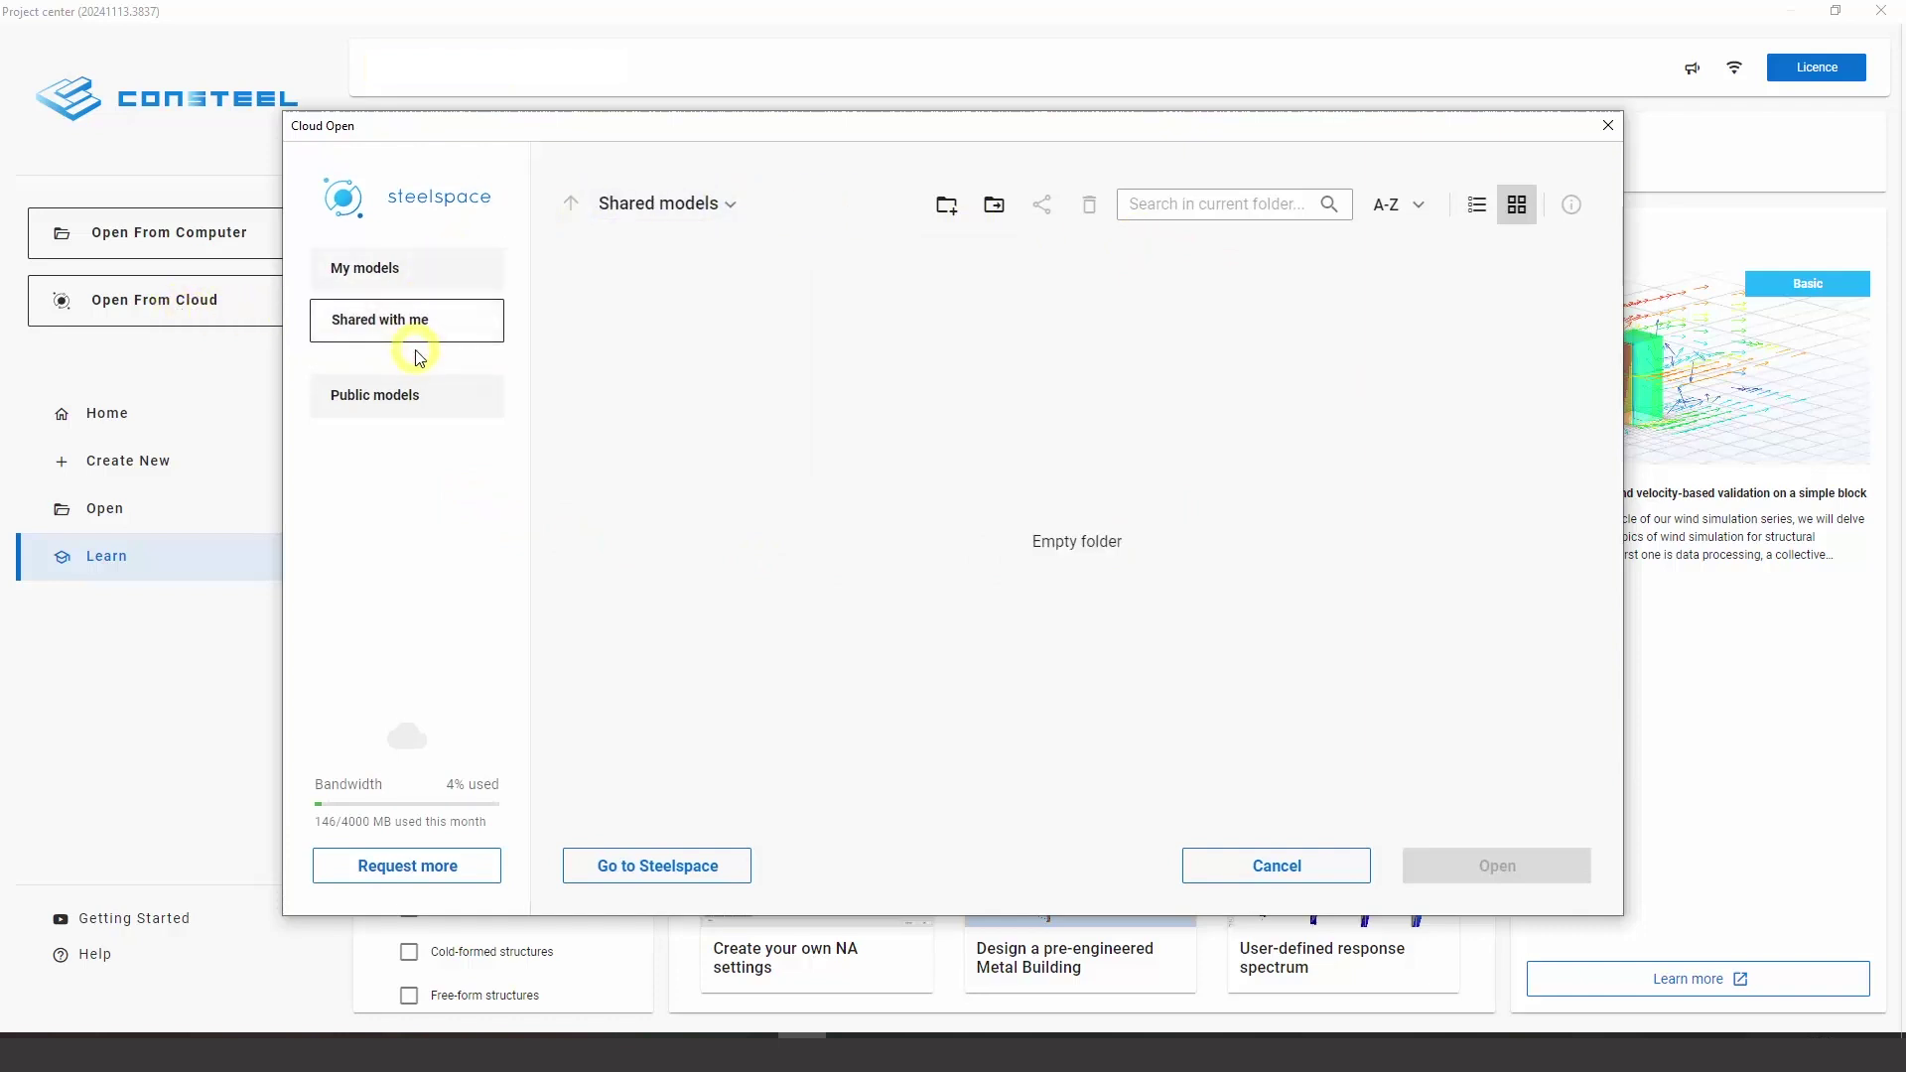
left_click(423, 402)
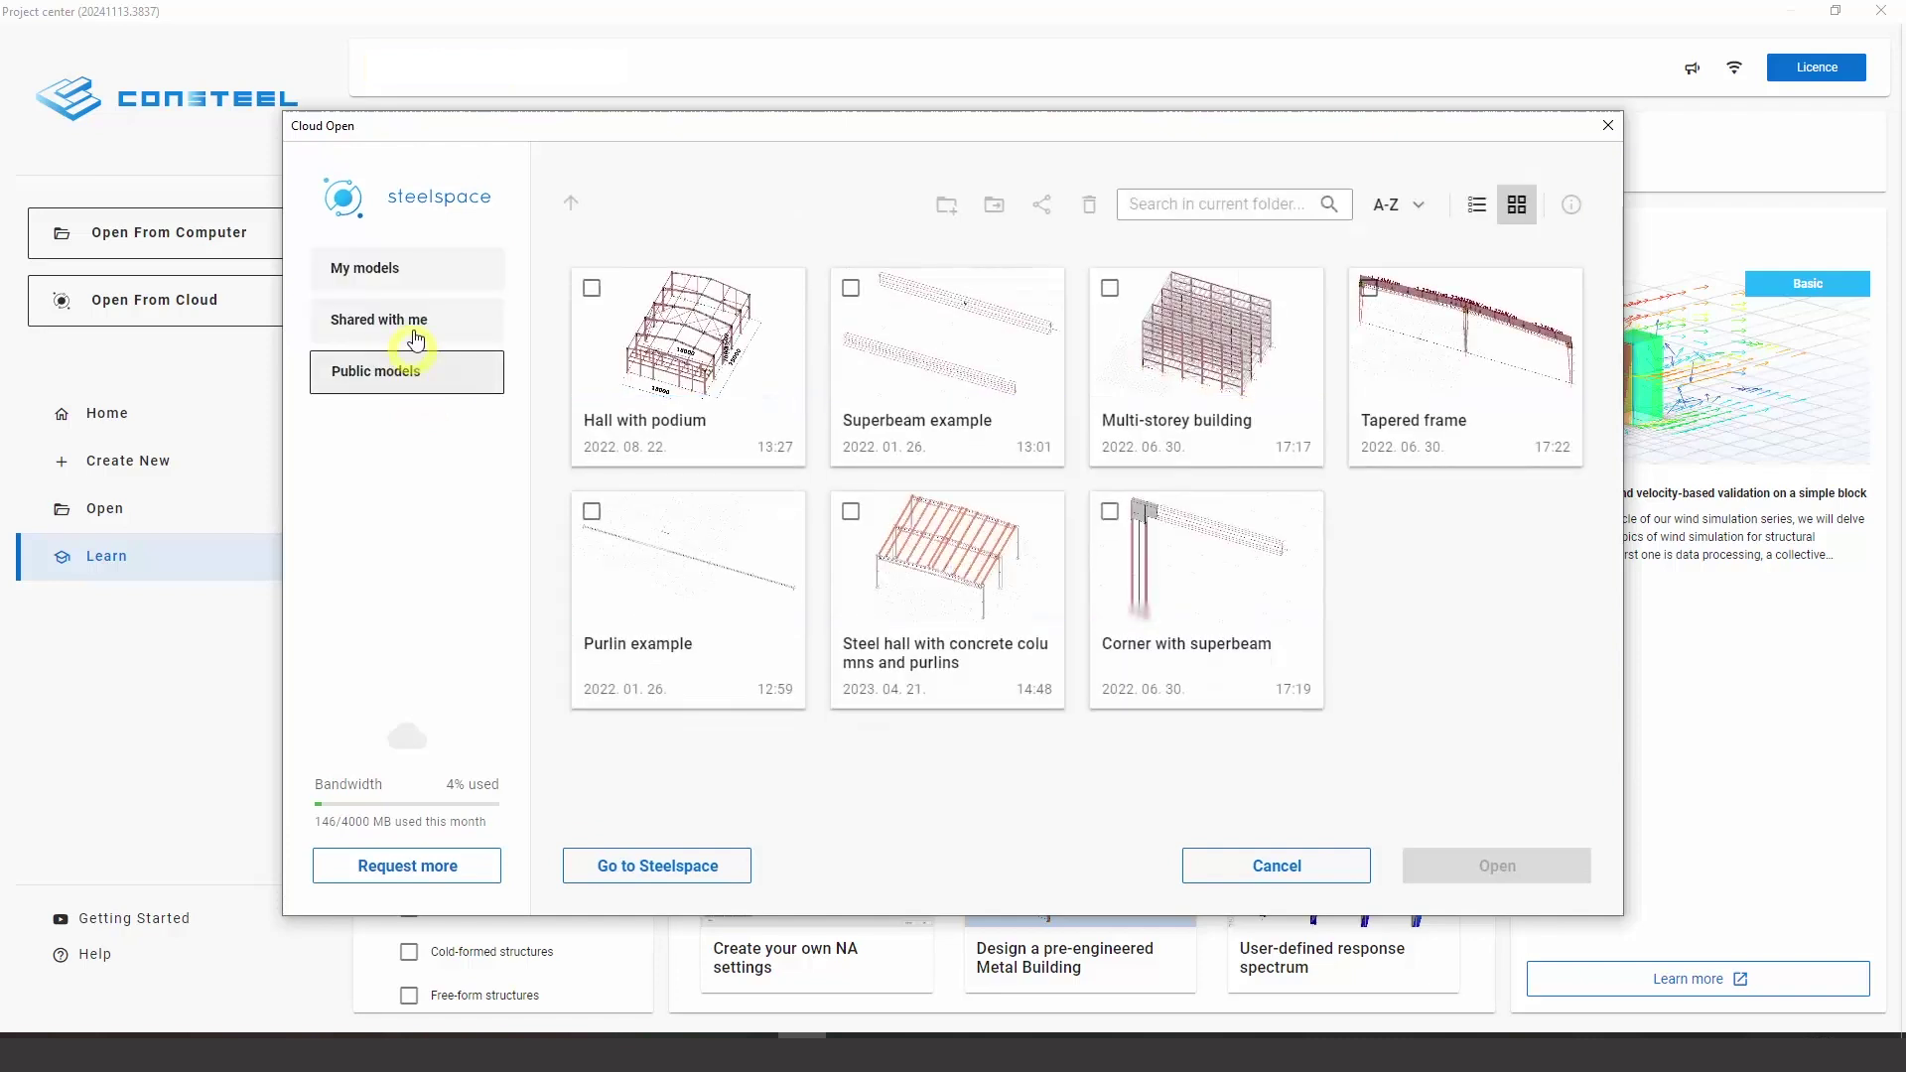
left_click(417, 287)
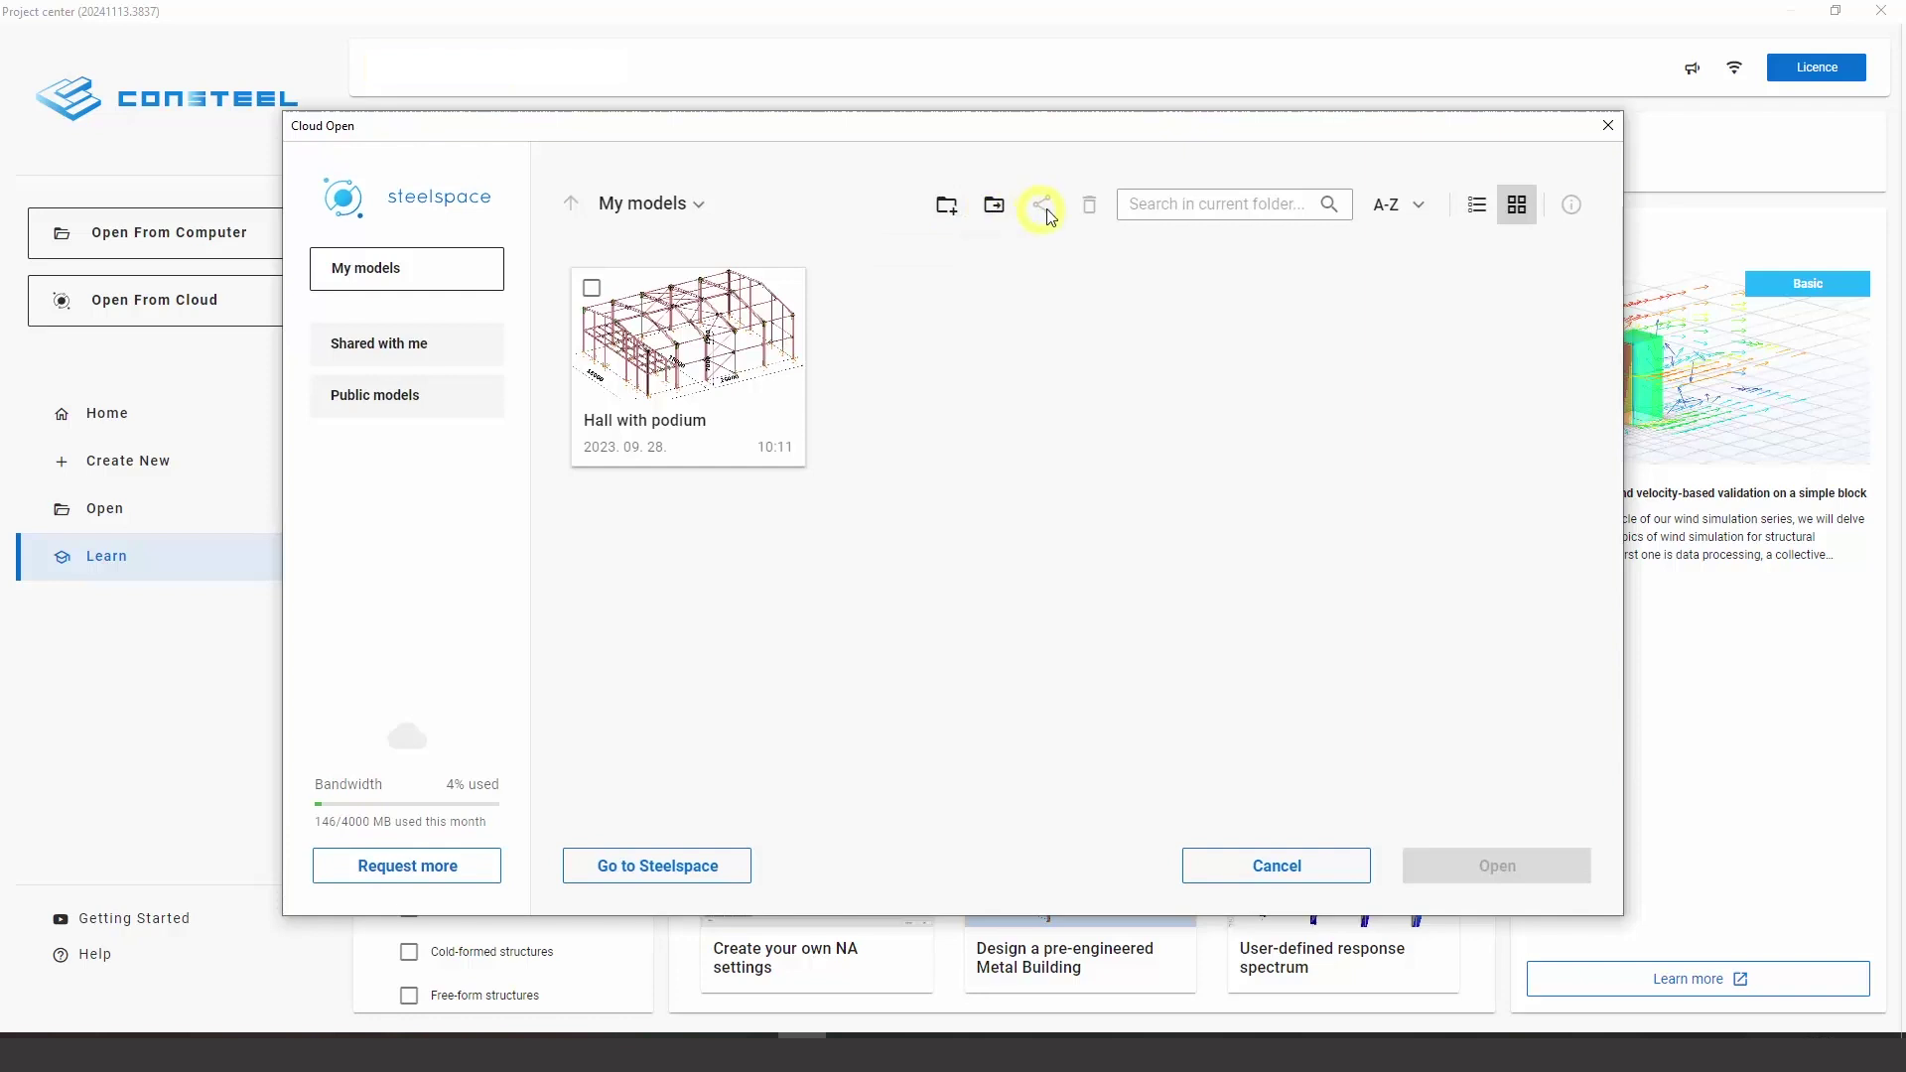
left_click(1477, 206)
left_click(1516, 205)
Check Hall with podium's details and version history, close Cloud Open, and show Example Models
left_click(591, 288)
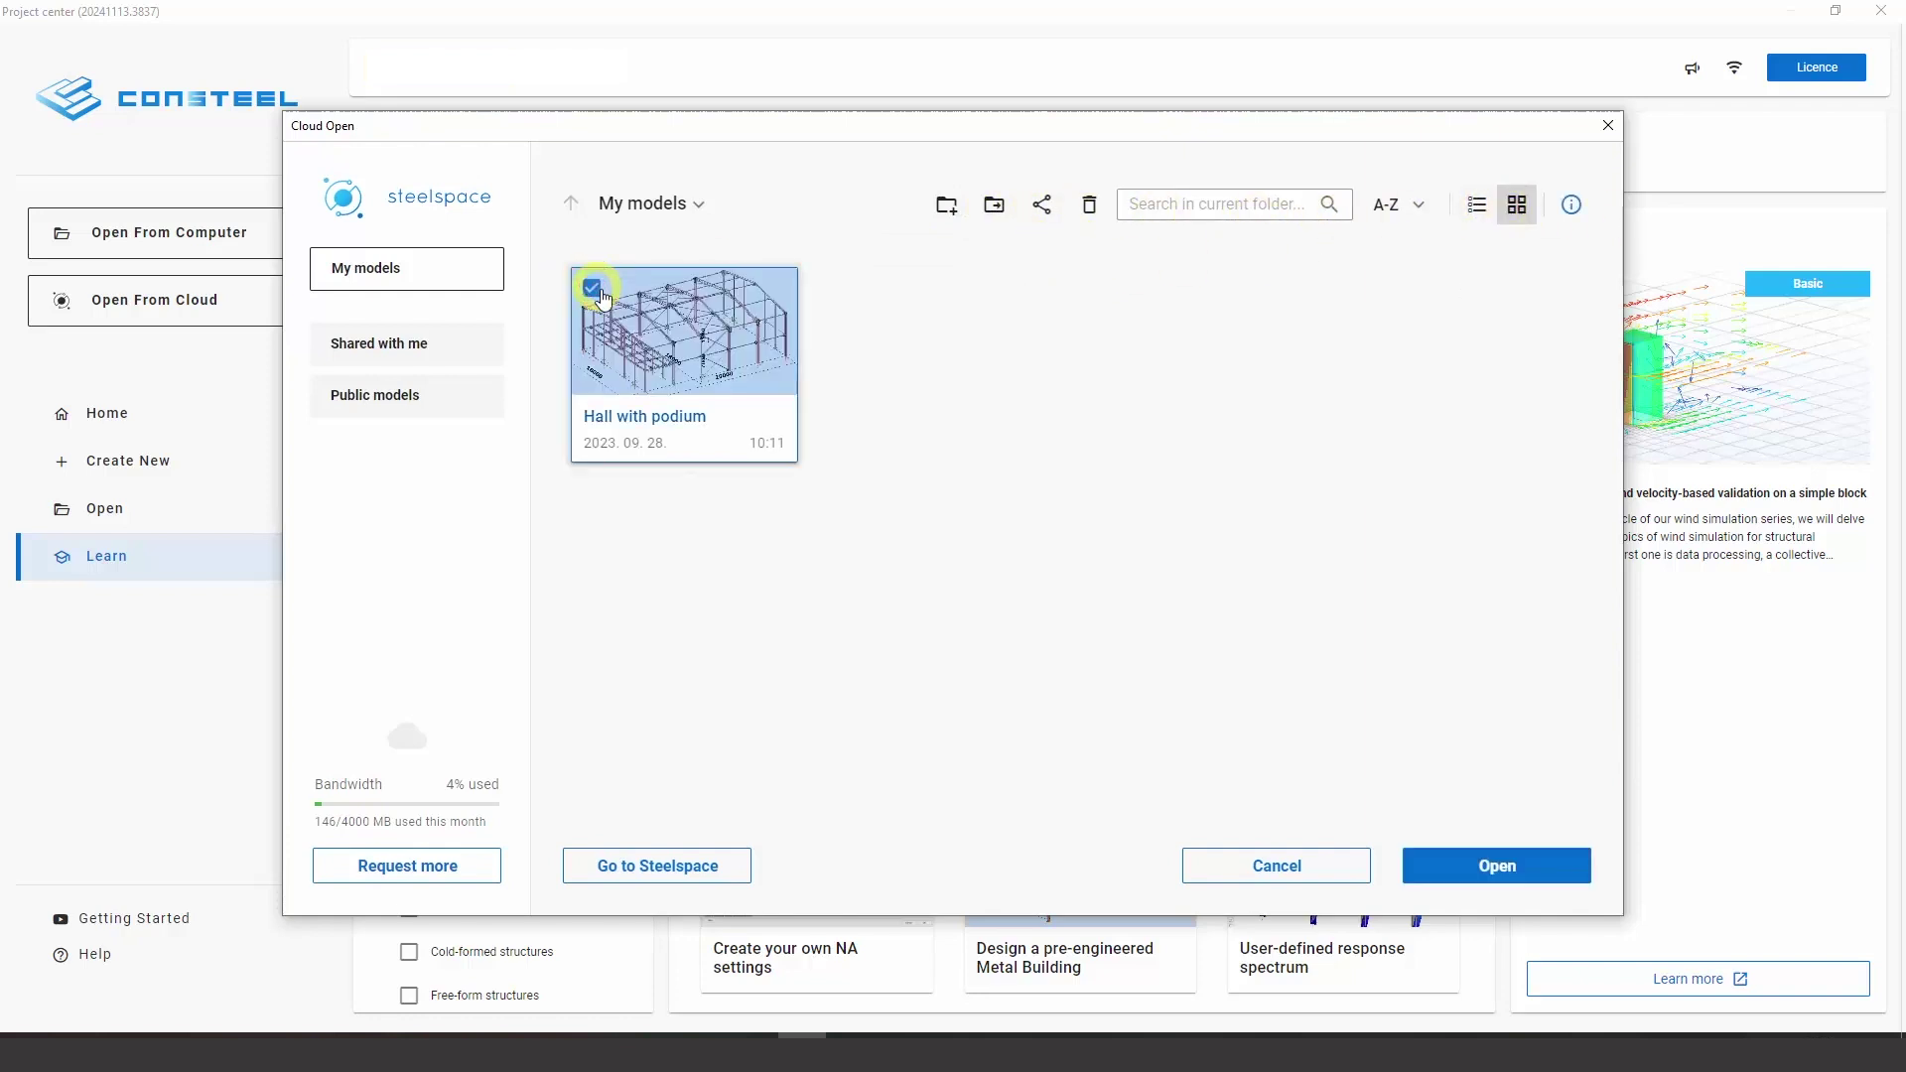
left_click(1568, 206)
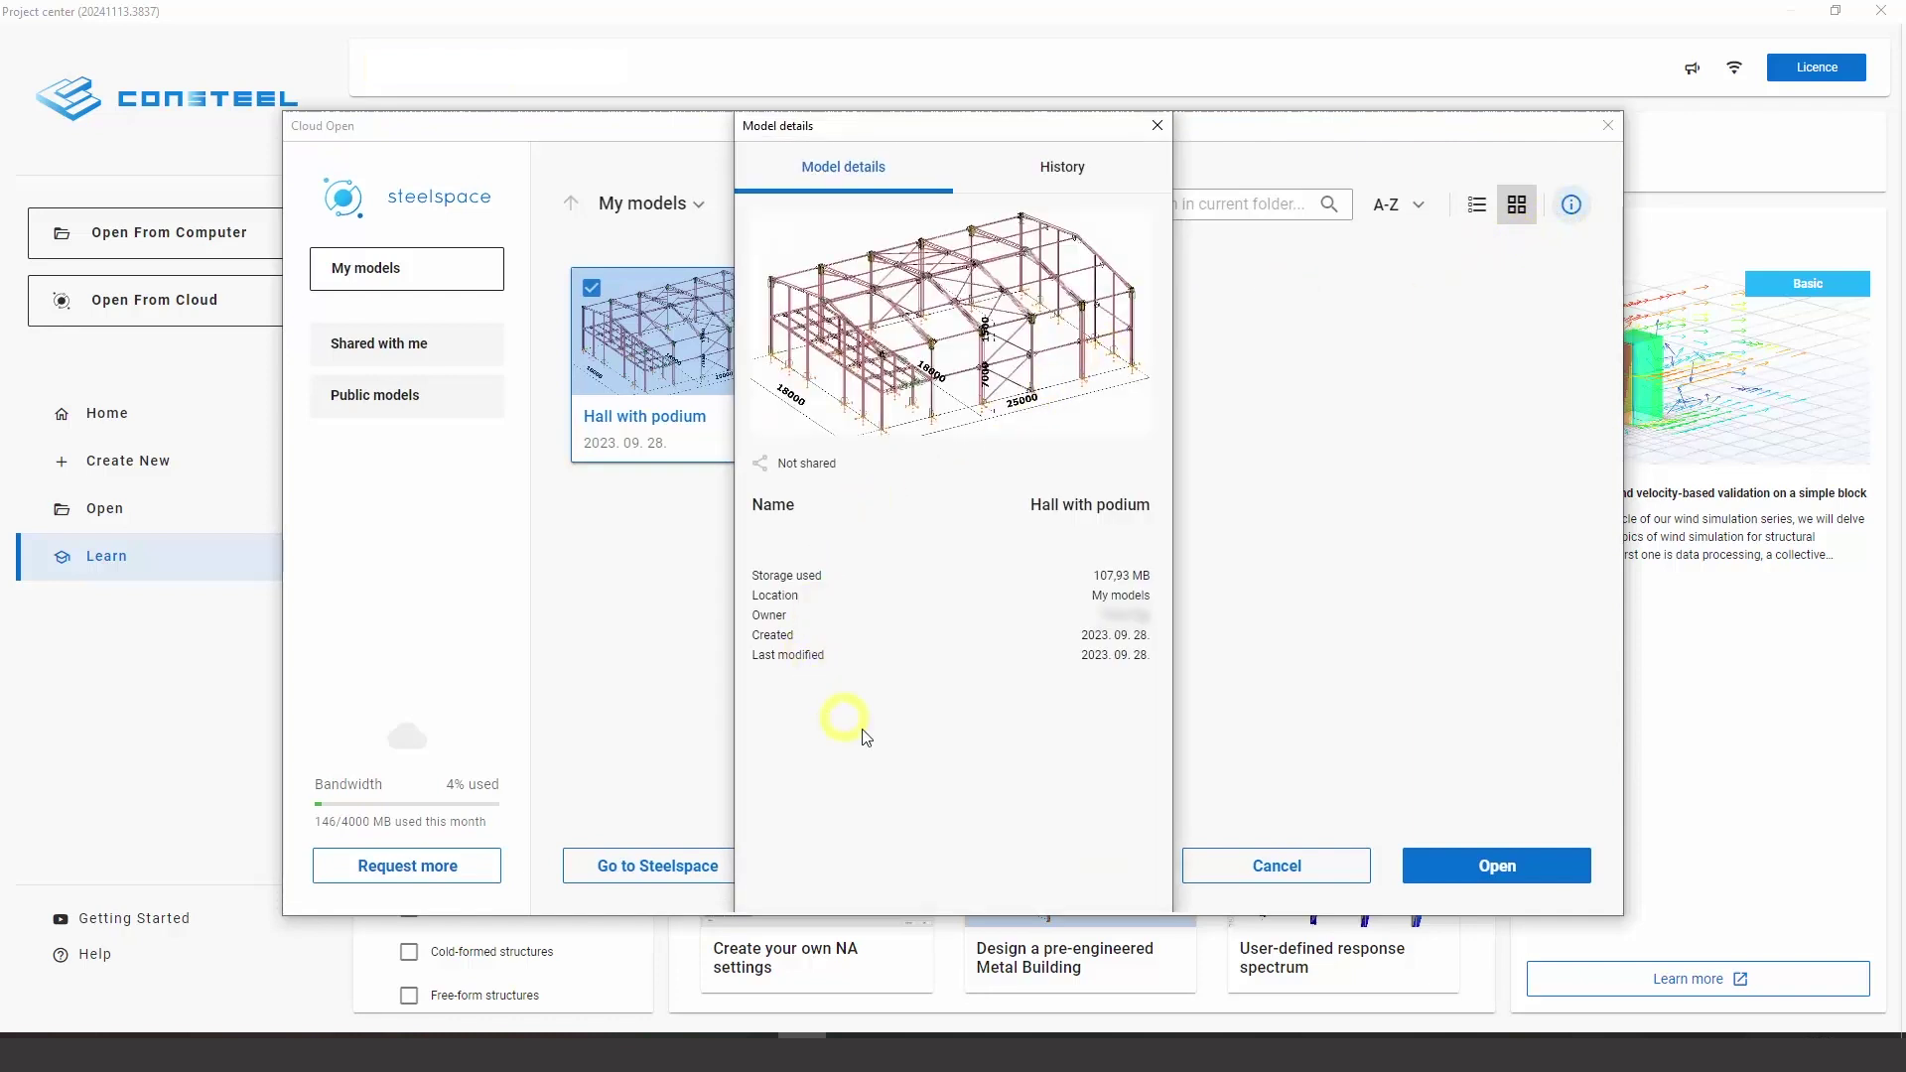
left_click(1023, 182)
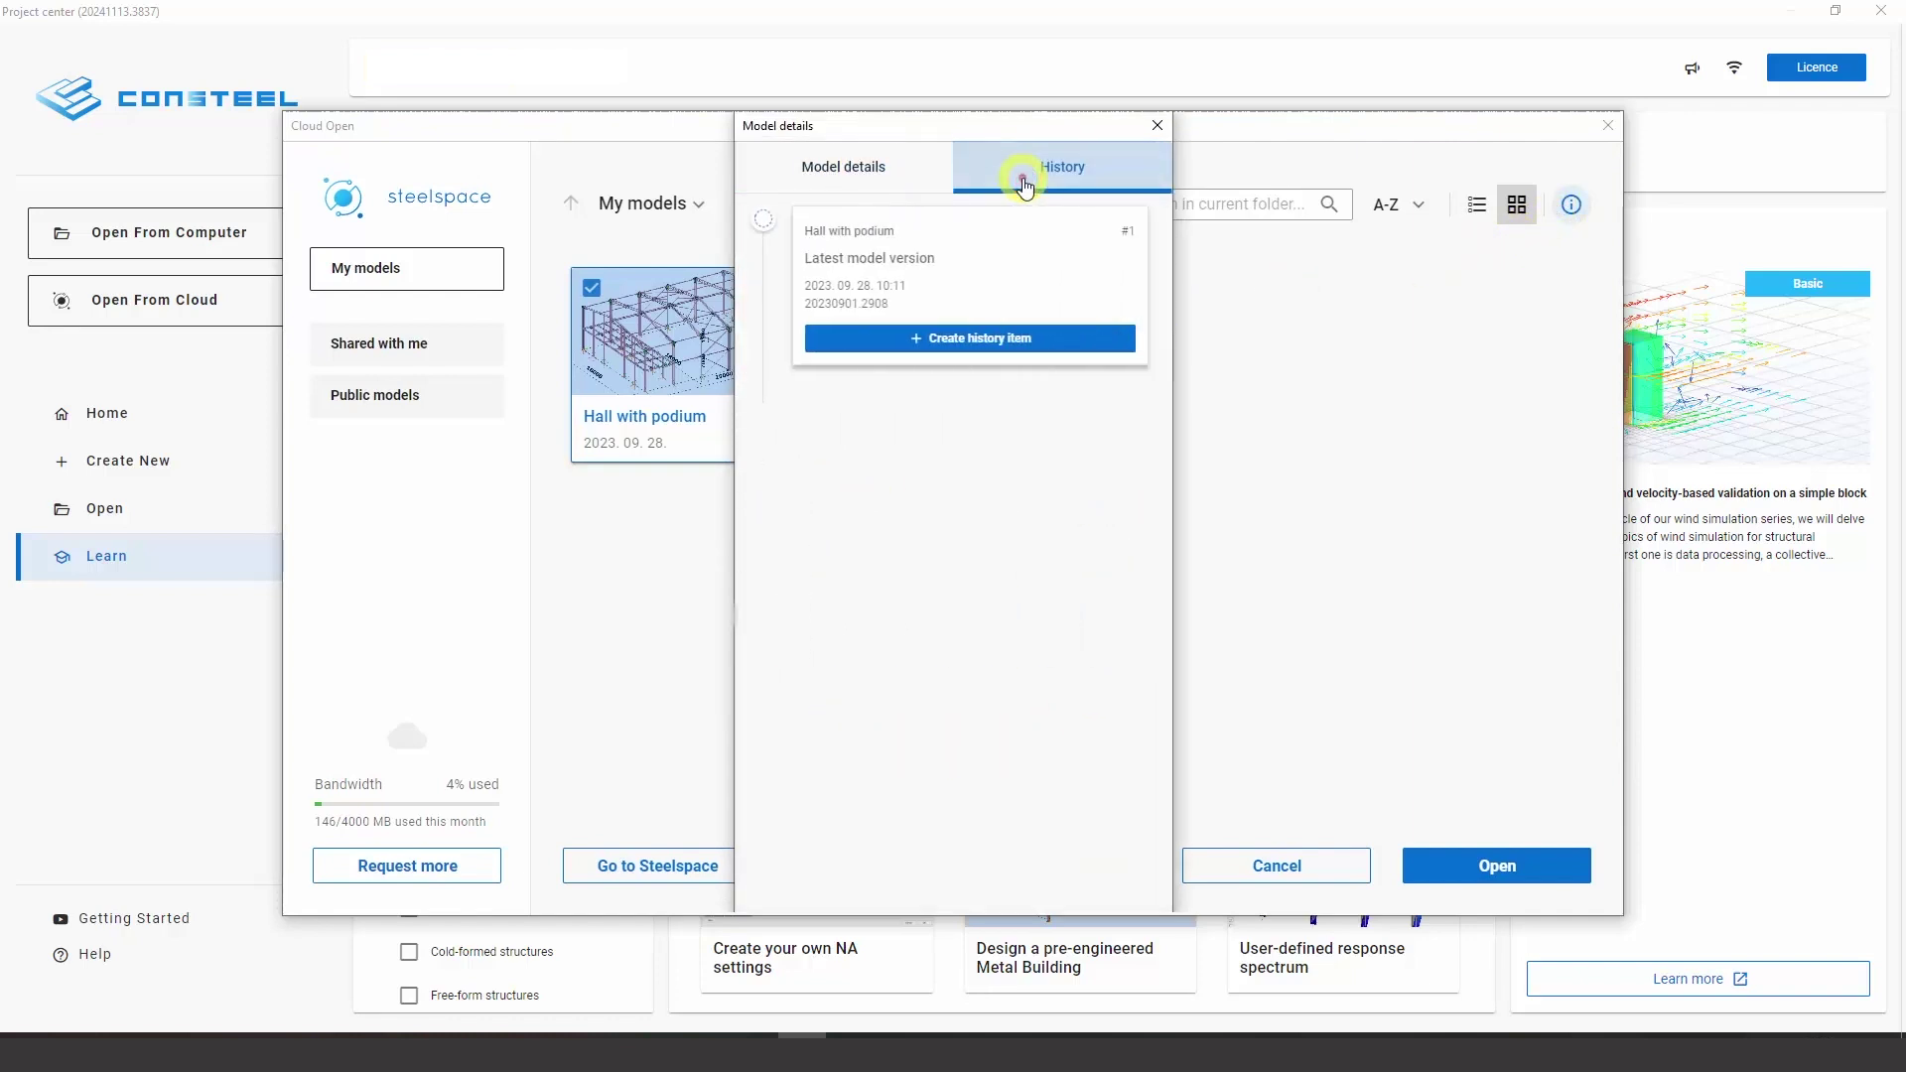
left_click(877, 186)
left_click(1155, 126)
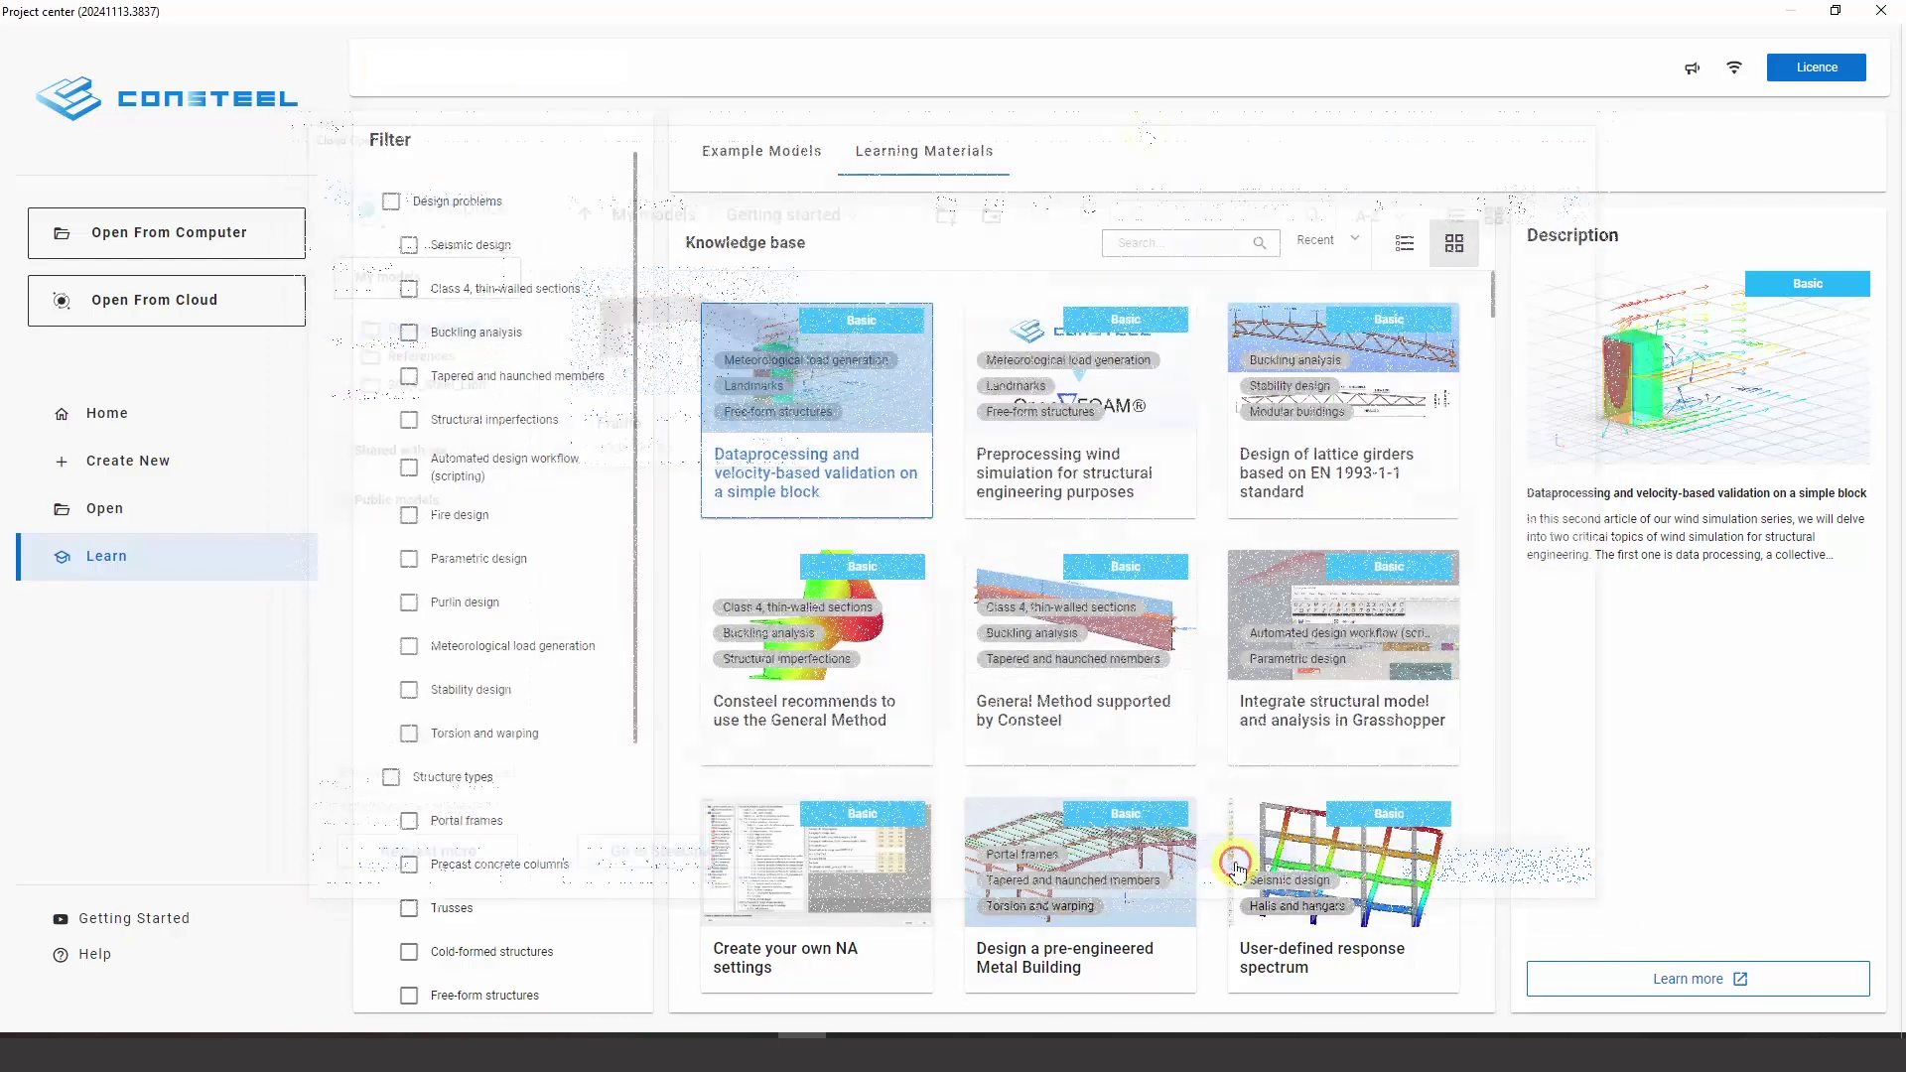
left_click(732, 157)
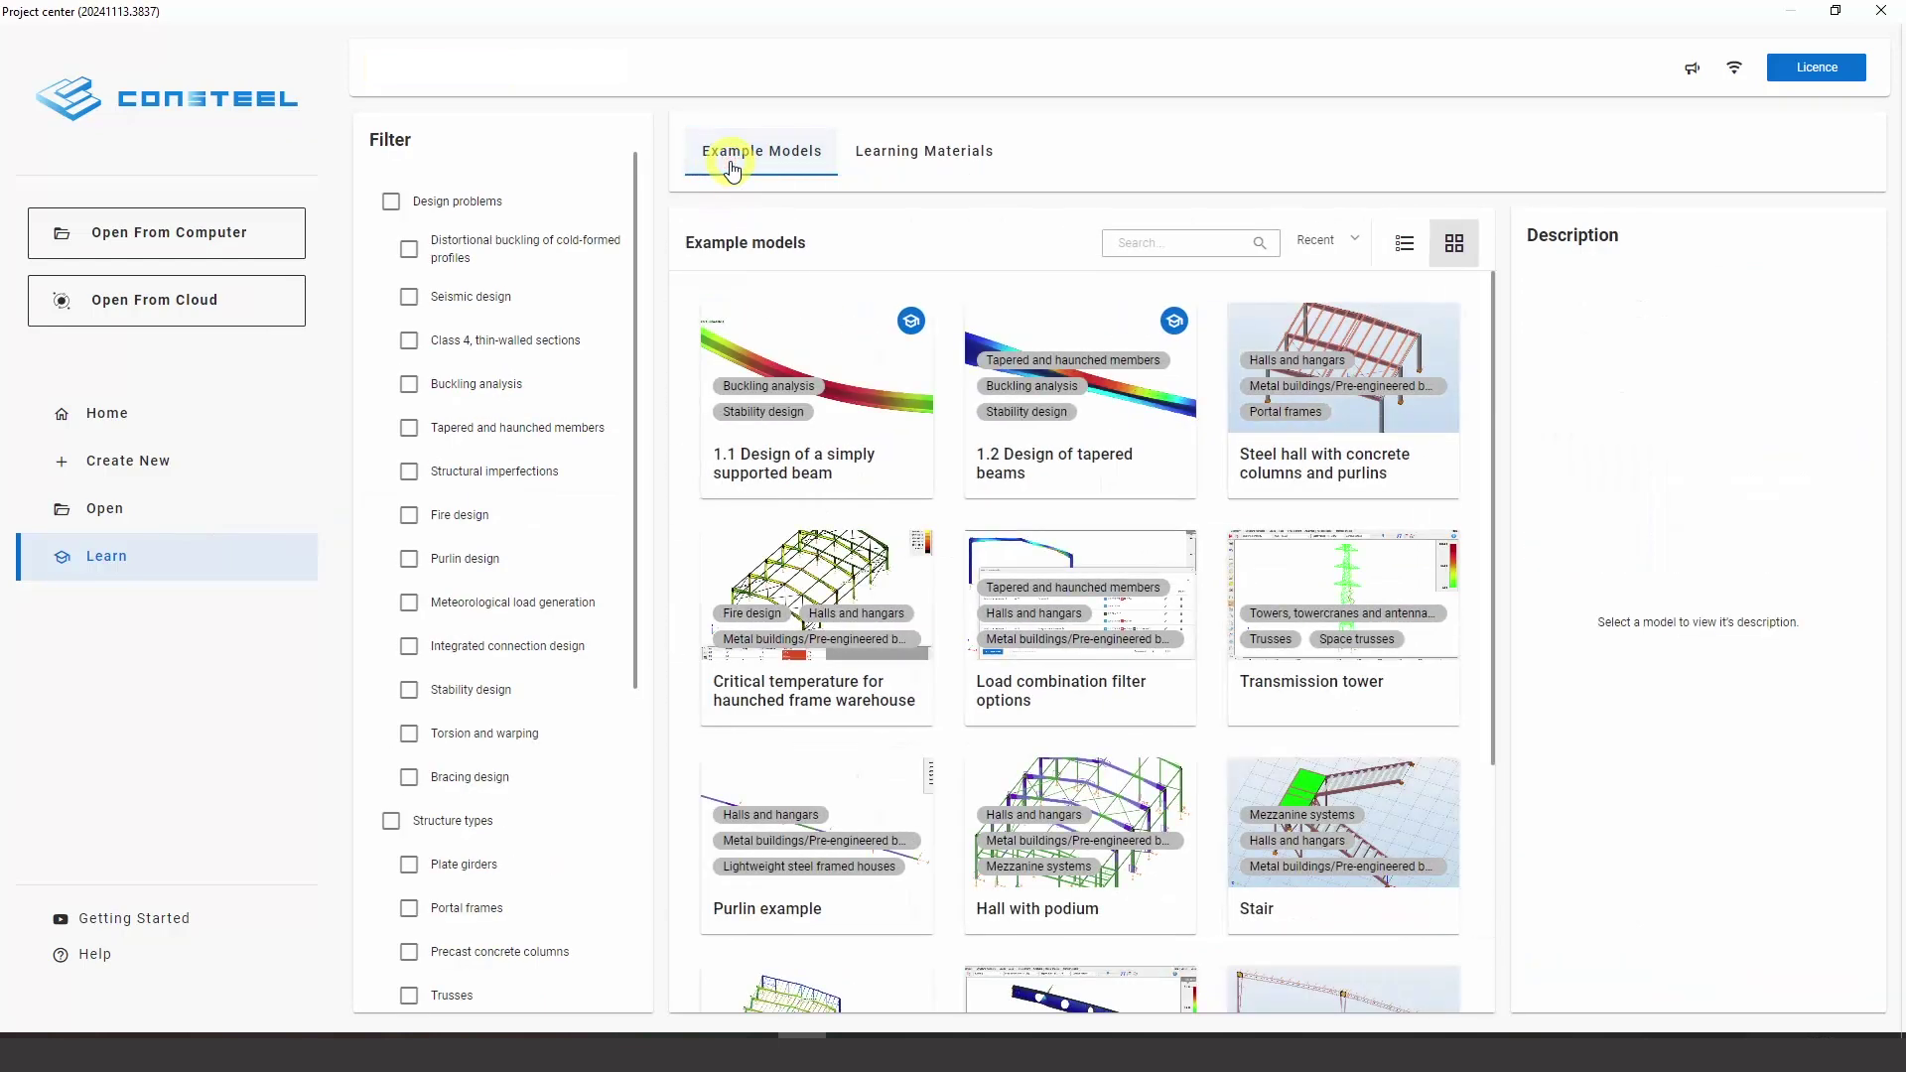
Open the Hall with podium example and browse the guide's Selection, Views and Navigation tabs
left_click(1068, 818)
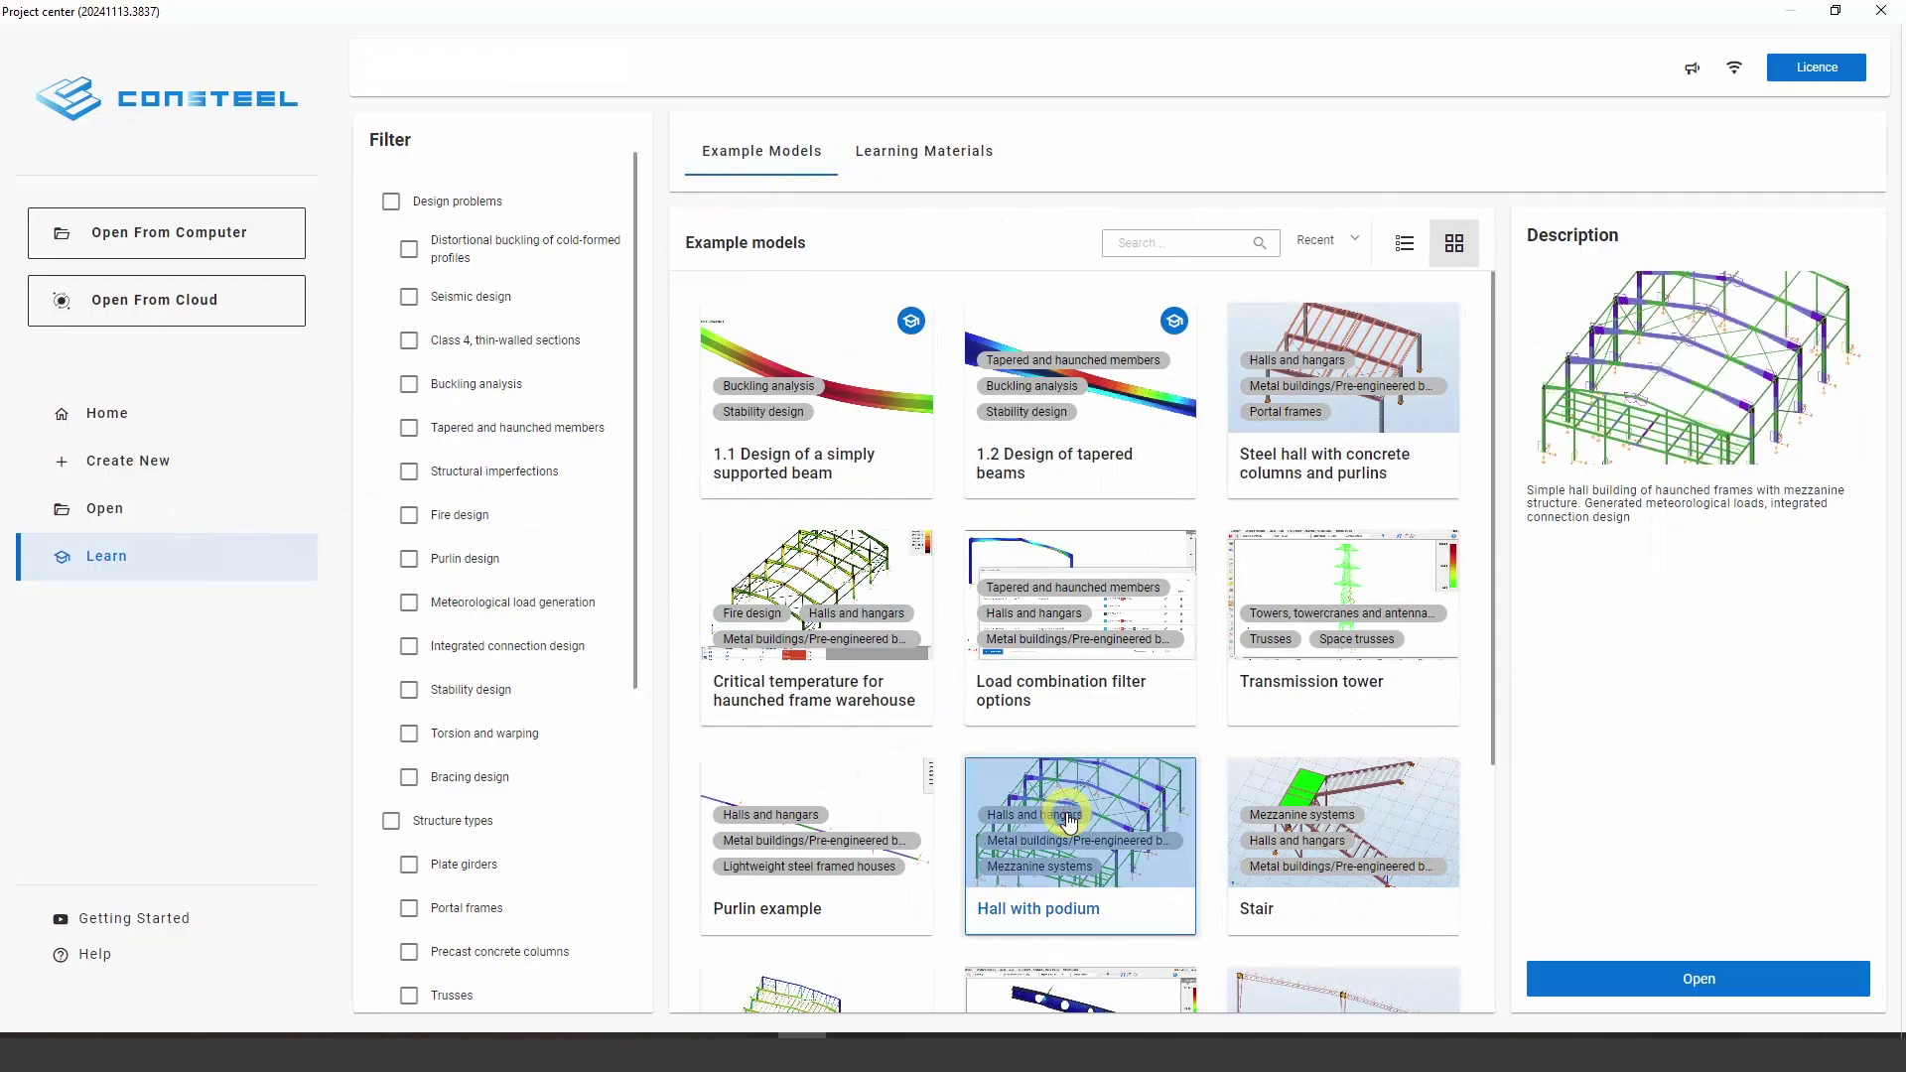
left_click(1673, 976)
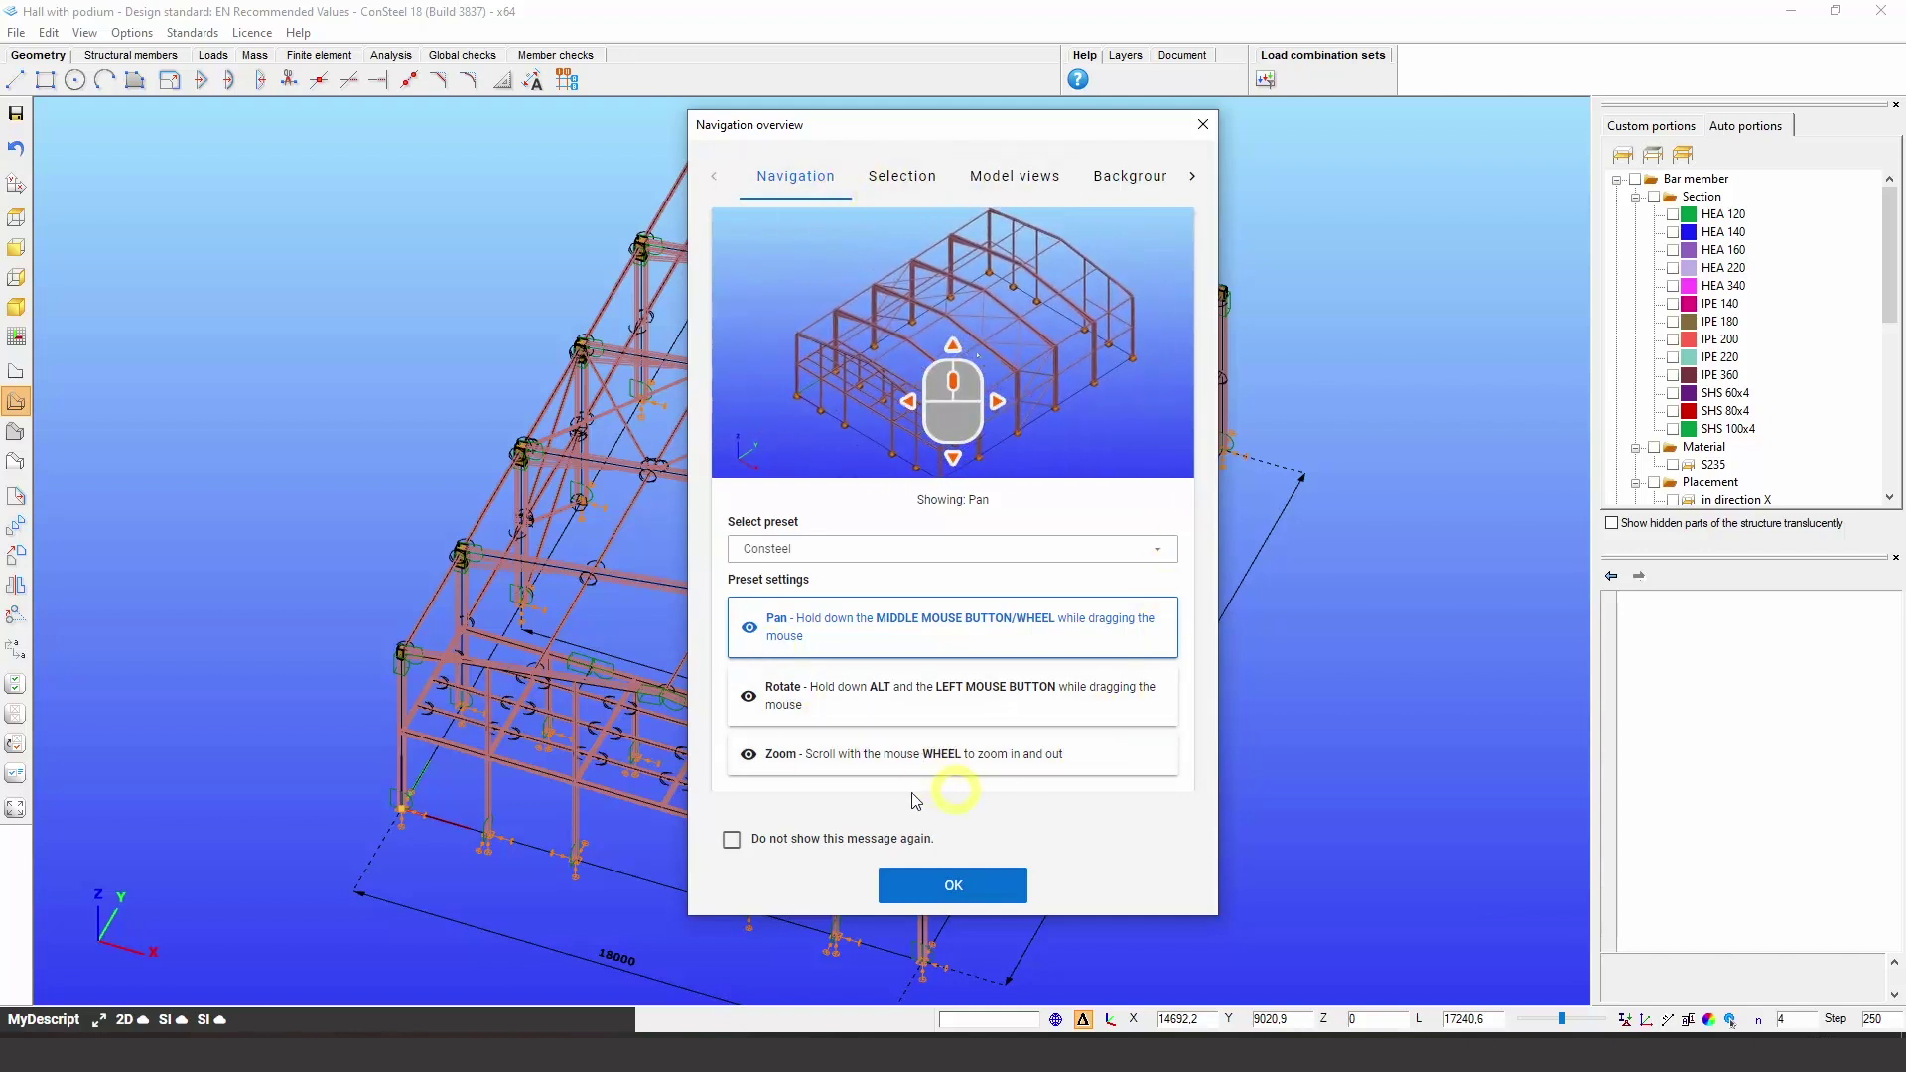
left_click(903, 178)
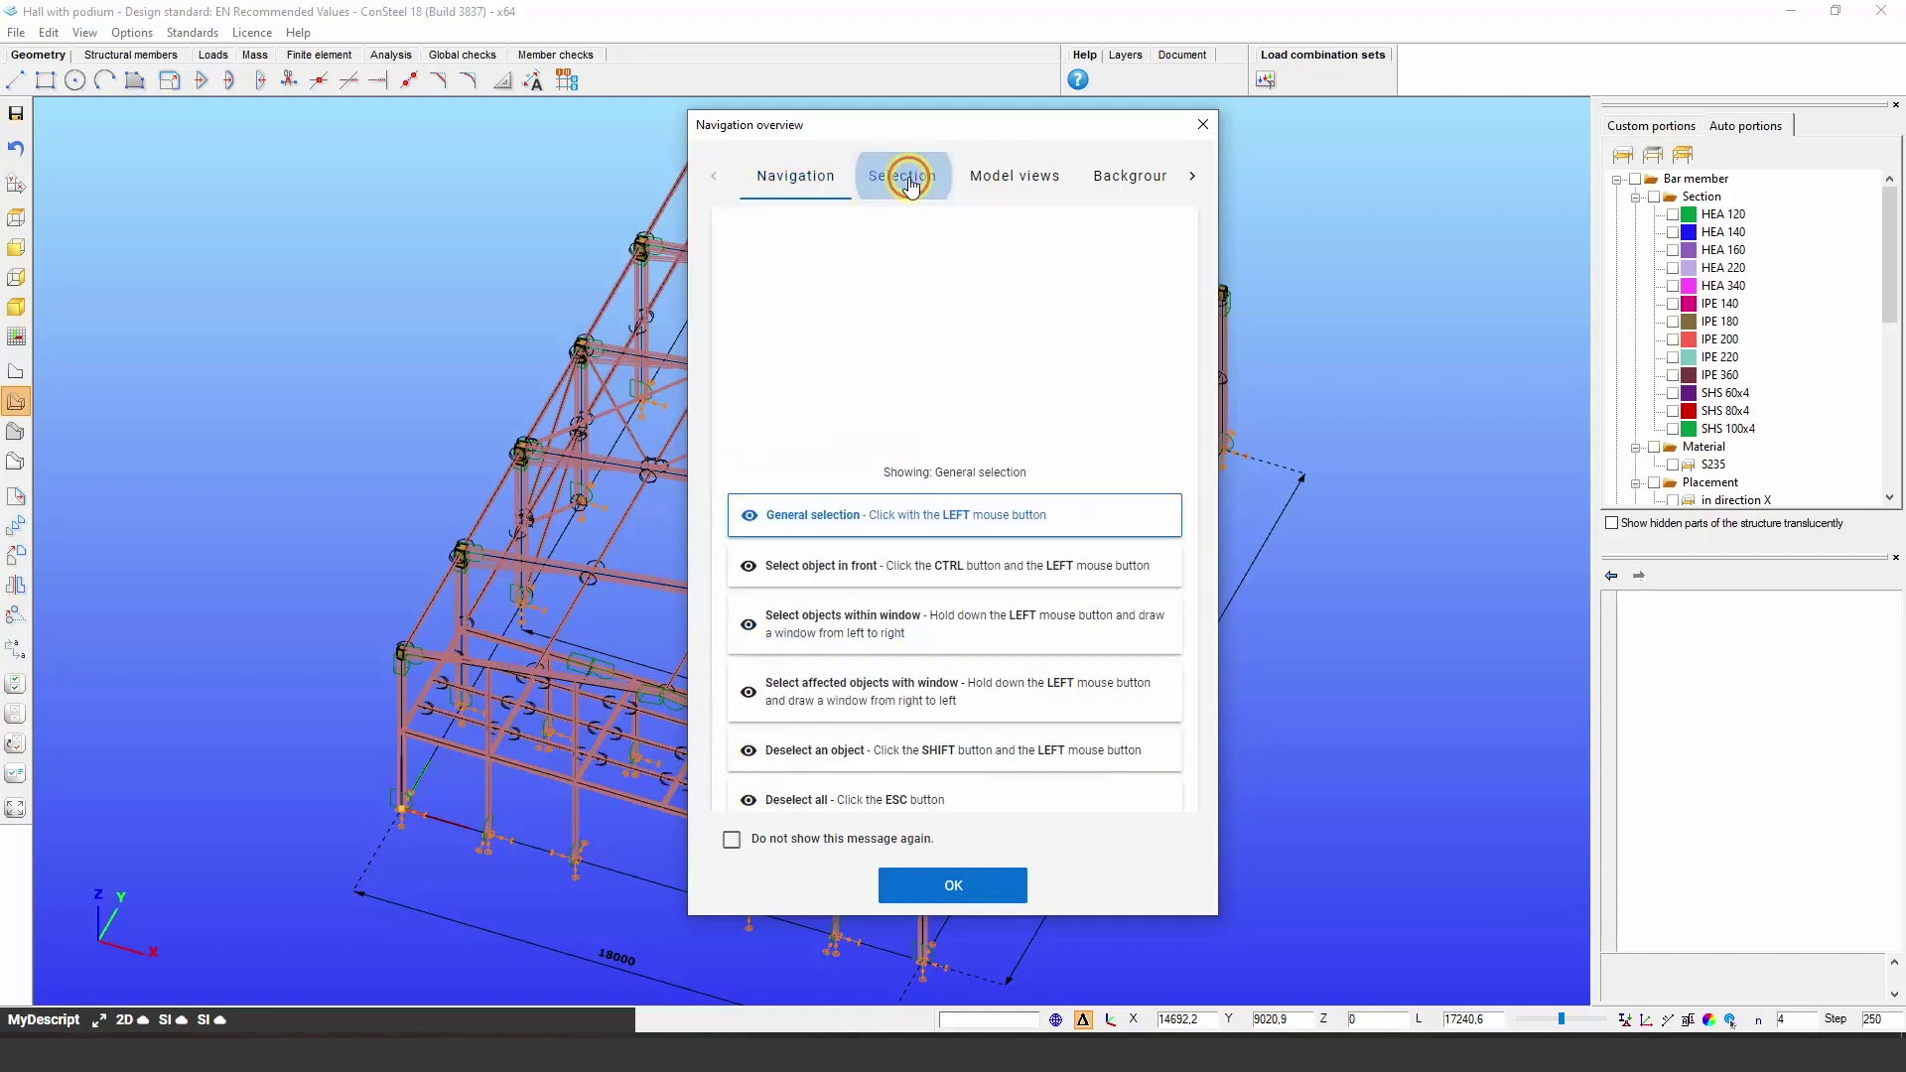
left_click(1009, 183)
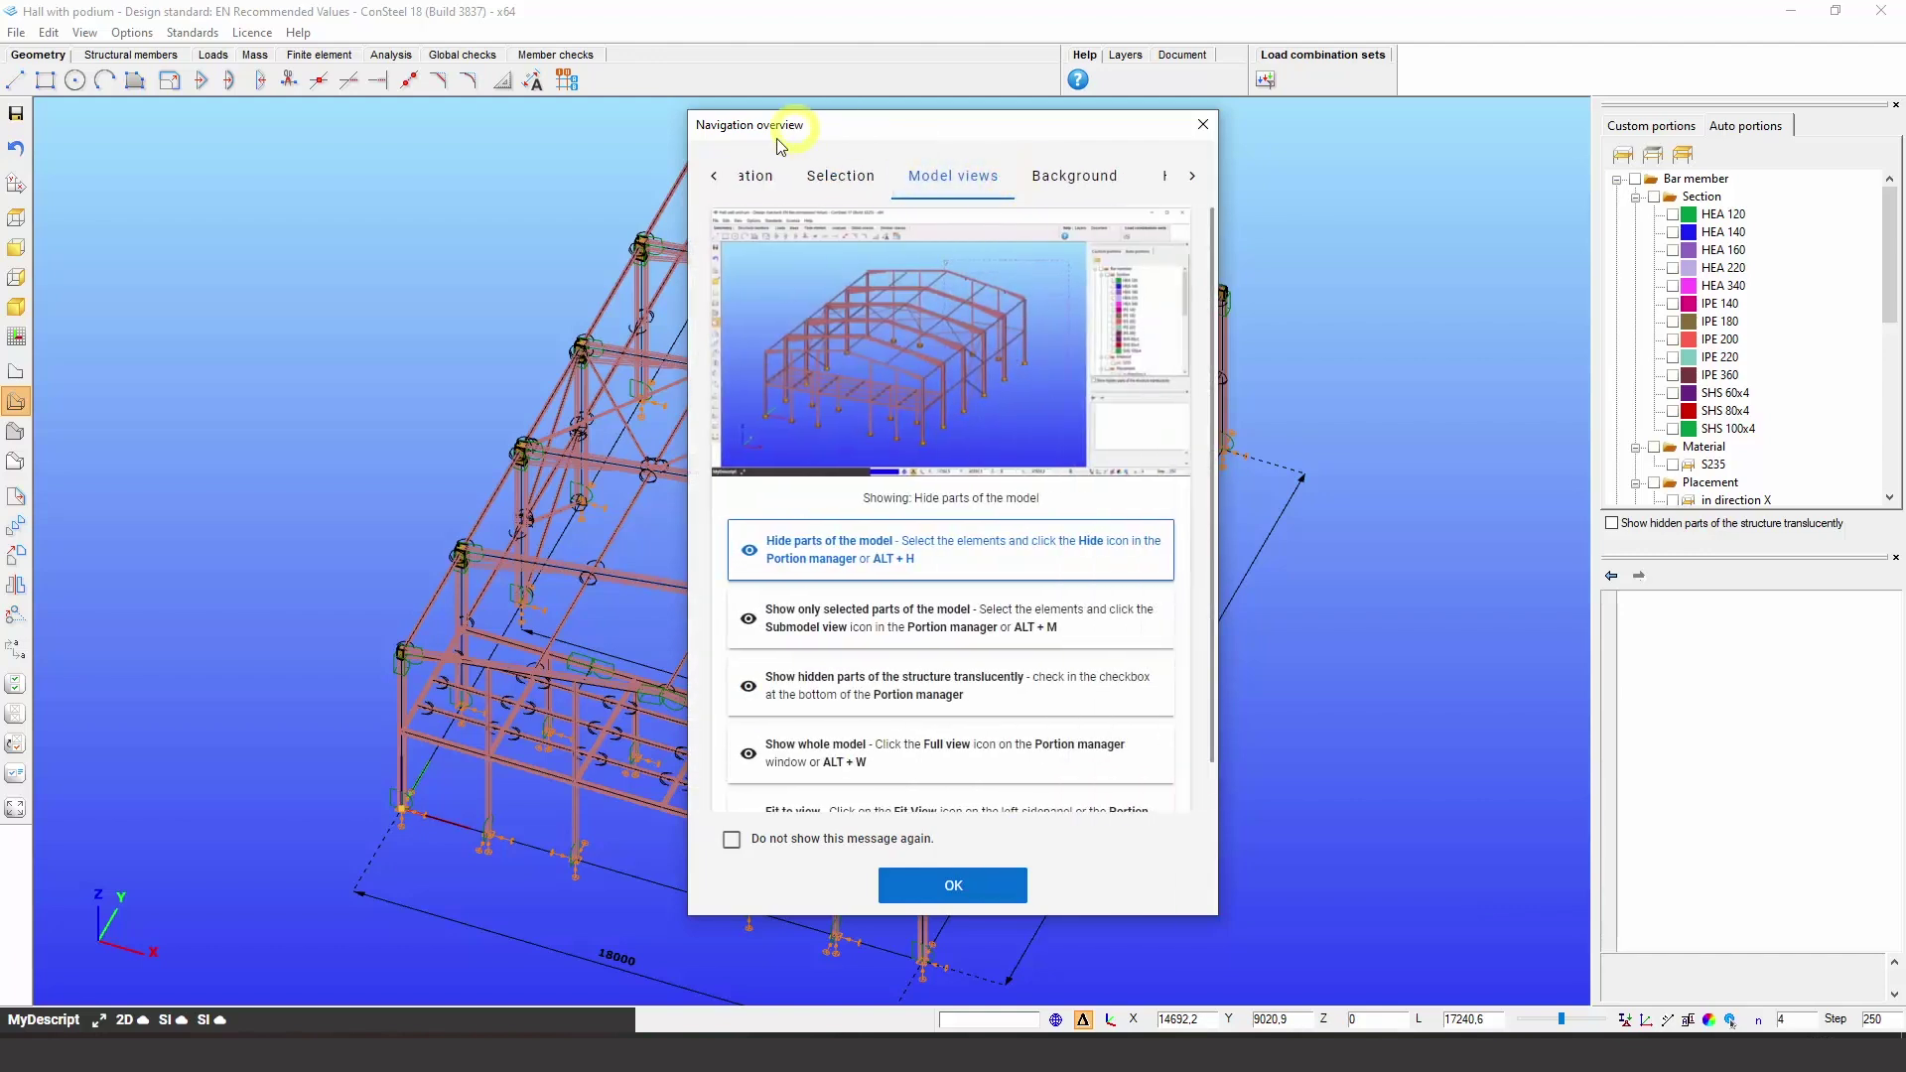
left_click(756, 176)
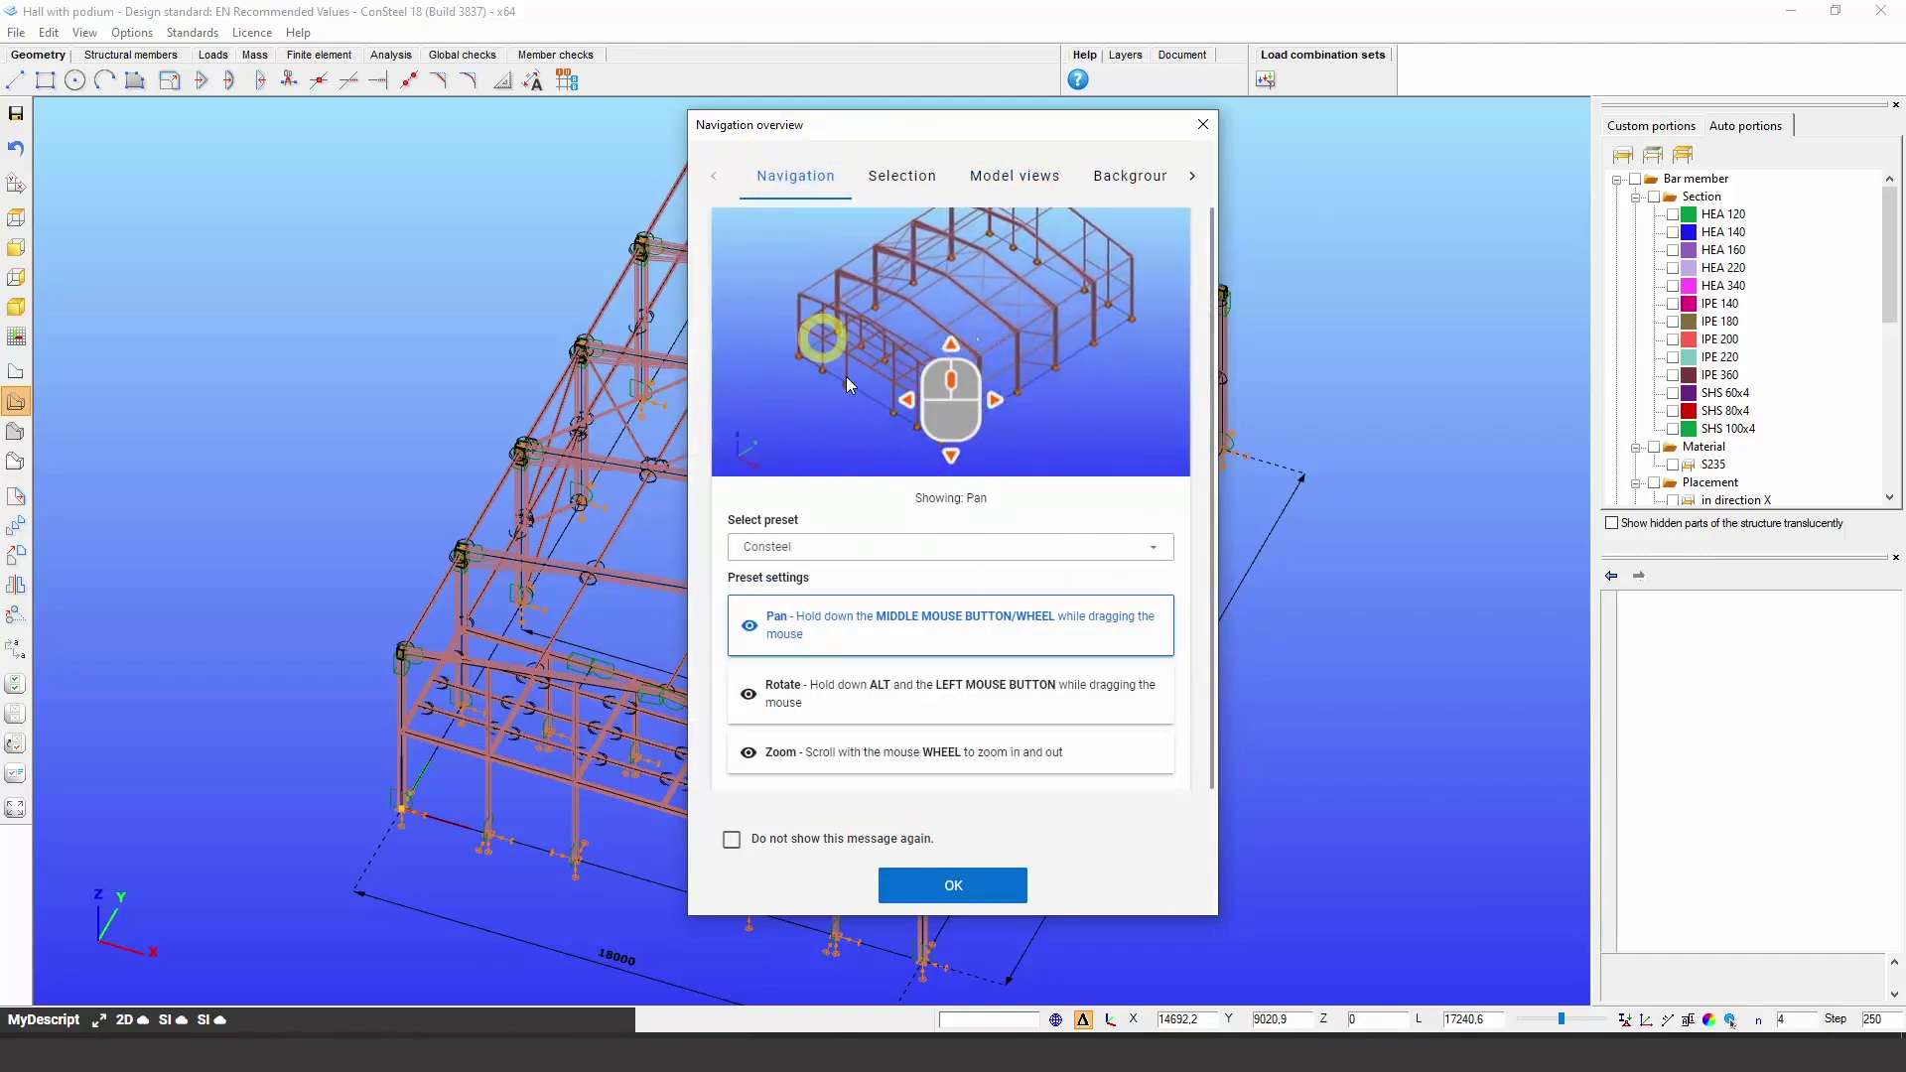
Keep the Consteel navigation preset, preview zoom and pan help, and dismiss the guide
left_click(1149, 549)
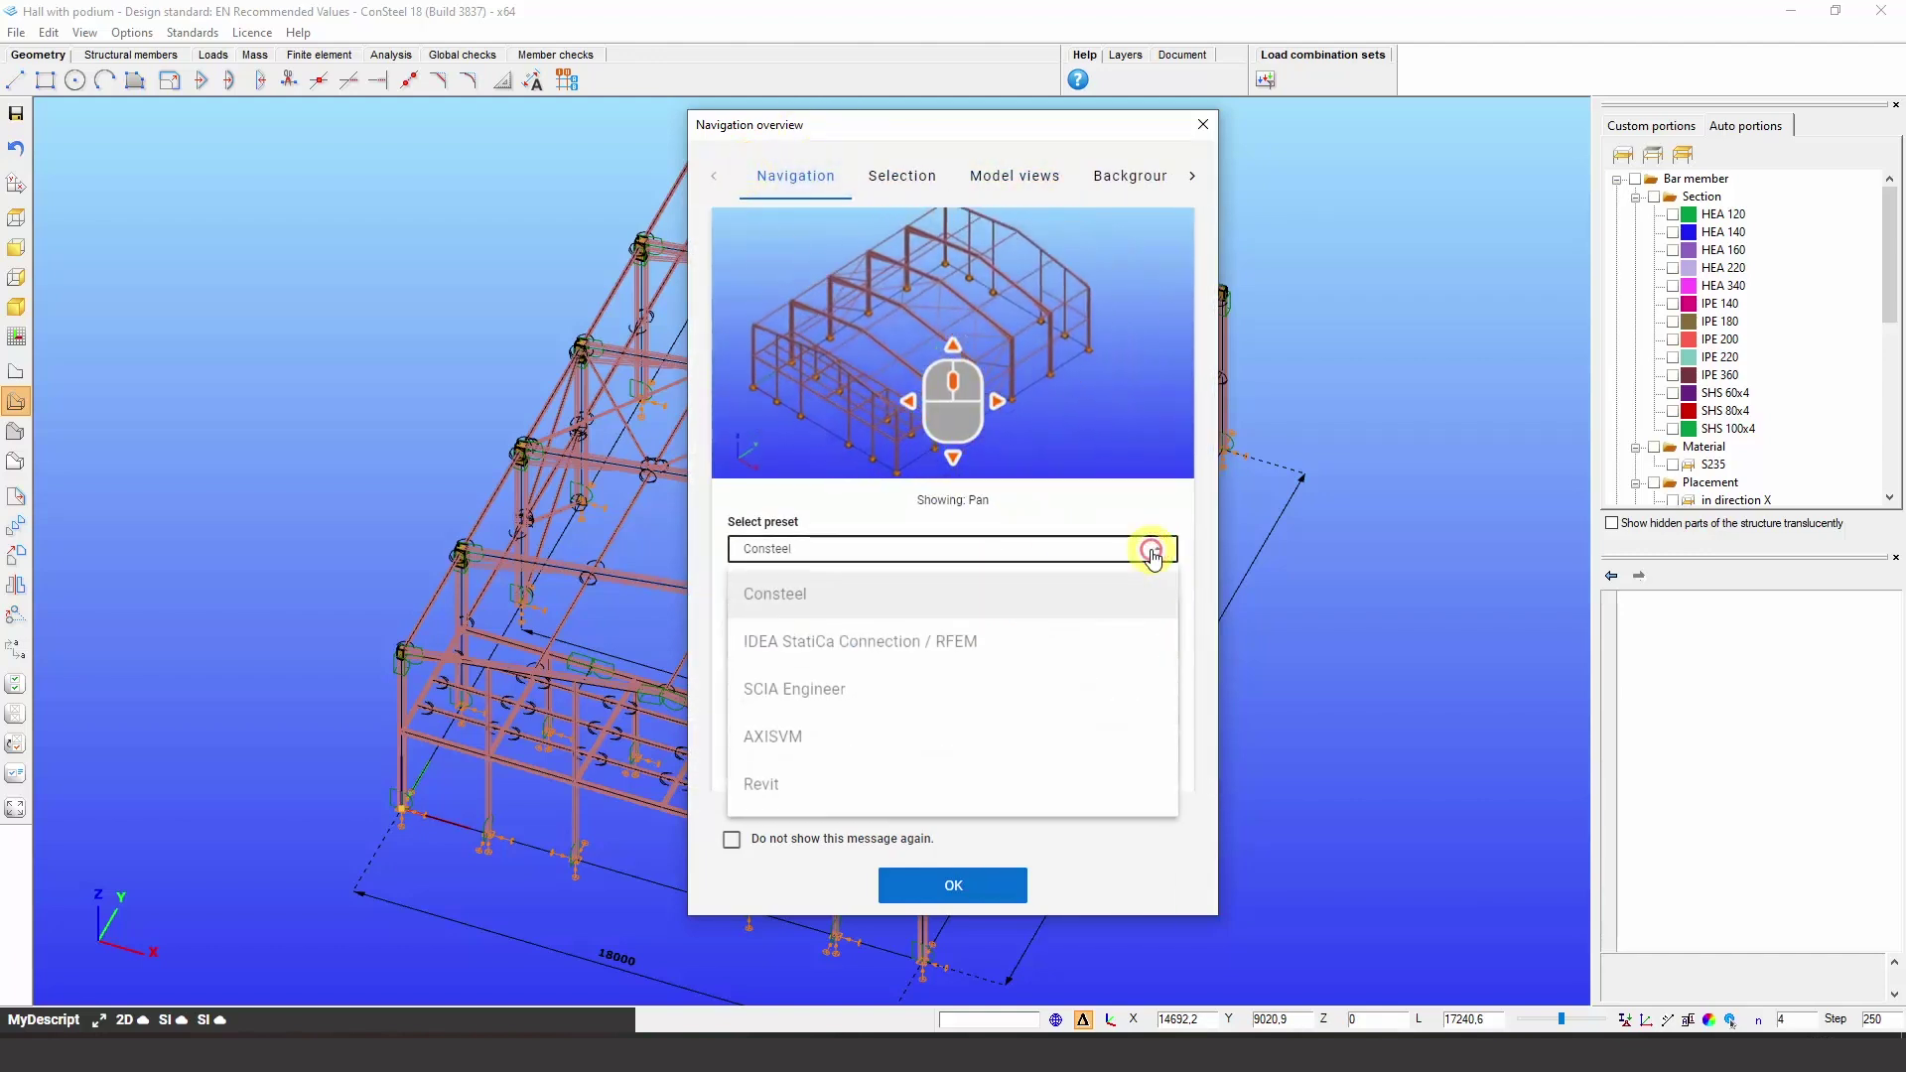
left_click(1057, 600)
mouse_move(1008, 683)
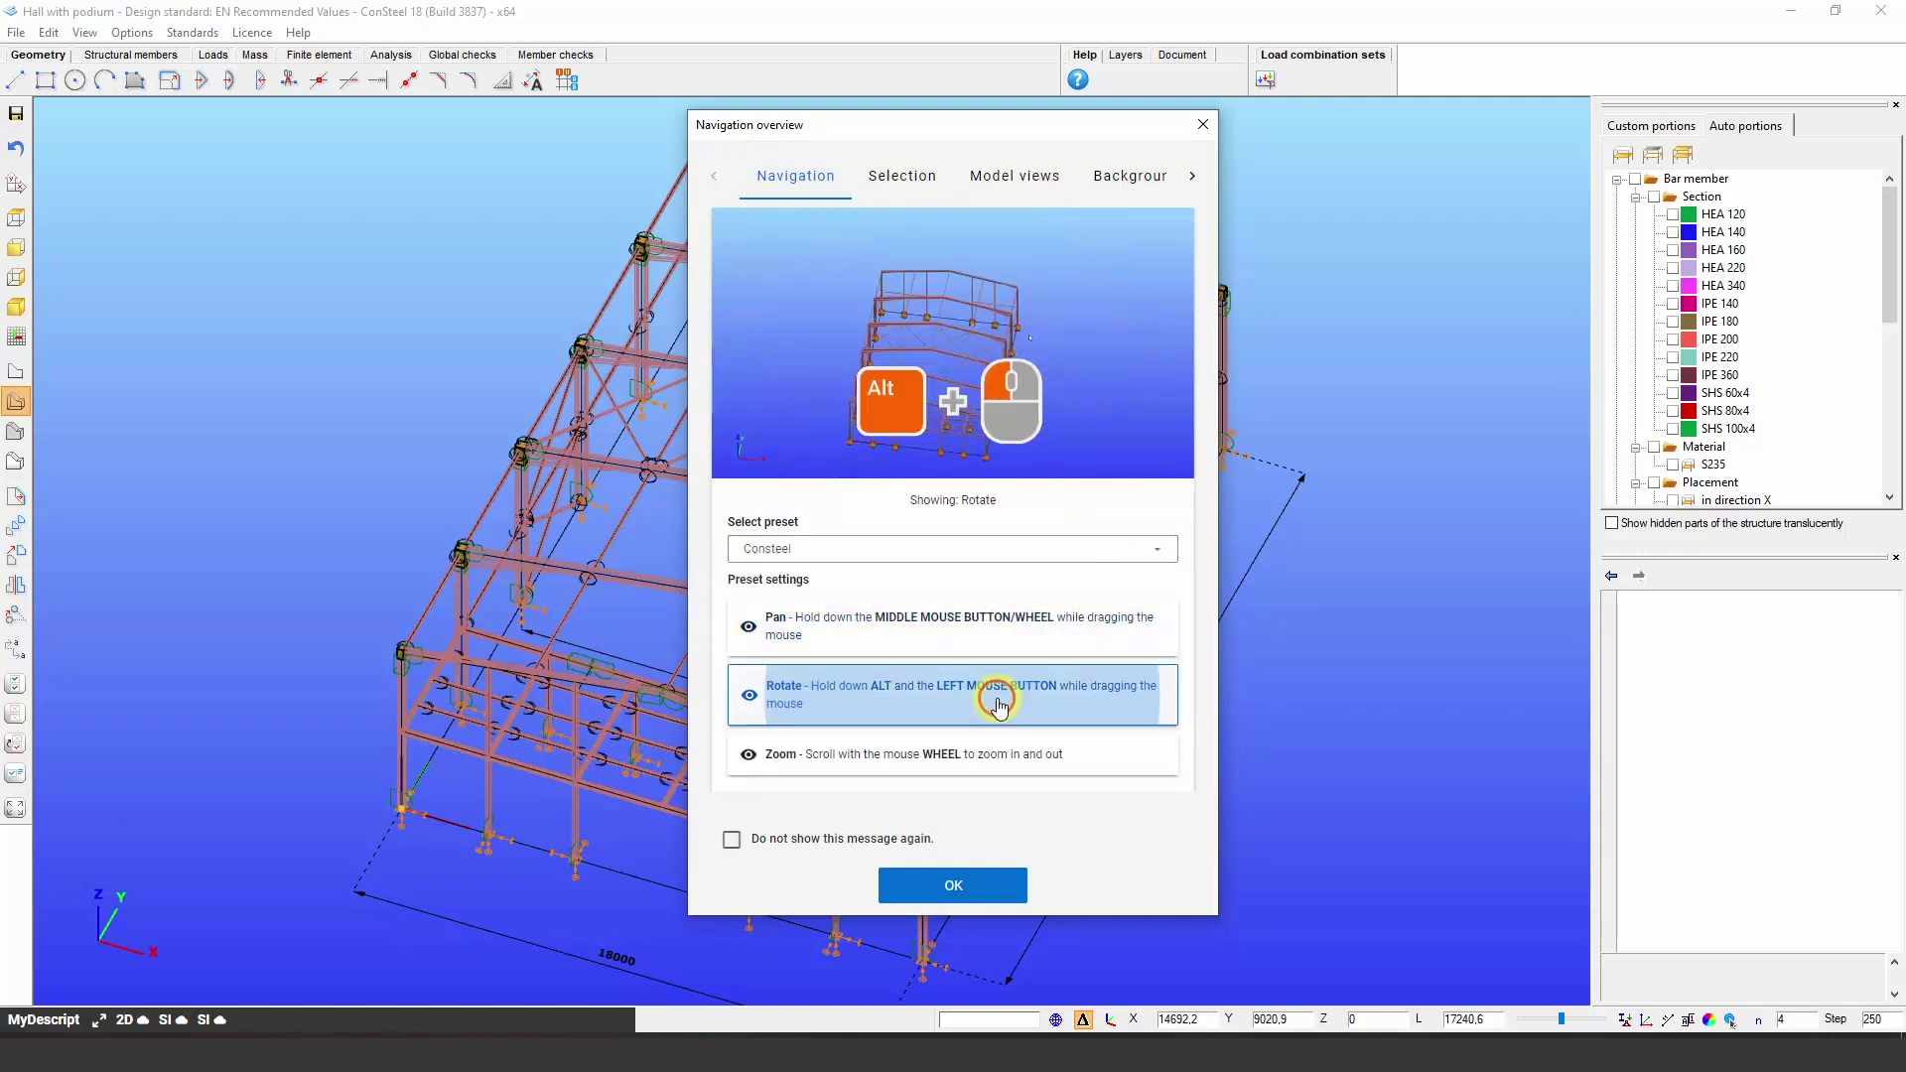
left_click(961, 756)
left_click(954, 631)
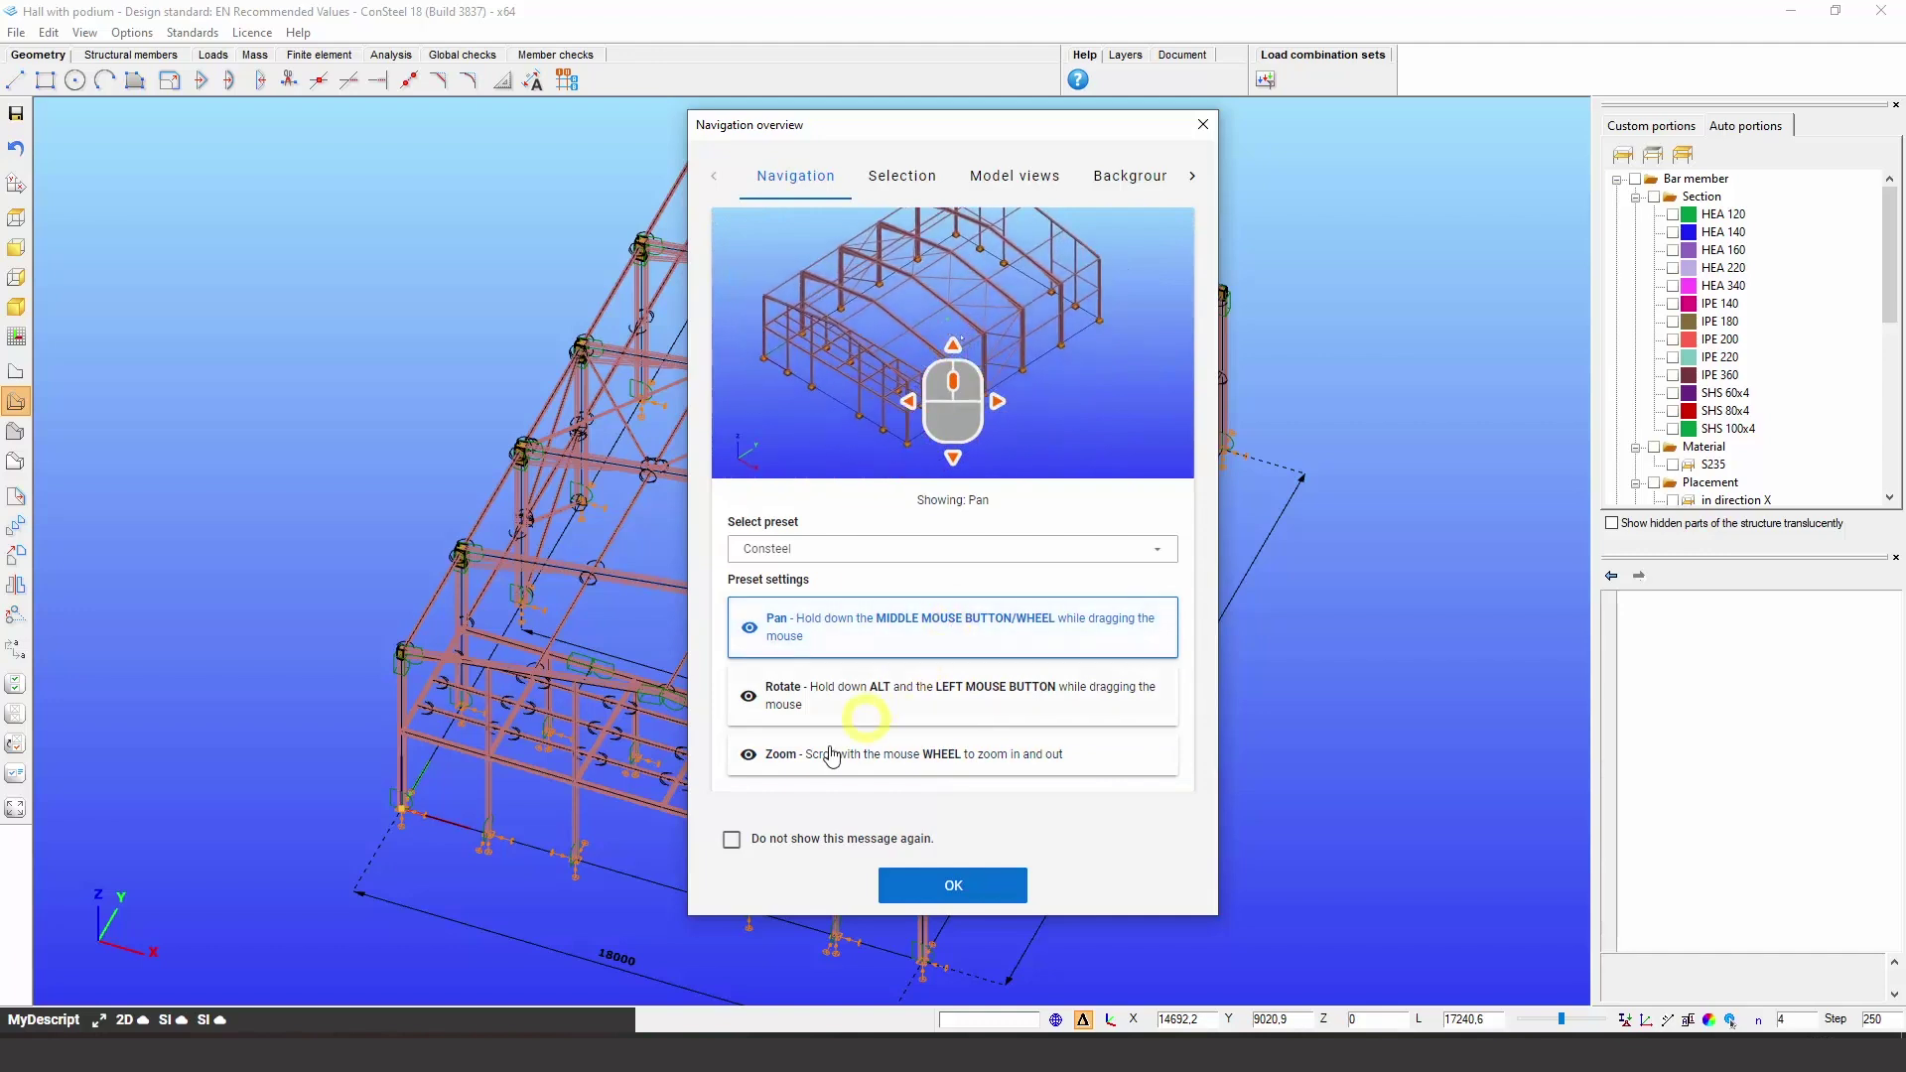
left_click(743, 845)
left_click(959, 886)
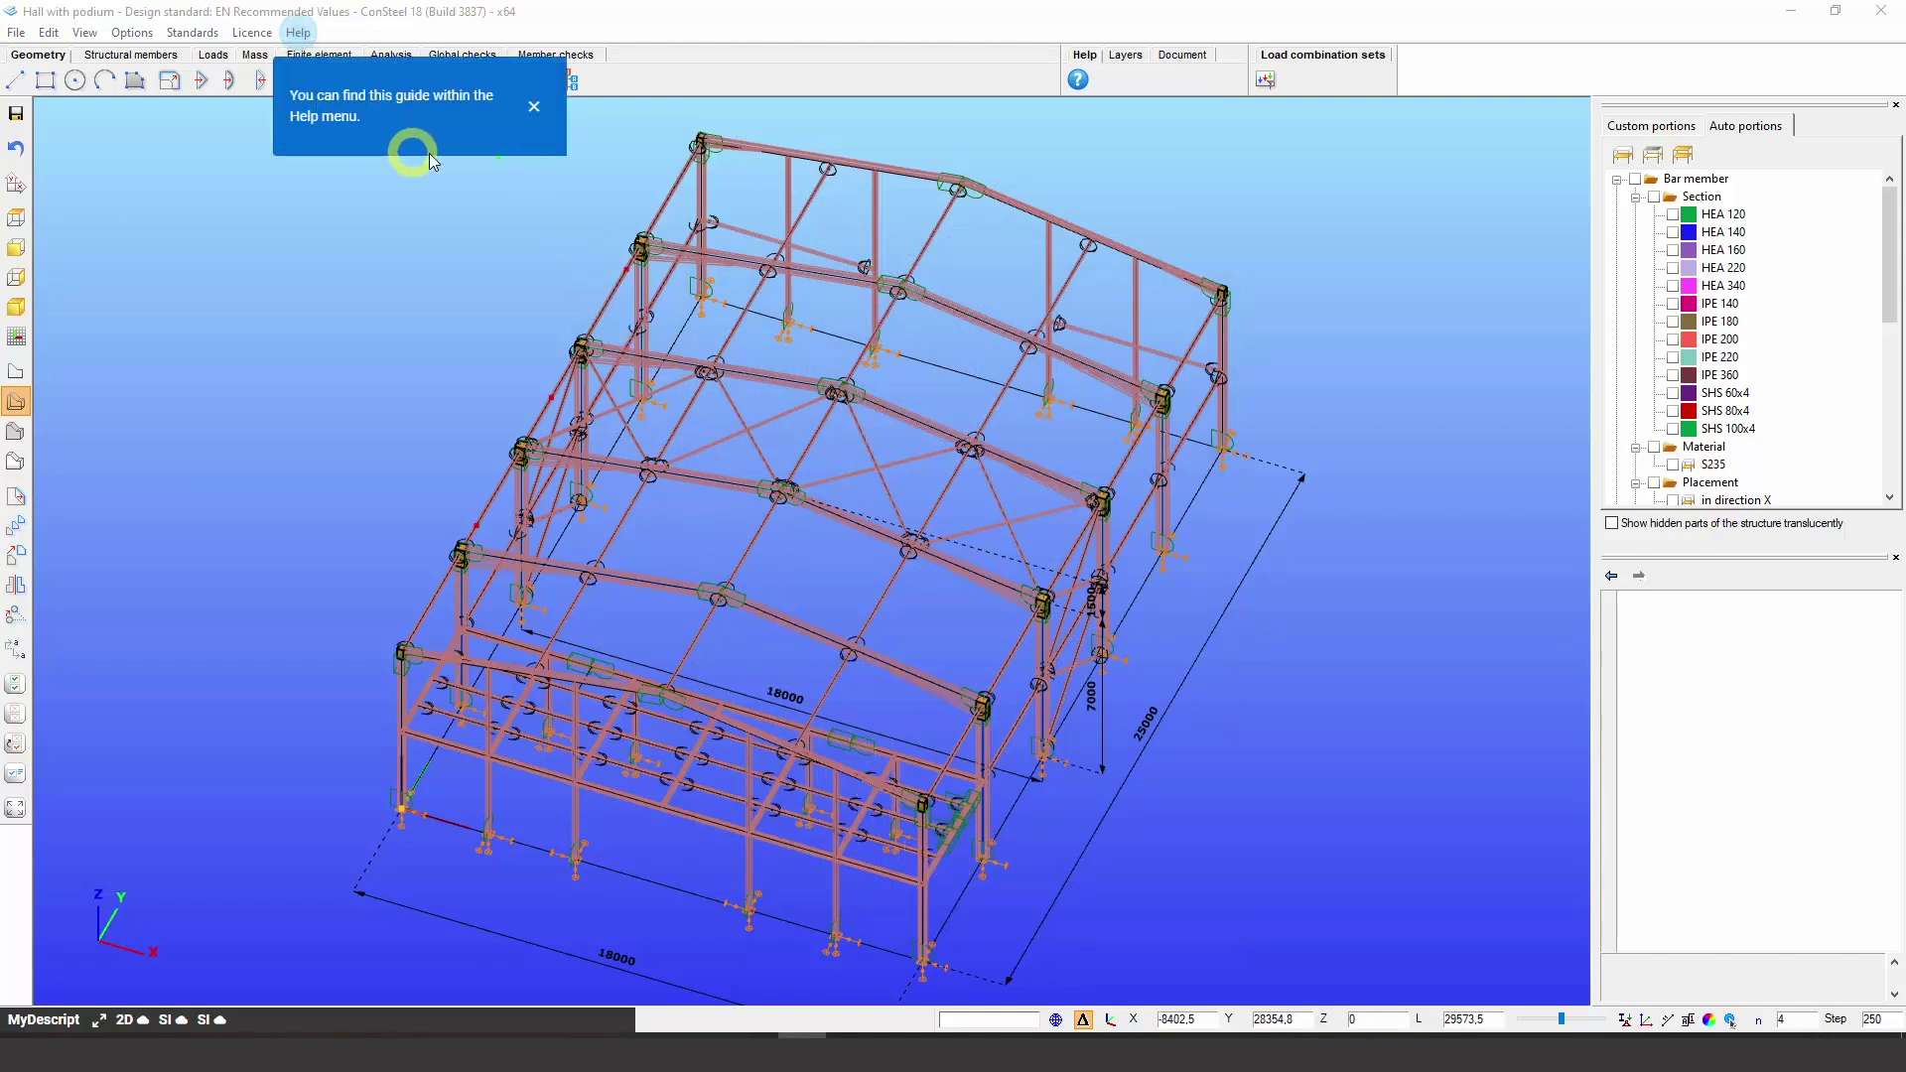
Dismiss the Help-menu guide tip and check the File menu before going to Options
left_click(531, 118)
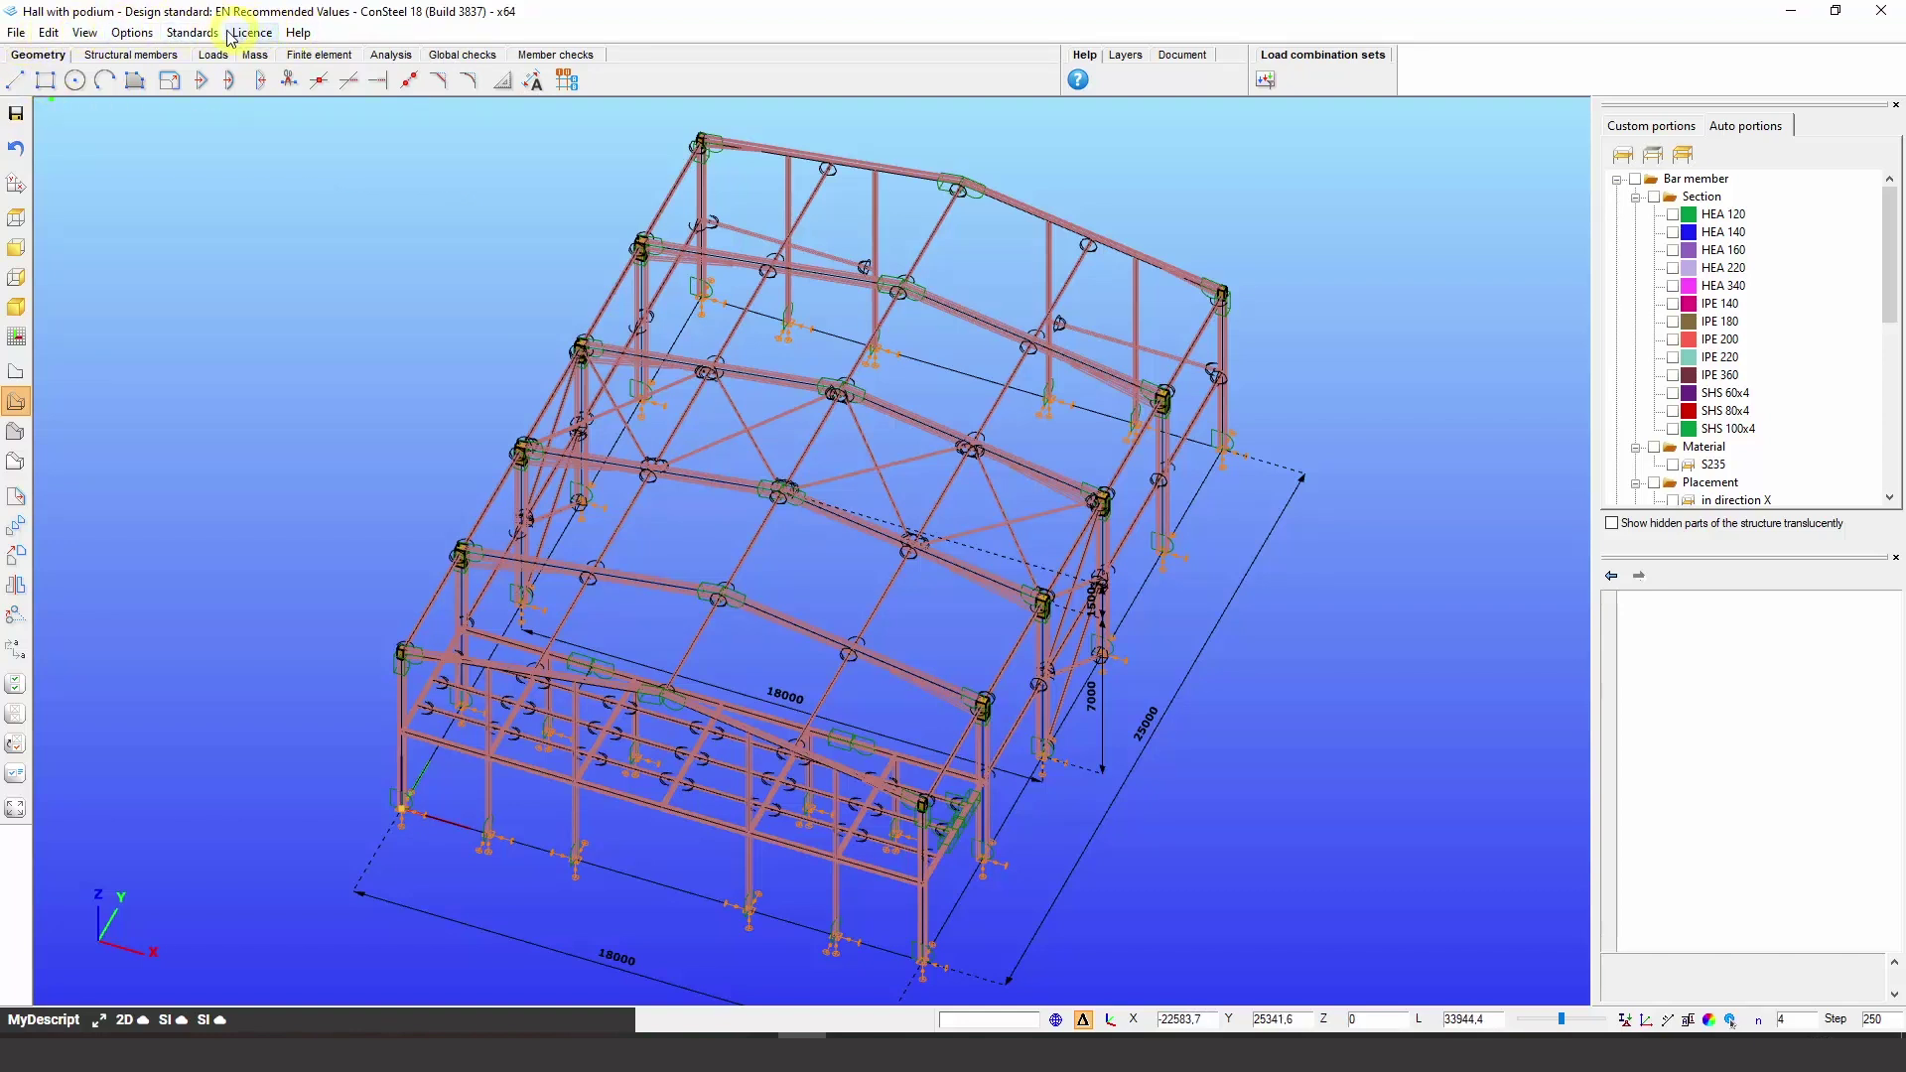
left_click(17, 33)
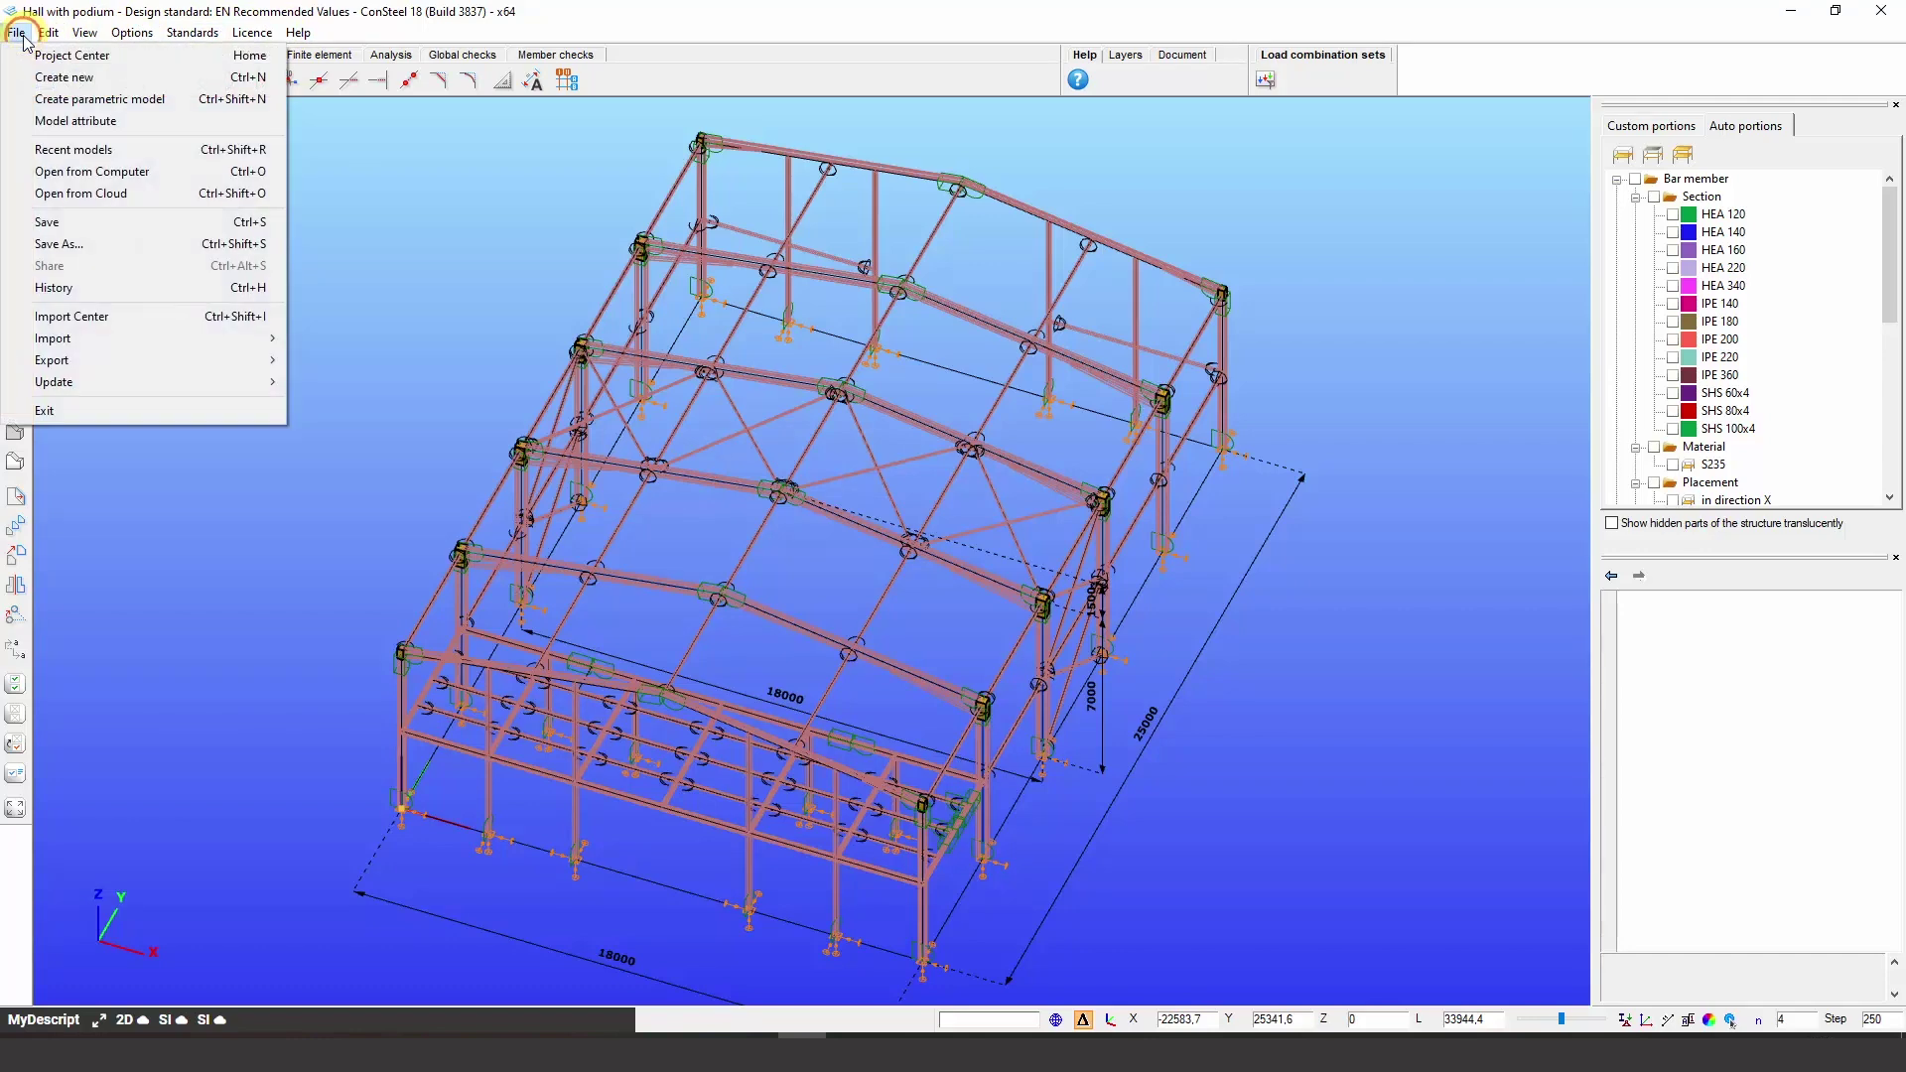
left_click(18, 33)
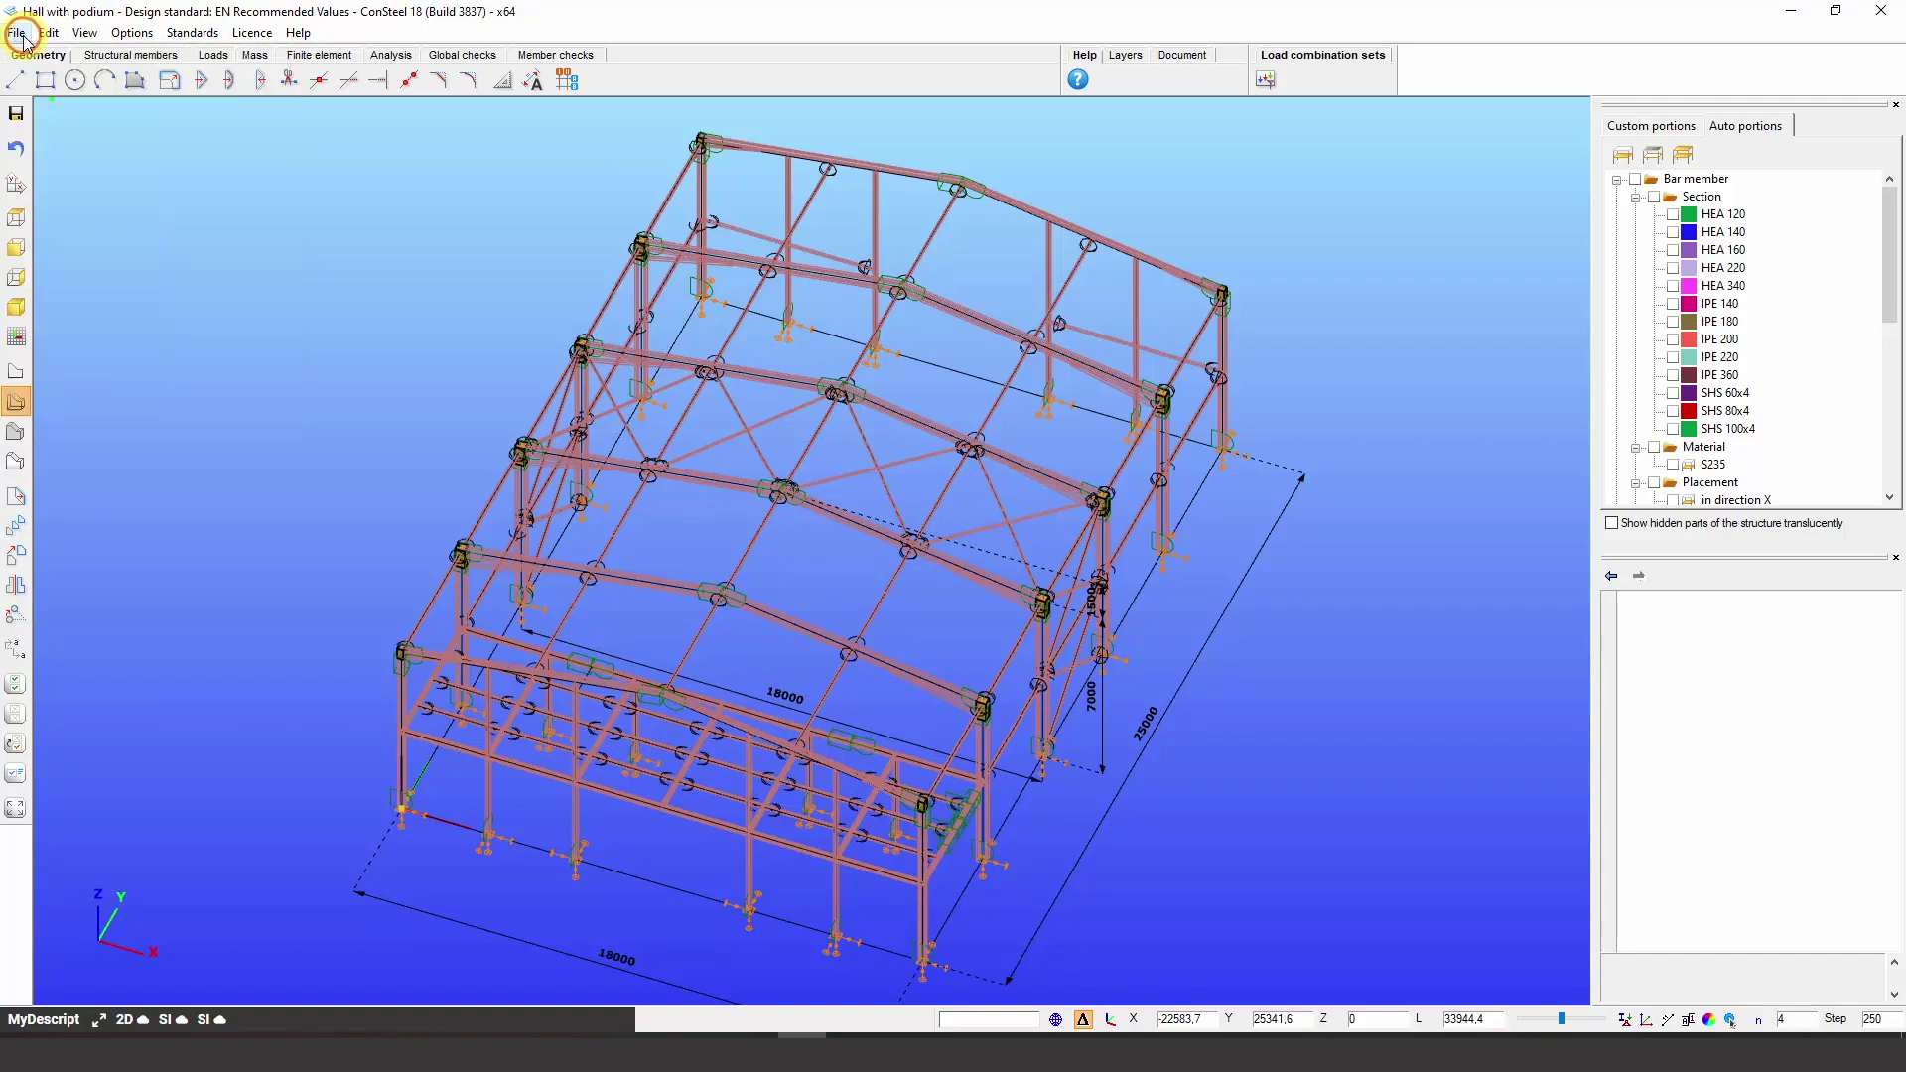
left_click(127, 34)
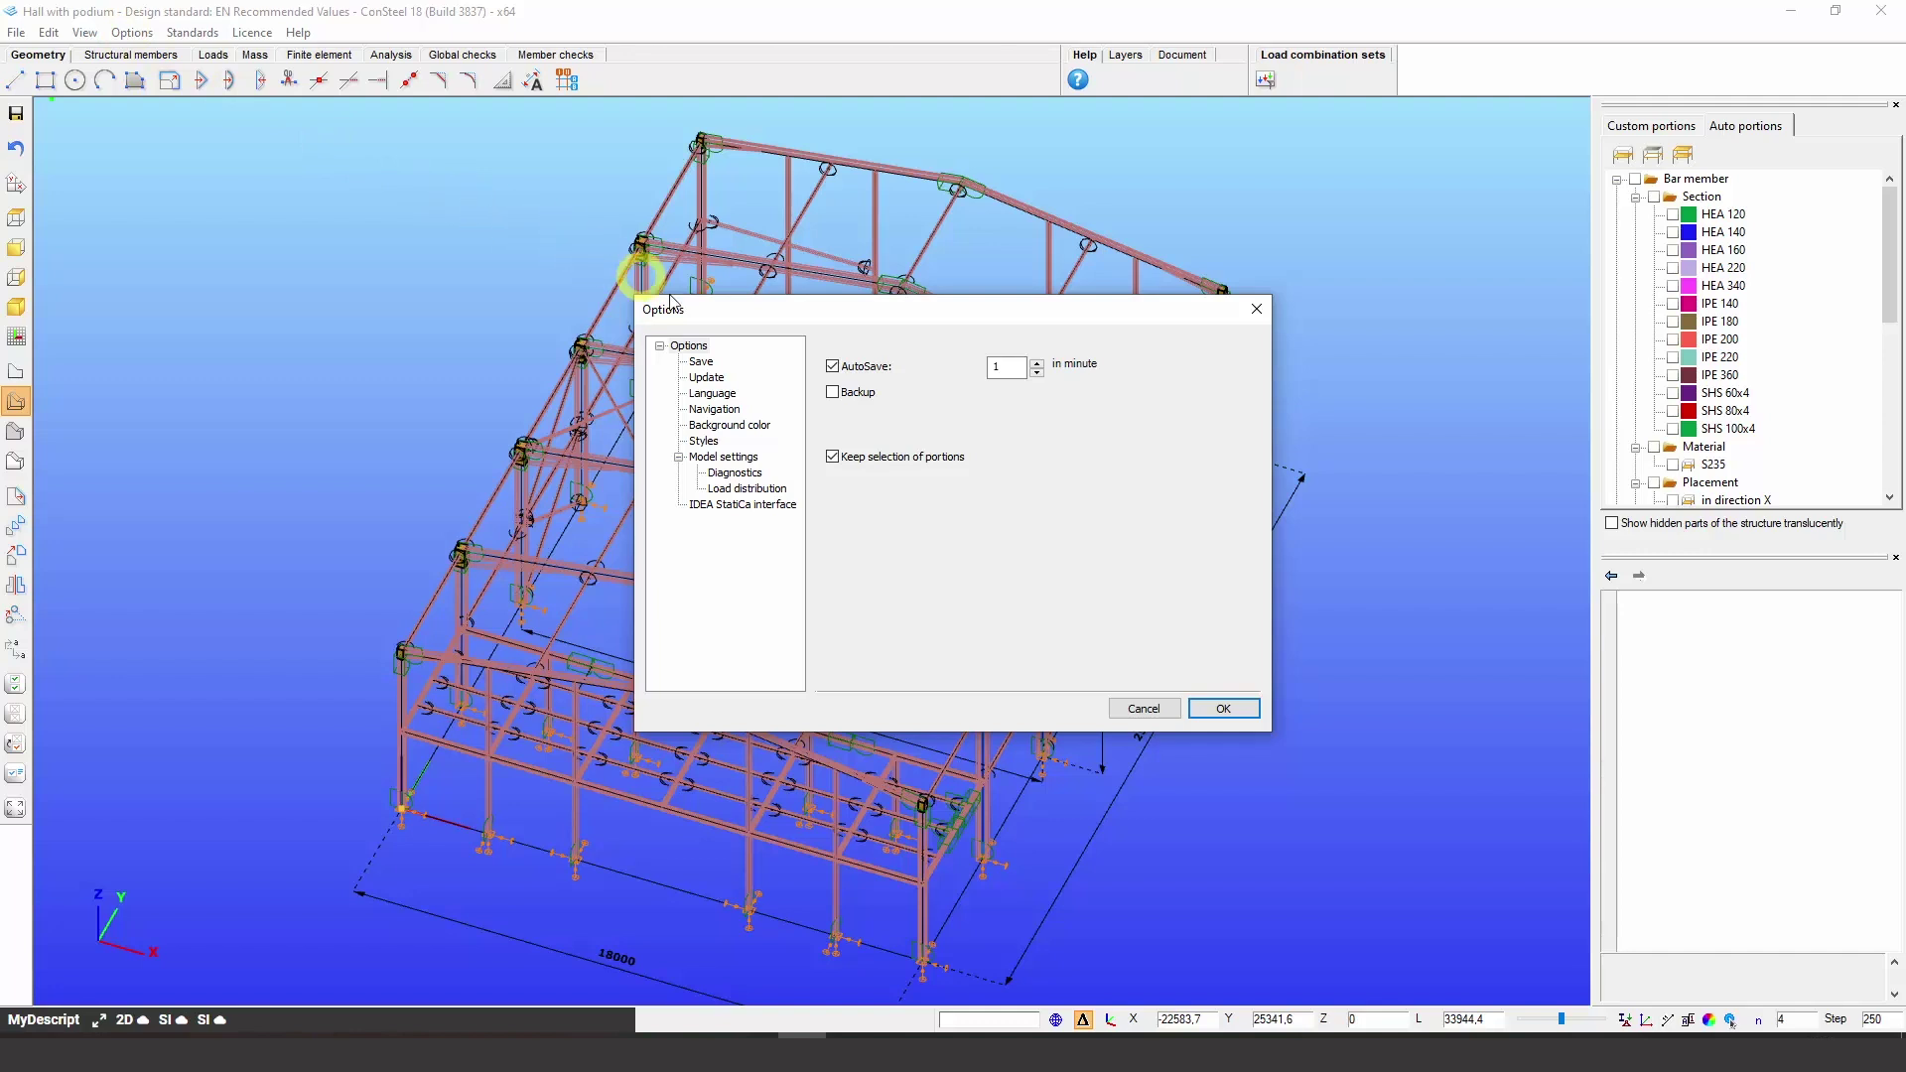
Keep English as interface language and apply the dark navy background
left_click(724, 395)
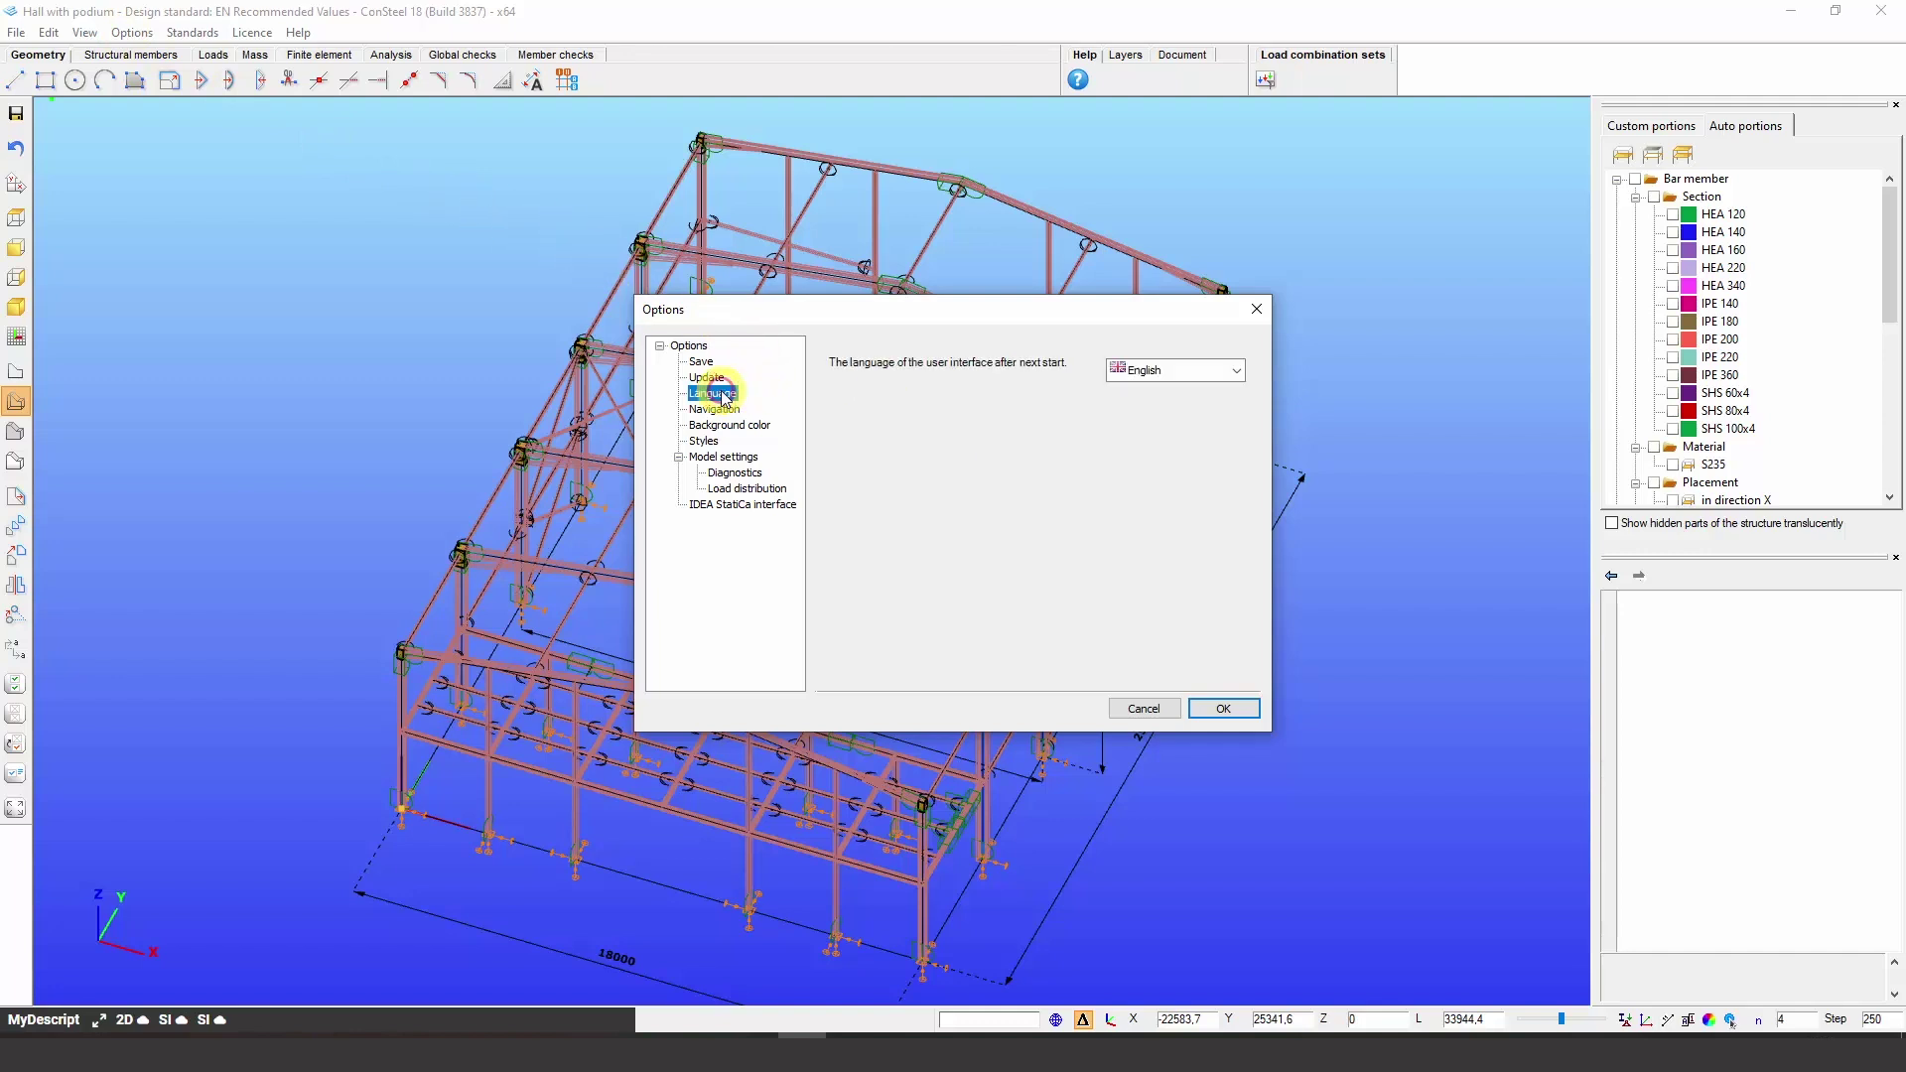
left_click(1227, 376)
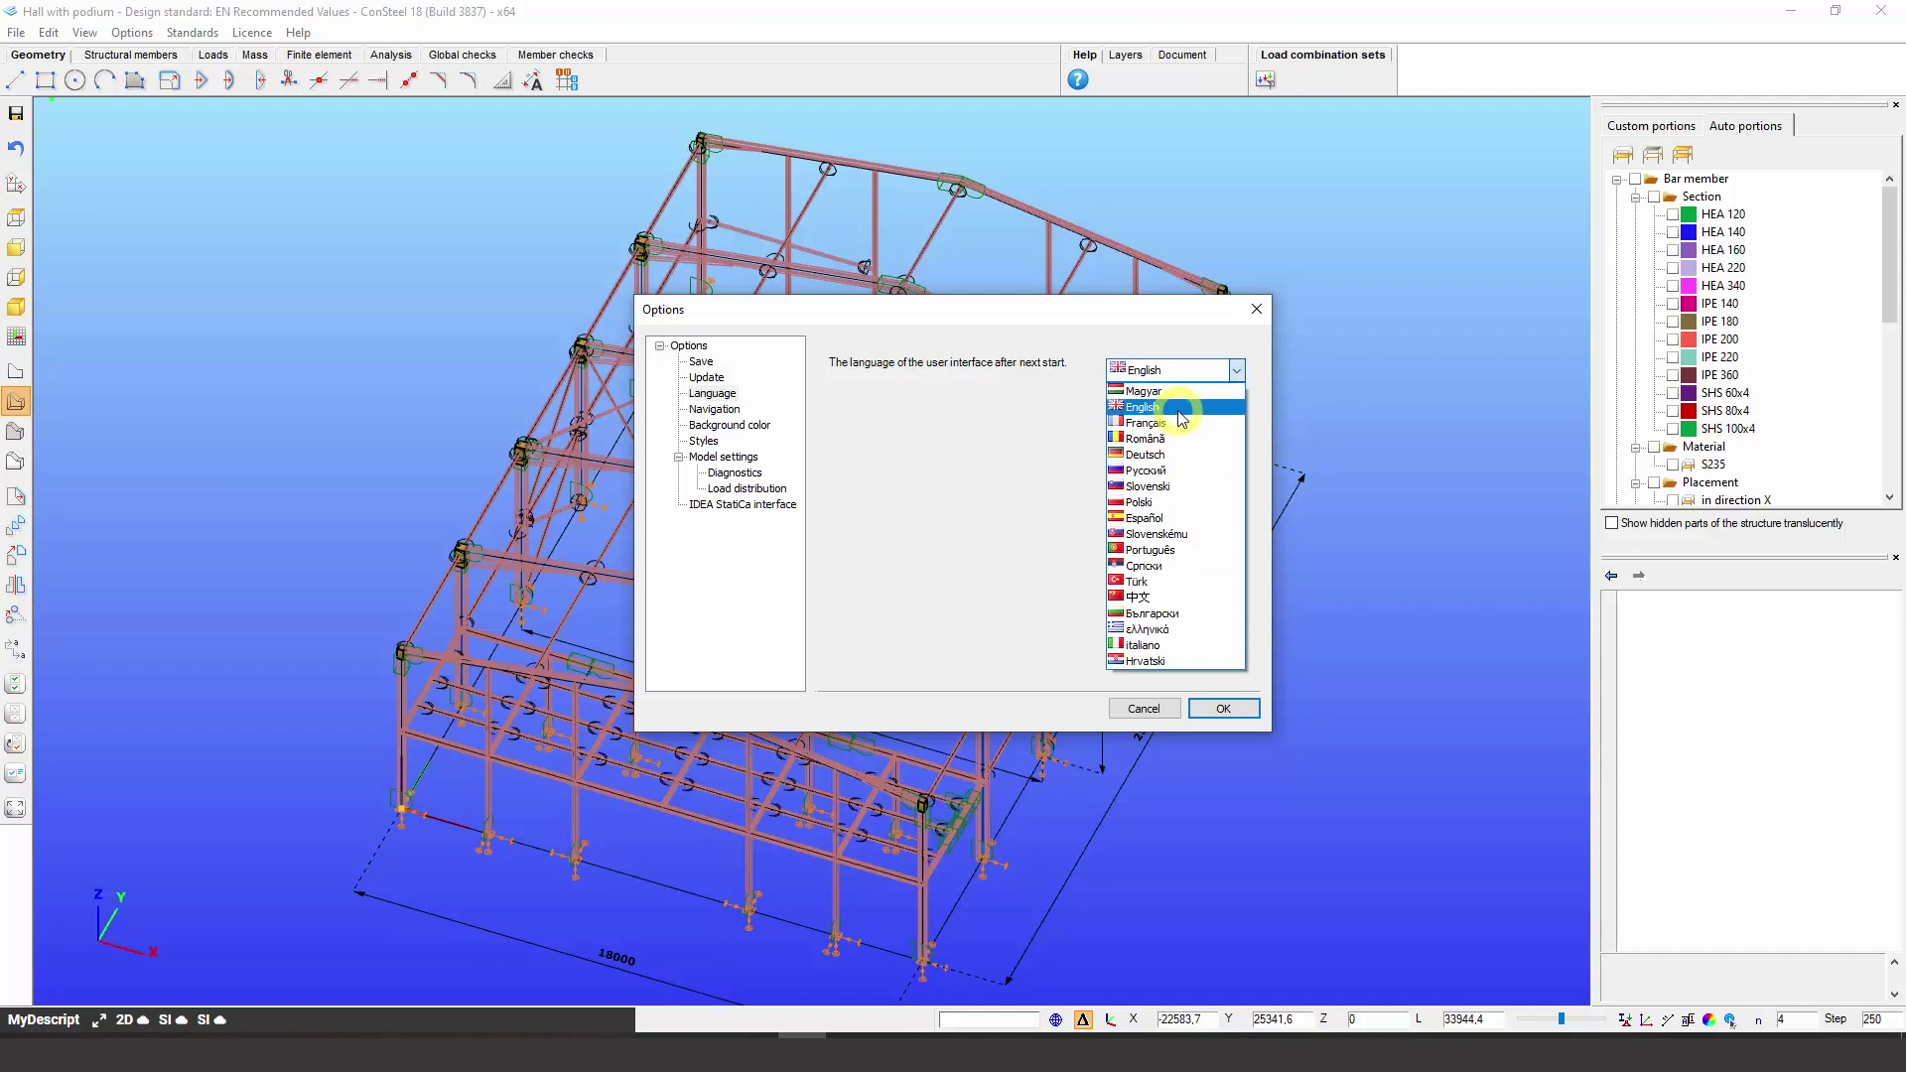
left_click(1074, 419)
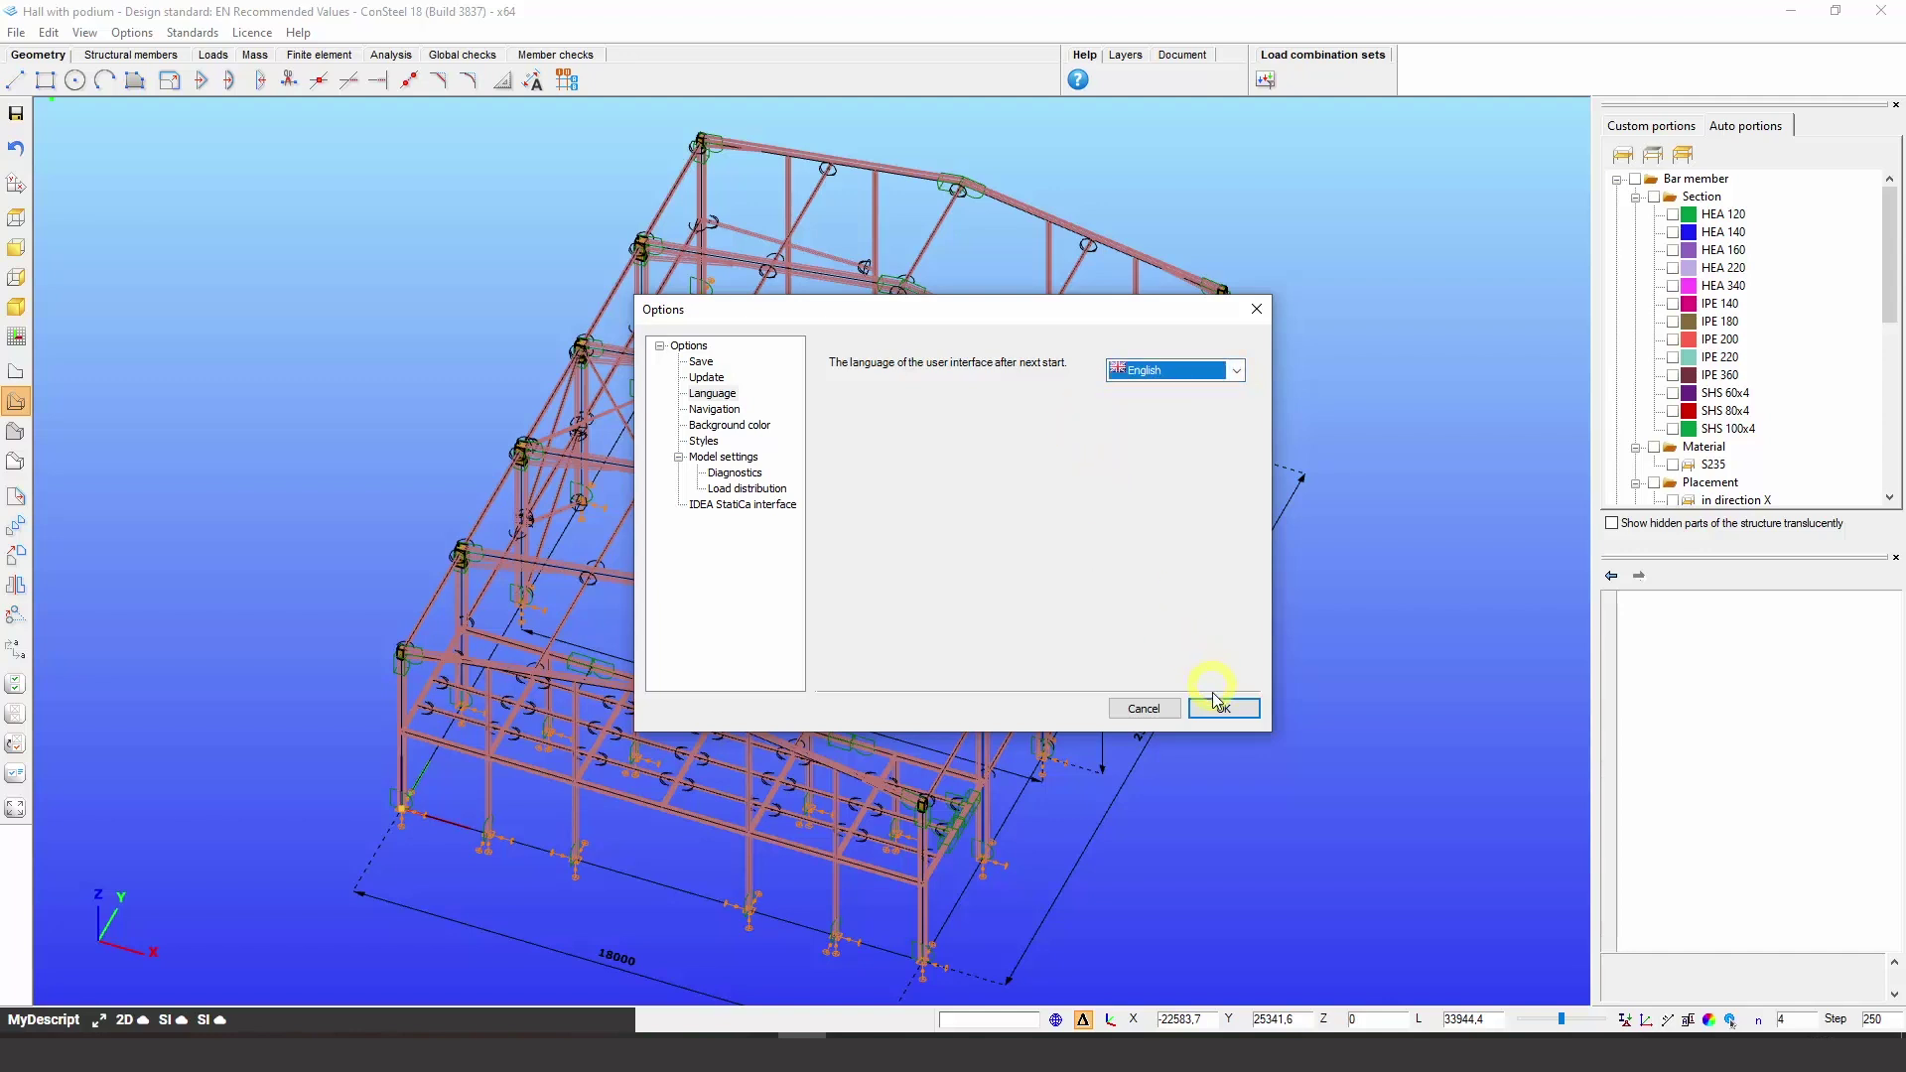
left_click(739, 427)
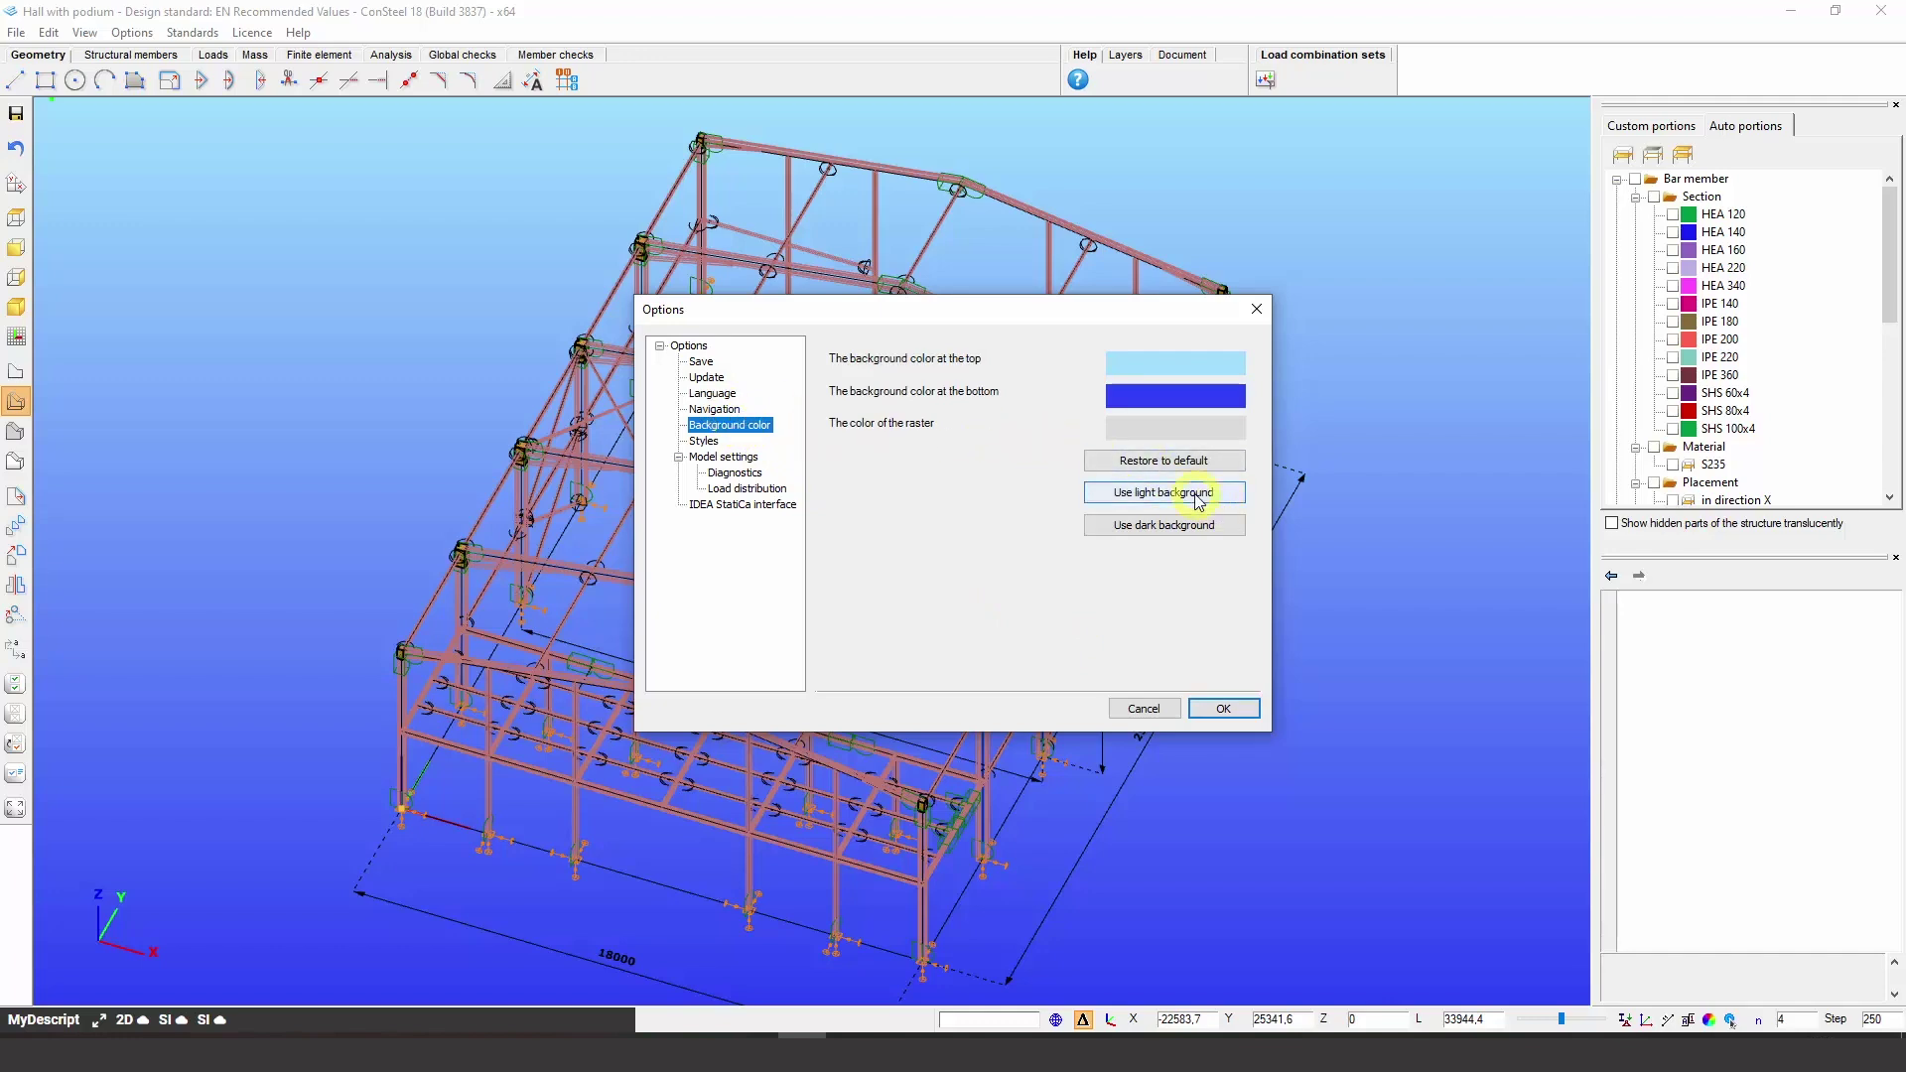
left_click(1183, 529)
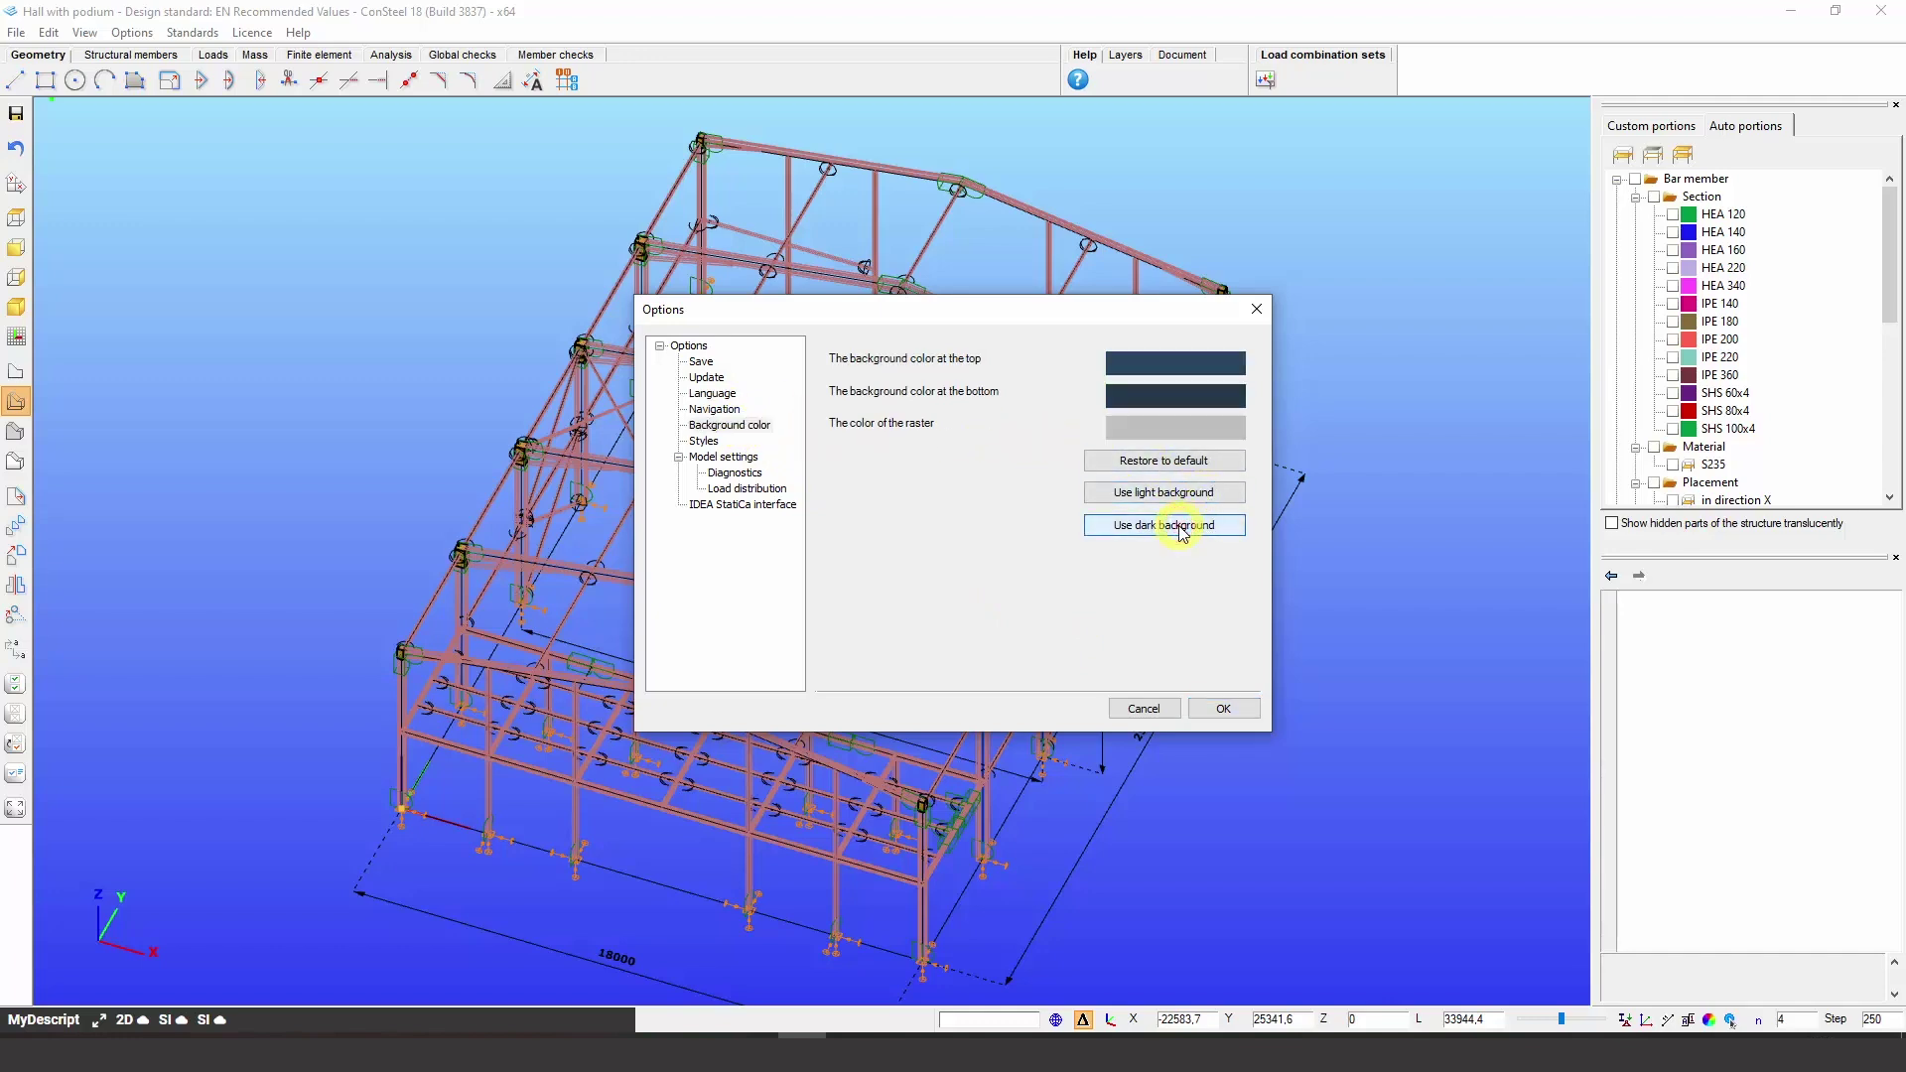
left_click(1237, 708)
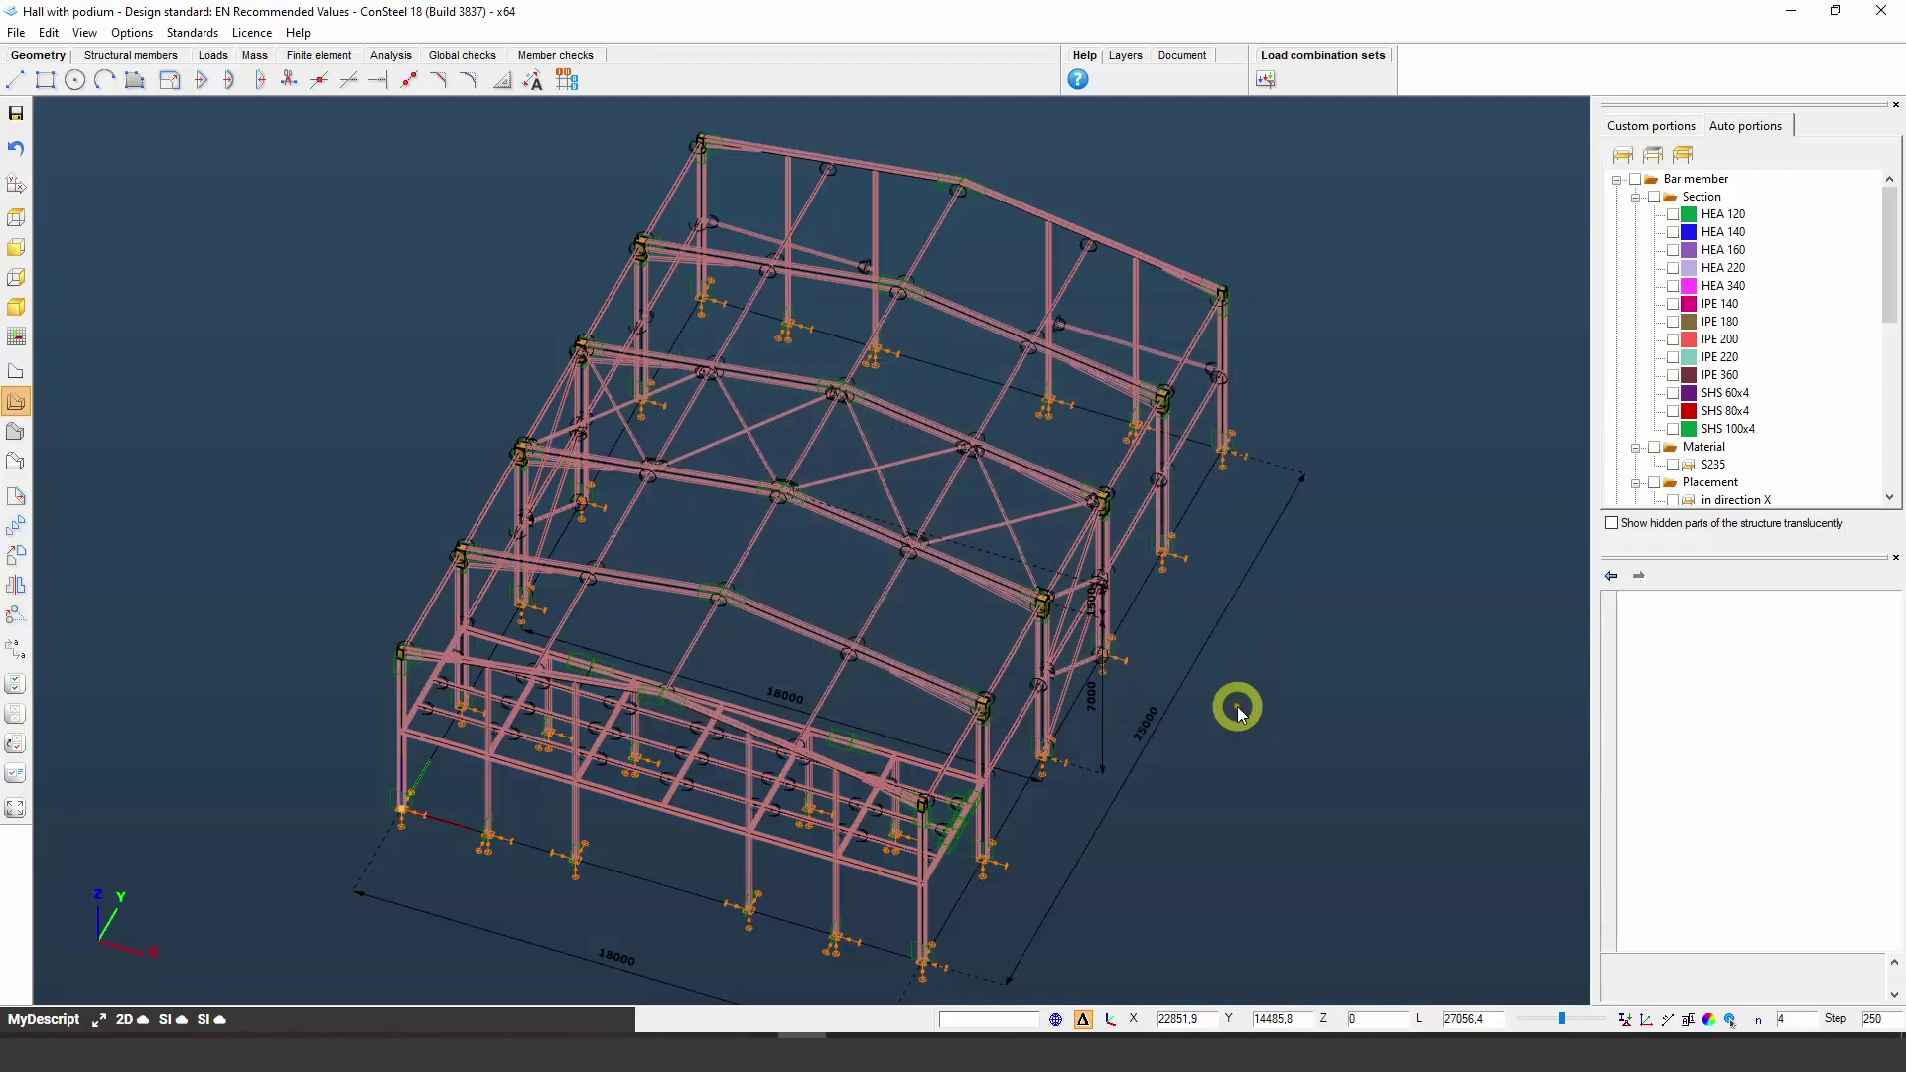
Apply a custom gradient background with a green top and pink bottom
left_click(131, 33)
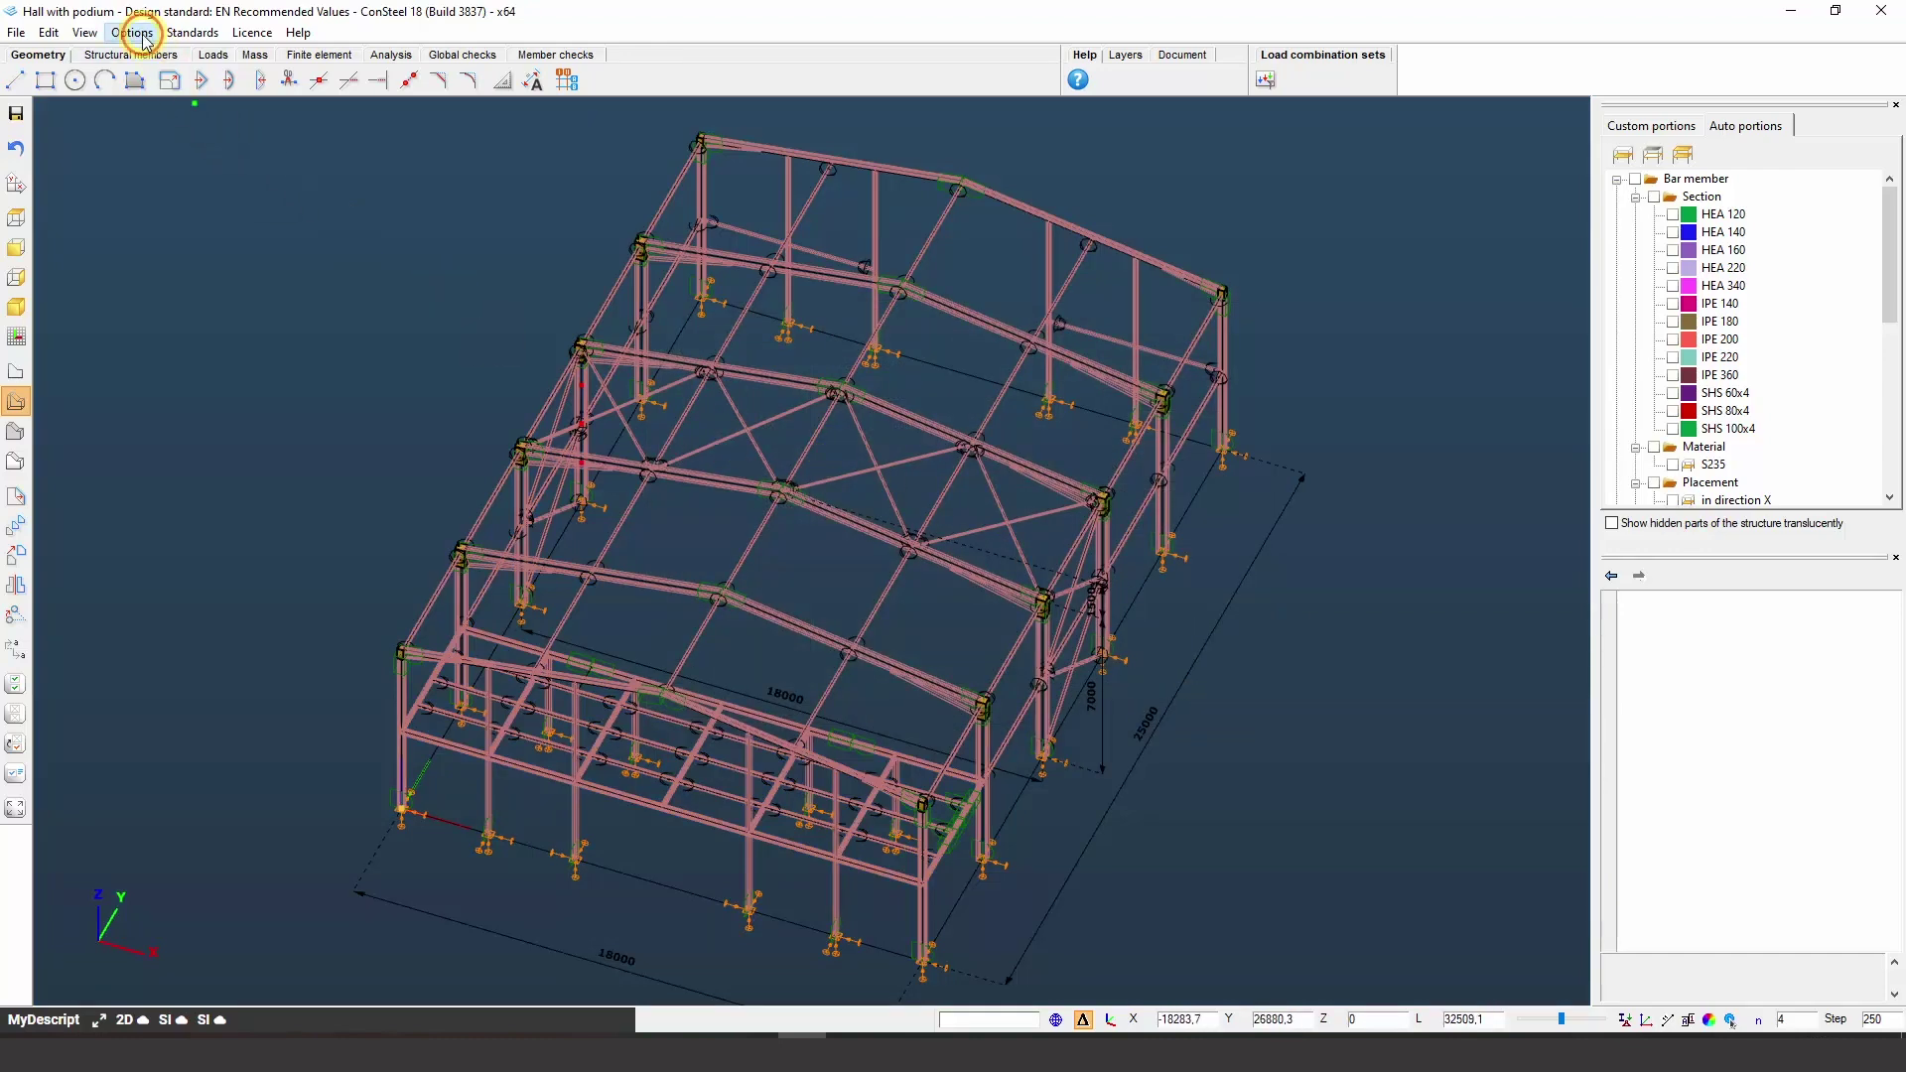
left_click(149, 52)
left_click(733, 425)
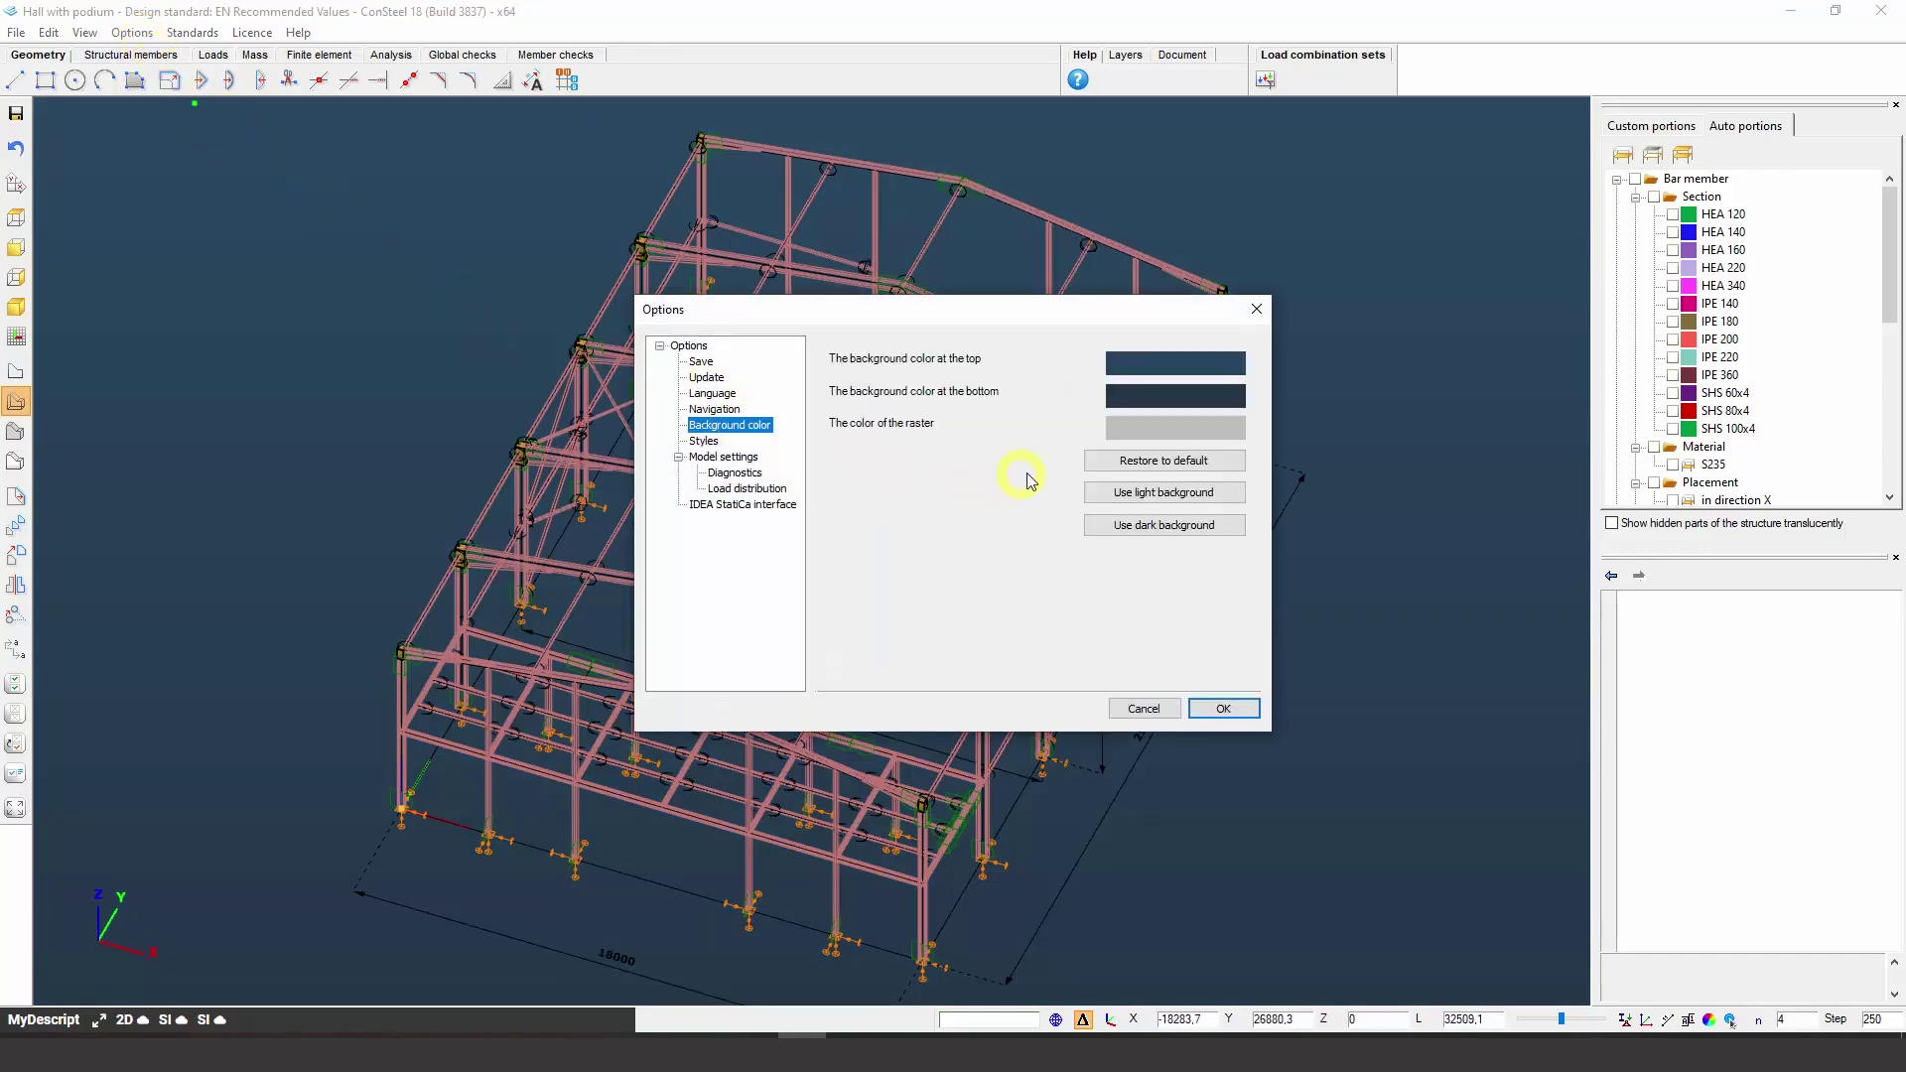
left_click(1181, 365)
left_click(881, 659)
left_click(1175, 396)
left_click(1044, 456)
left_click(881, 659)
left_click(1223, 709)
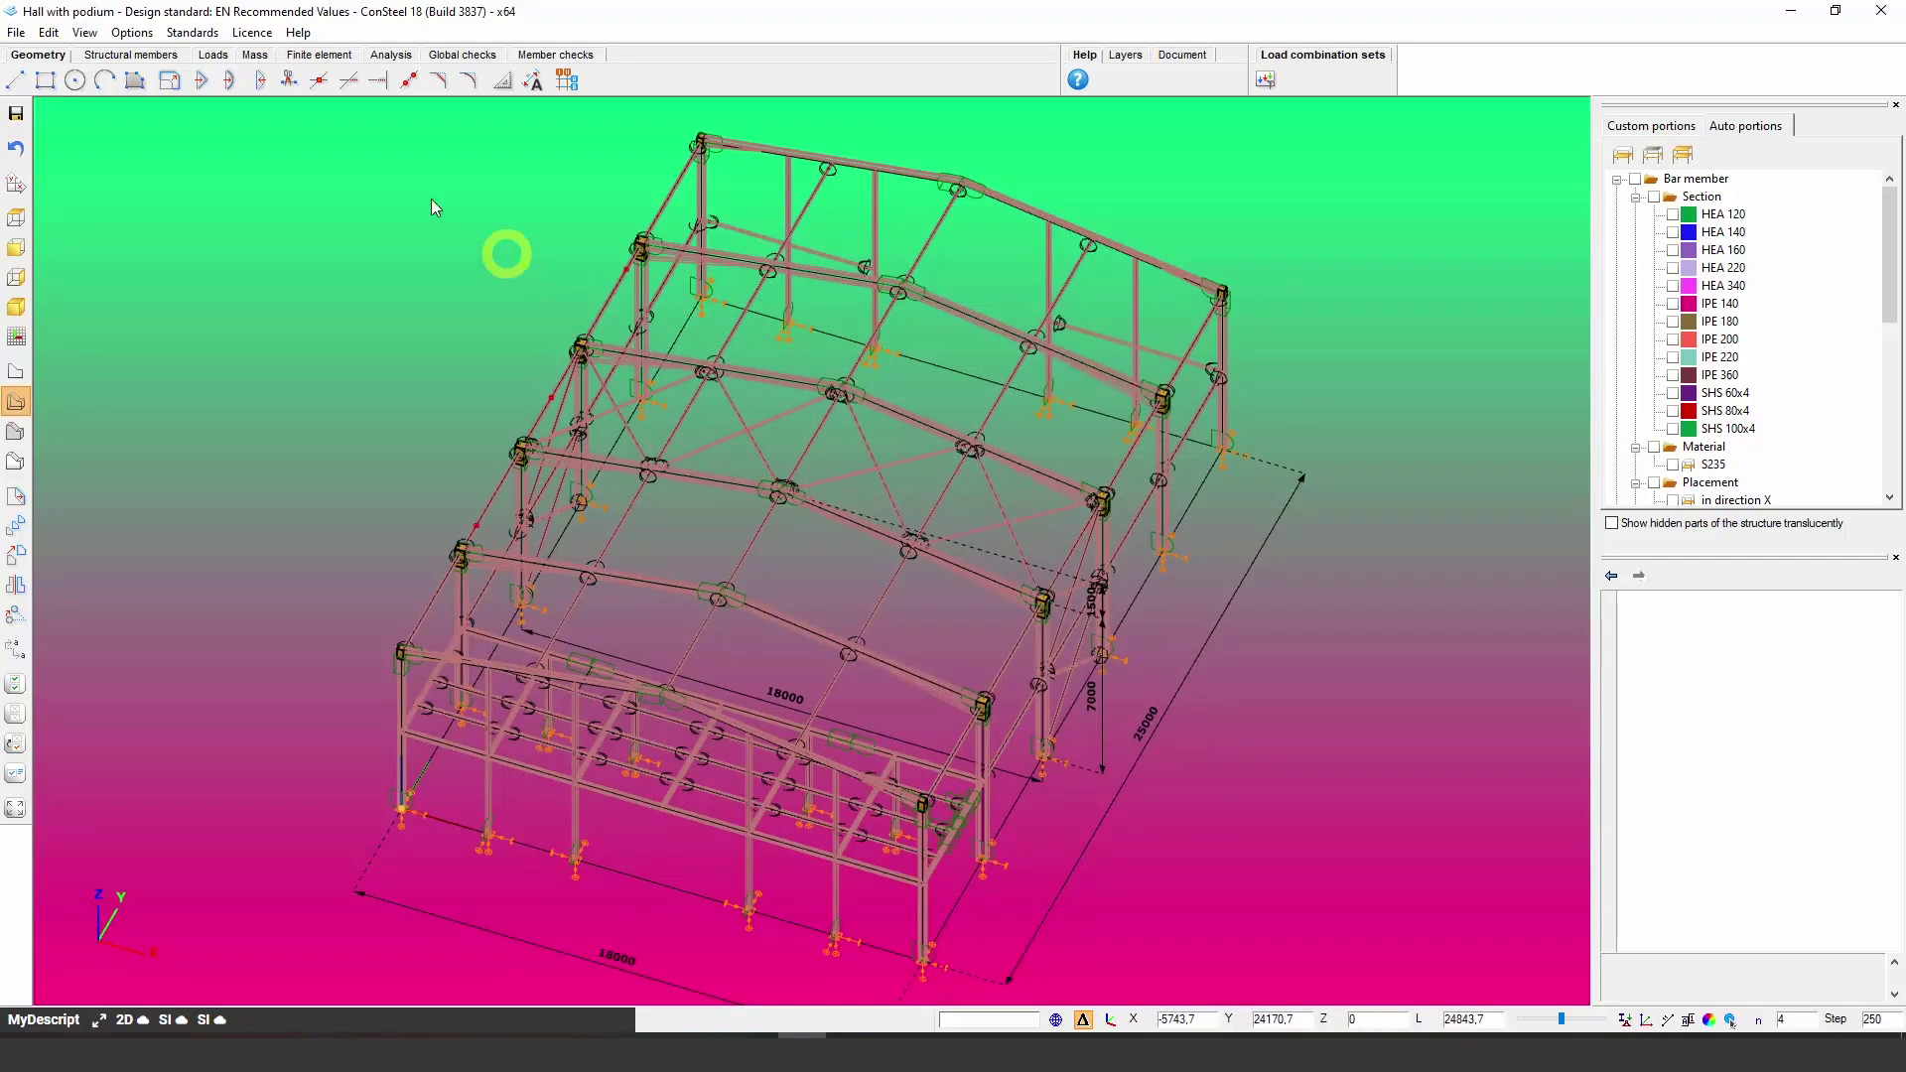
Restore and apply the light blue background preset
left_click(139, 33)
left_click(729, 425)
left_click(1171, 493)
left_click(1227, 707)
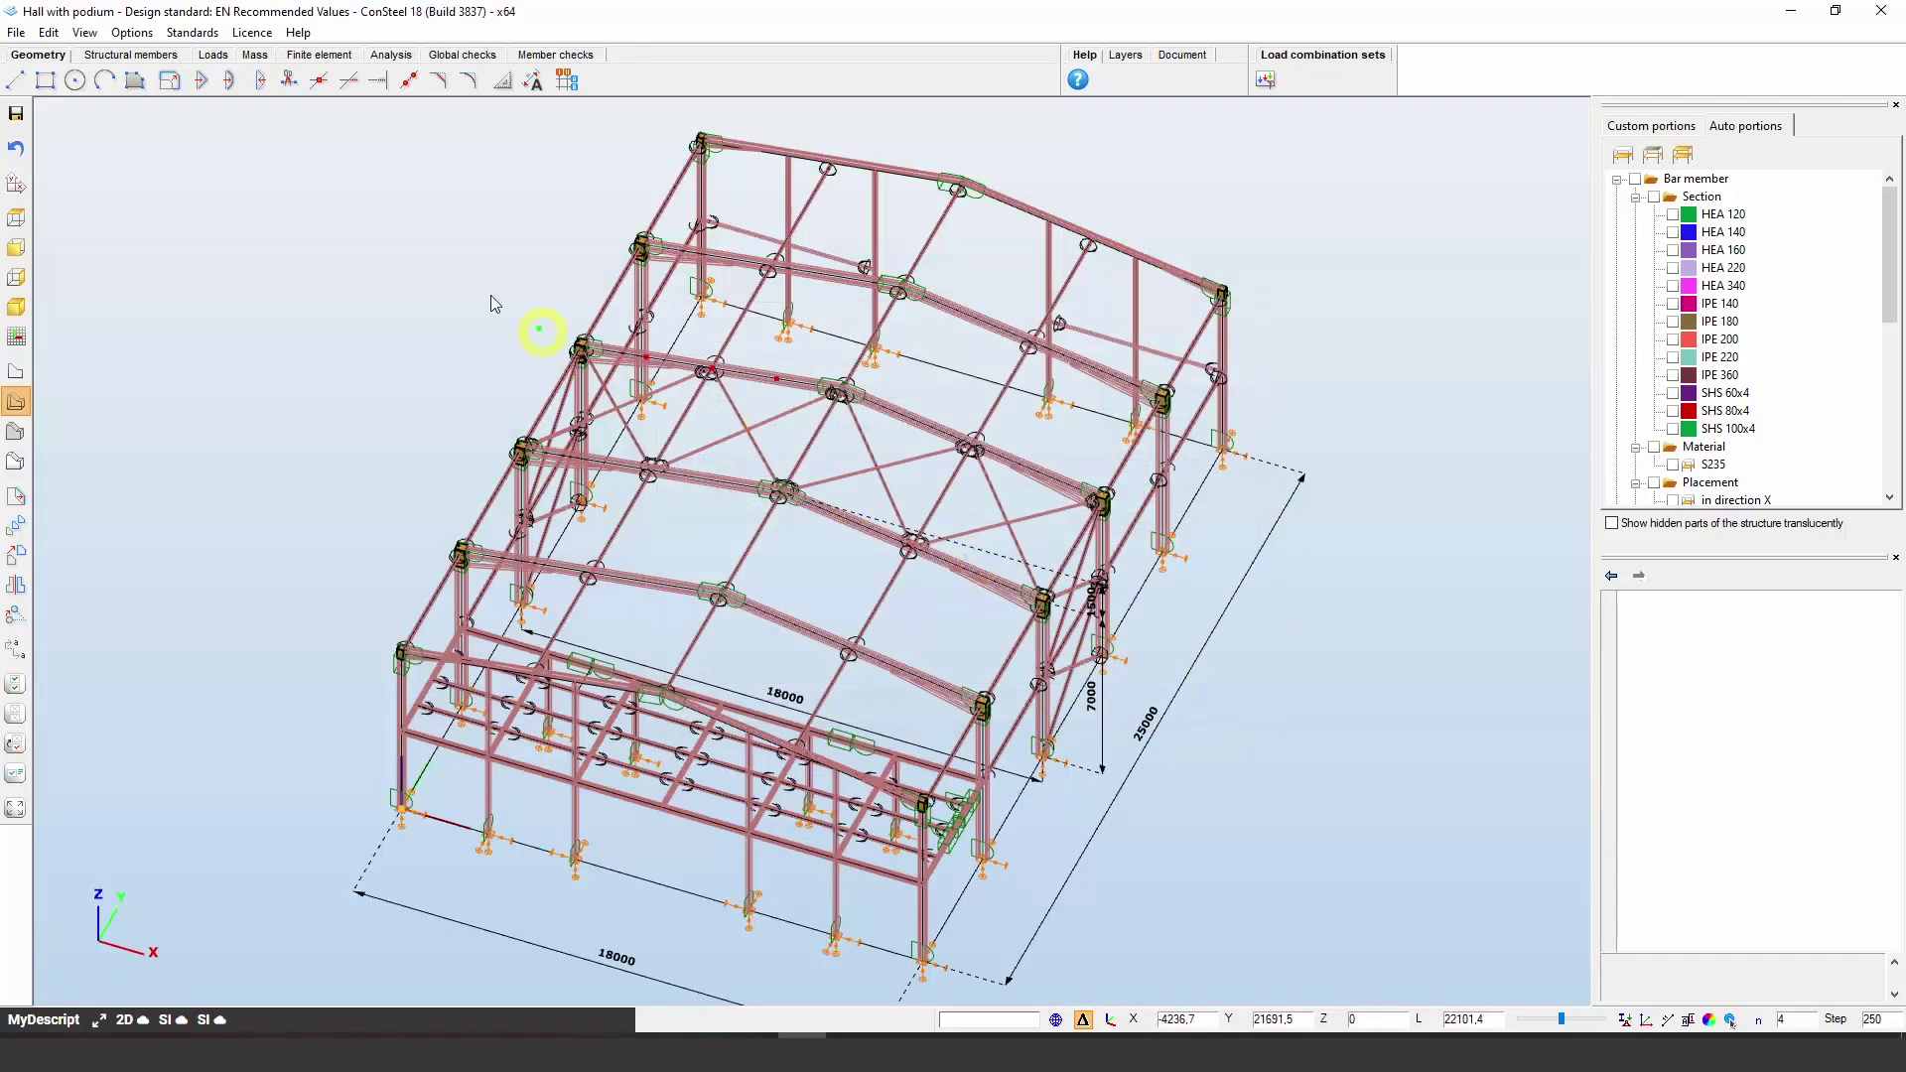
Search the Help > Hotkeys reference for 'load' shortcuts, then close it
left_click(297, 32)
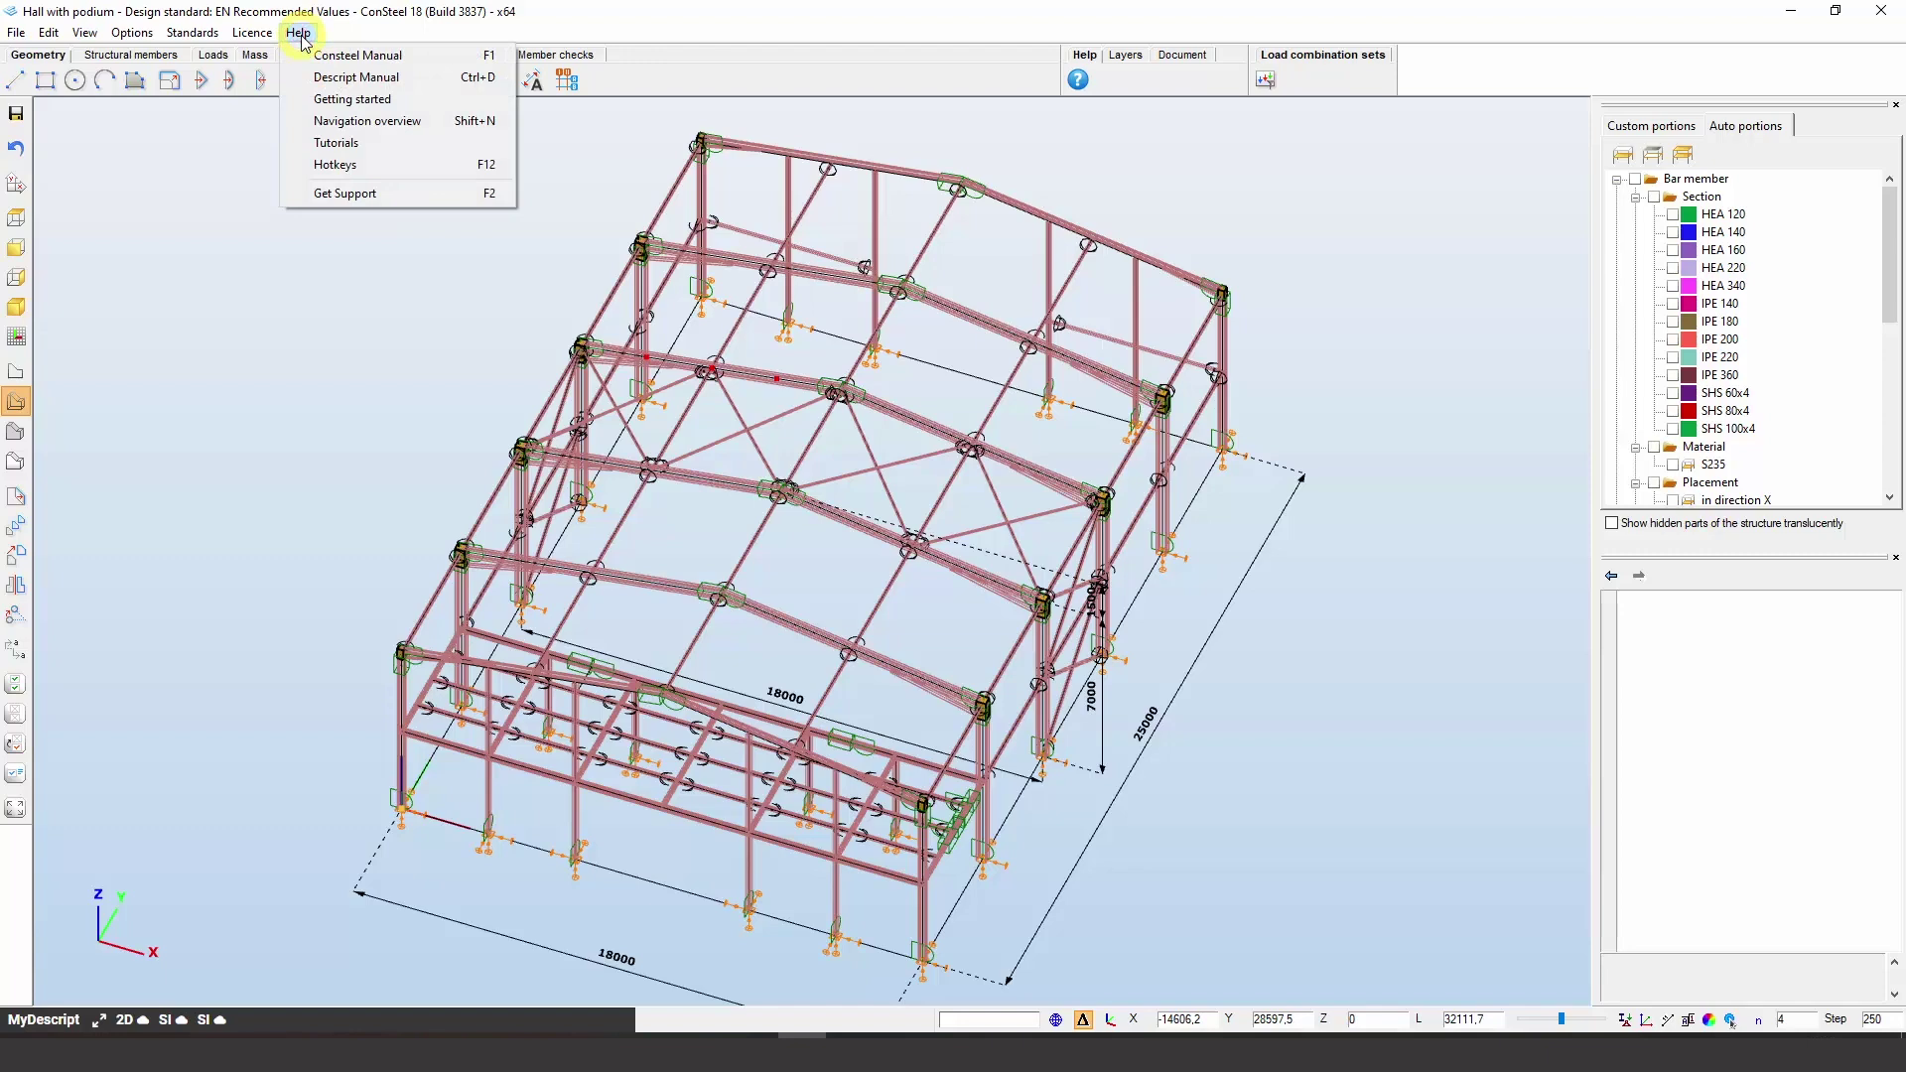
left_click(397, 166)
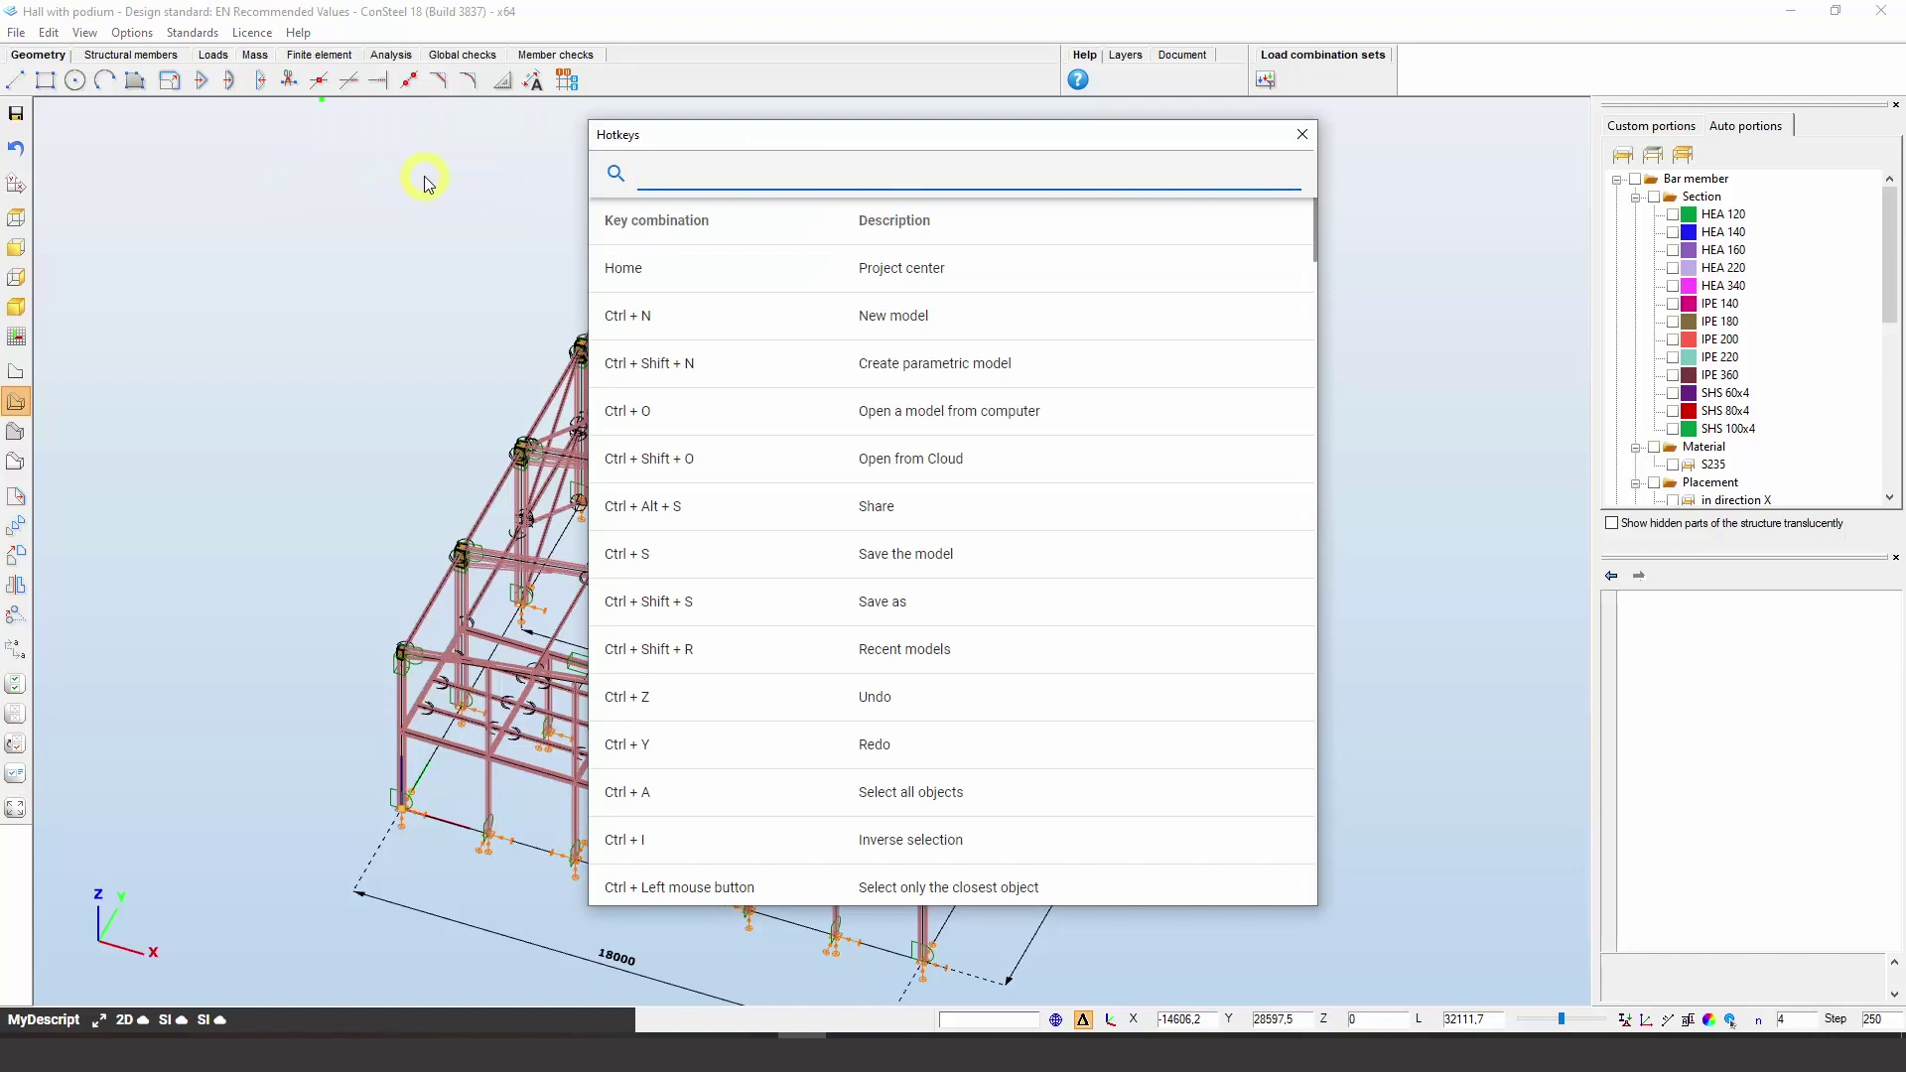
type("load")
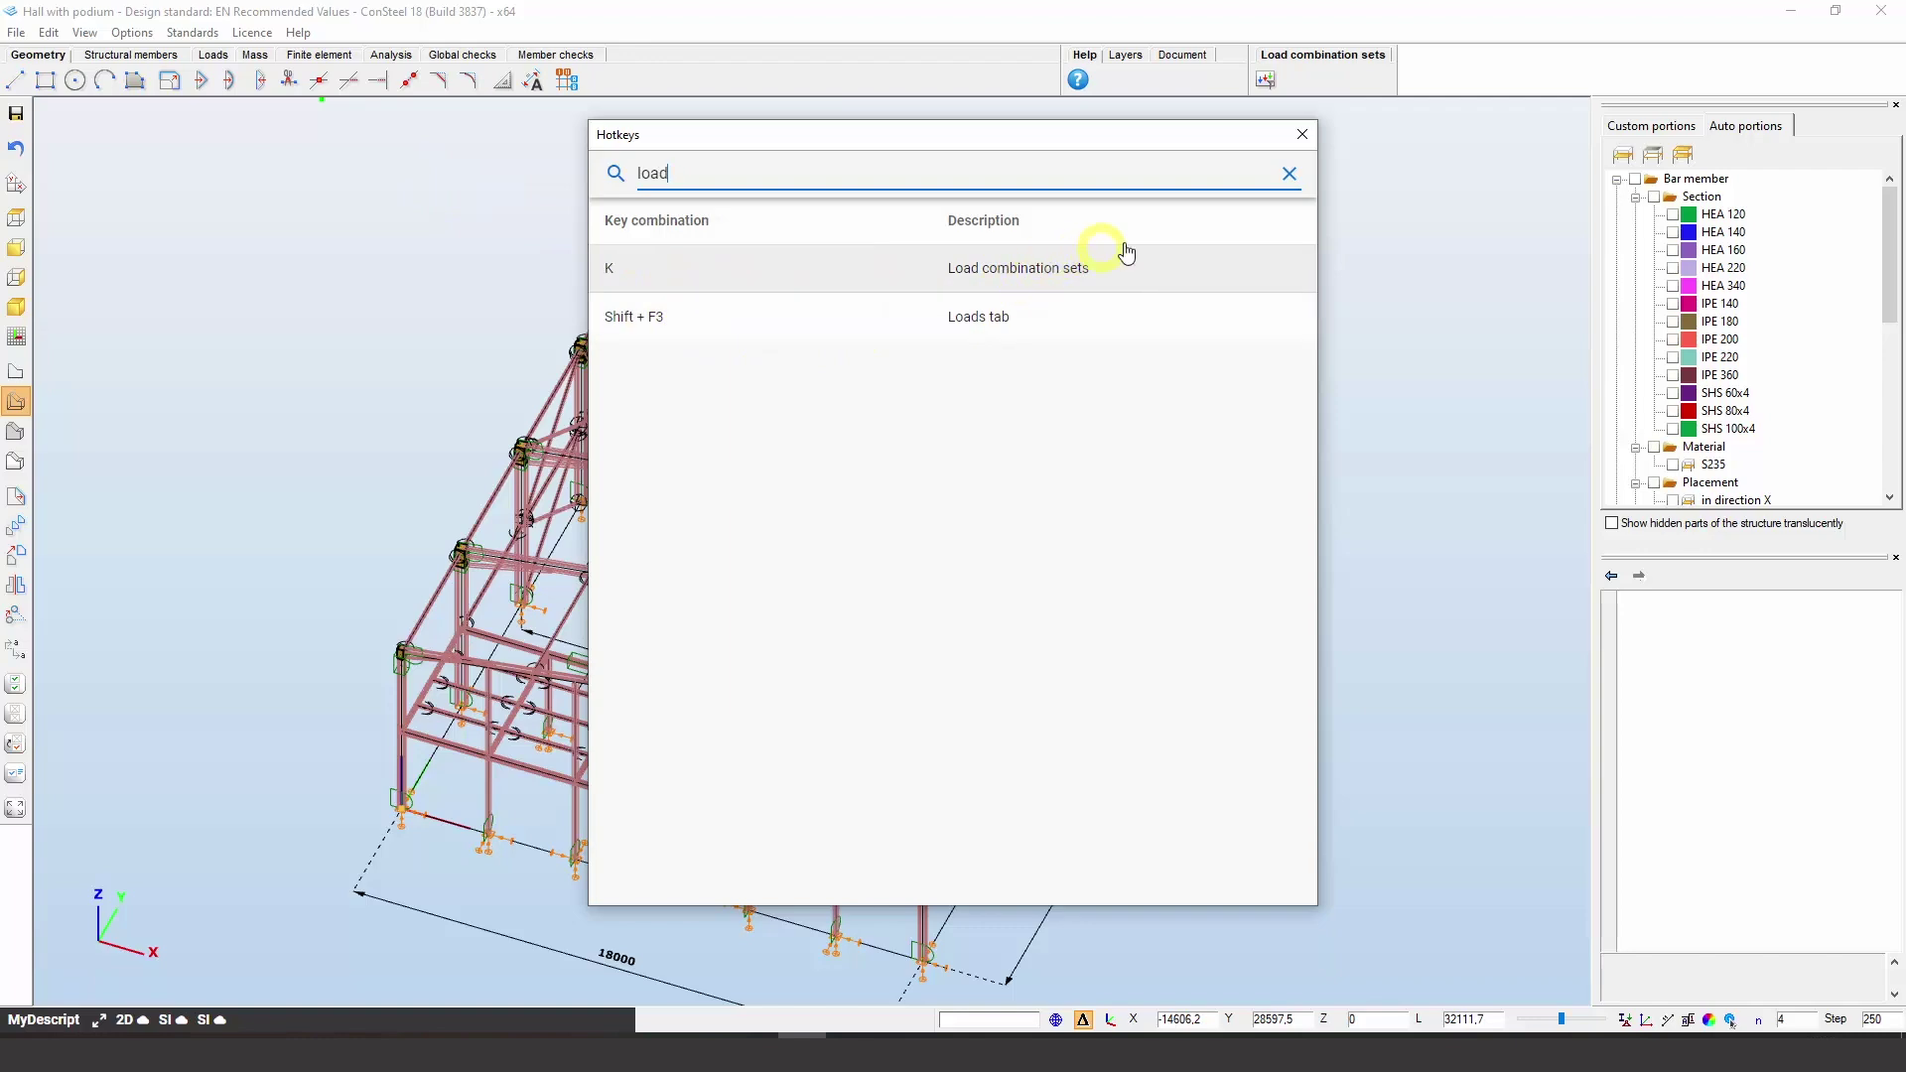
left_click(1302, 134)
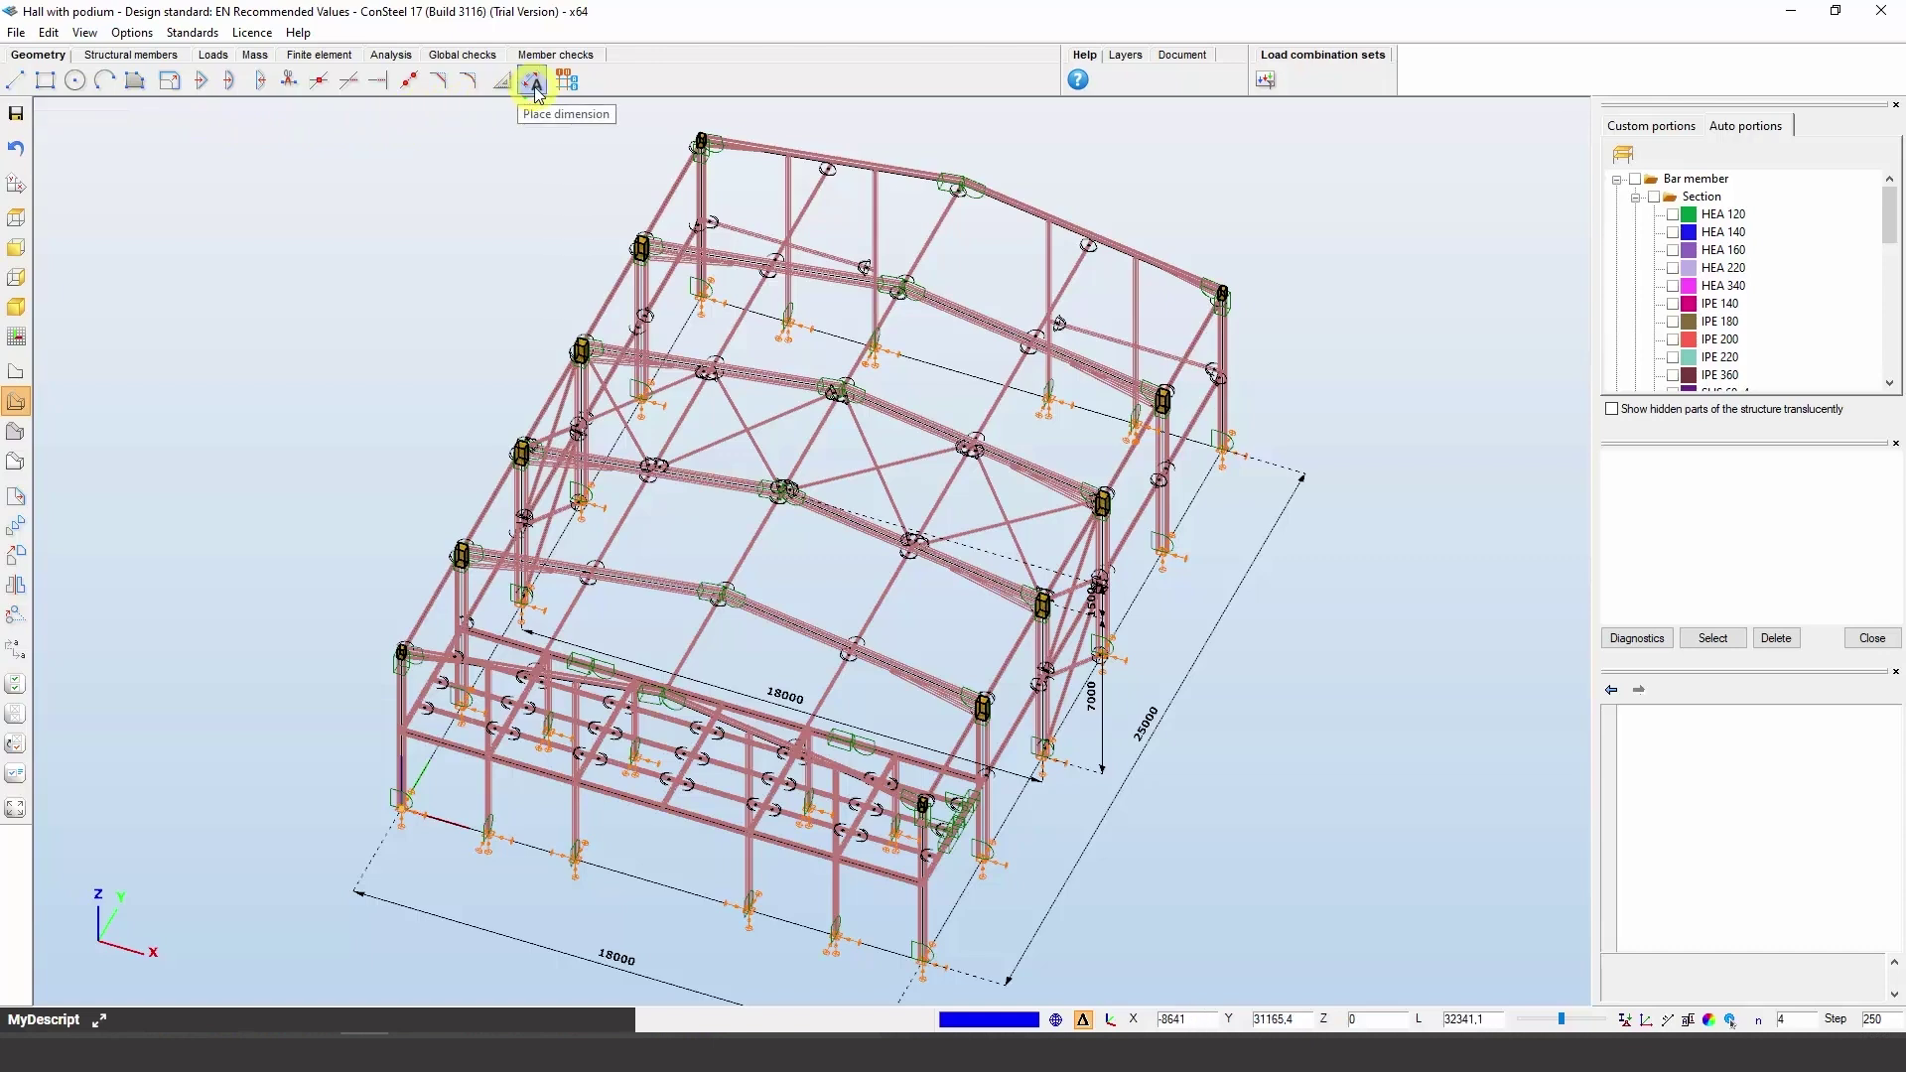
Browse the member, load and Mass tools, ending on the Finite element view with node numbers and Dead load forces
left_click(130, 55)
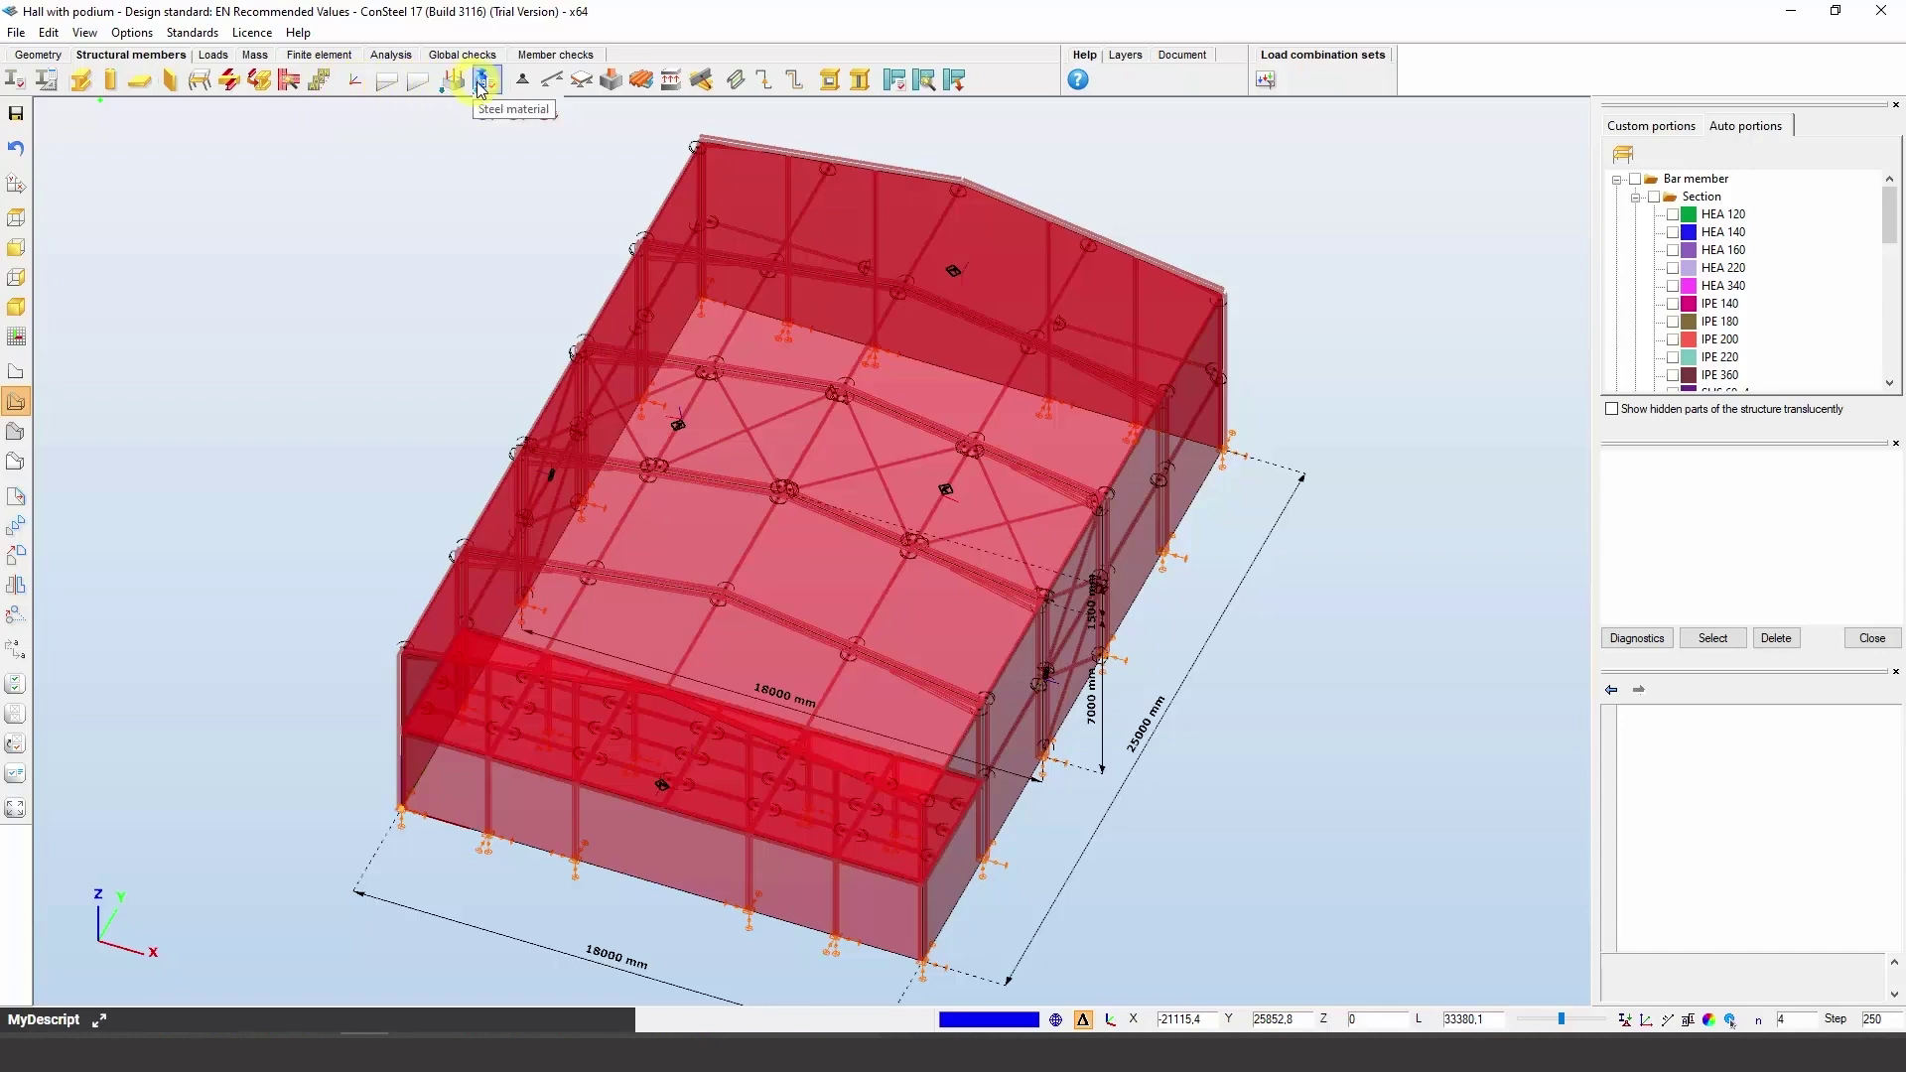
left_click(213, 57)
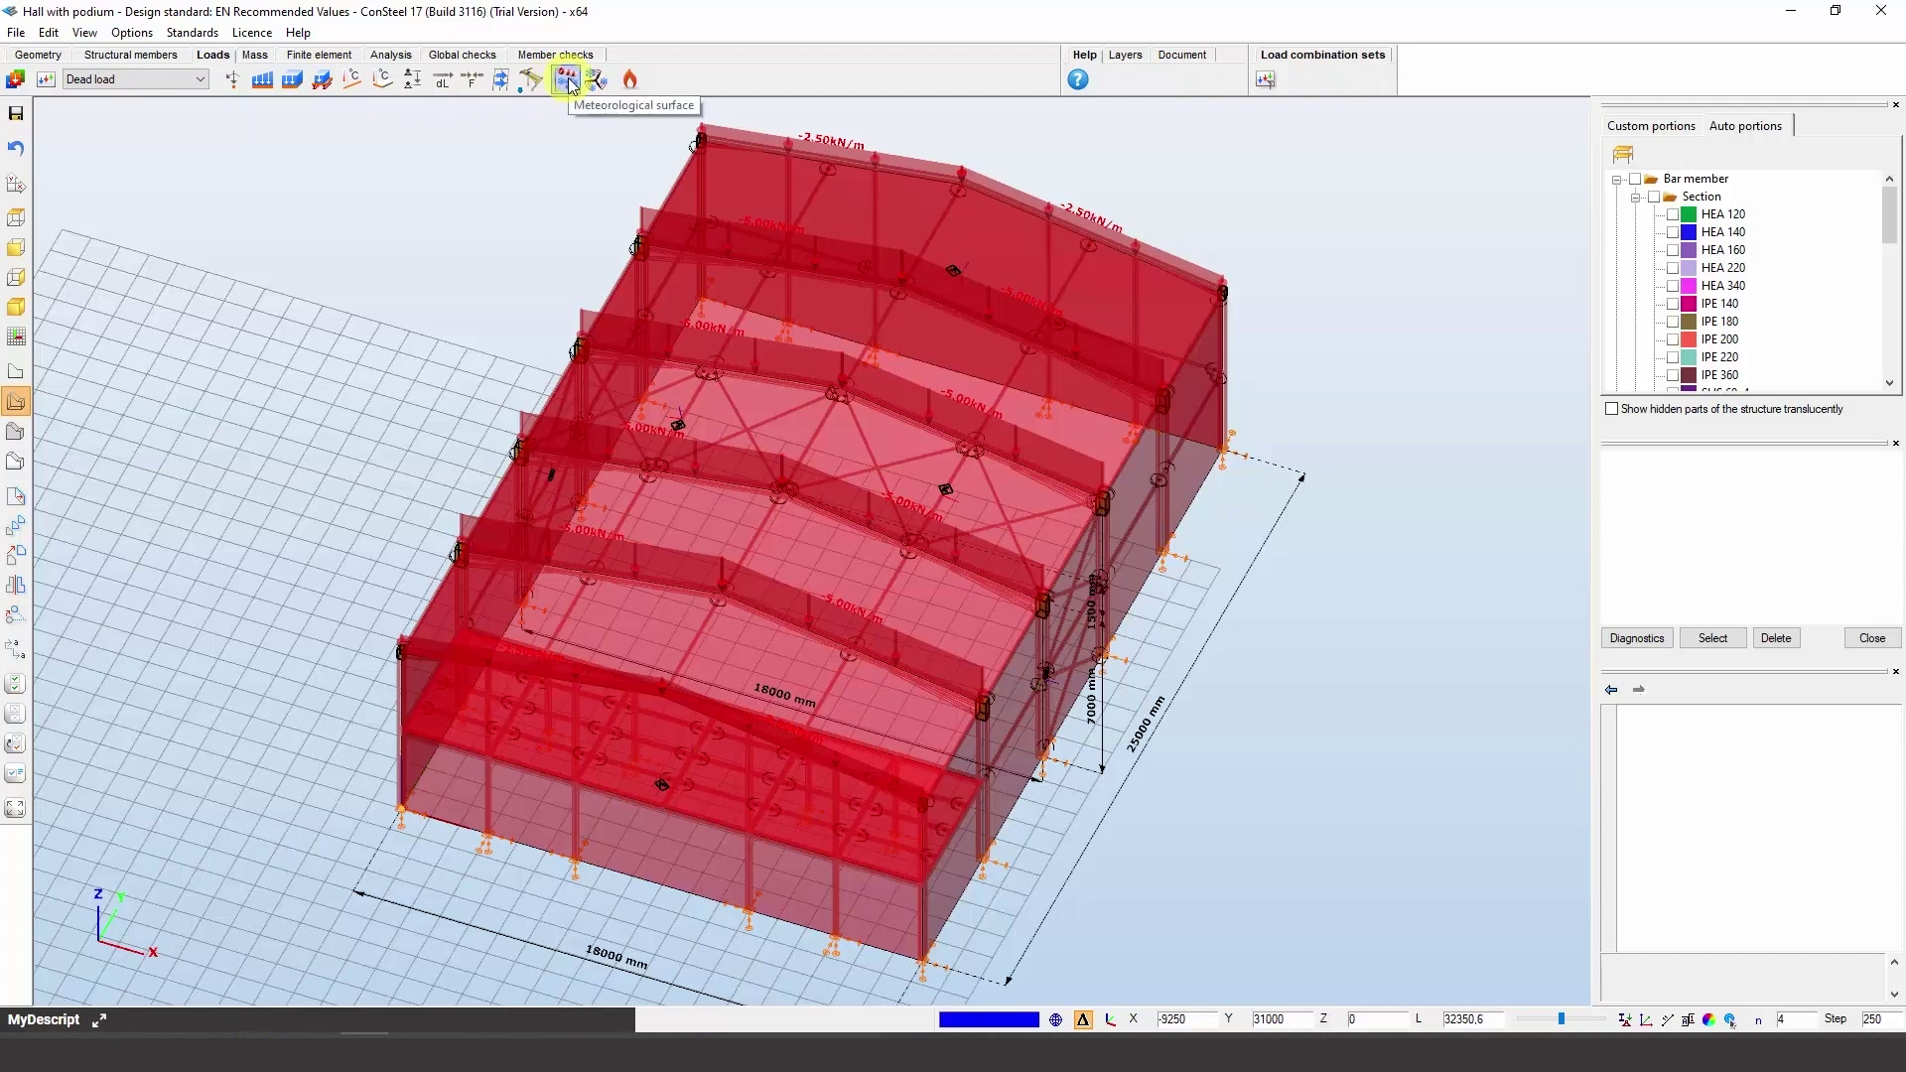
left_click(531, 79)
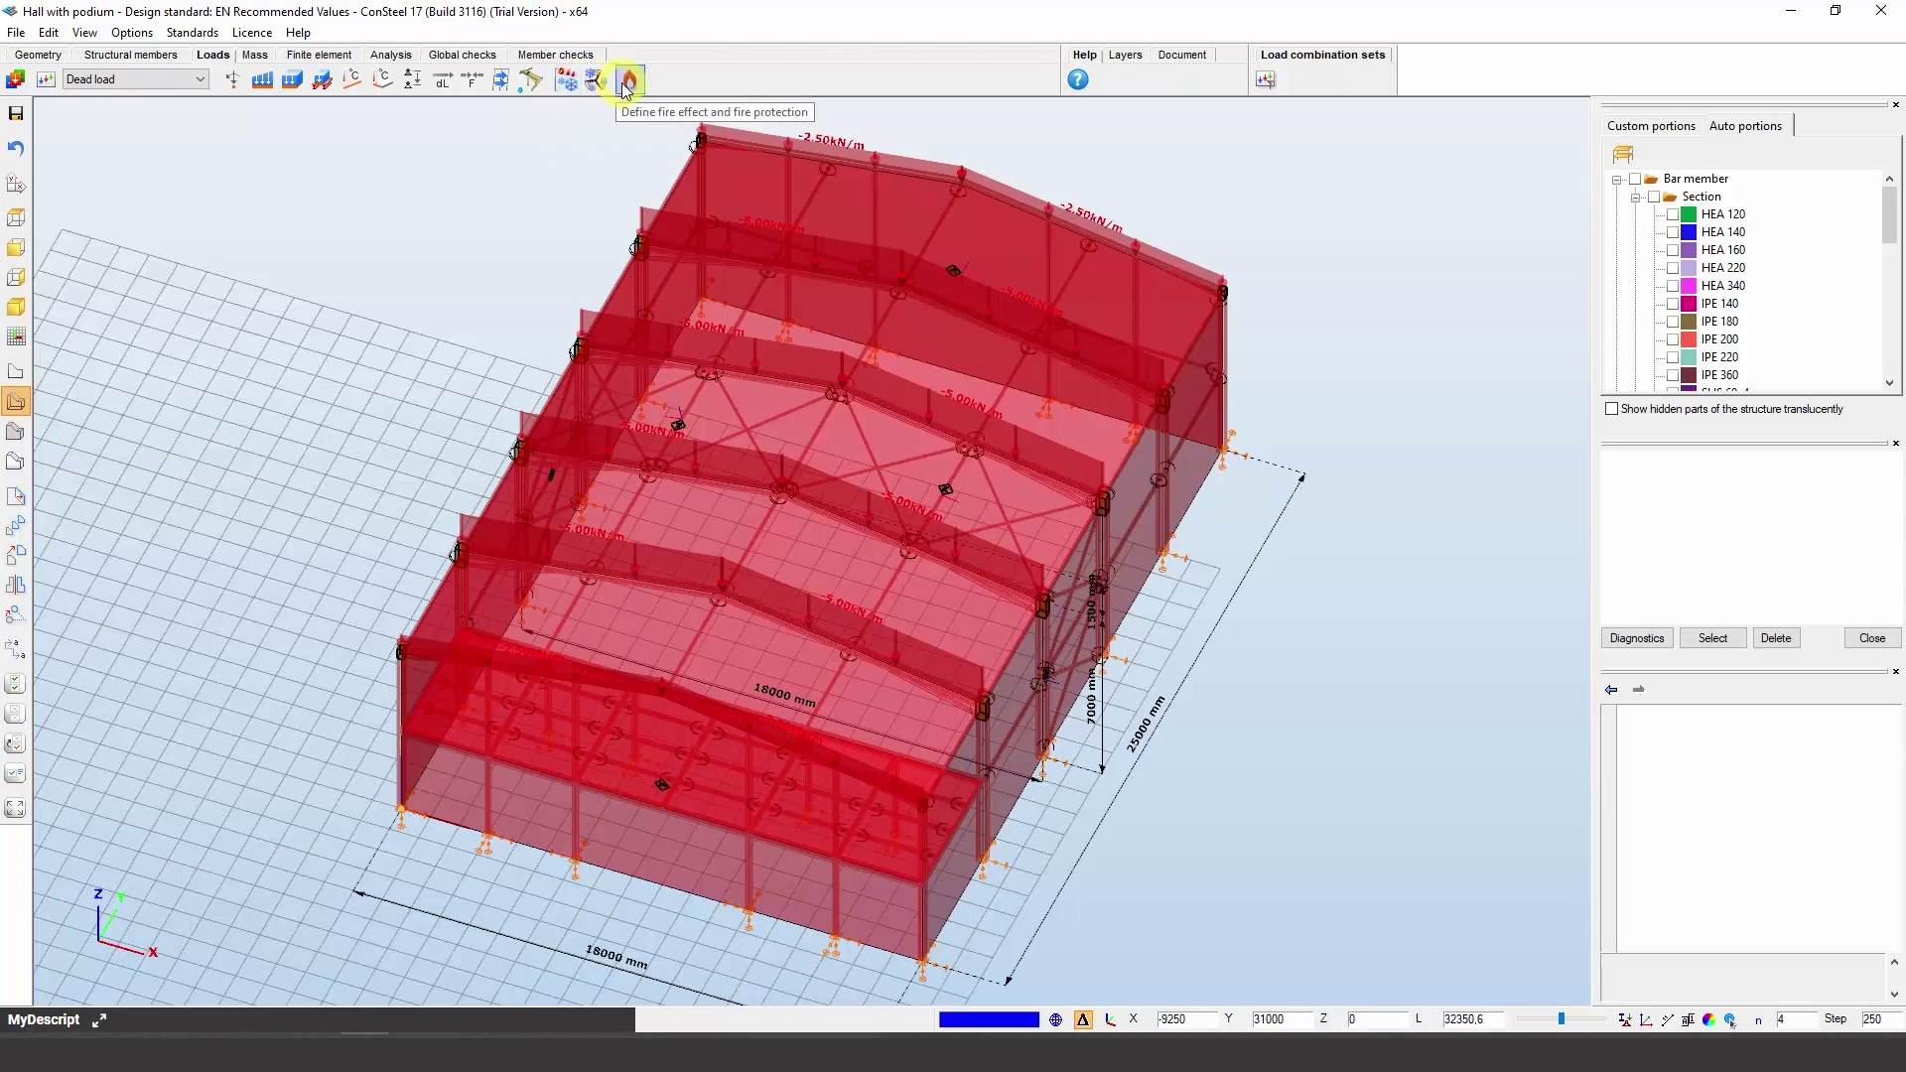
left_click(254, 55)
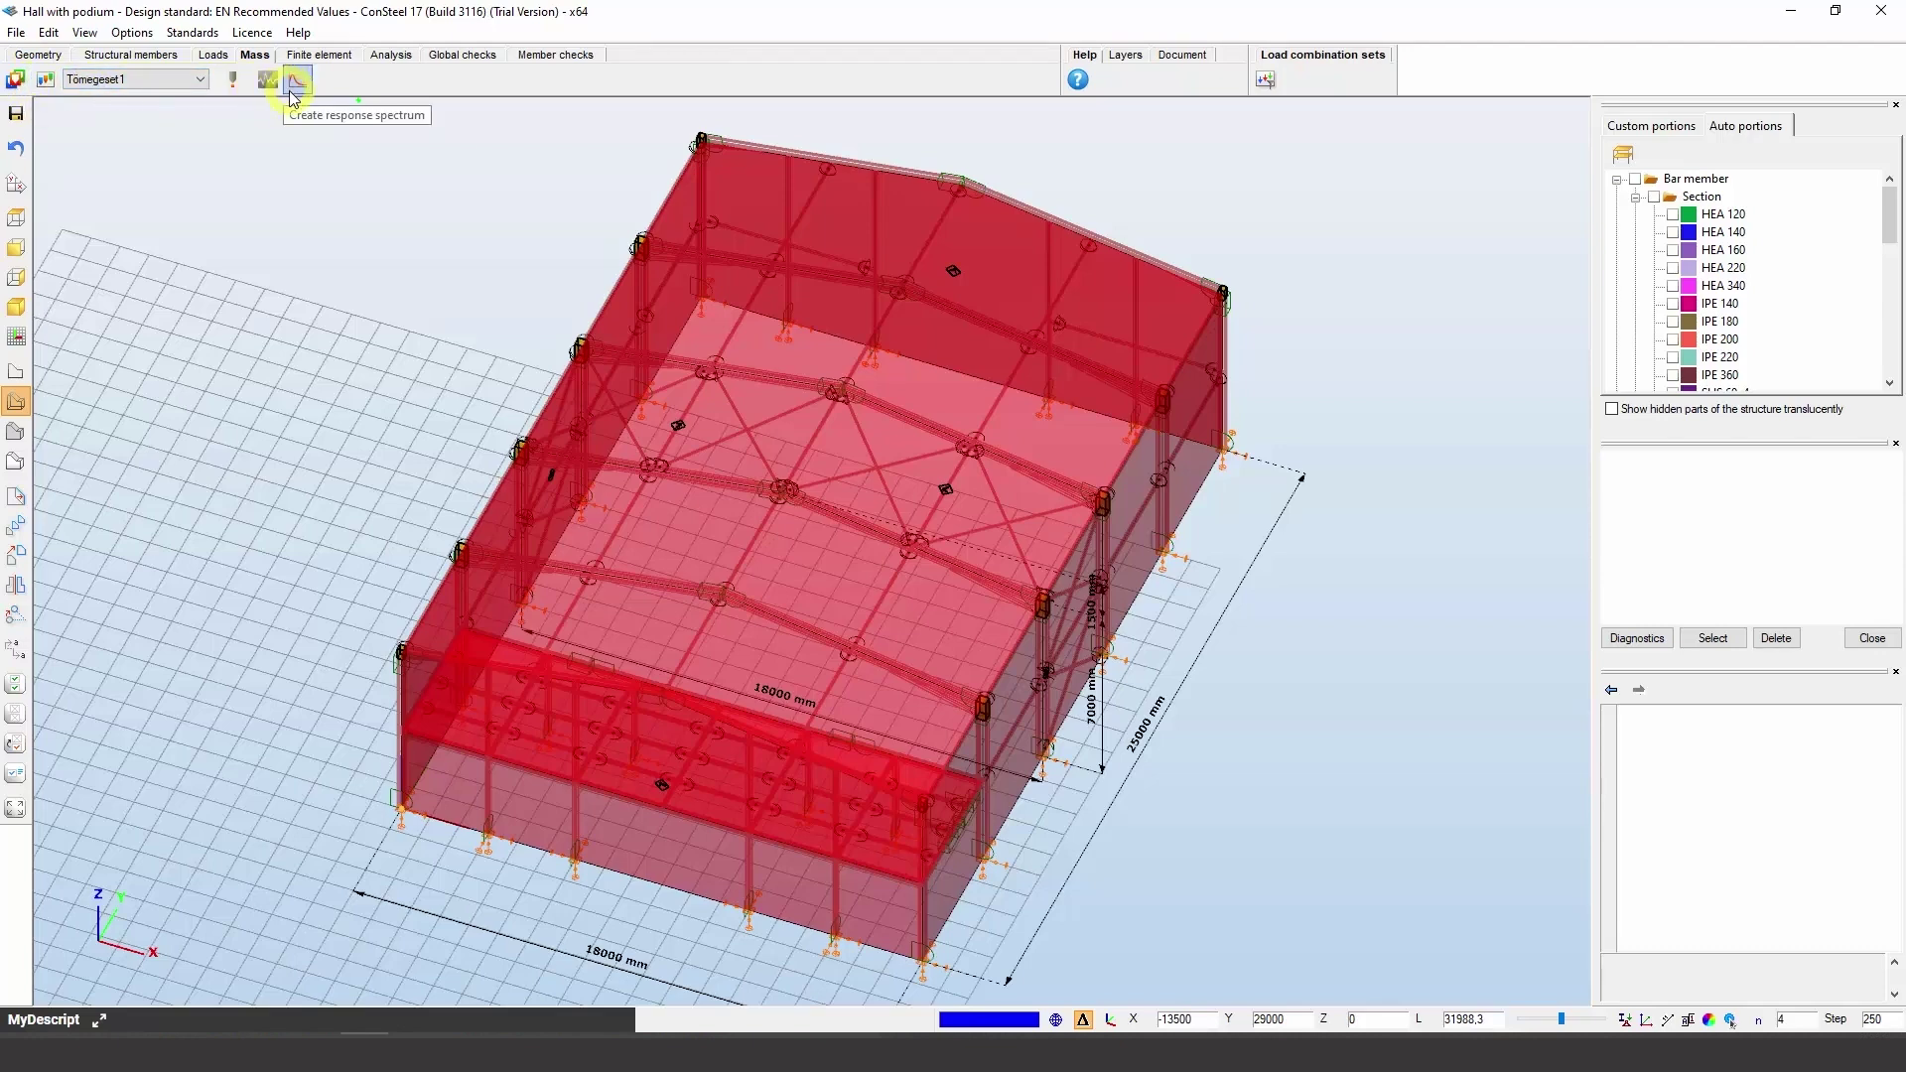
left_click(318, 55)
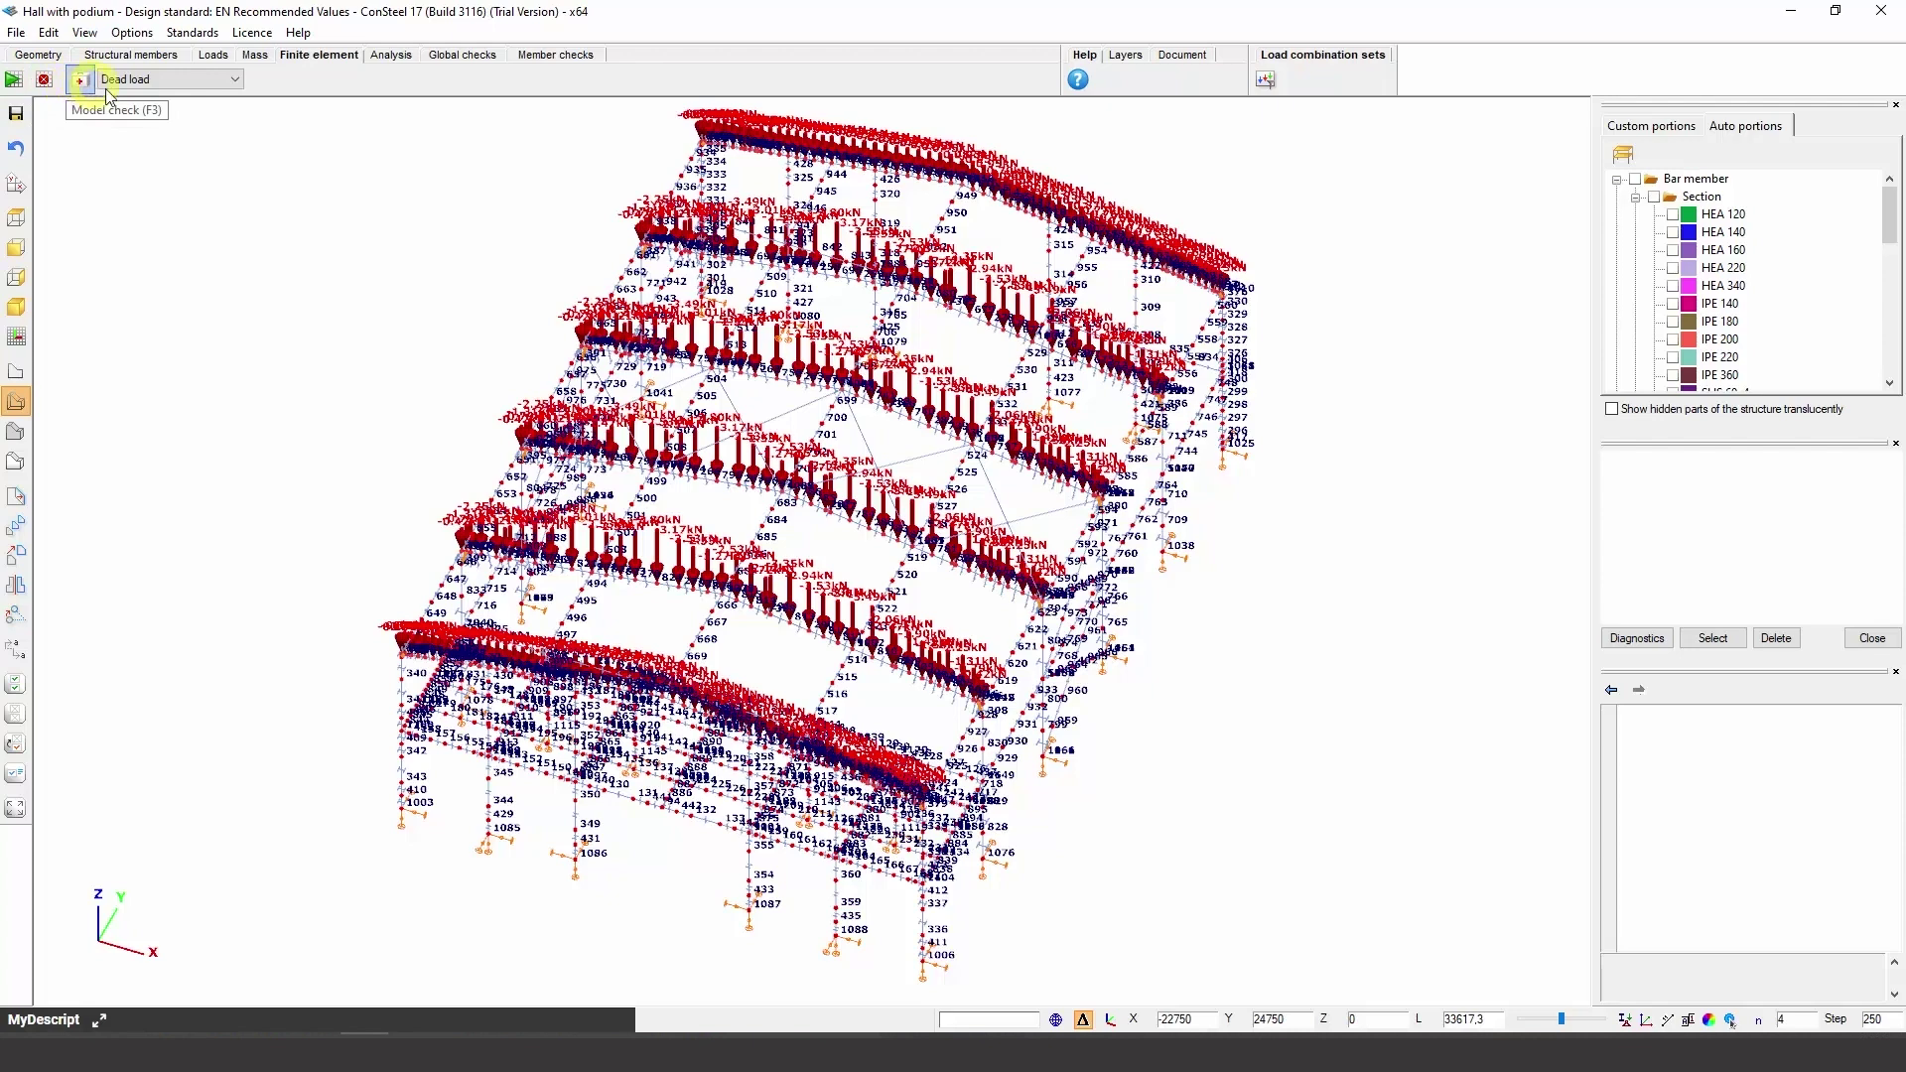
Keep First order analysis, view Global checks, then reach the Member checks page for IPE 200 member B216
left_click(402, 59)
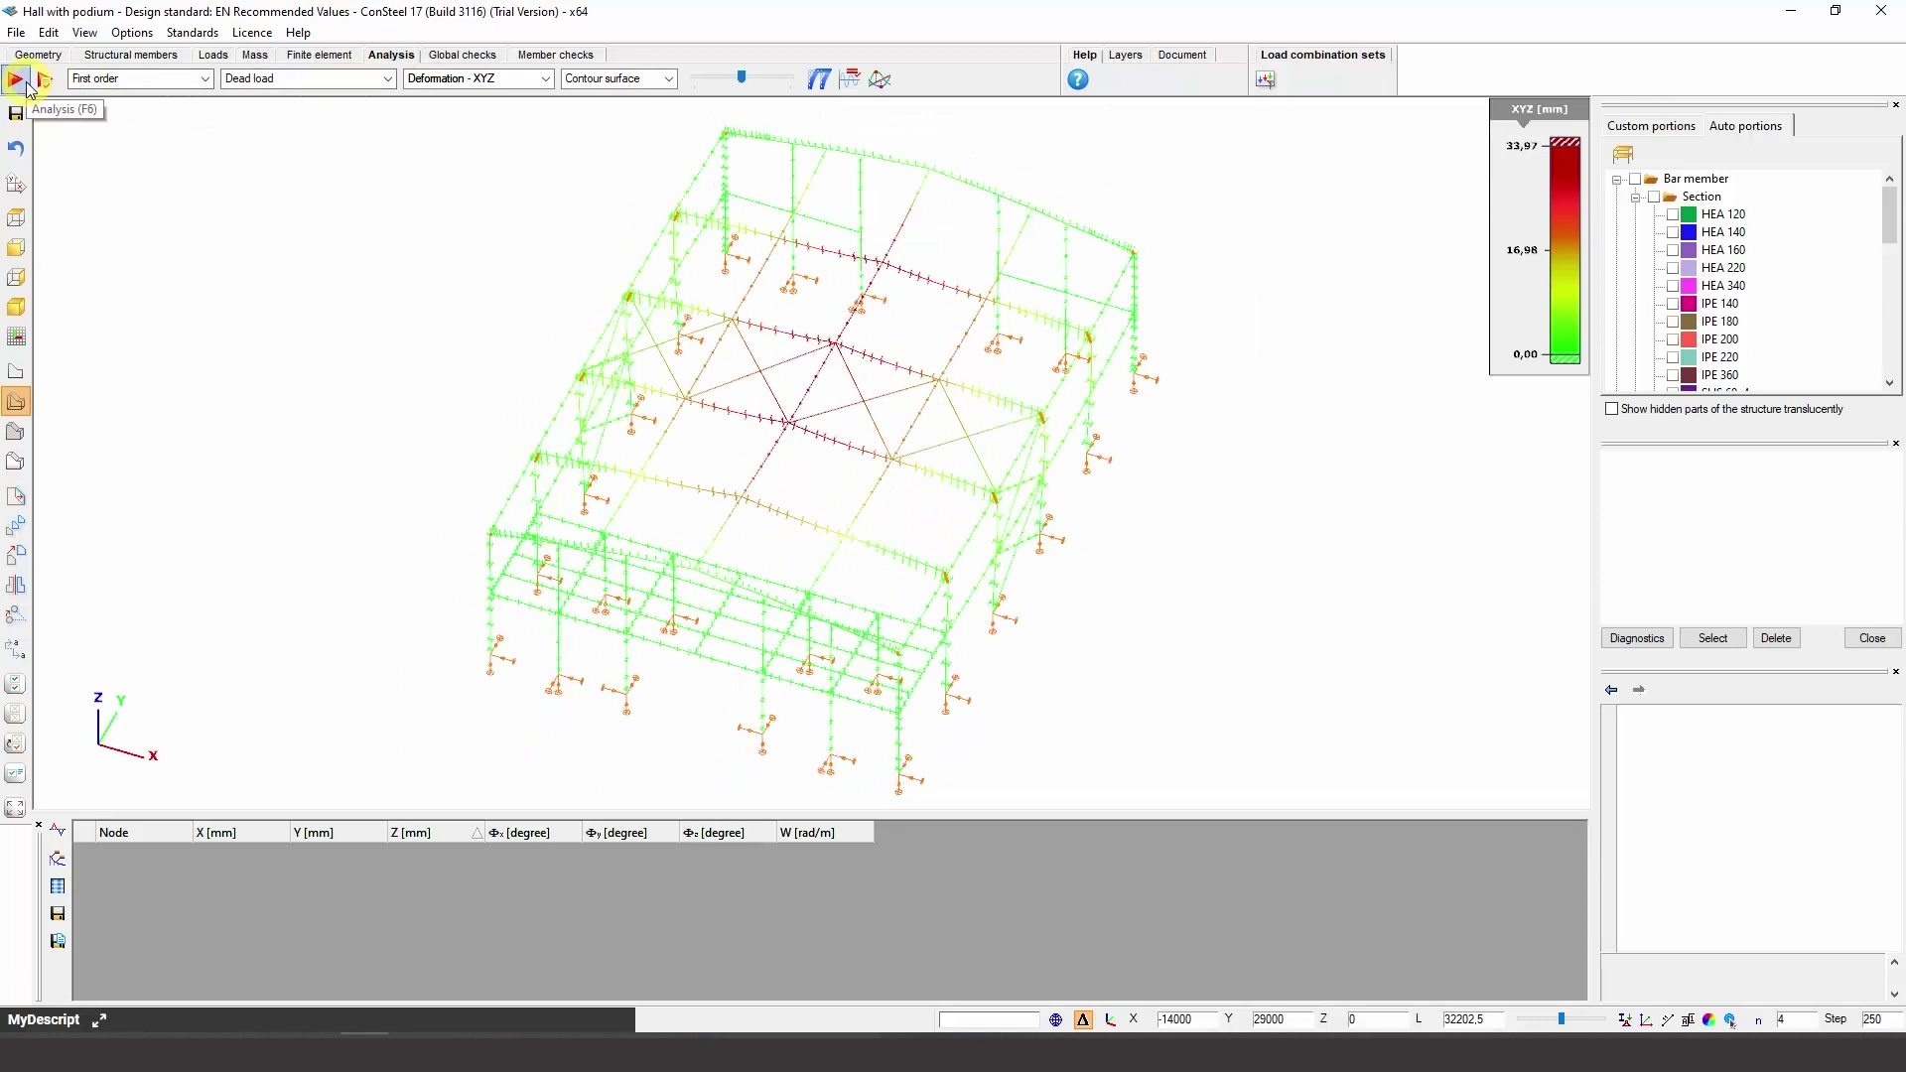
left_click(205, 80)
left_click(206, 79)
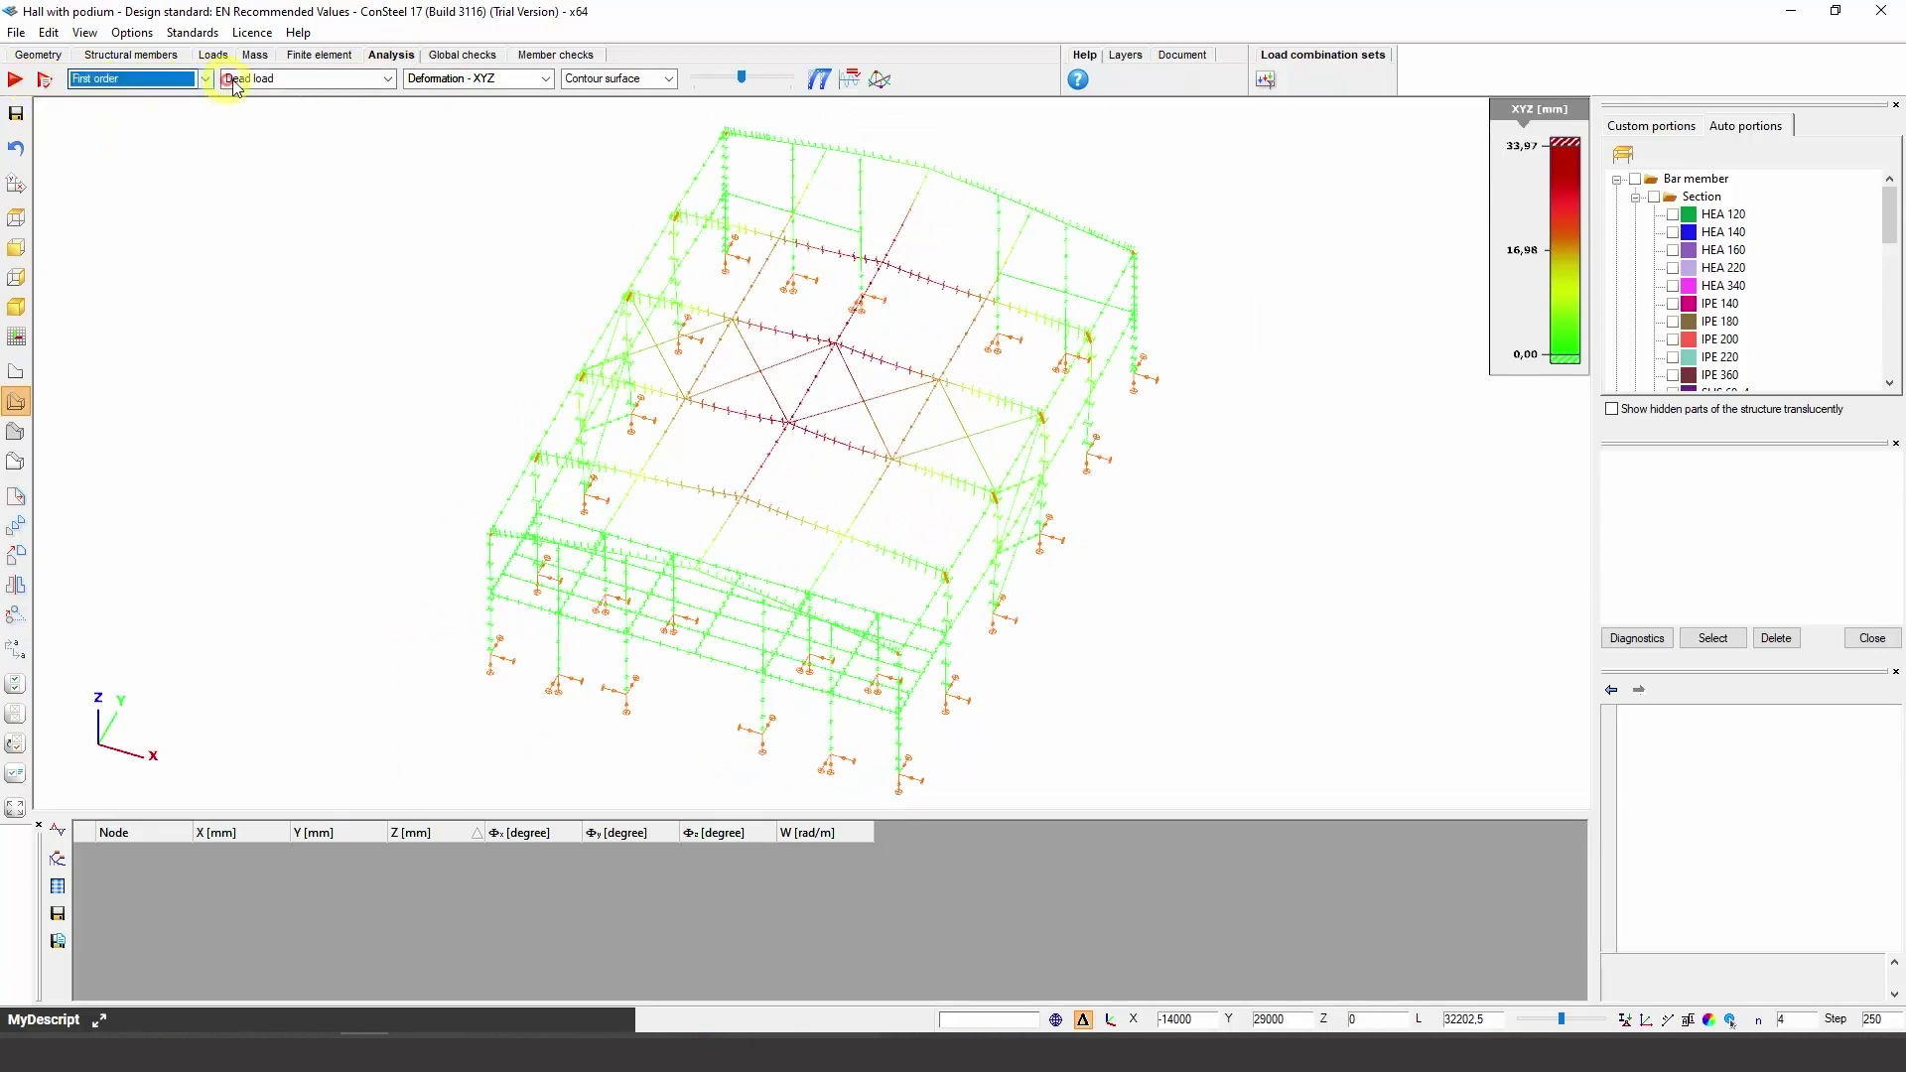
left_click(446, 57)
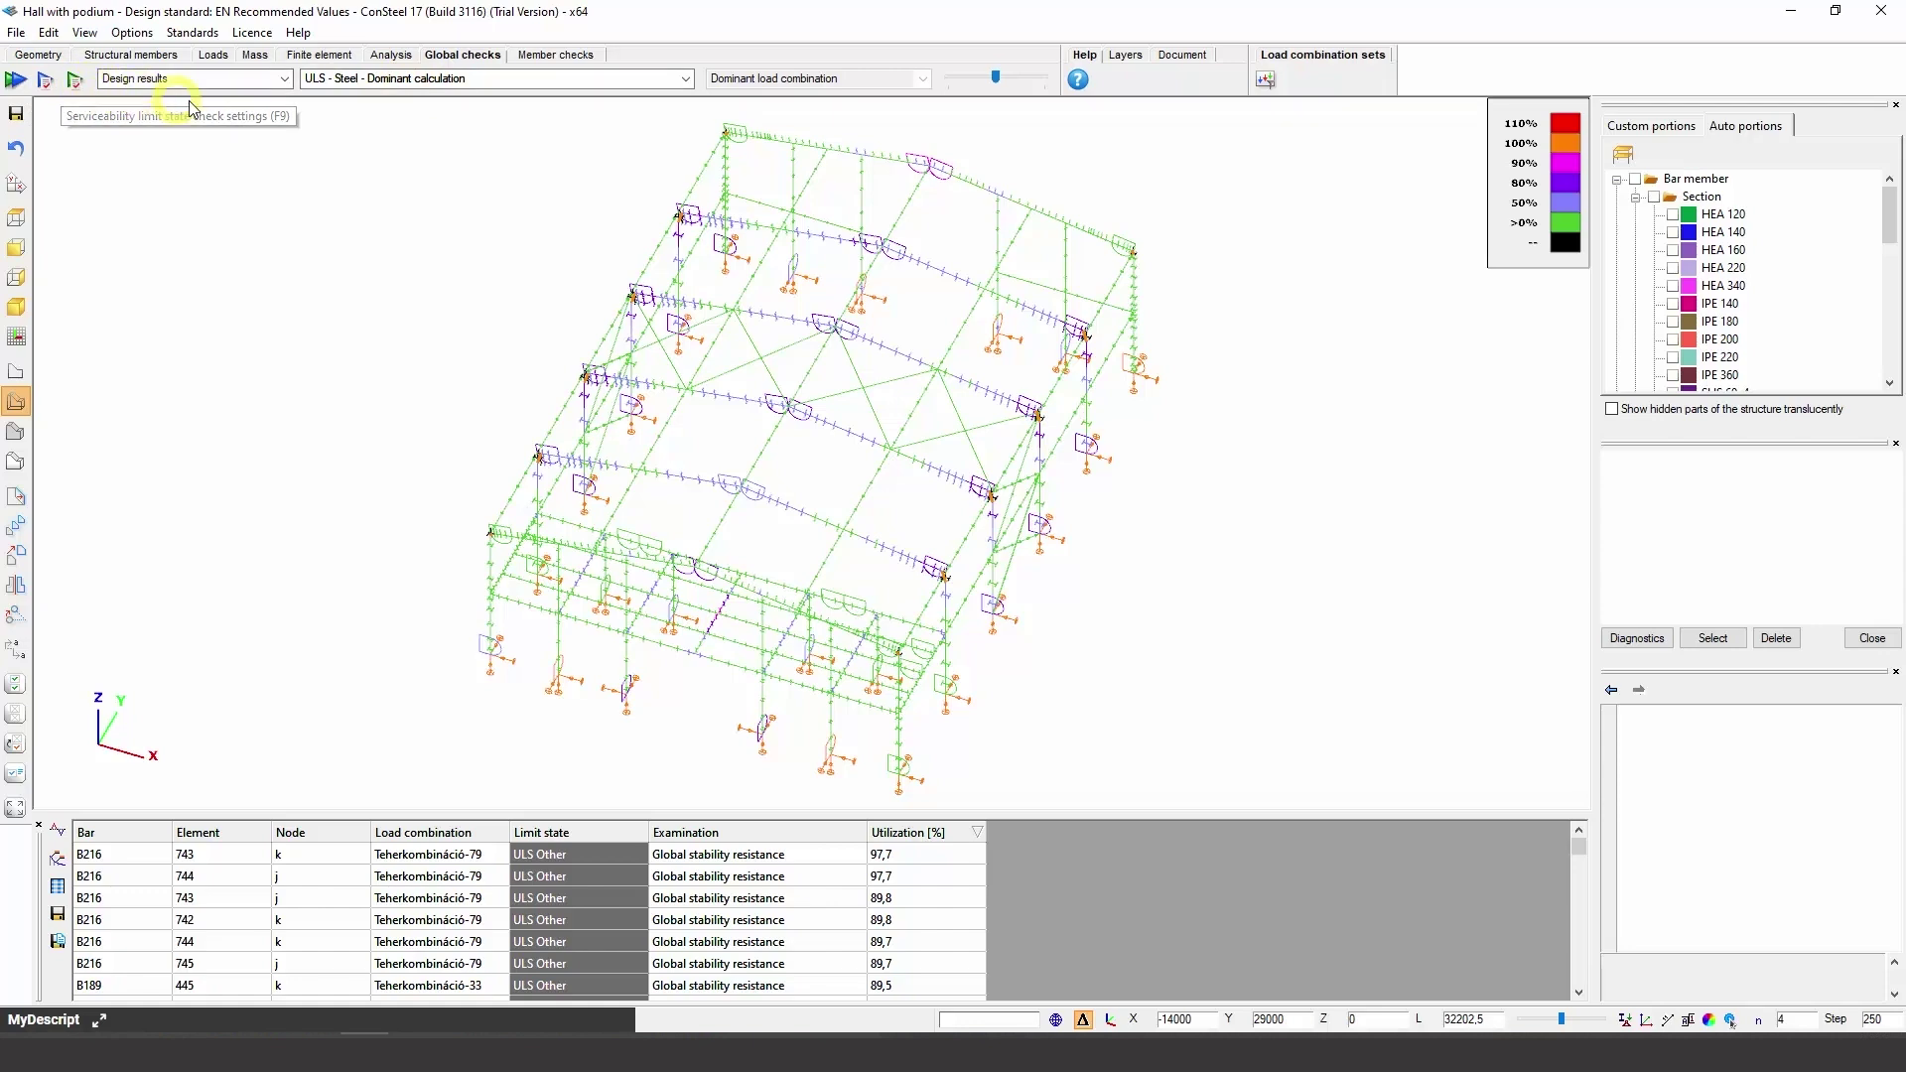
left_click(524, 57)
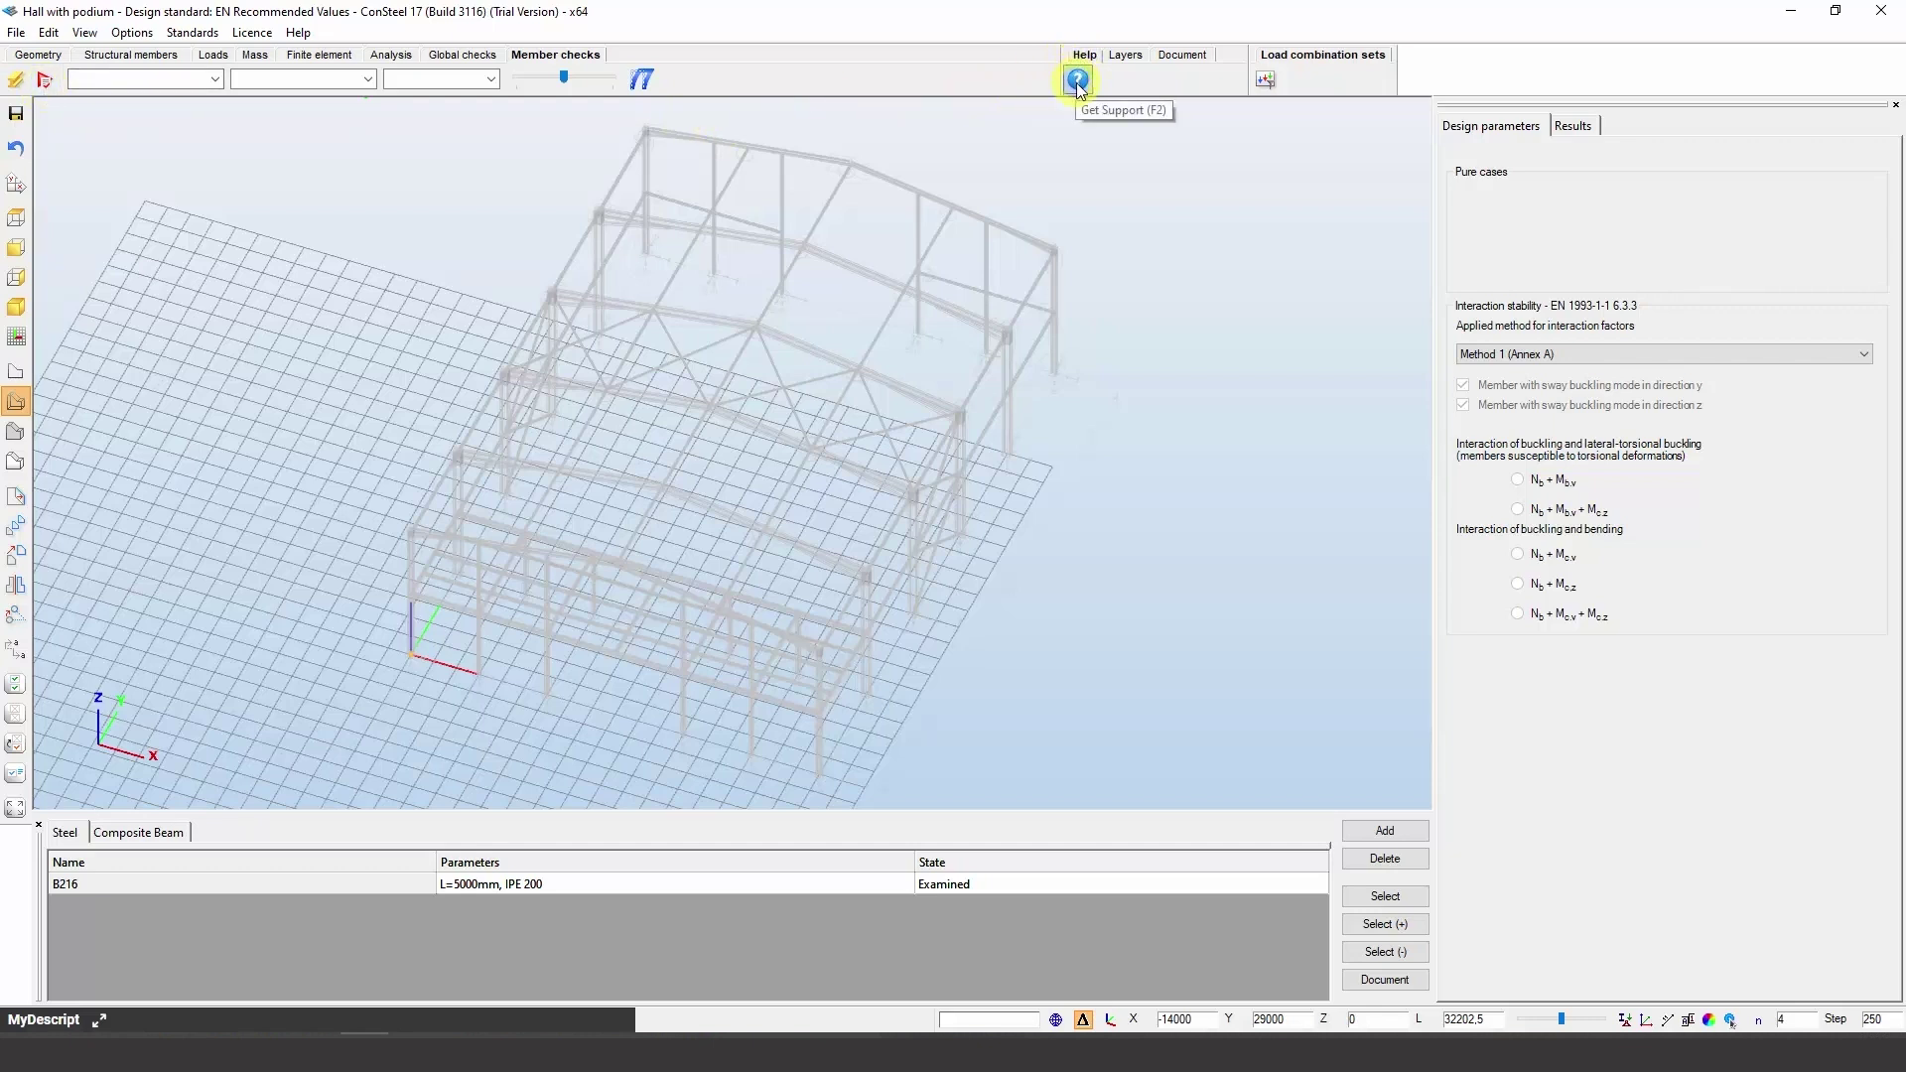
Look over the Layers, Document and Load combination sets, then return to the Geometry workspace
left_click(1114, 57)
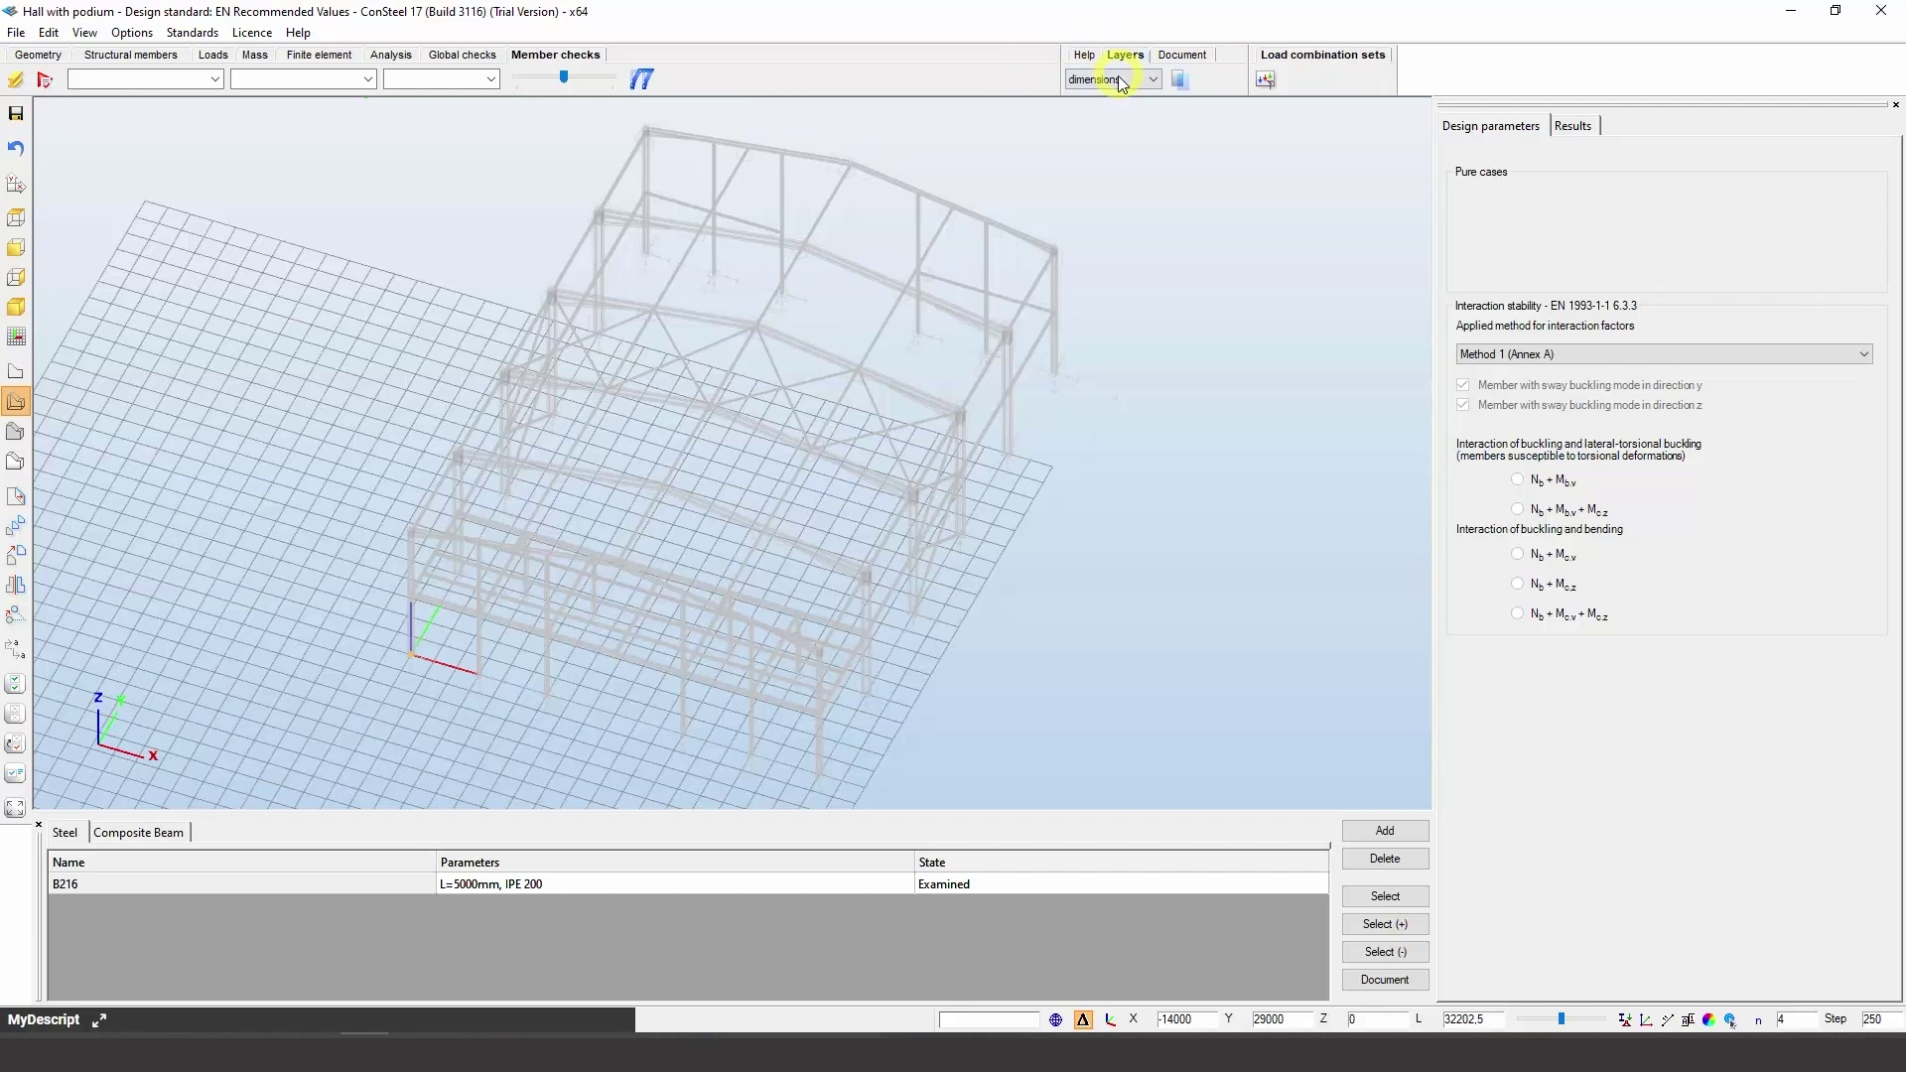
left_click(1174, 57)
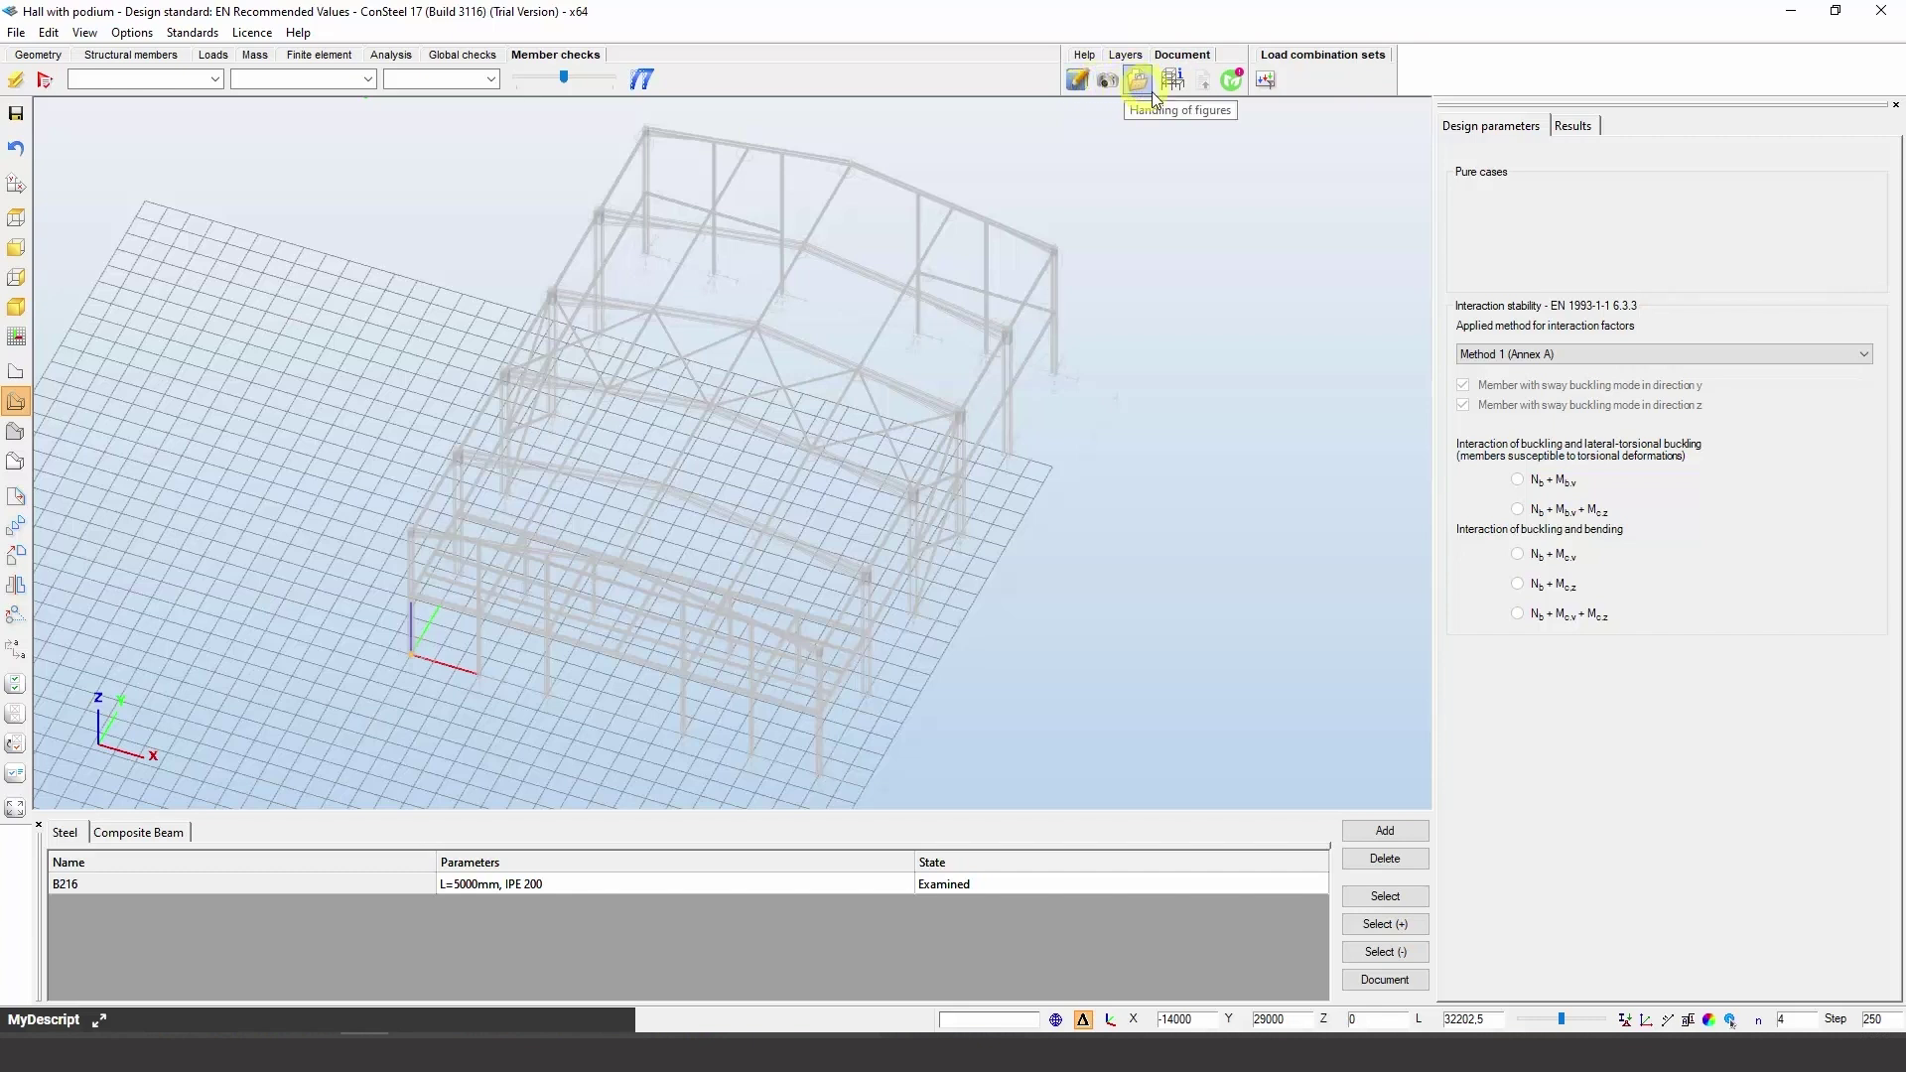
left_click(1266, 82)
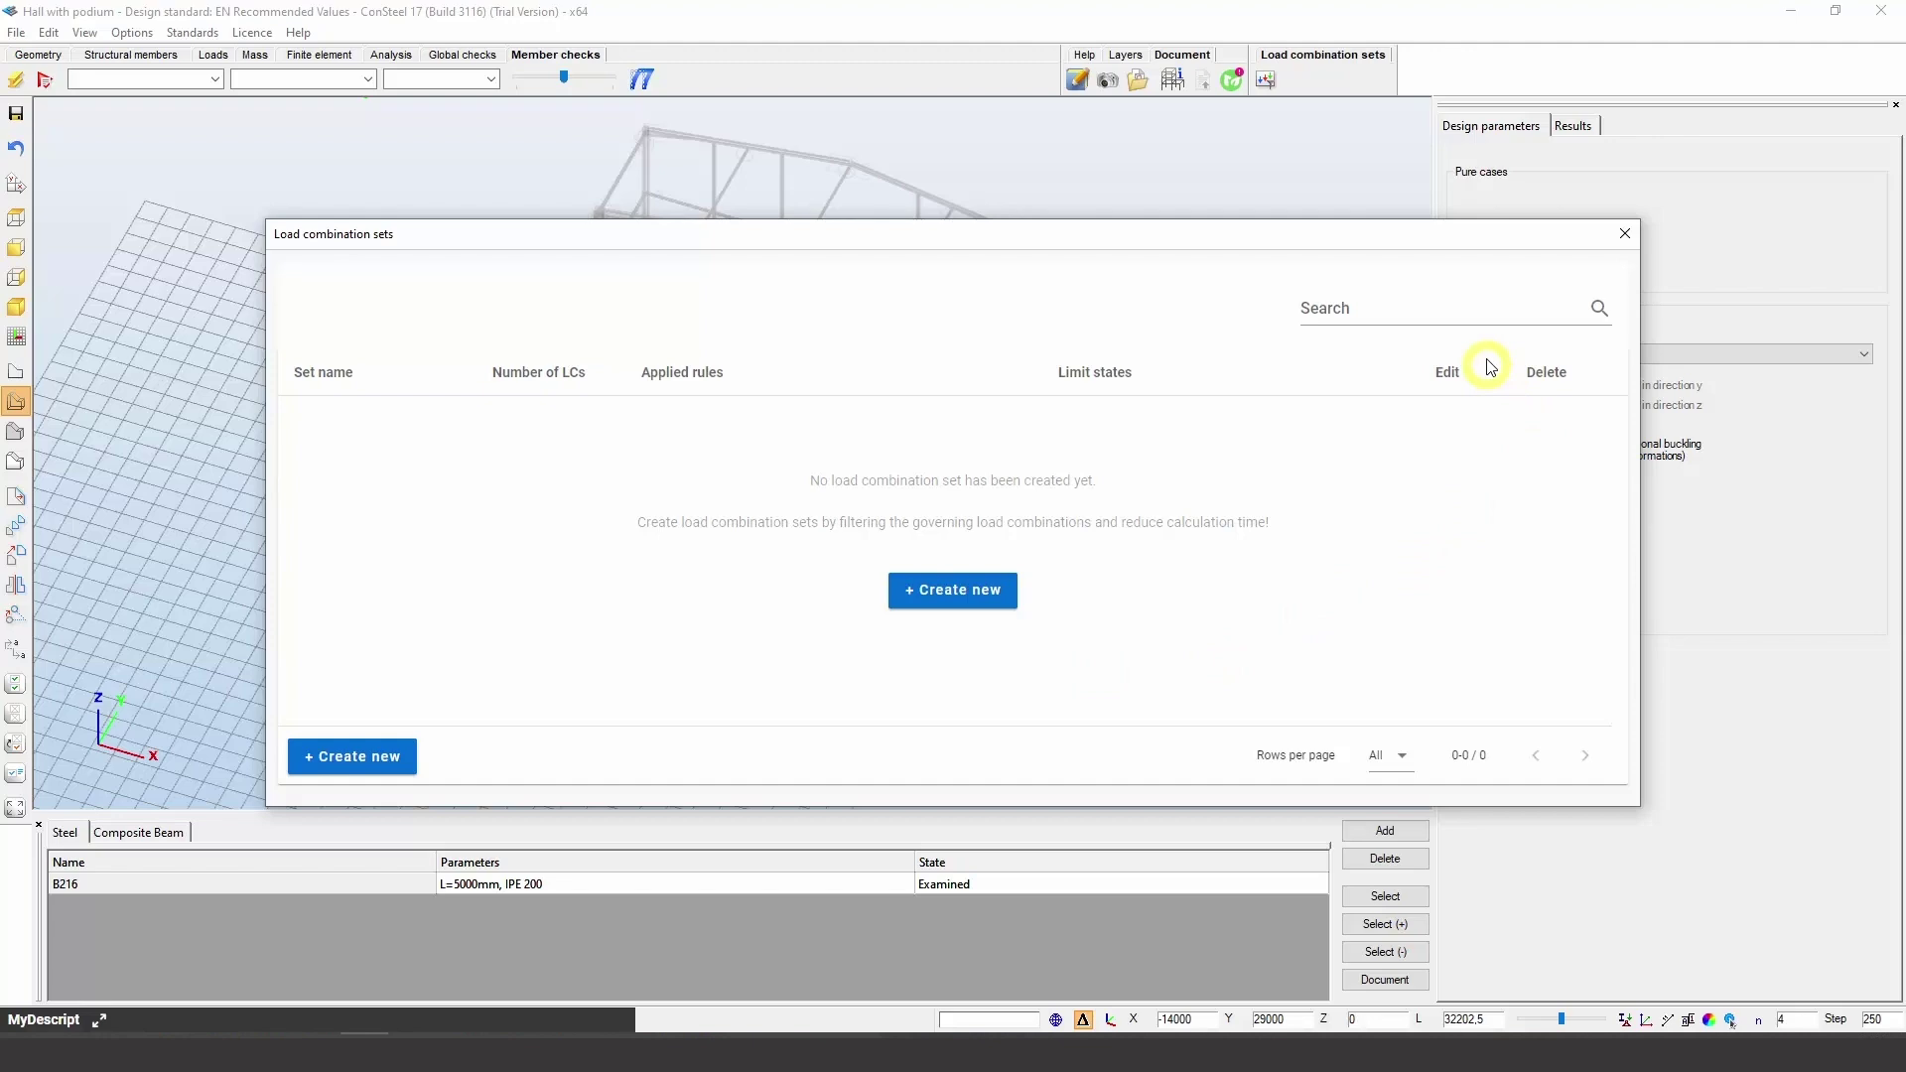
left_click(1625, 236)
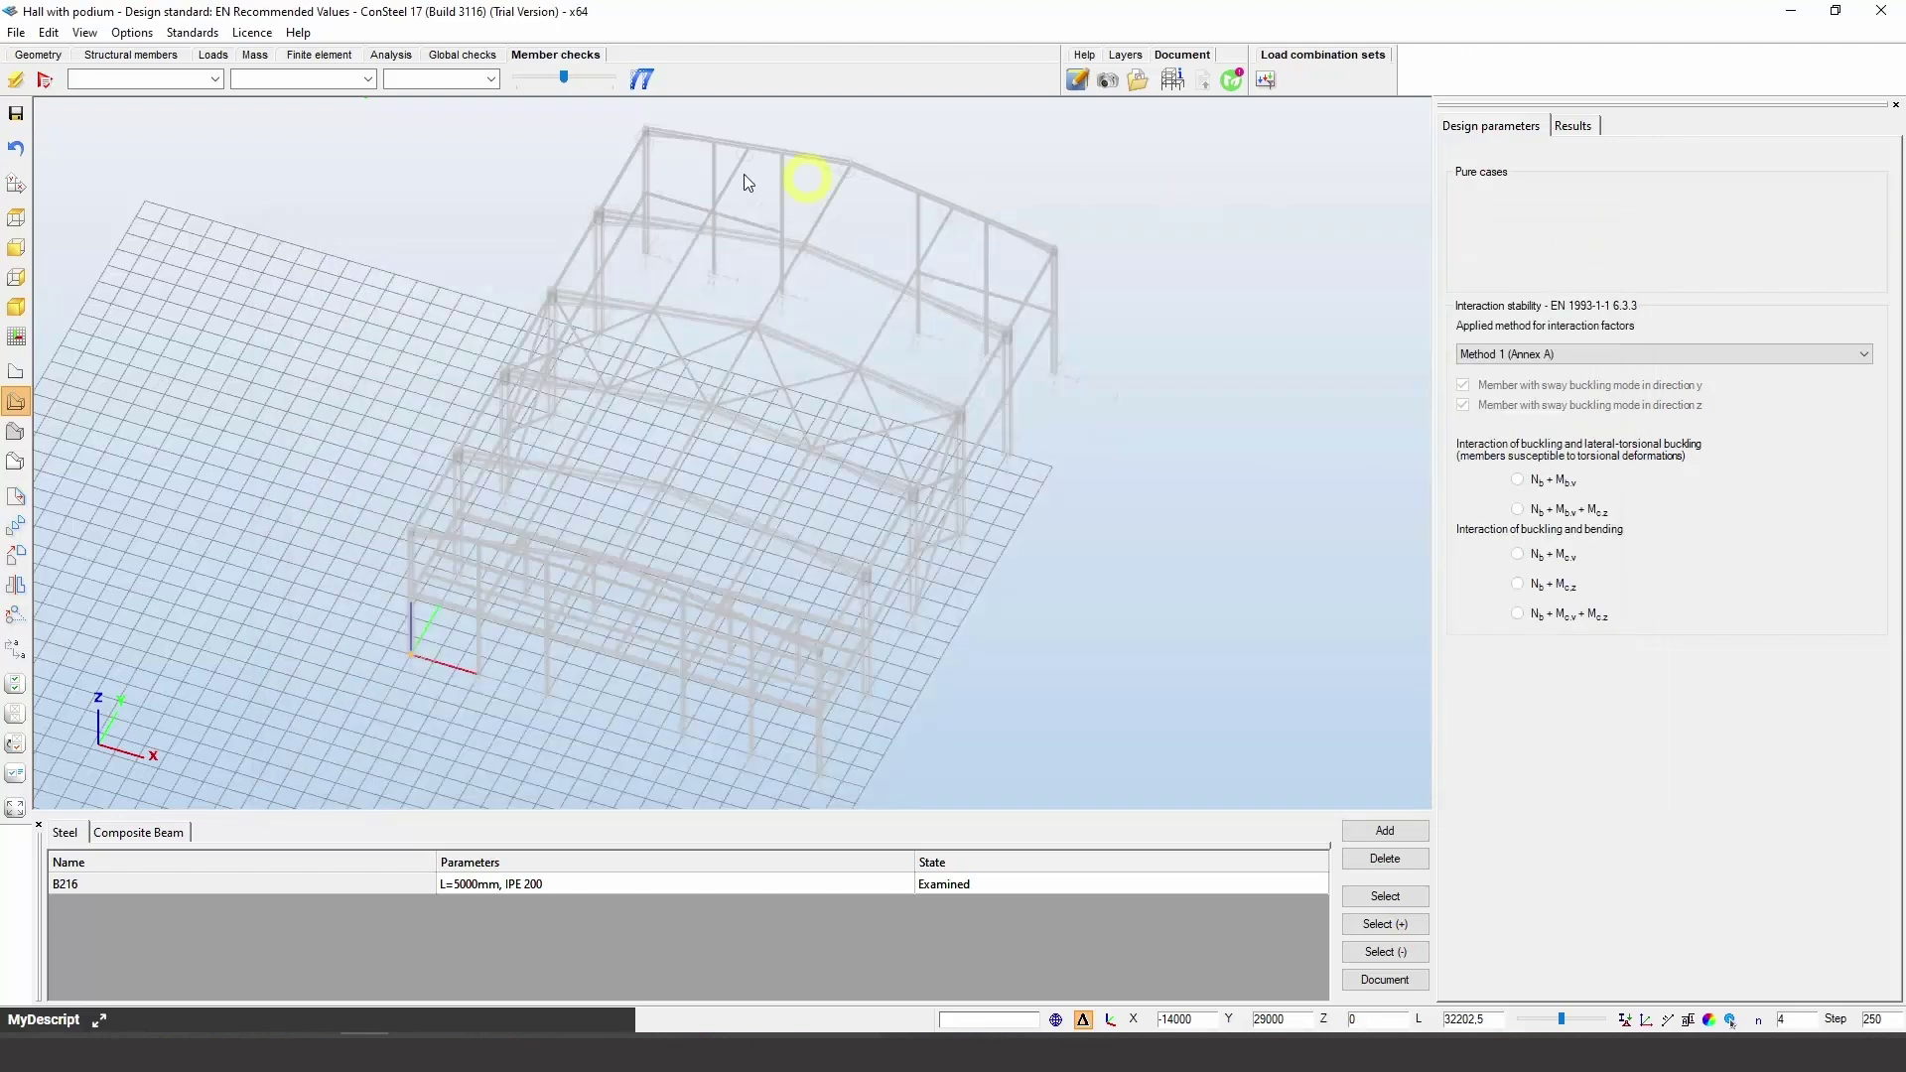
left_click(47, 54)
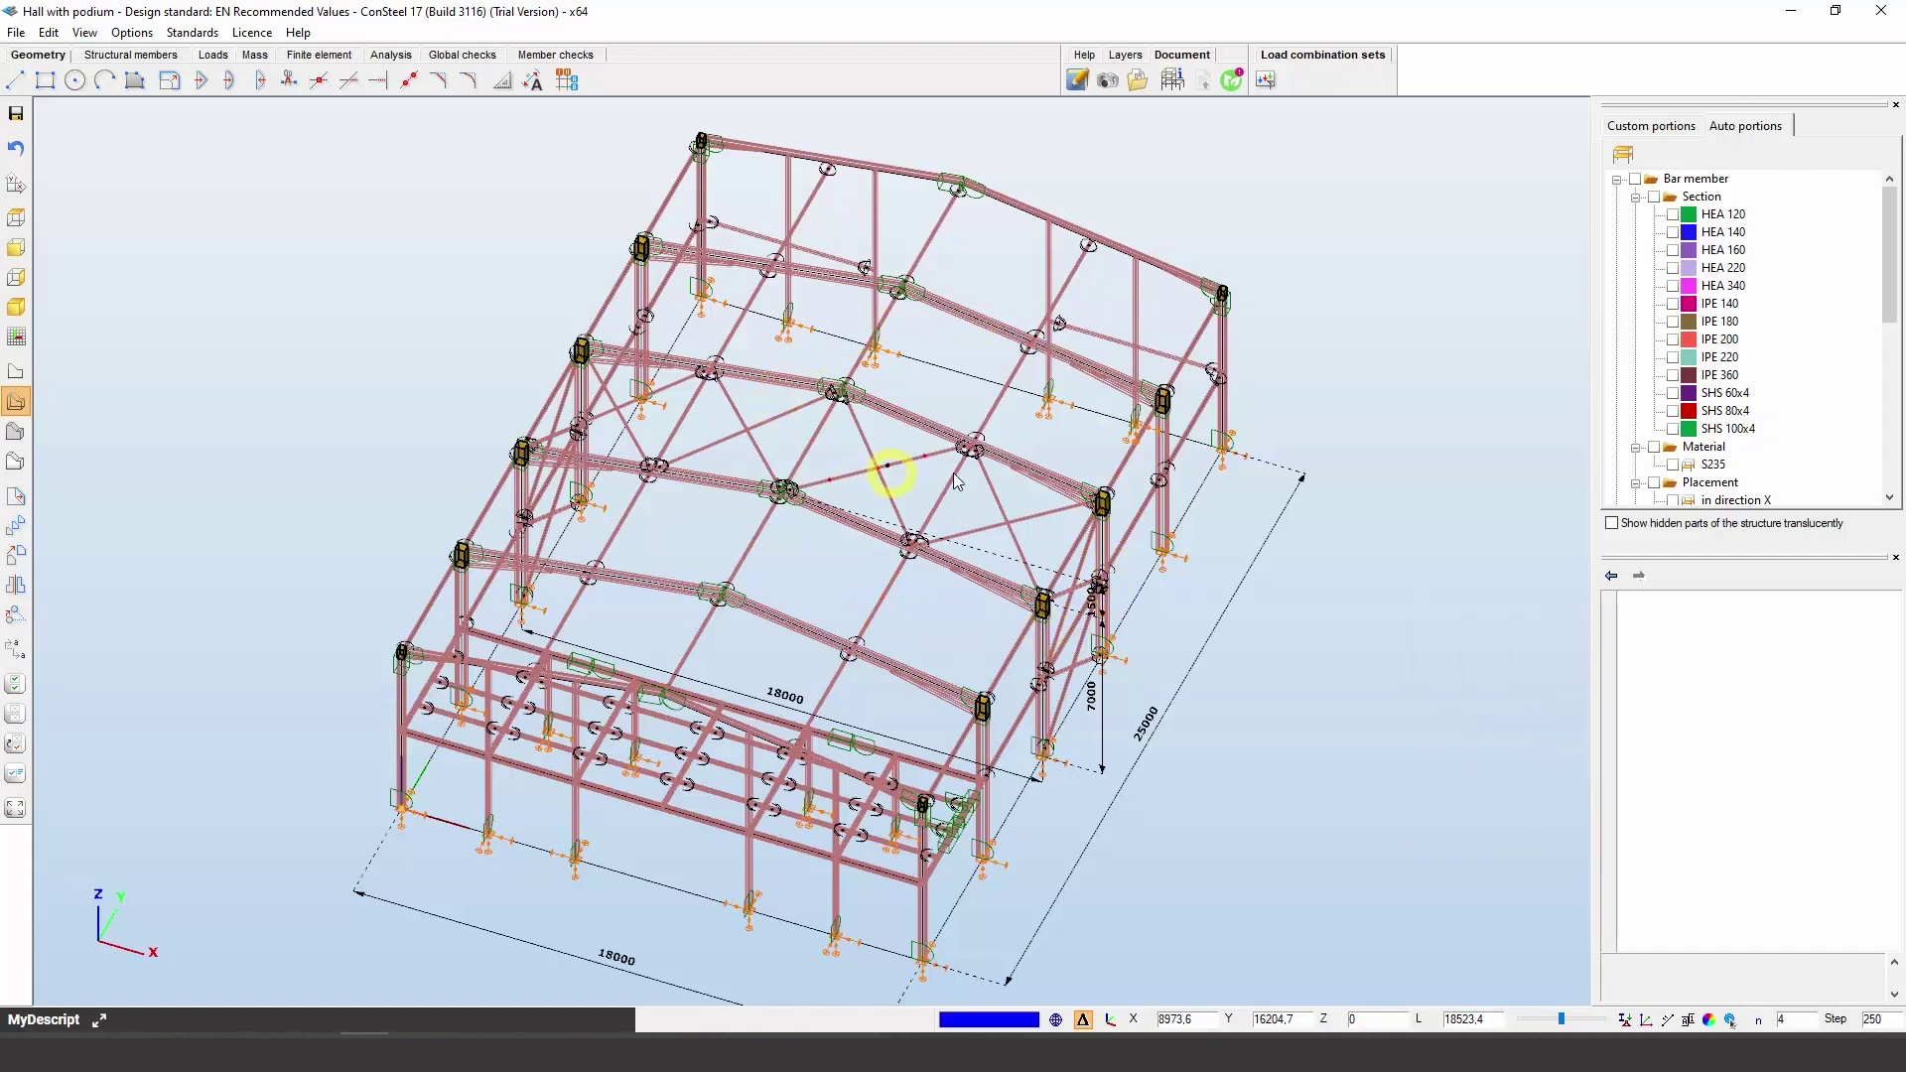
scroll(861, 394, "down", 3)
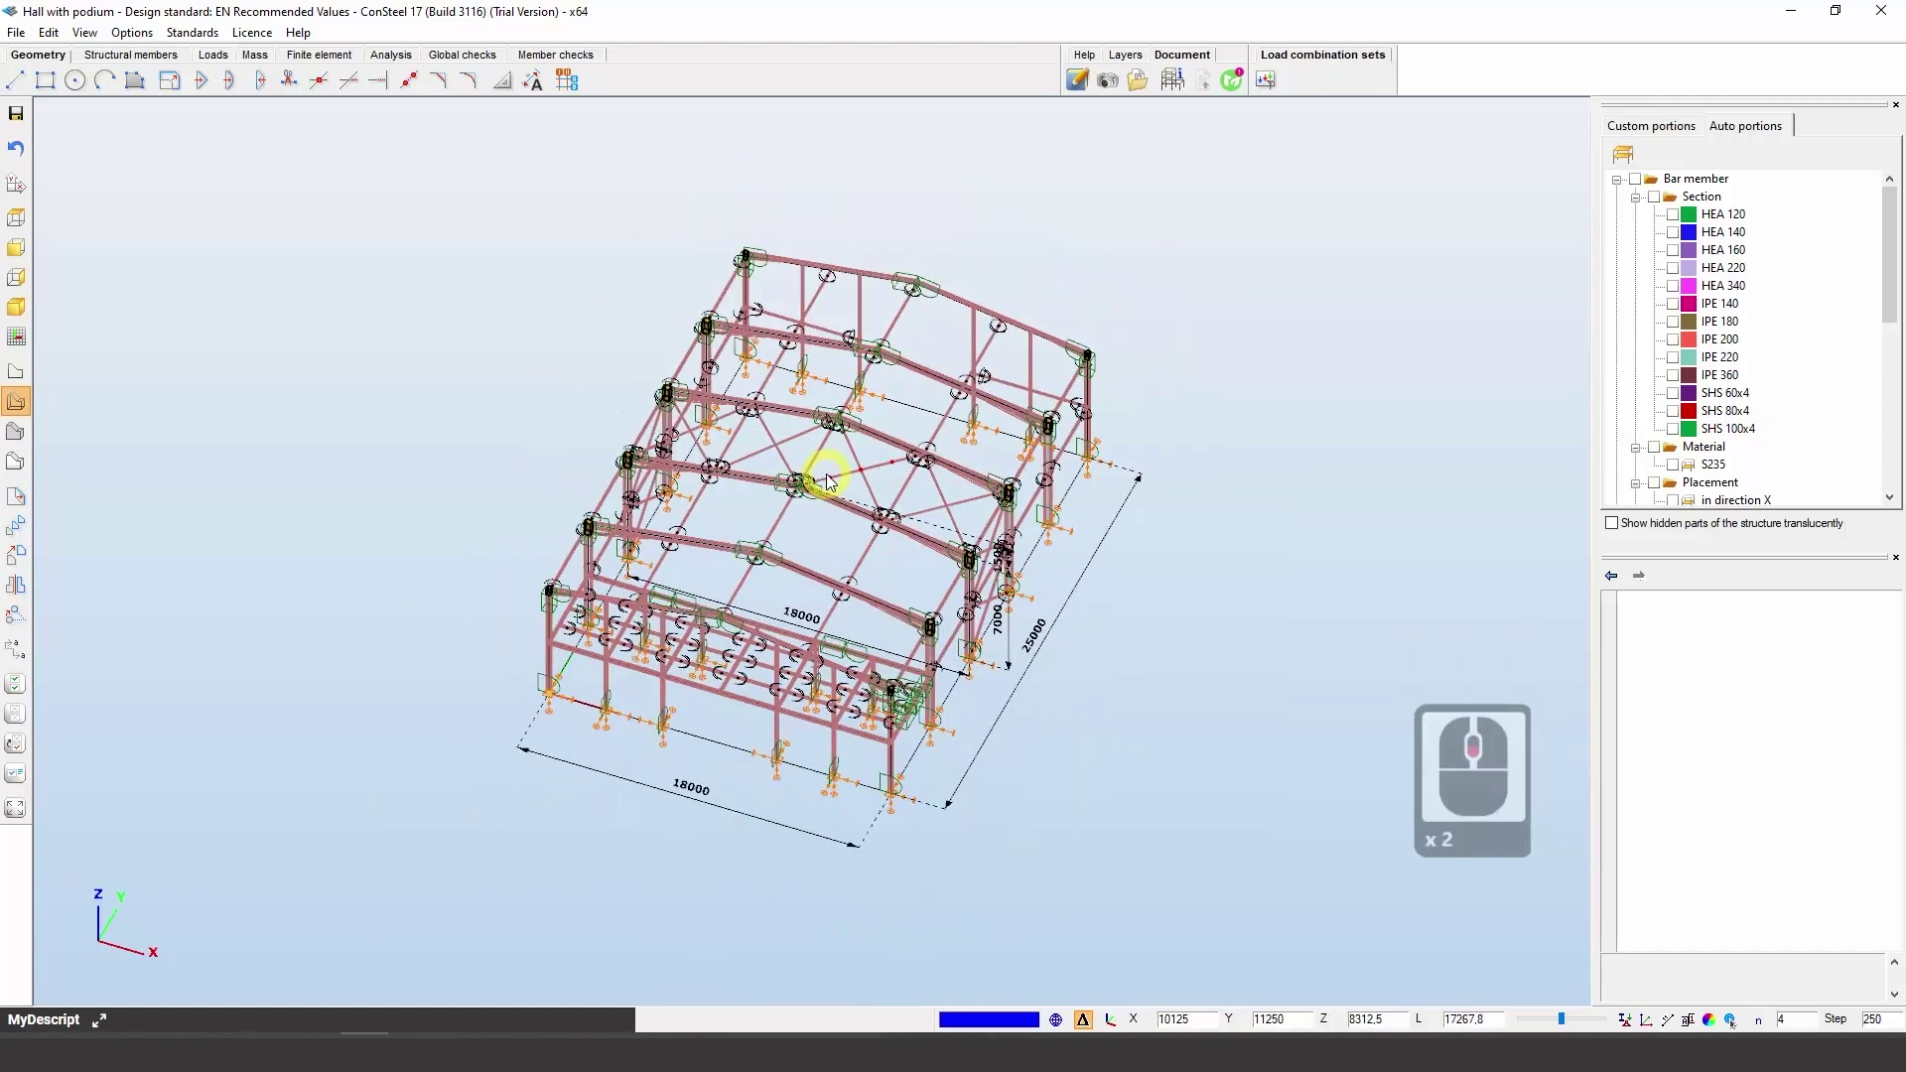
scroll(829, 481, "up", 3)
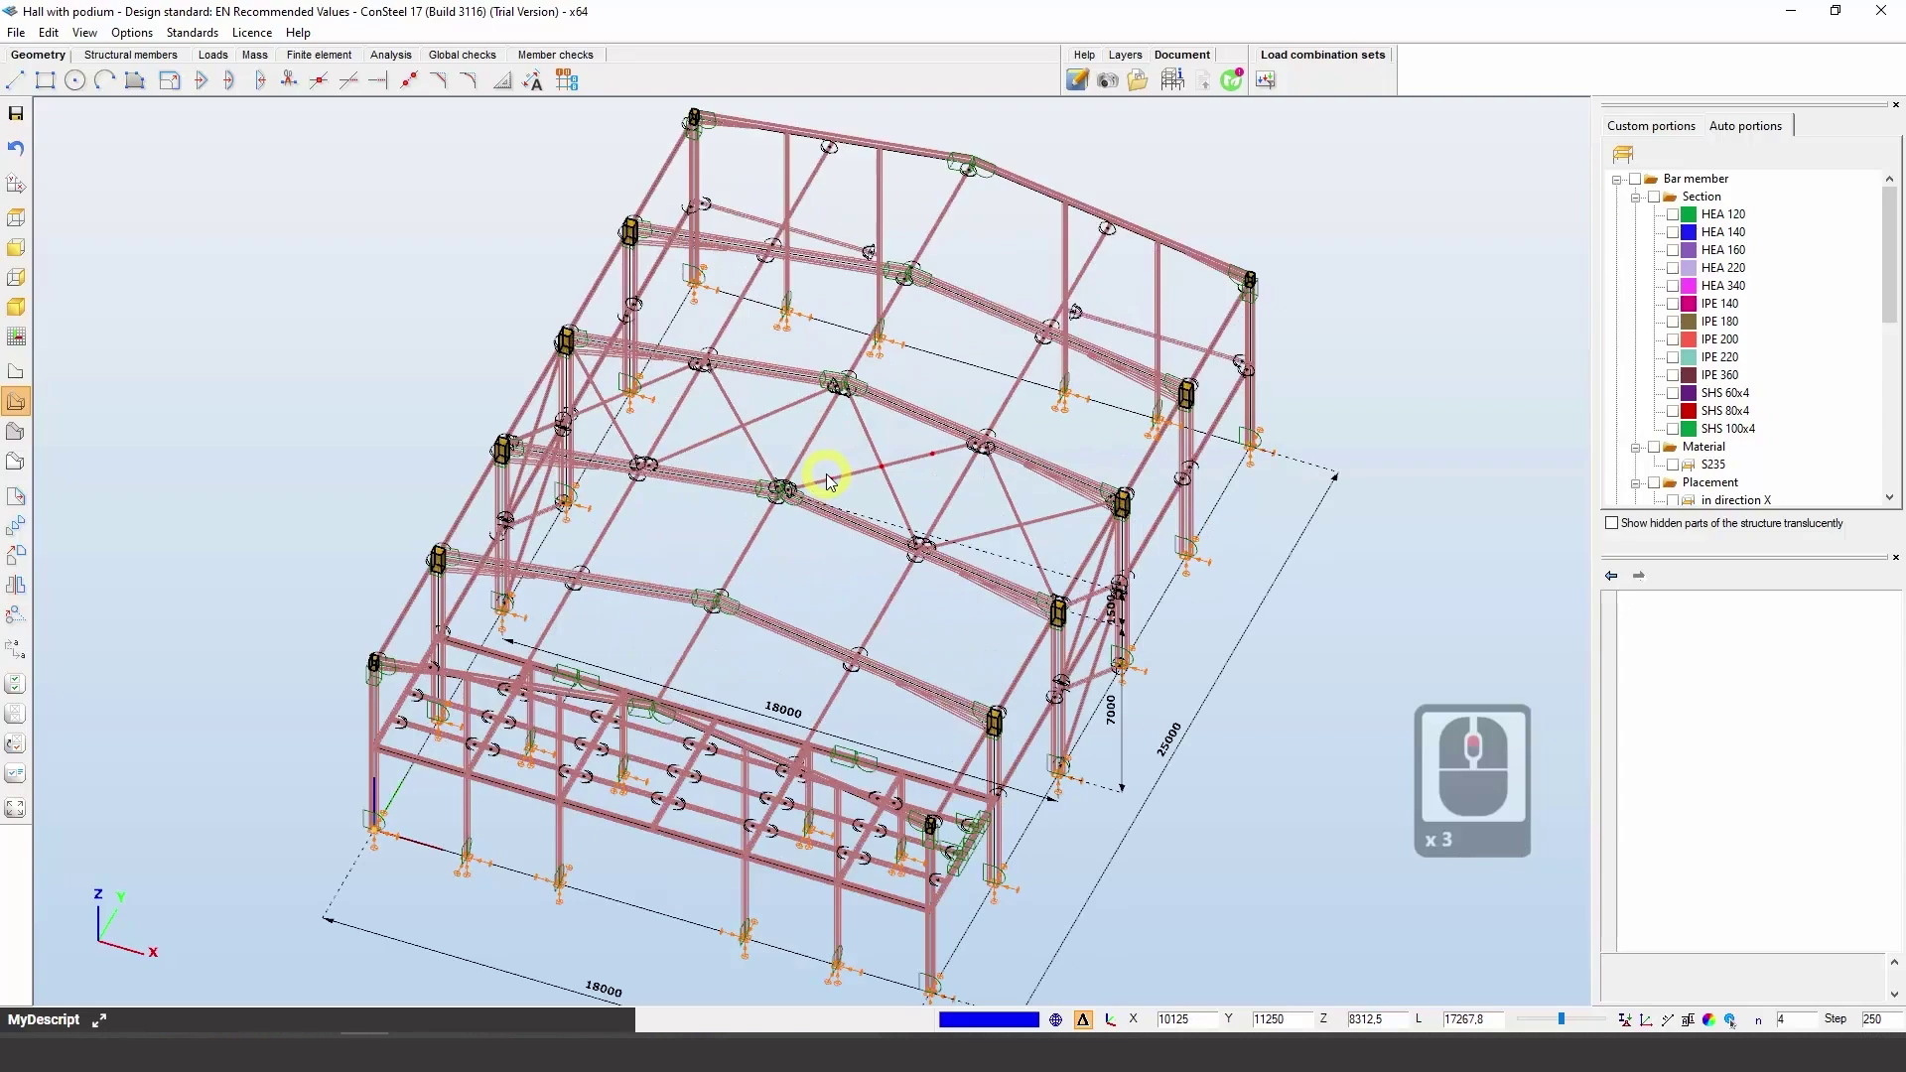
middle_click_drag(829, 482, 856, 450)
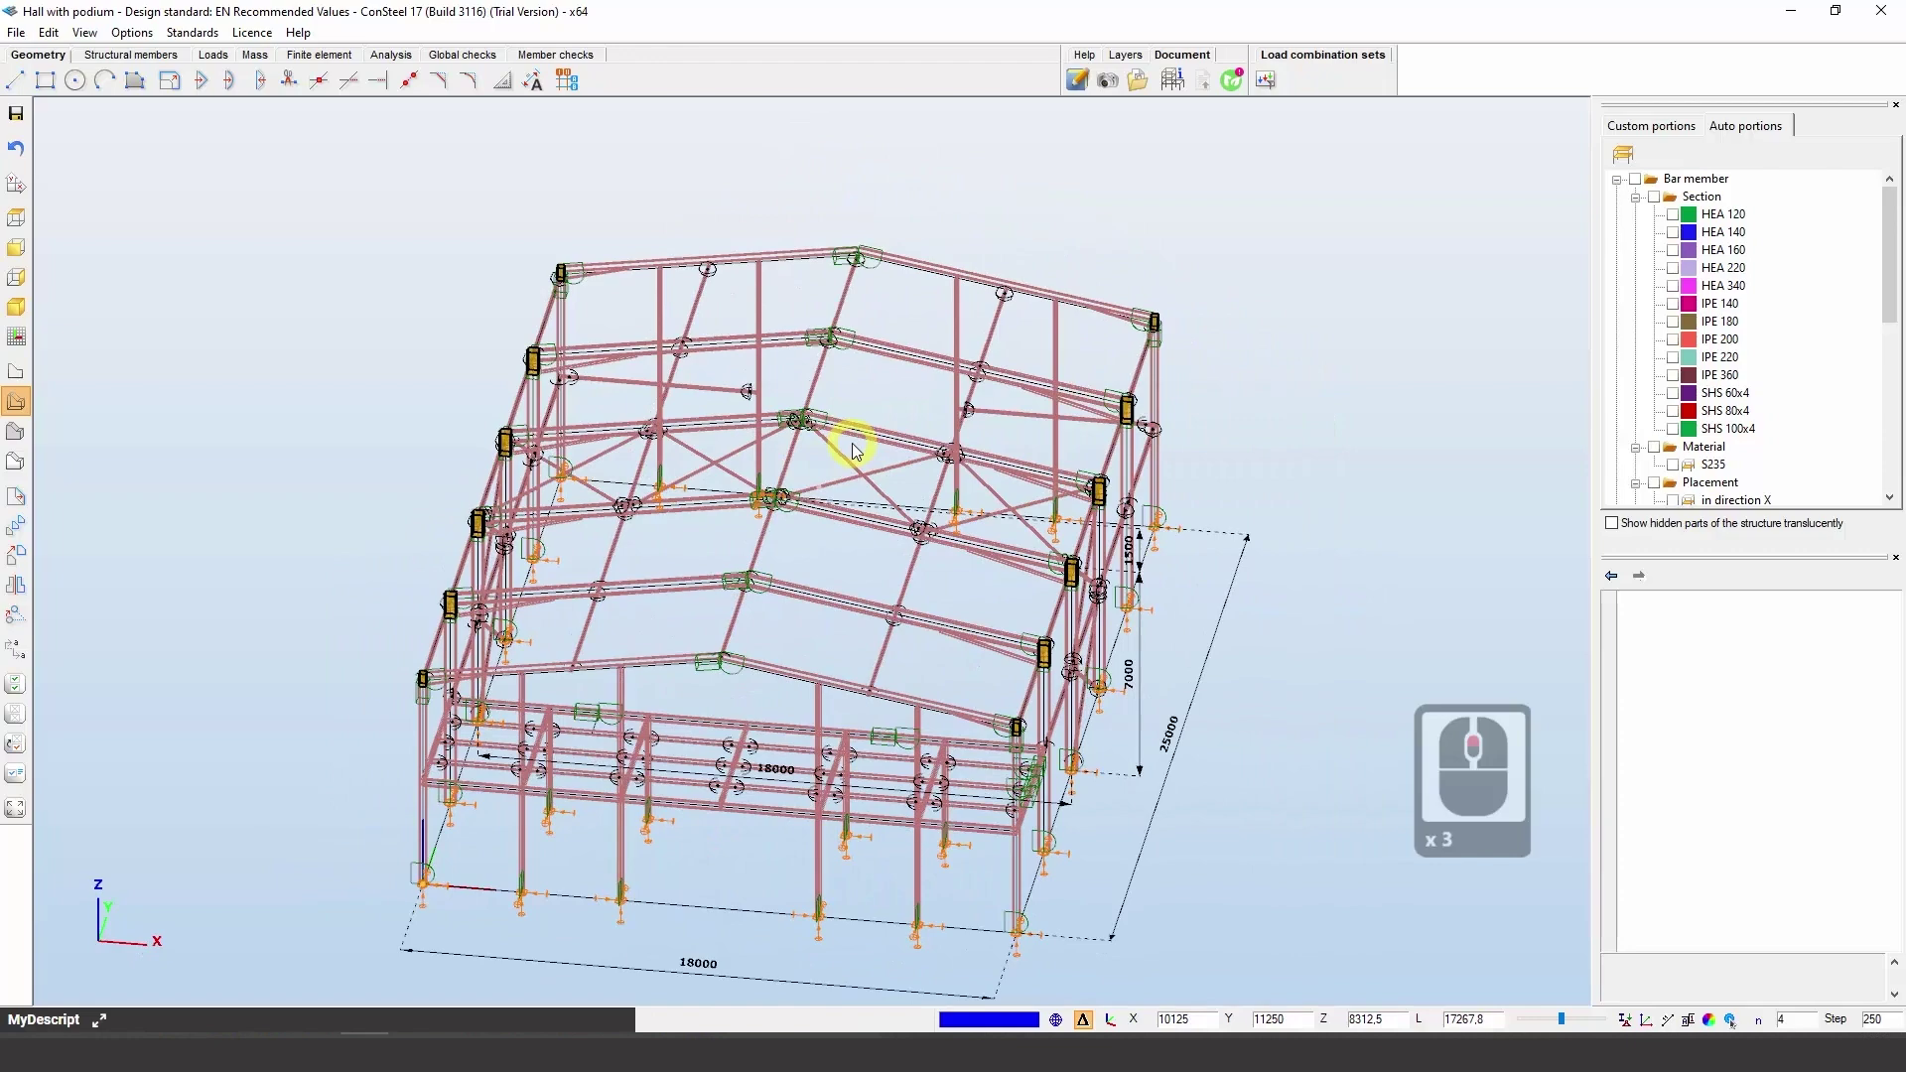
left_click(856, 449, "alt")
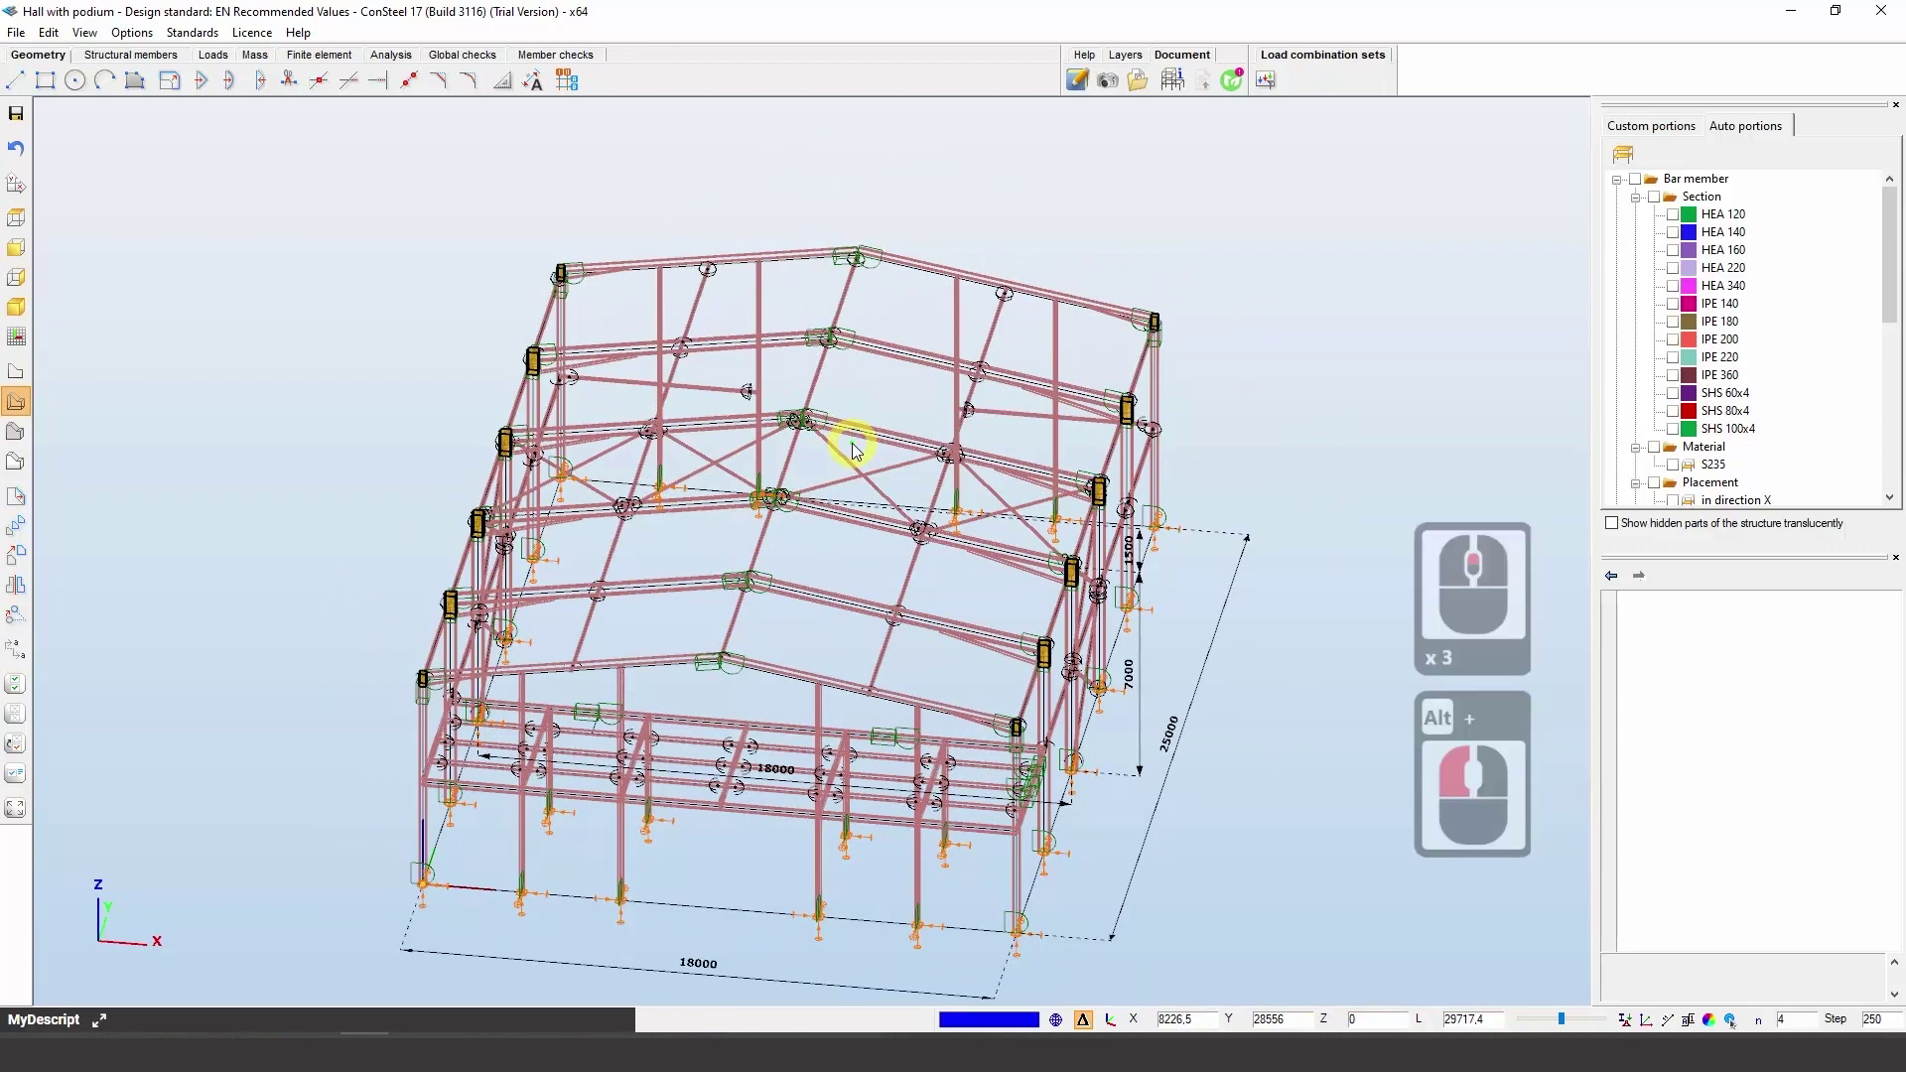
scroll(856, 449, "down", 5)
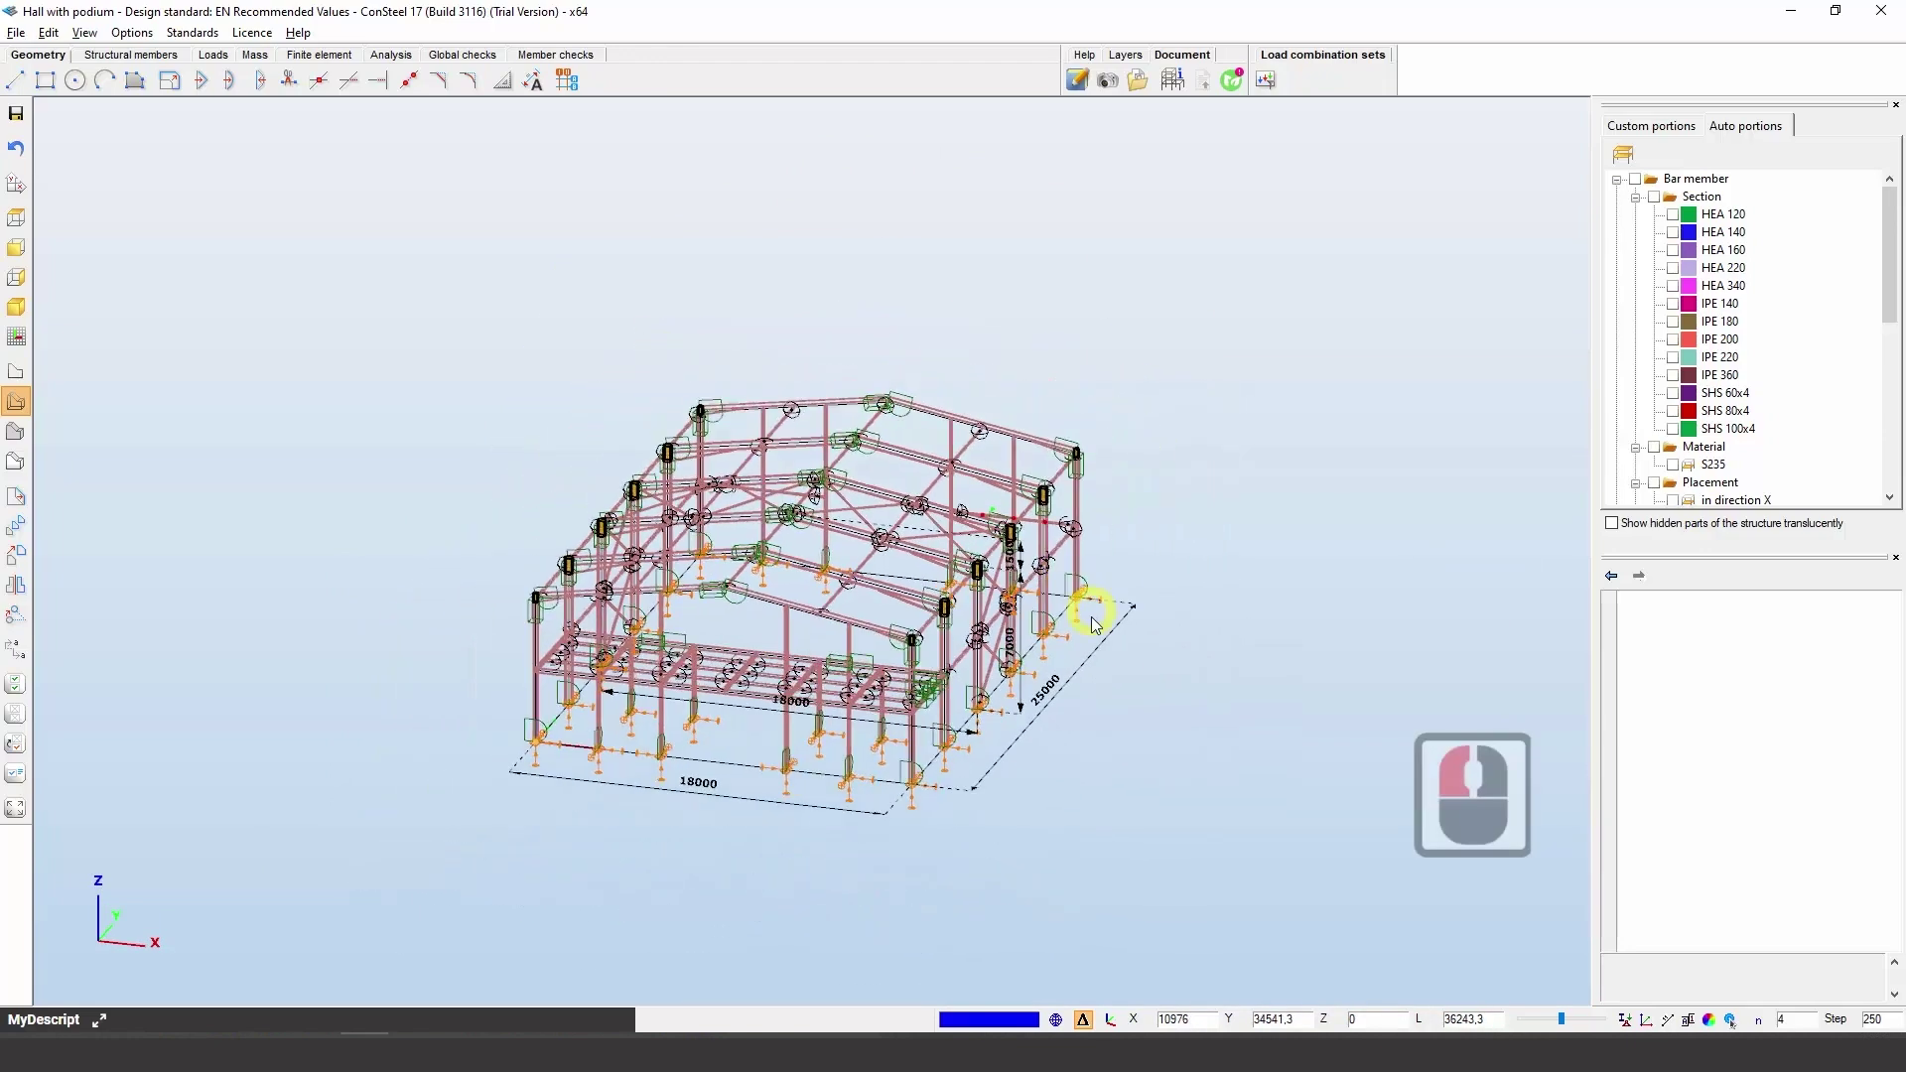
left_click_drag(1084, 586, 1063, 508)
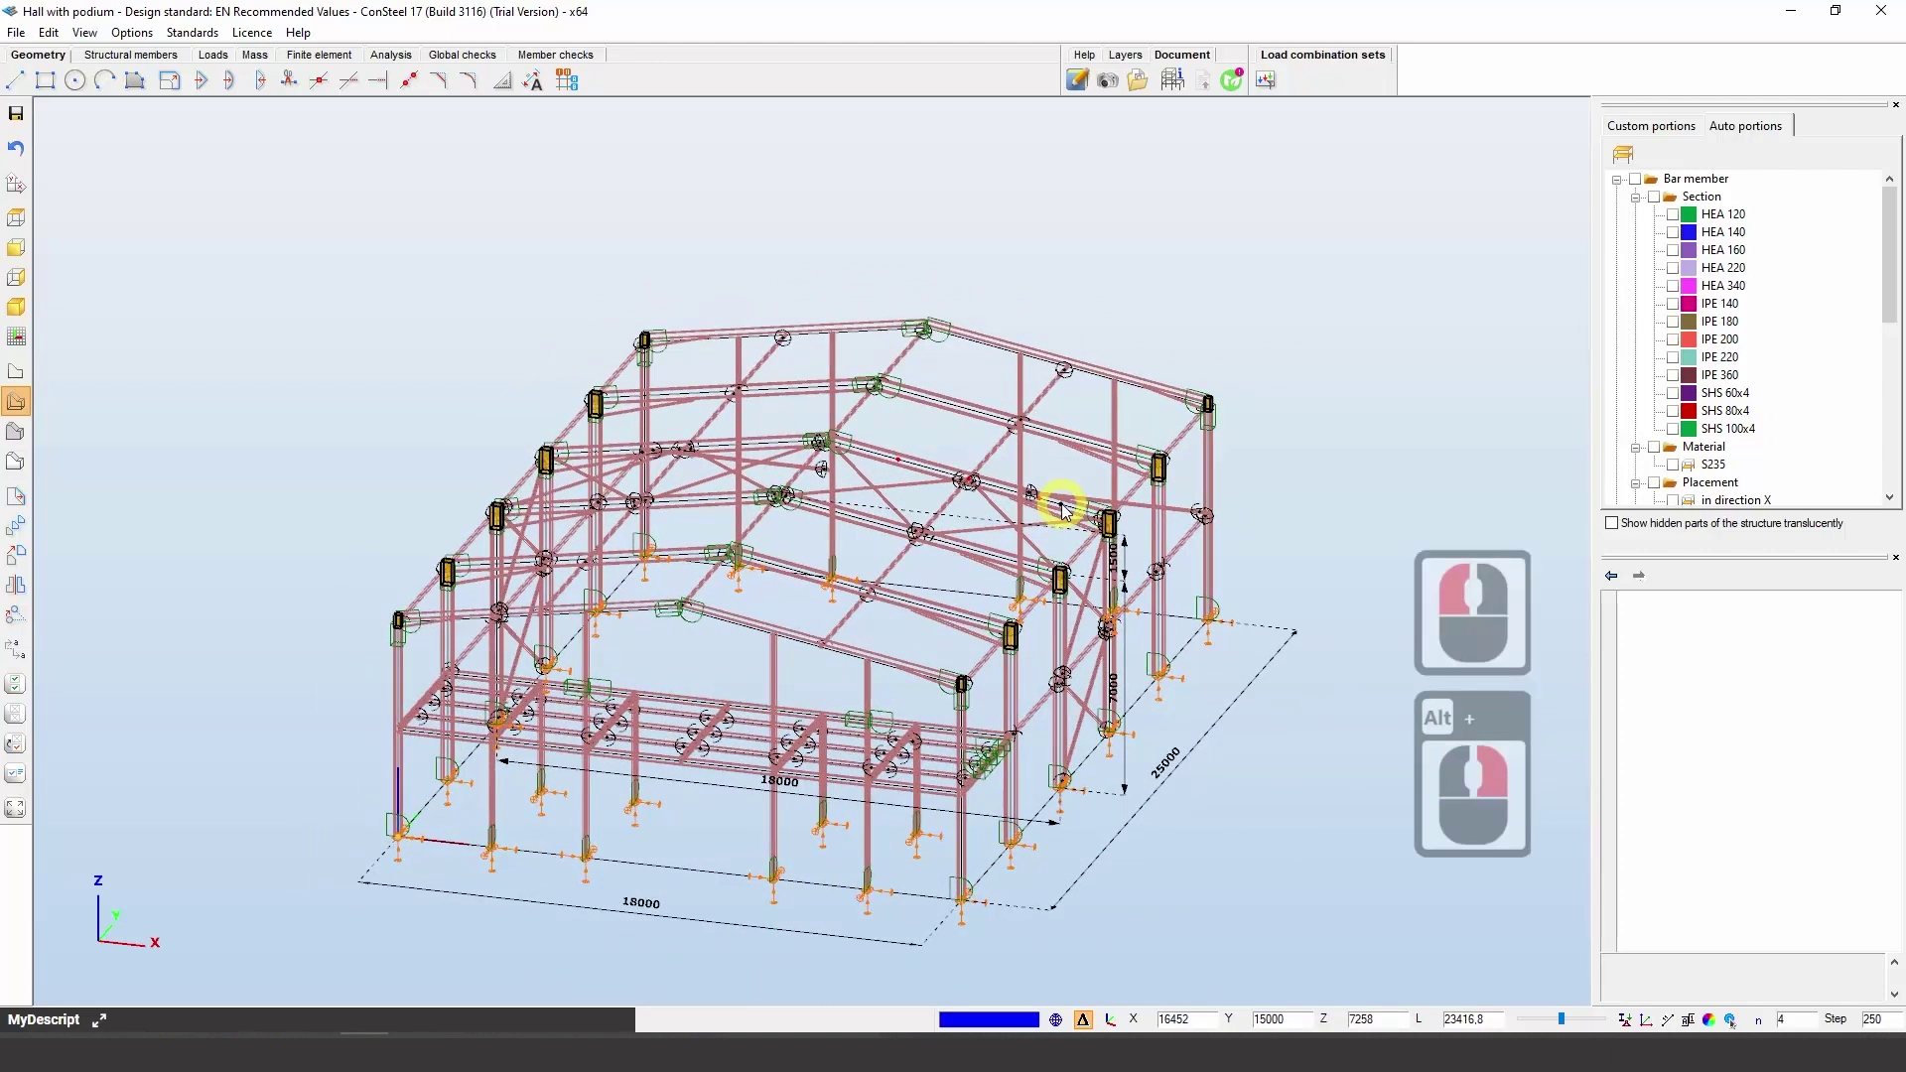
key("Right")
key("Right")
key("Right")
key("Right")
key("Right")
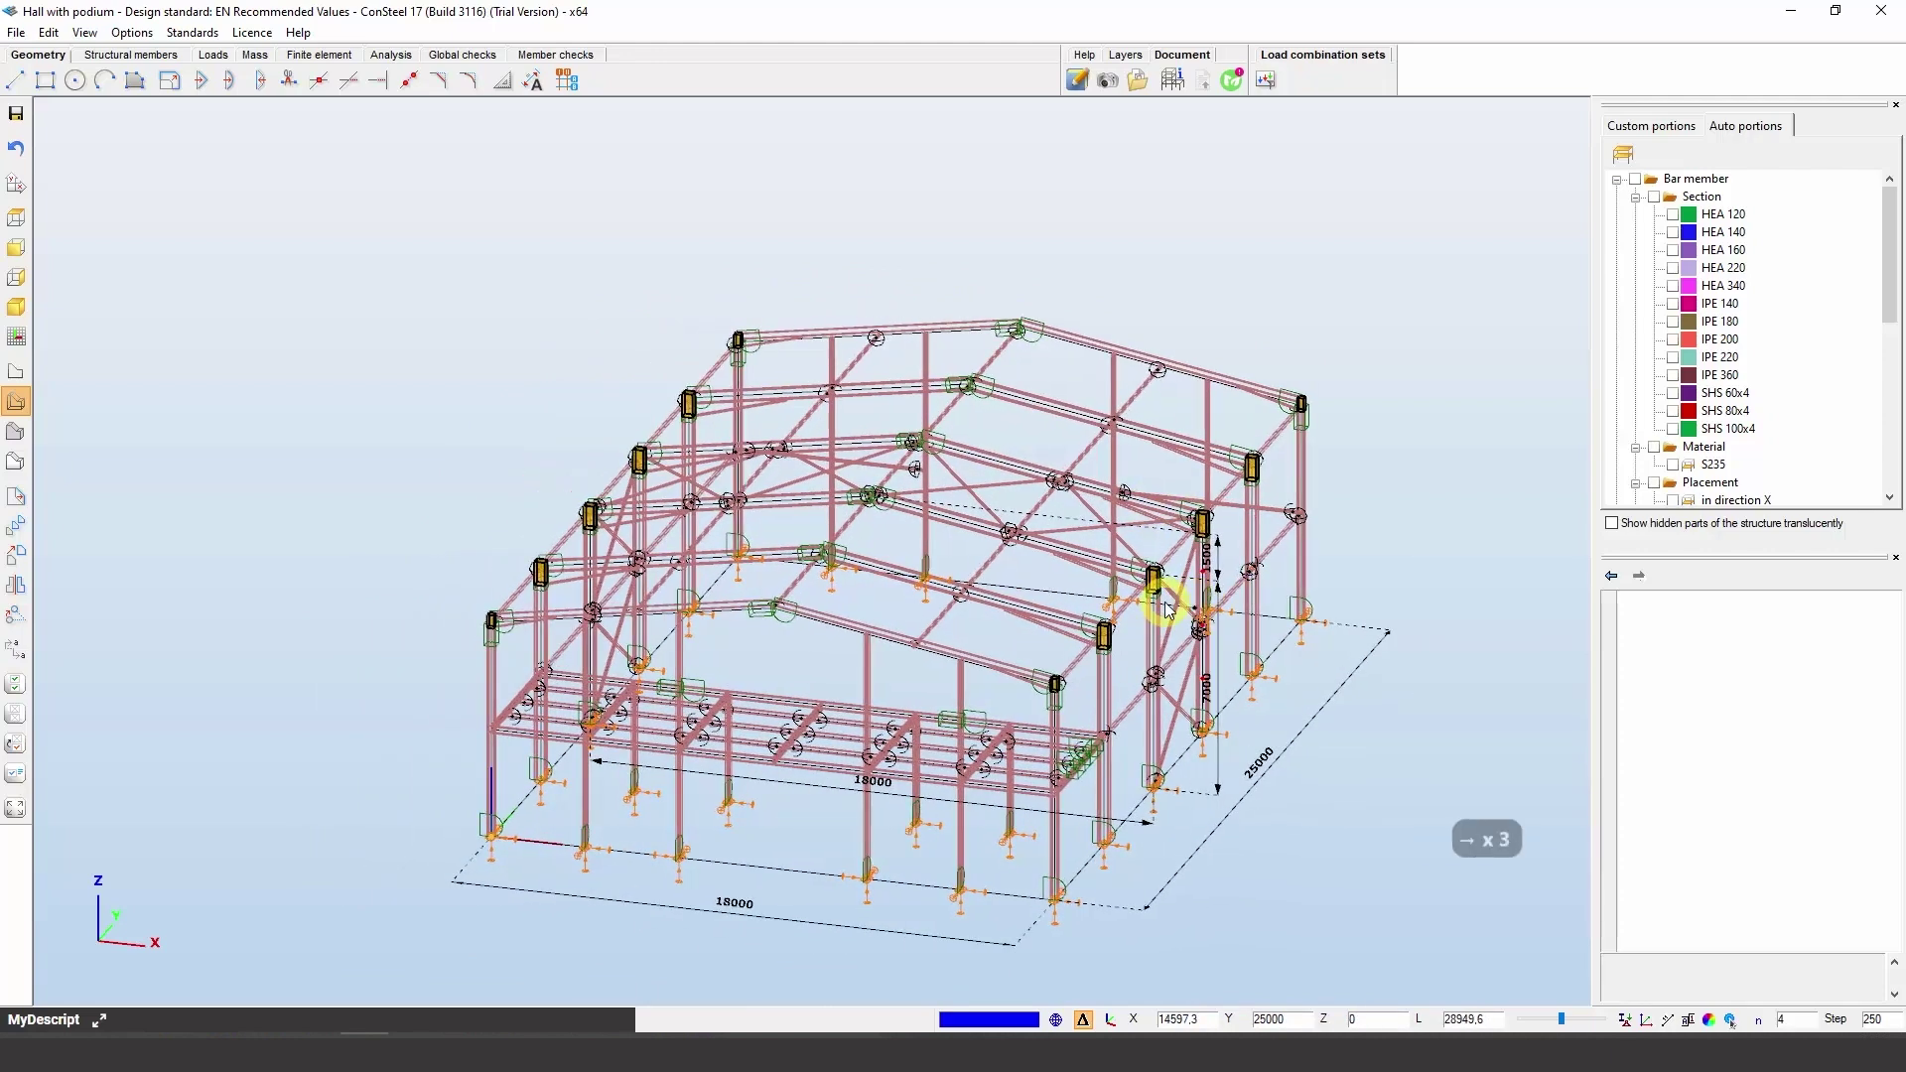
key("Left")
key("Left")
key("Left")
key("Left")
key("Left")
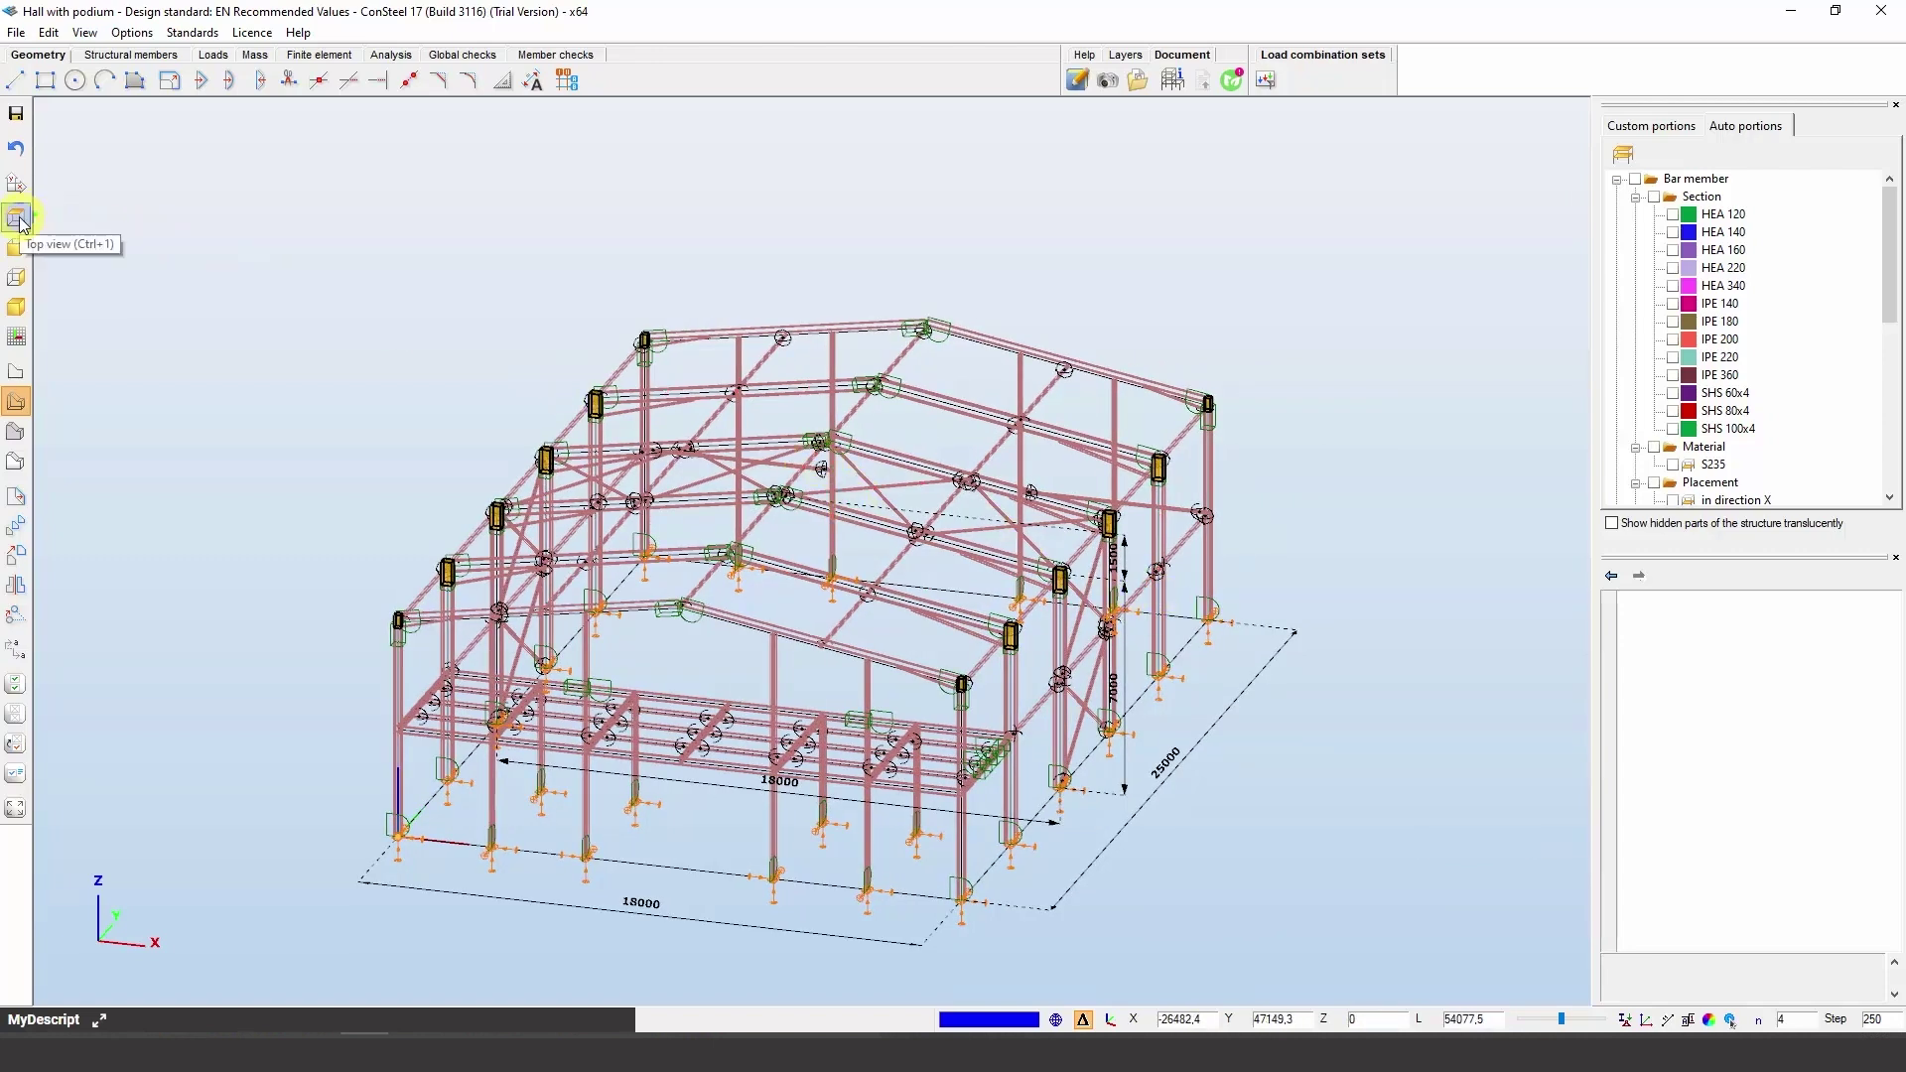
left_click(20, 222)
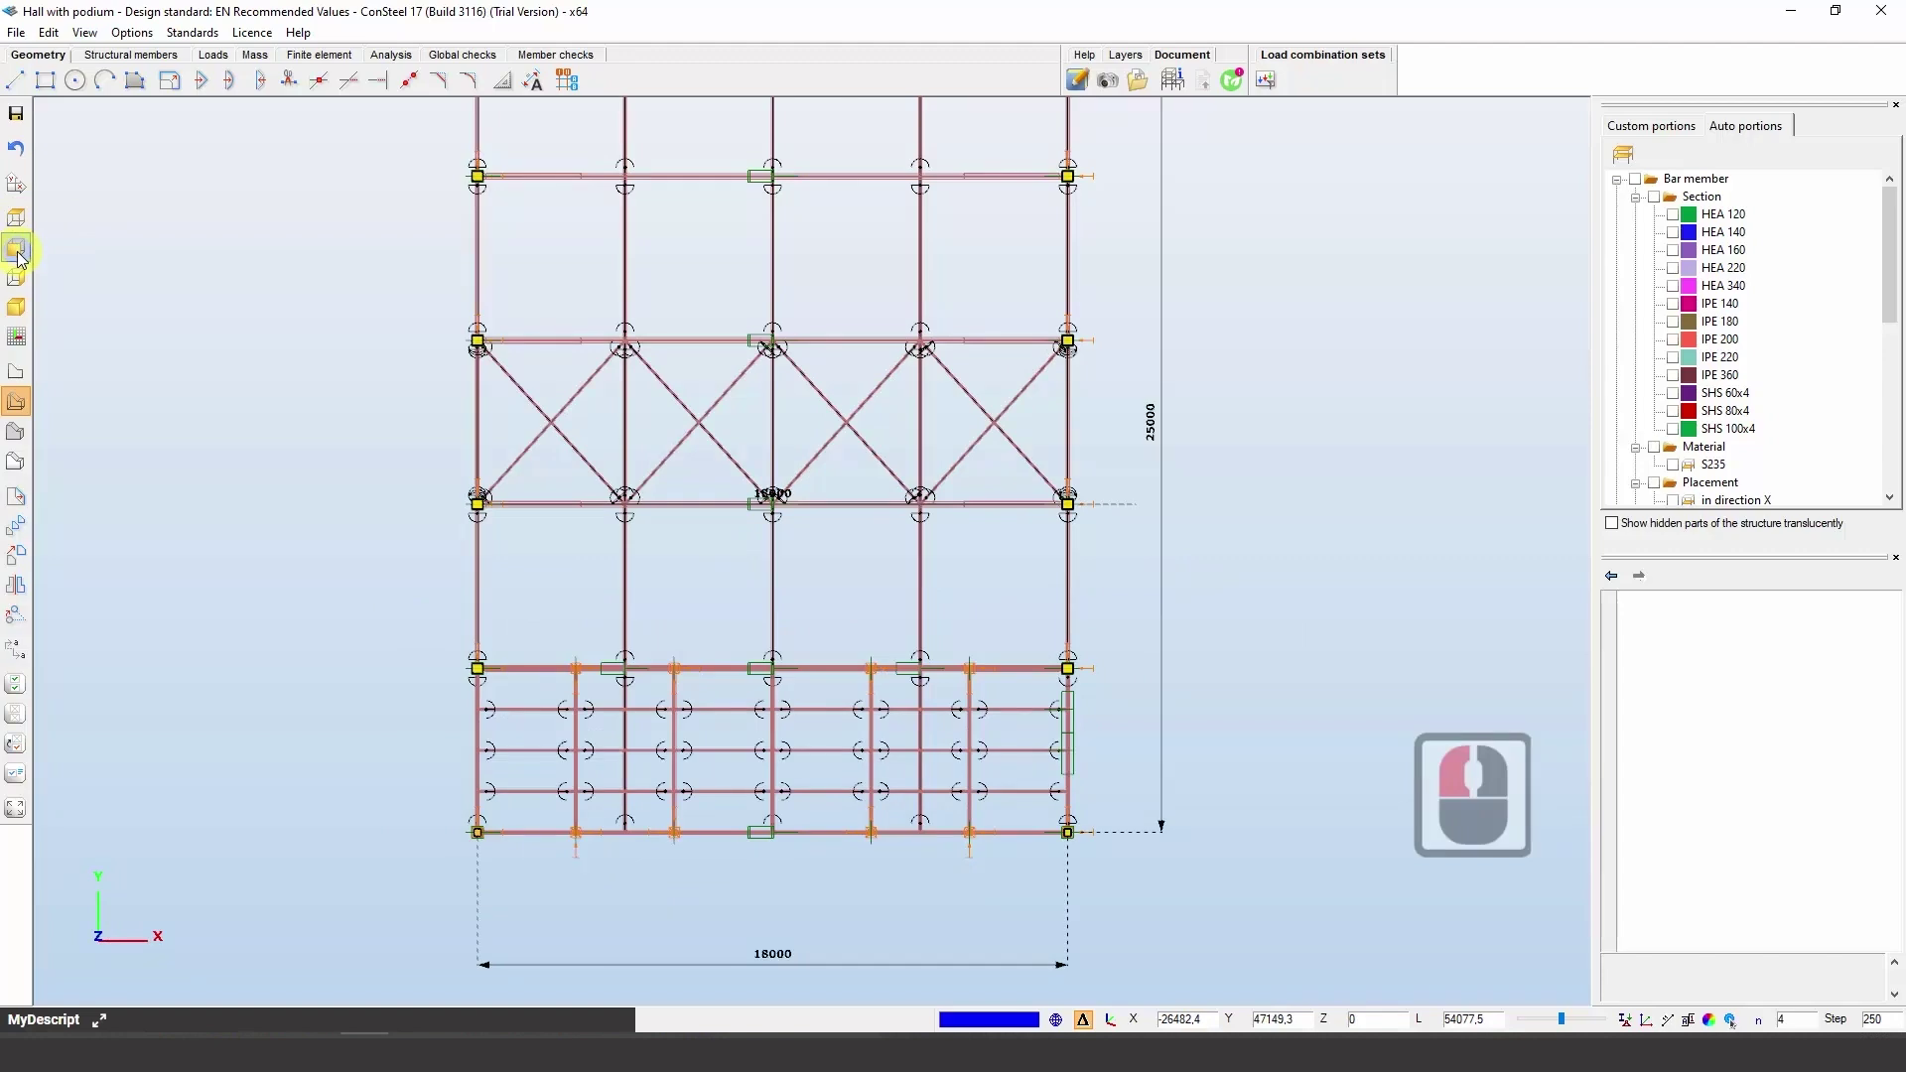
left_click(23, 263)
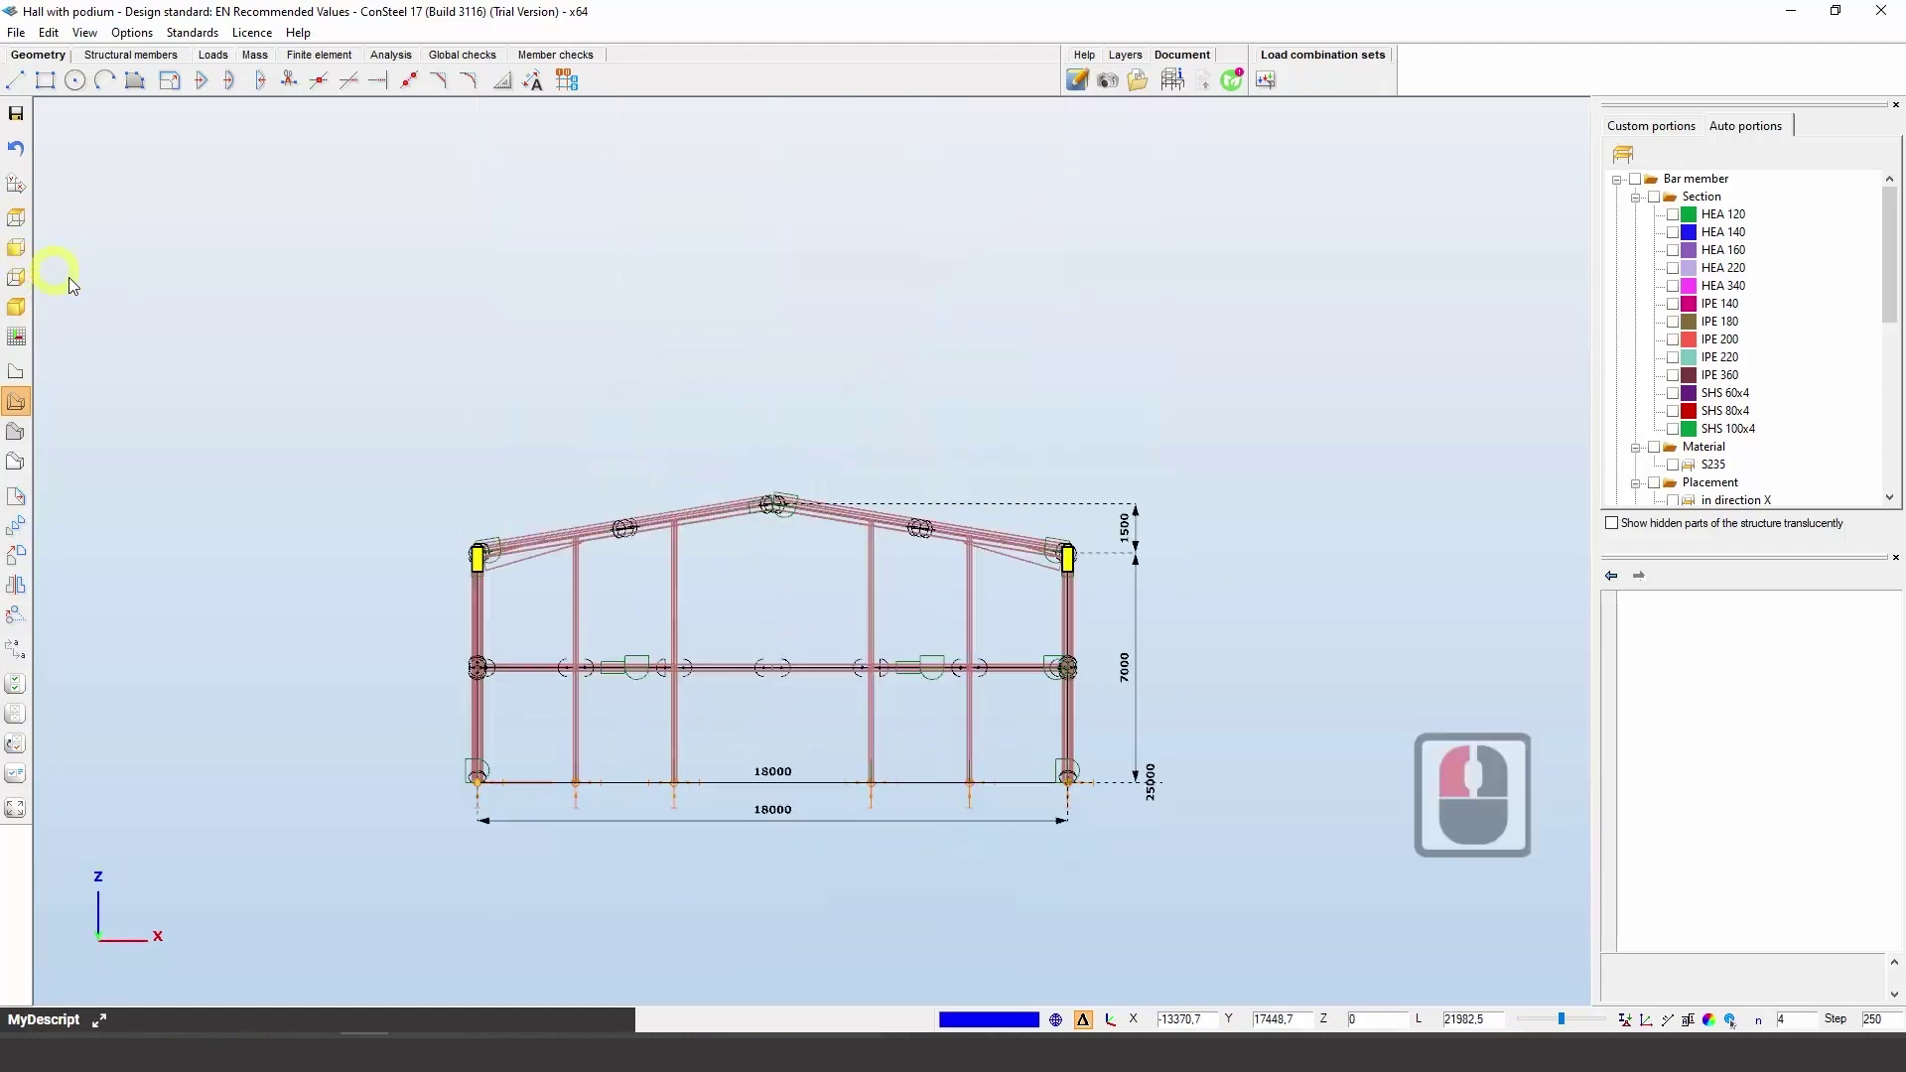
left_click(22, 277)
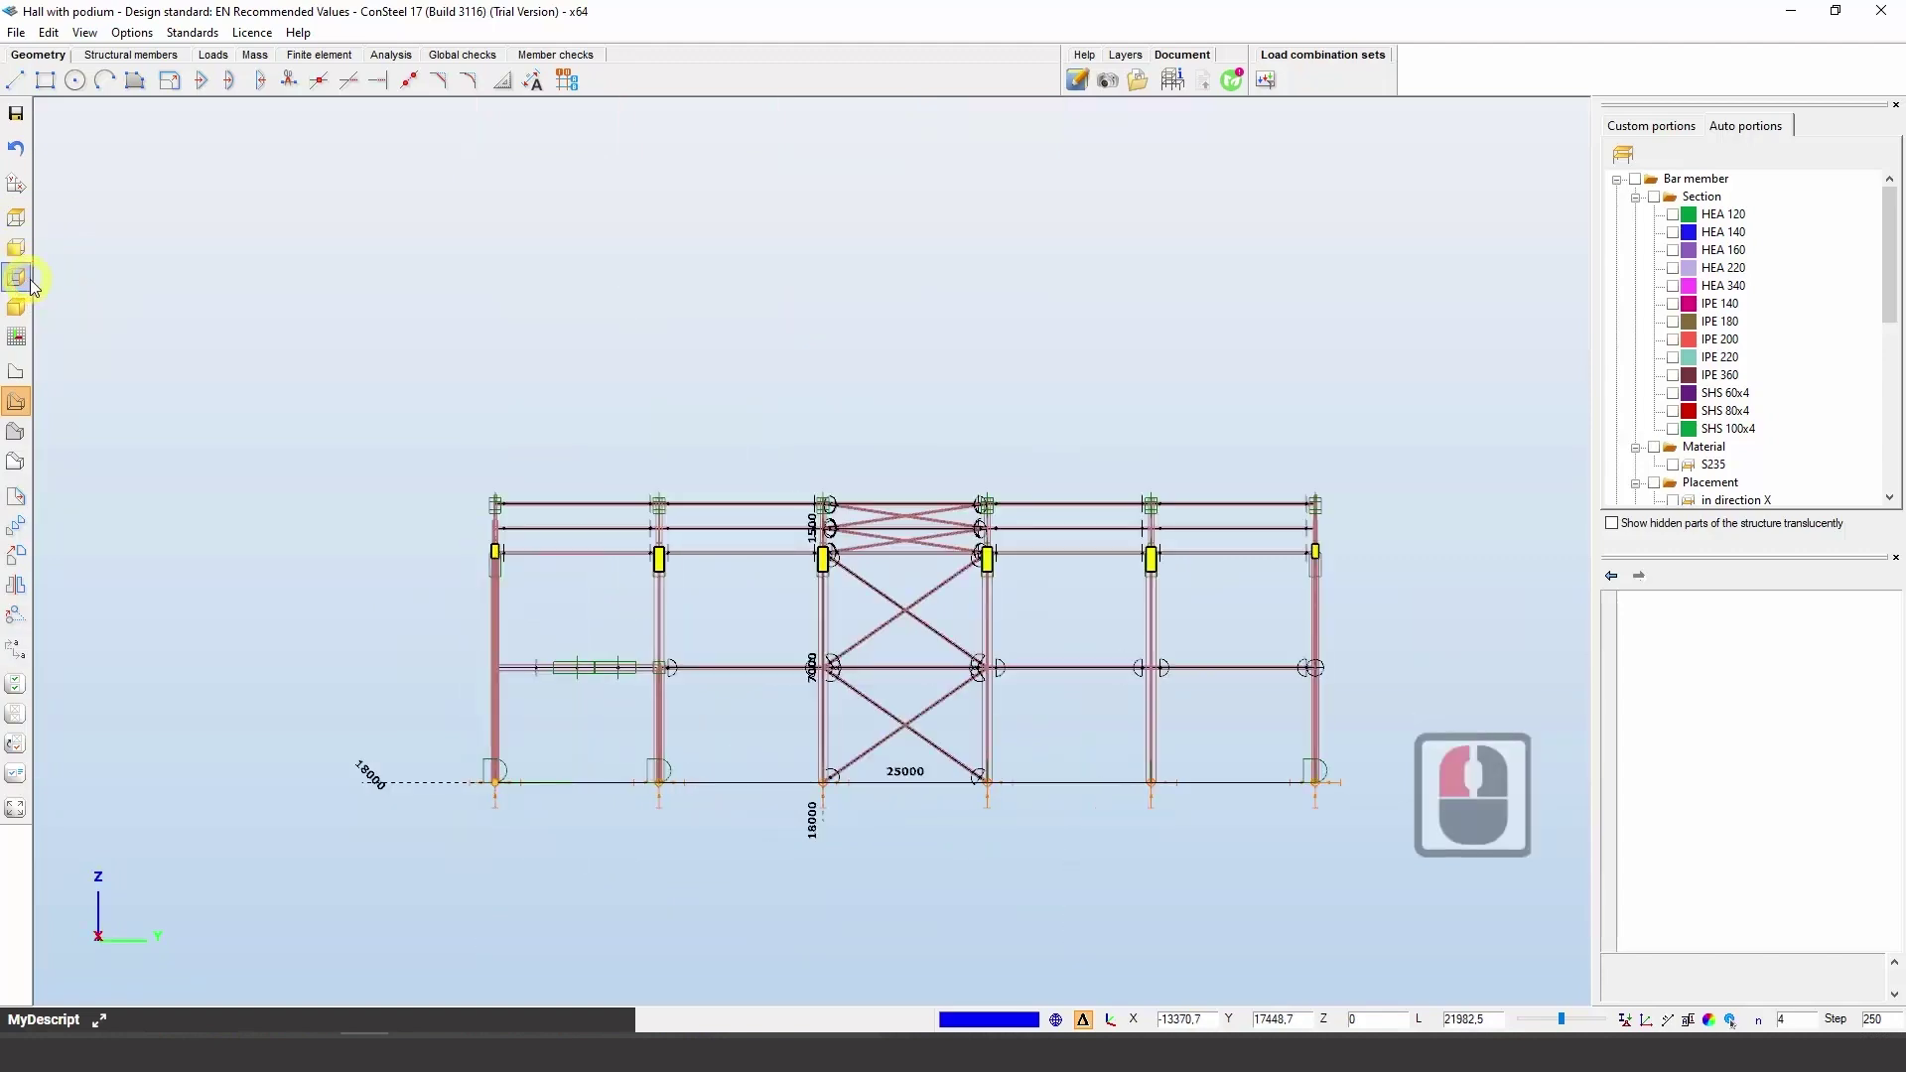
left_click(17, 306)
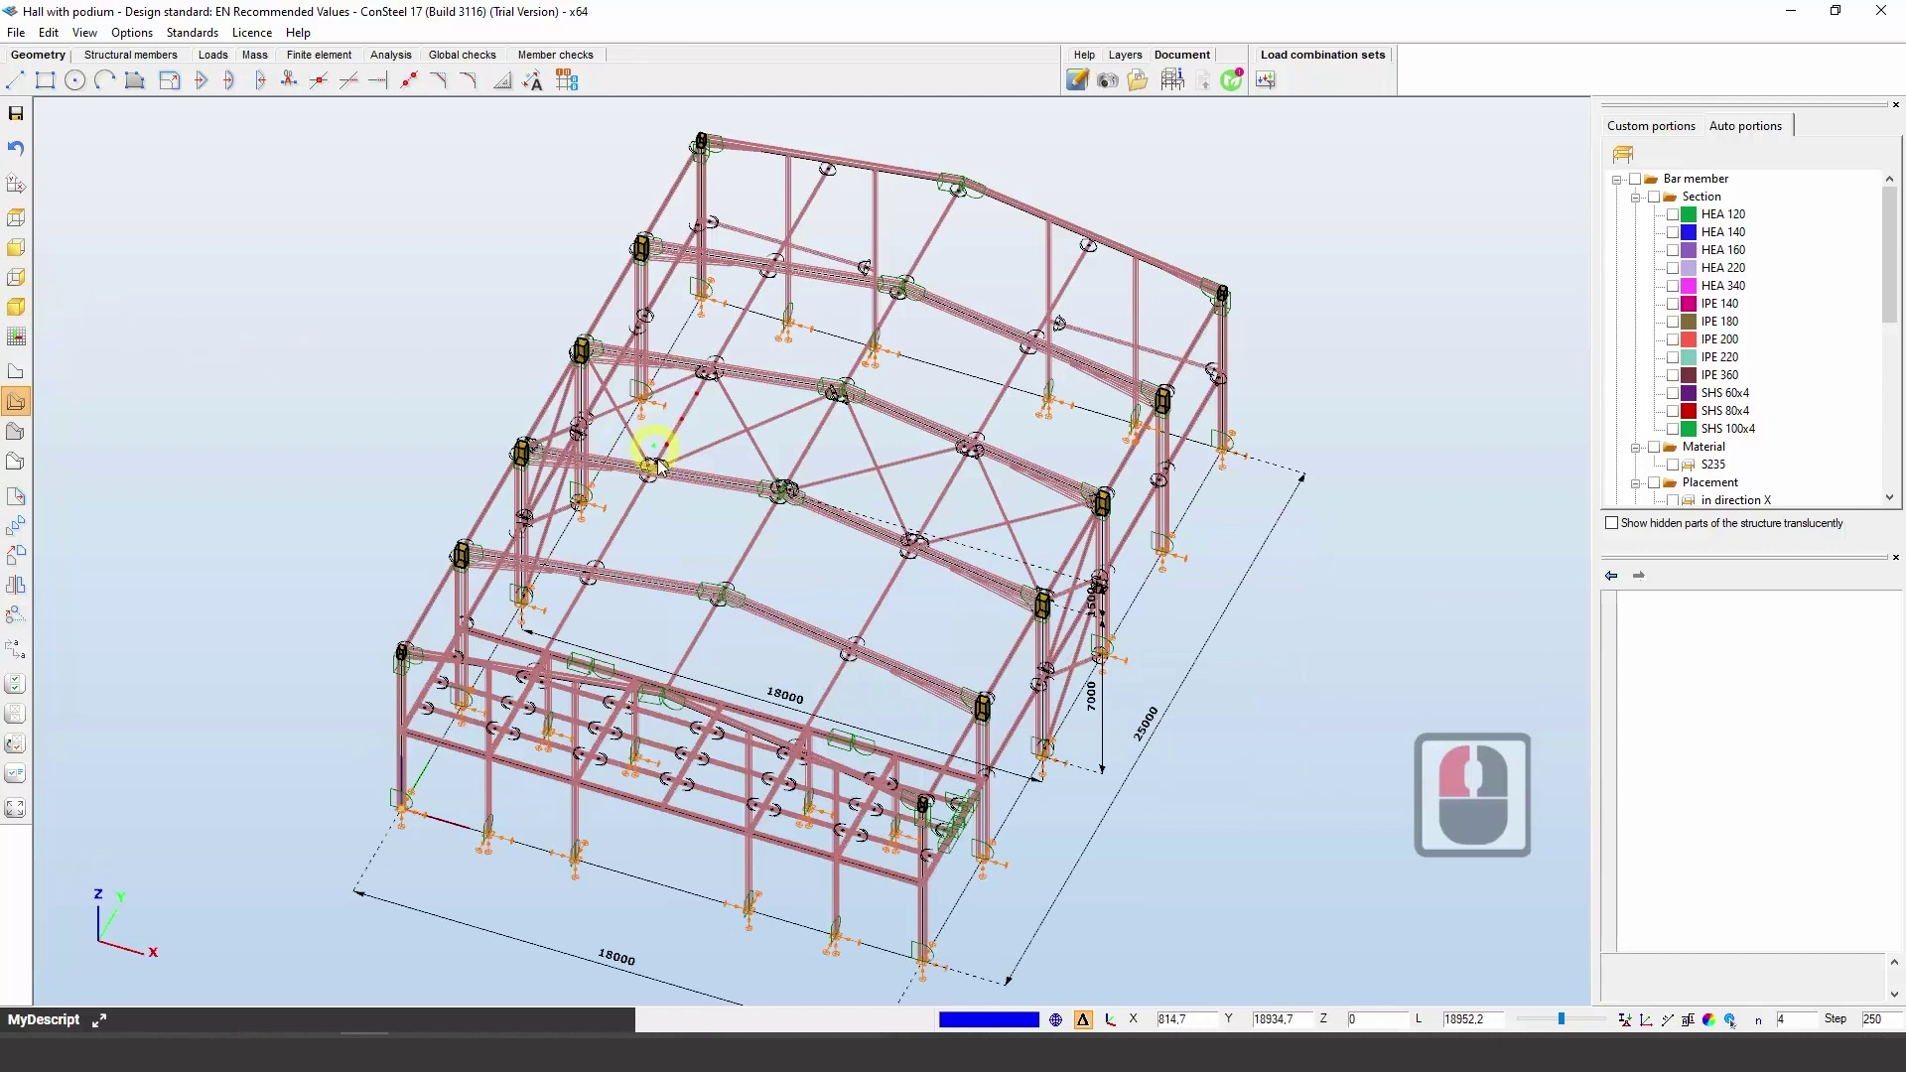
left_click(399, 769)
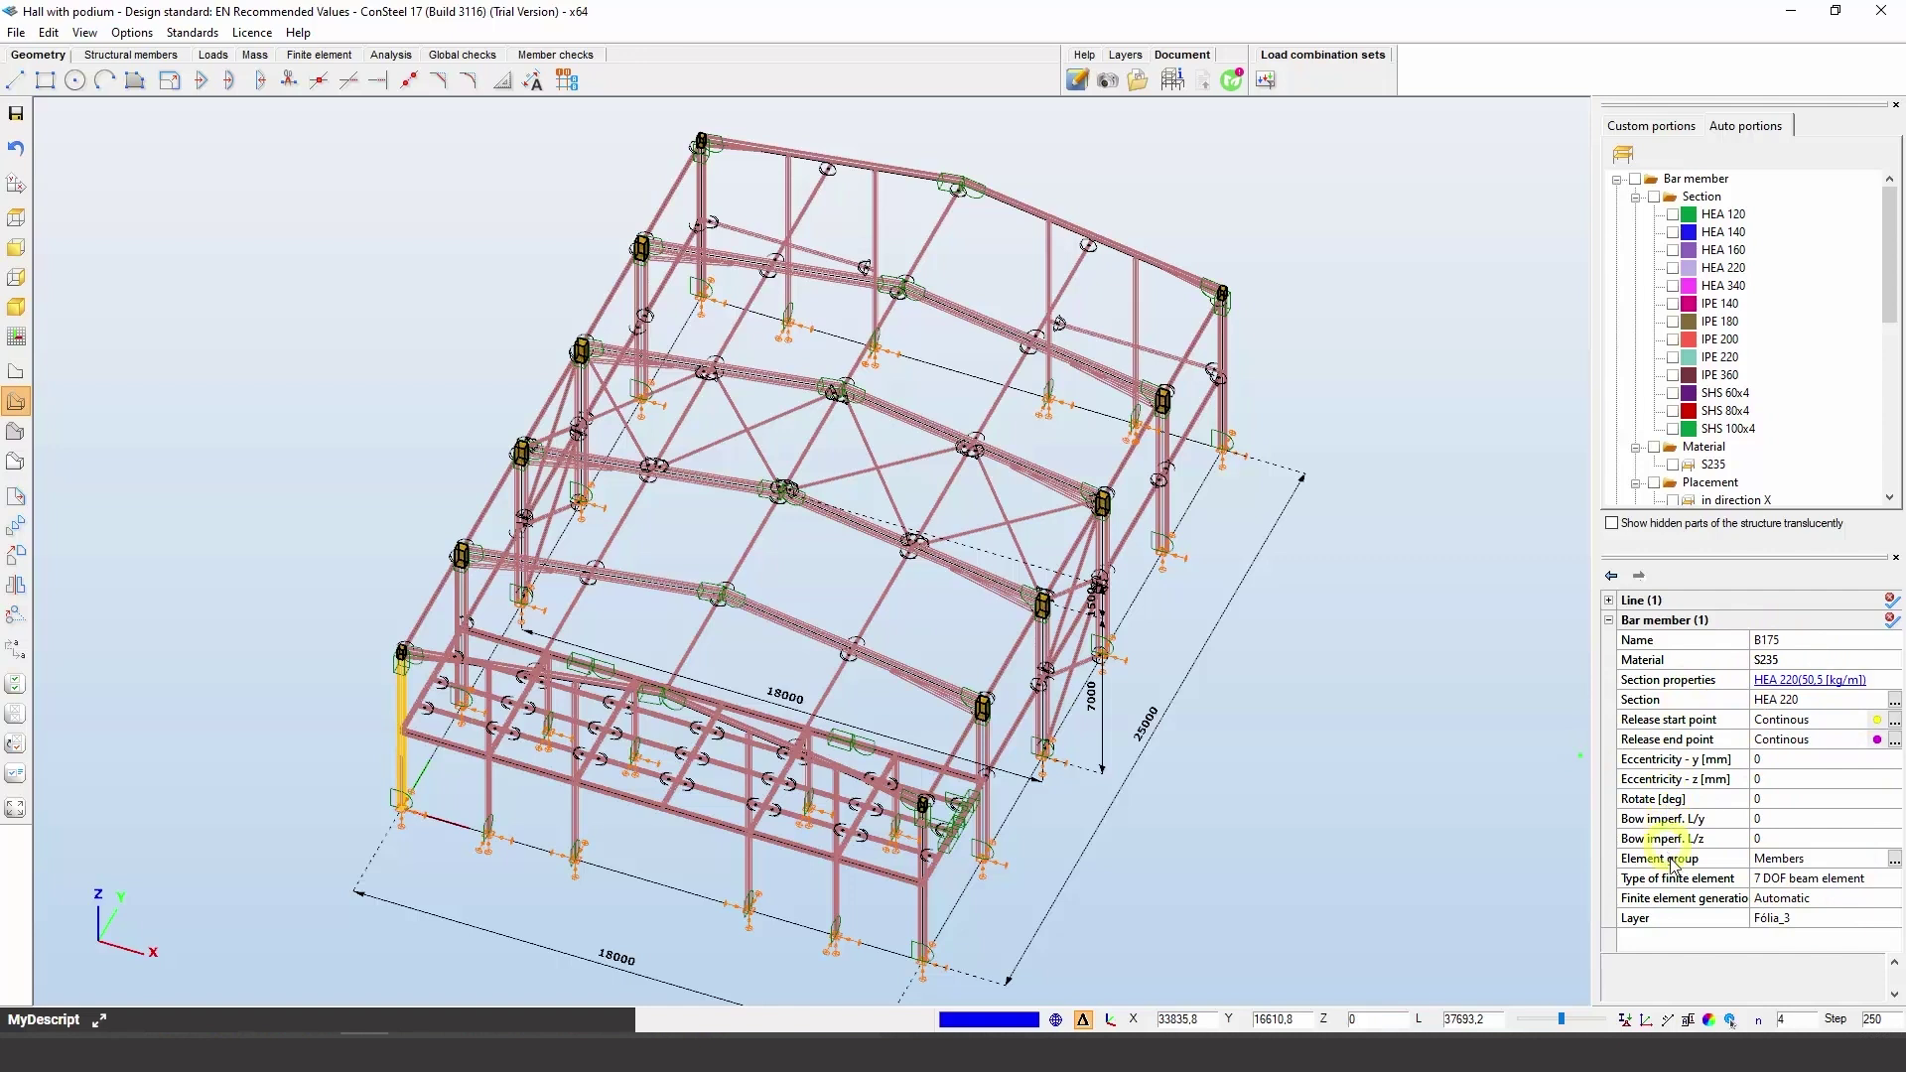
Collapse and re-expand the bar member properties, add a second column to the selection, then deselect both
left_click(1609, 621)
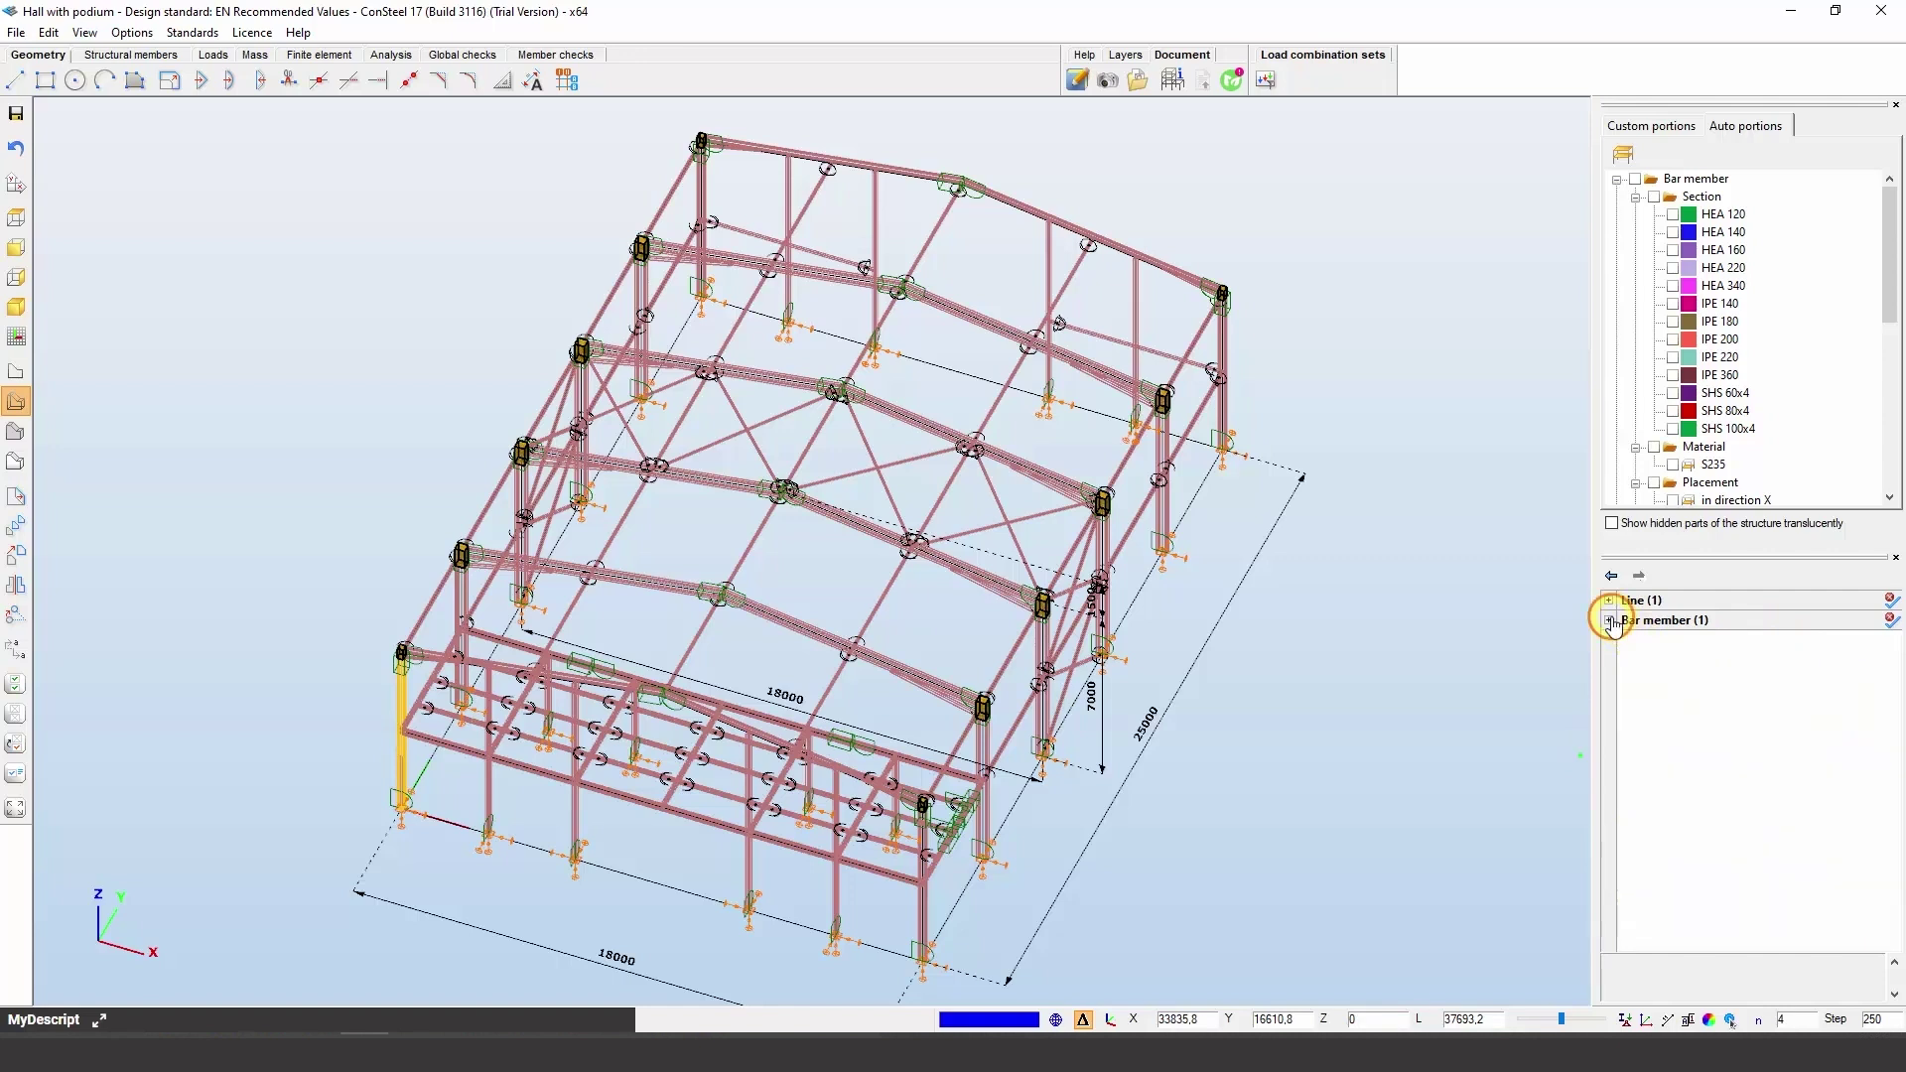
left_click(1609, 622)
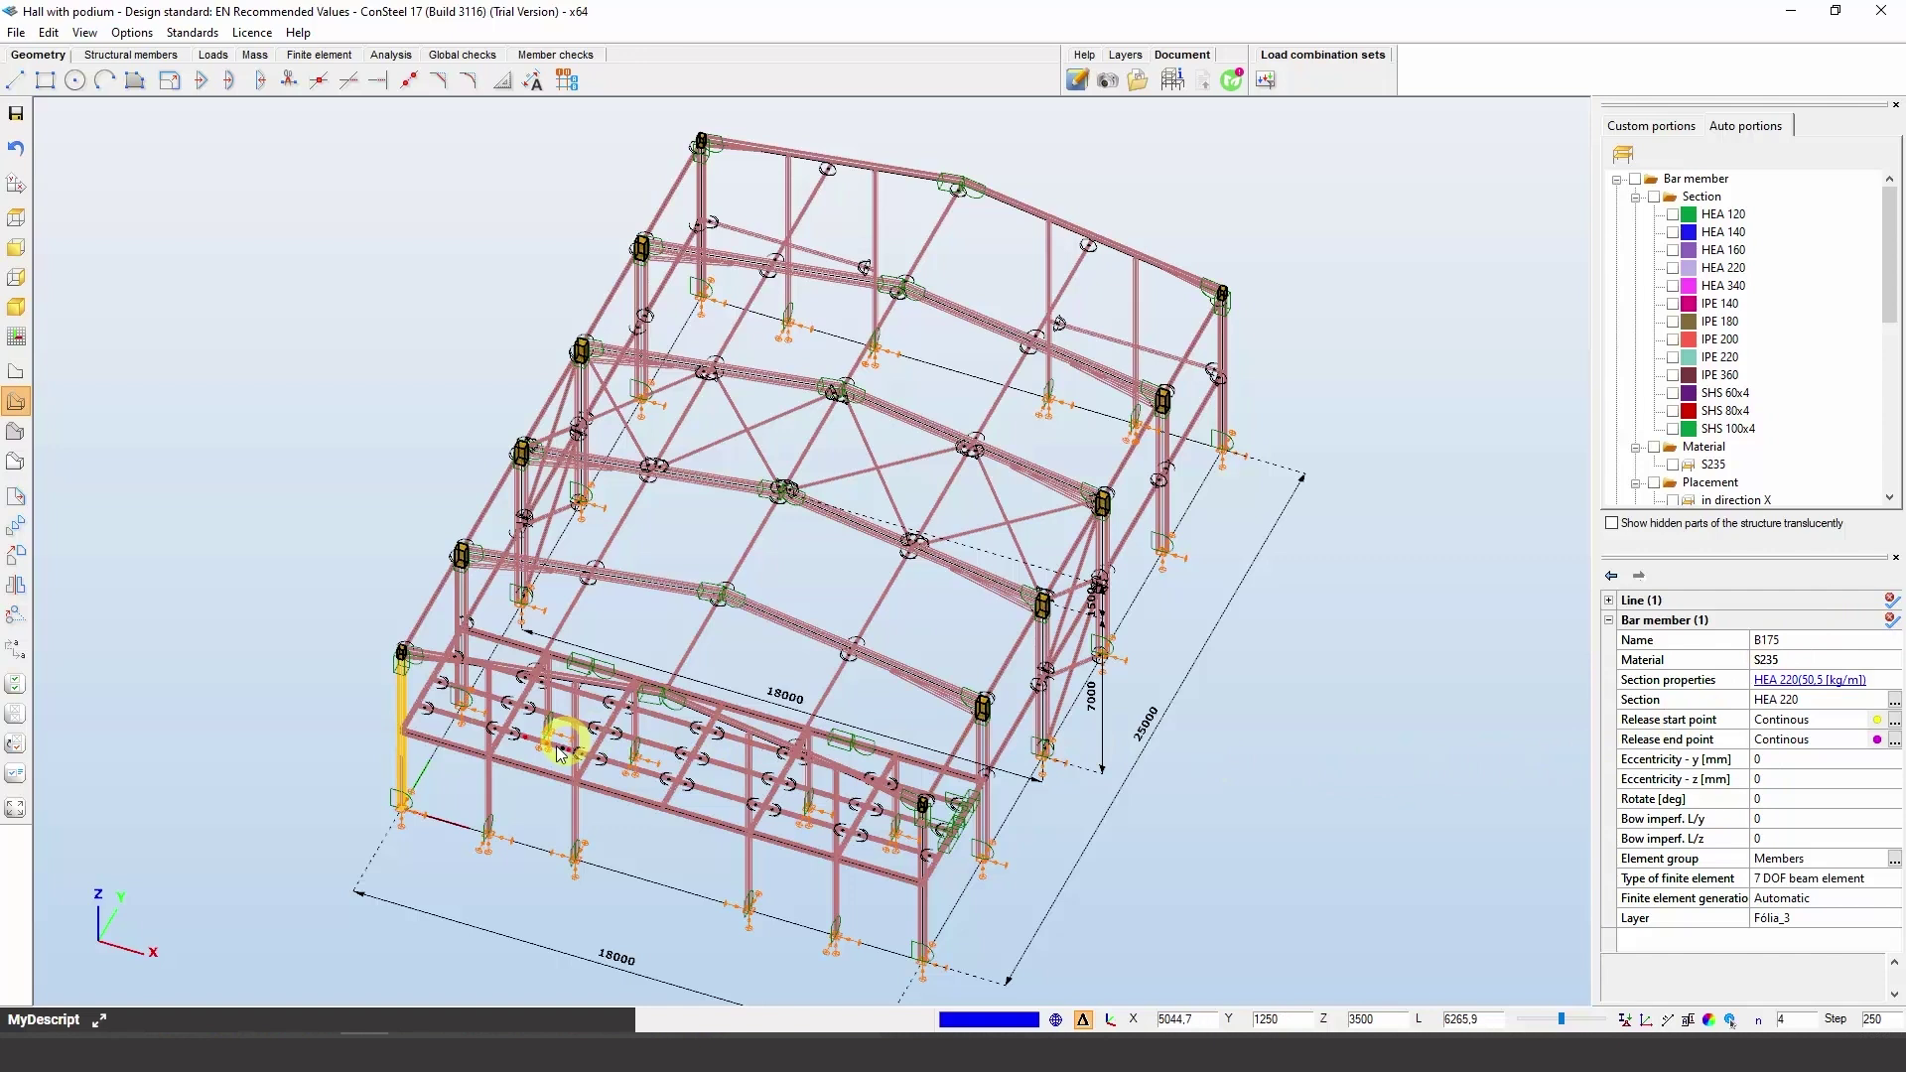
left_click(489, 784)
key("Escape")
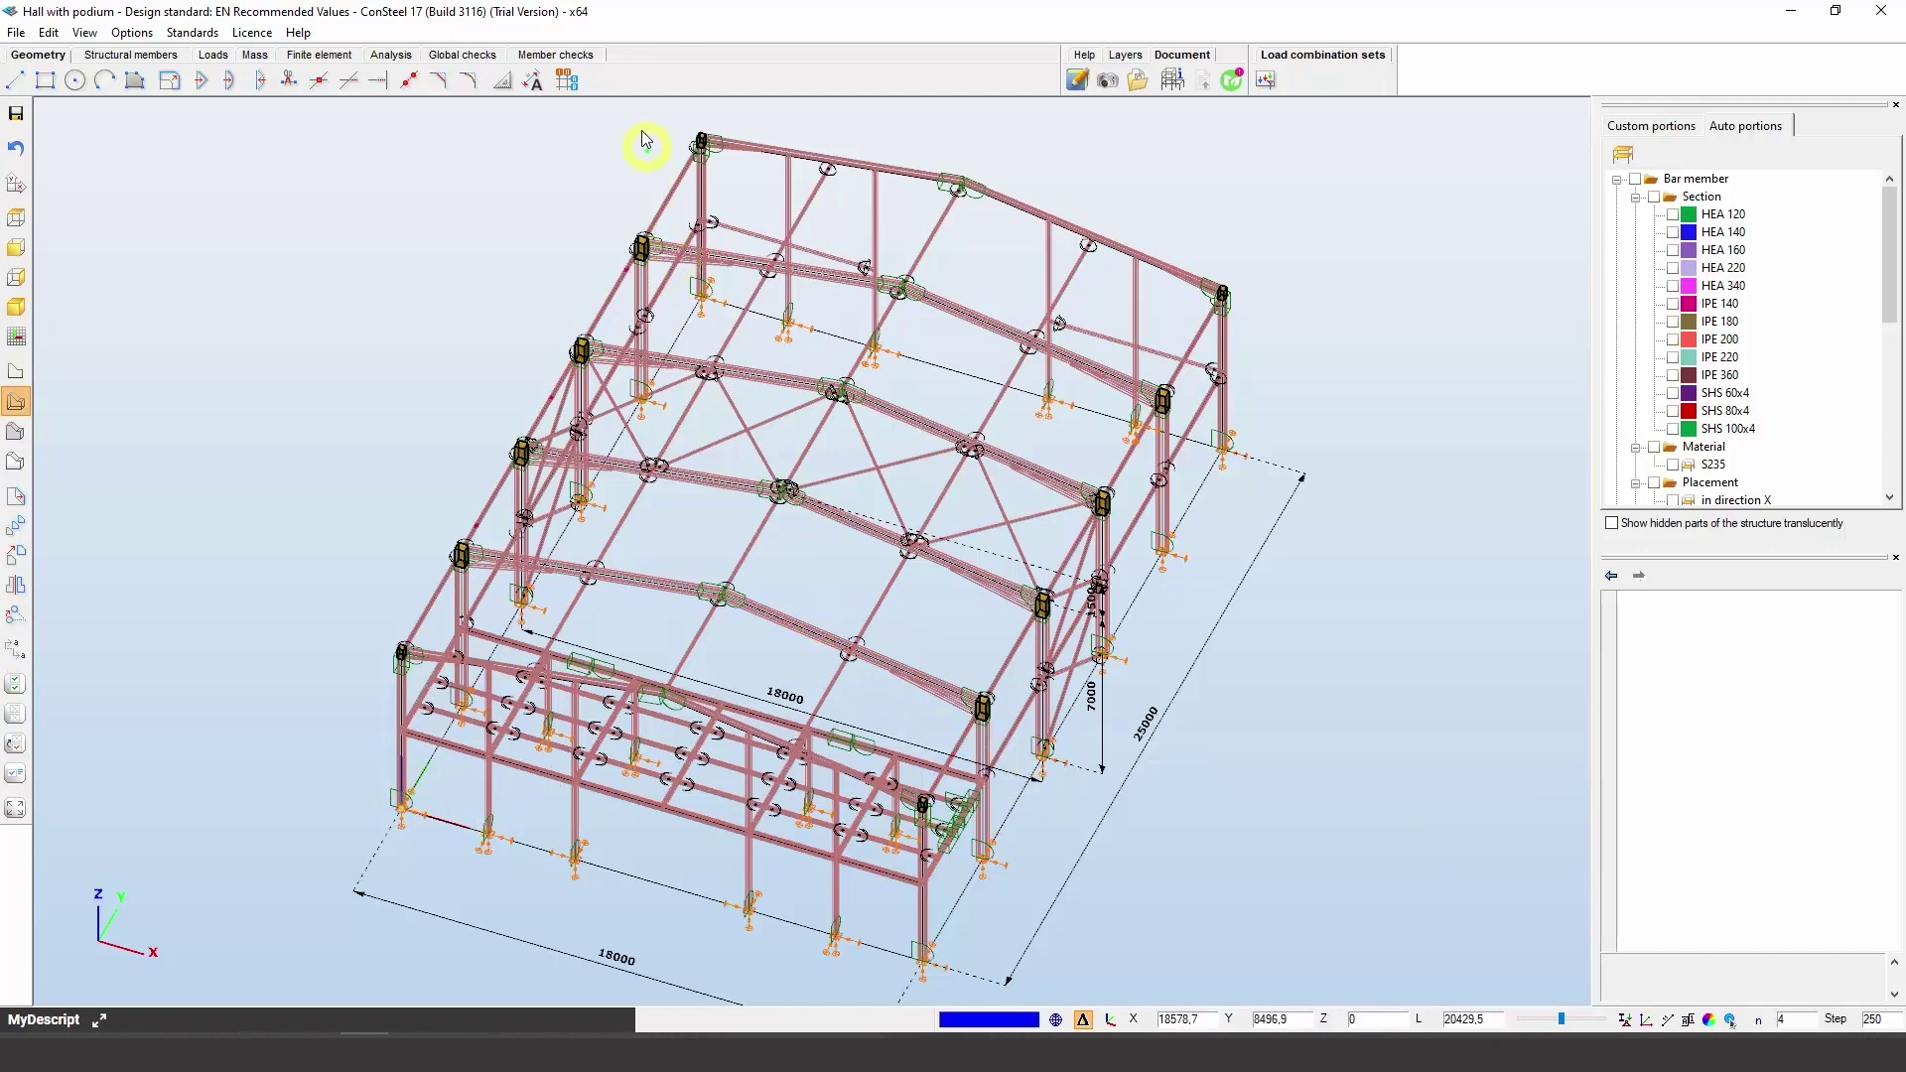
Window-select the rear frame members, then the right-hand end frame, clearing each selection with Escape
left_click_drag(566, 154, 816, 343)
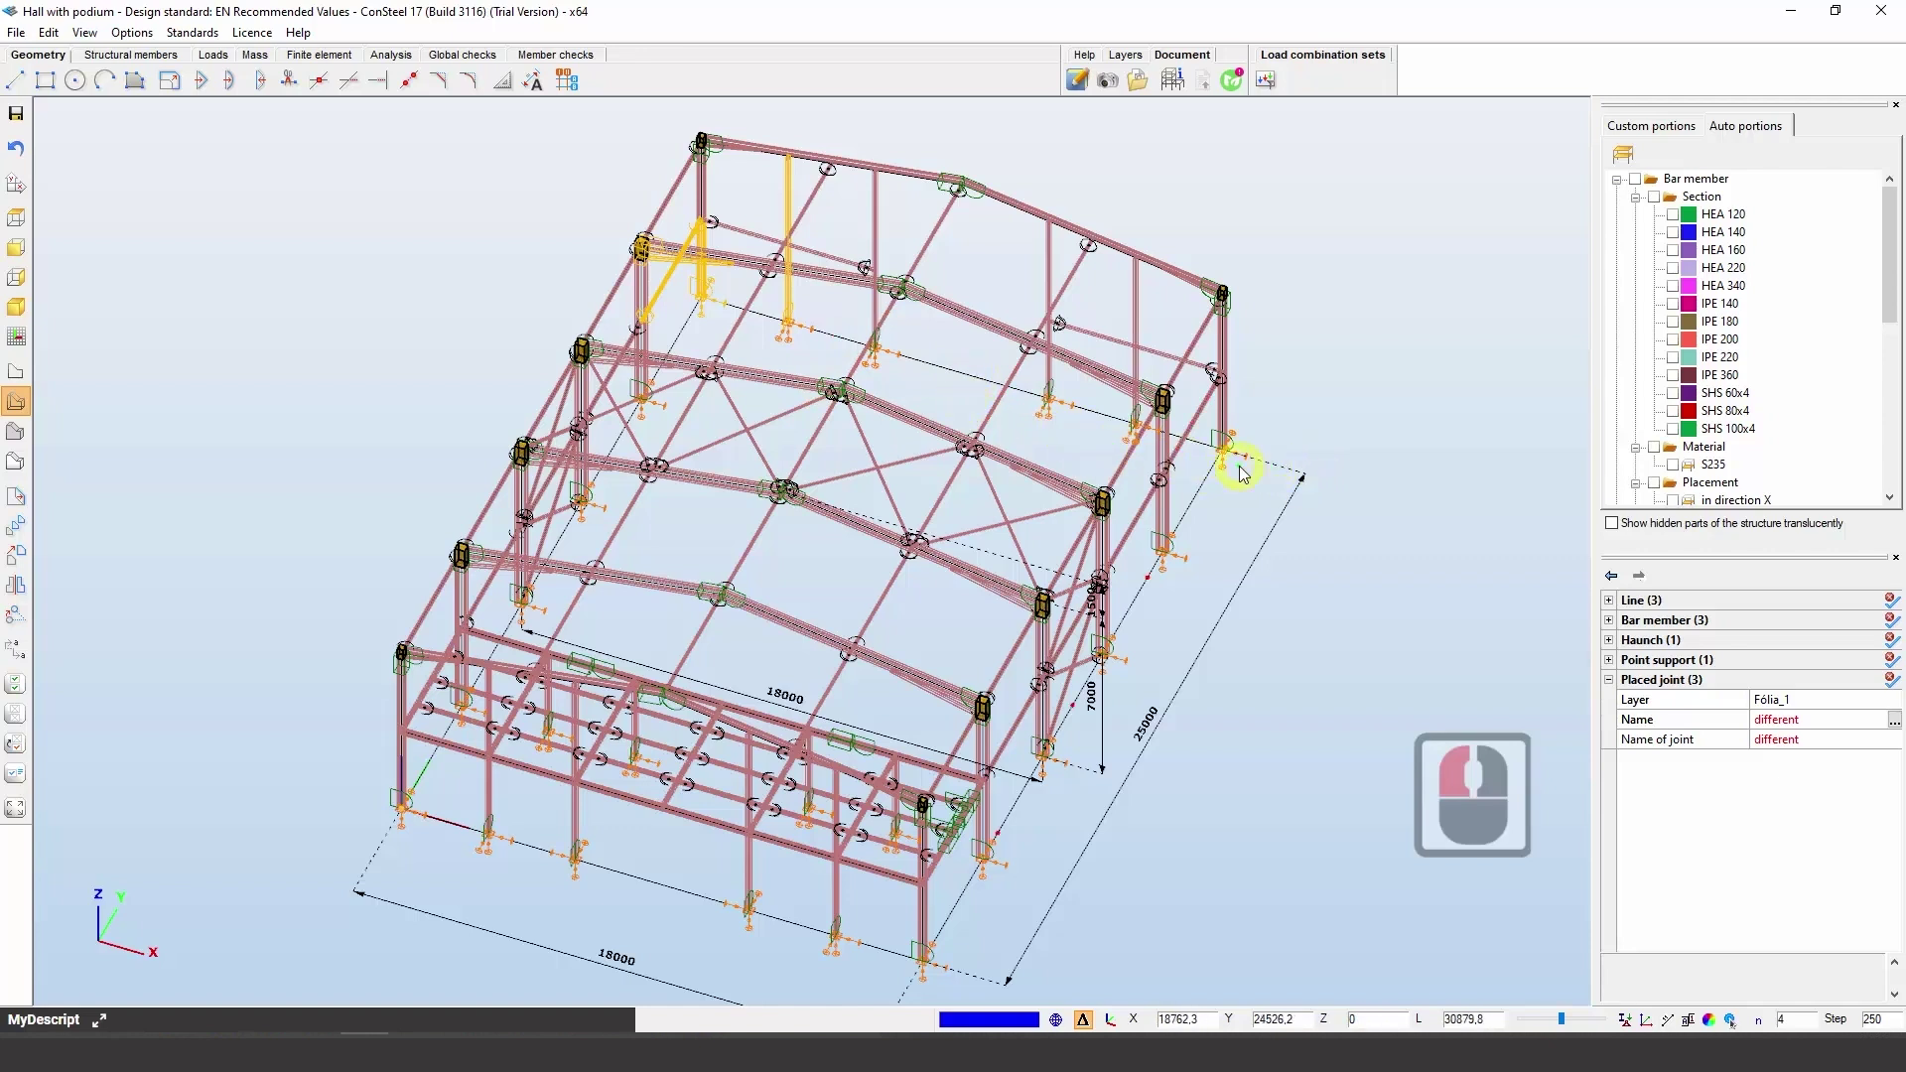
key("Escape")
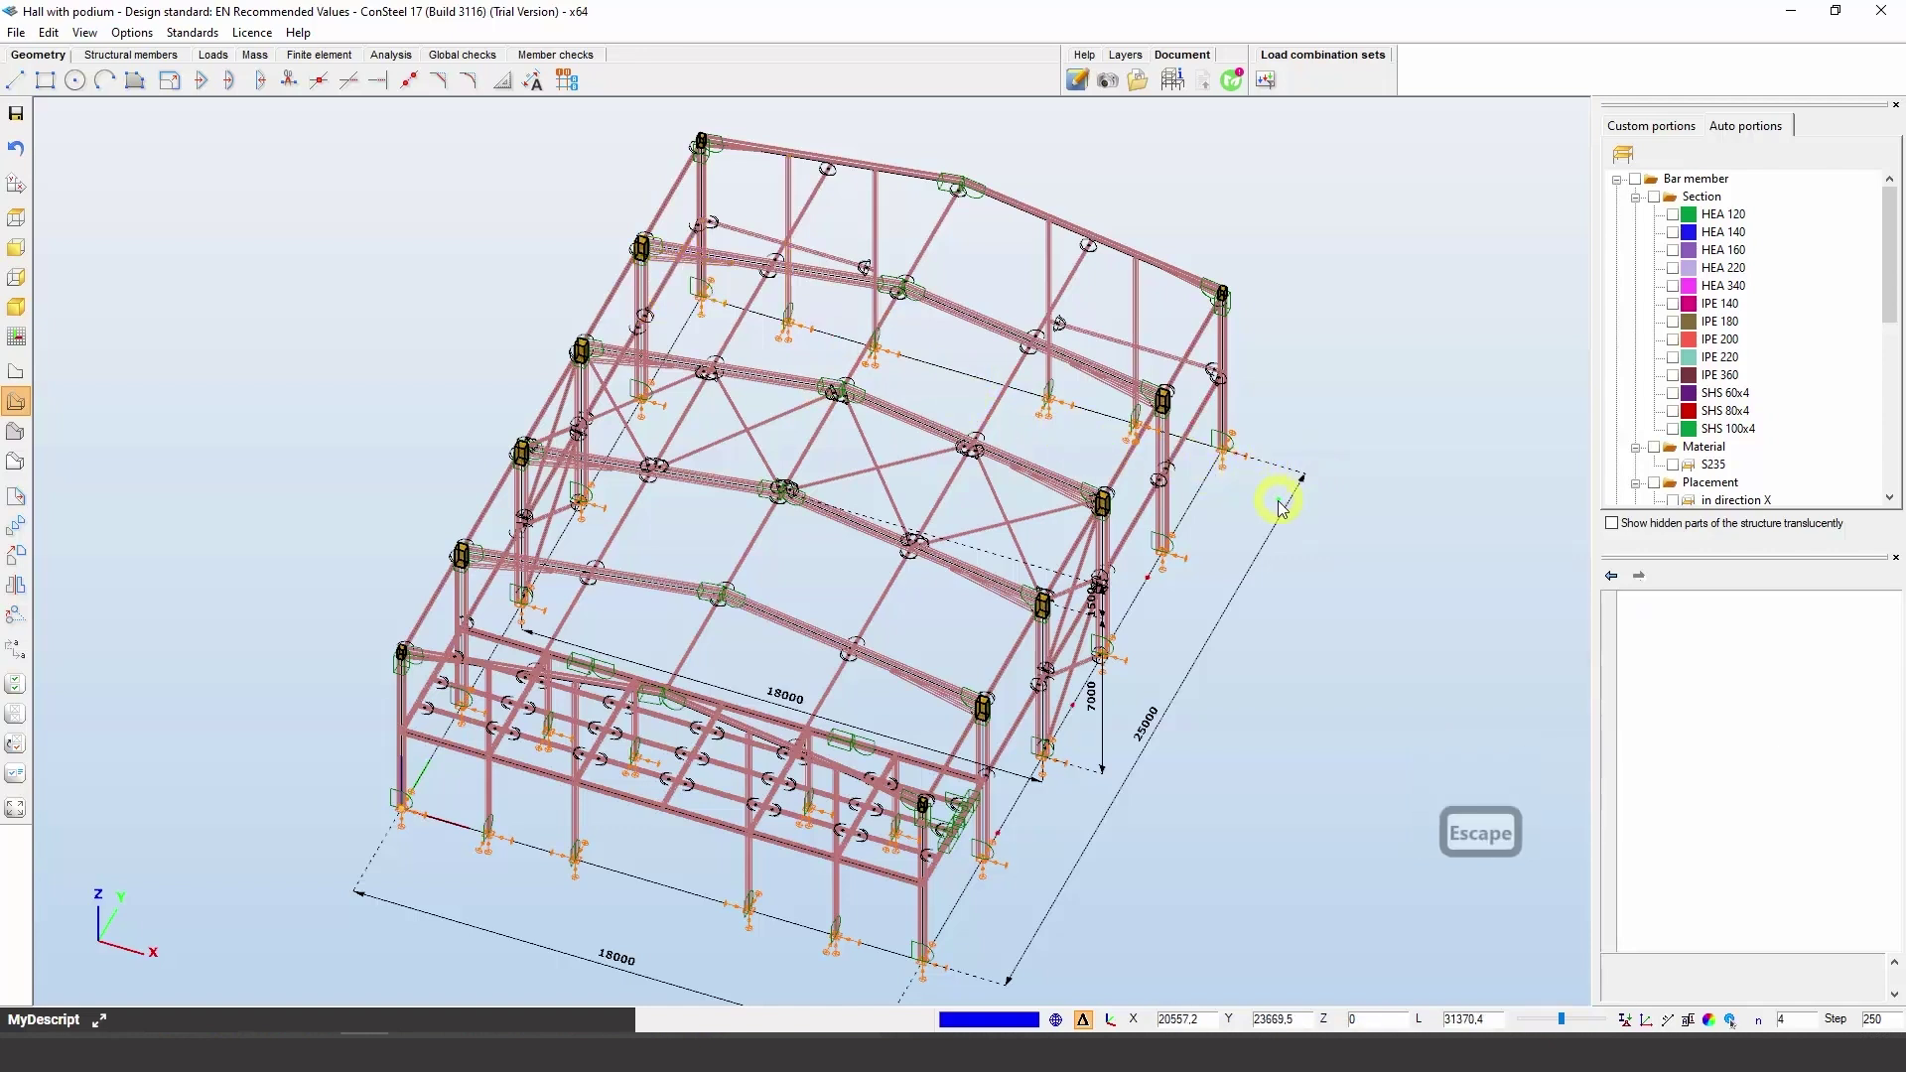
left_click_drag(1318, 531, 985, 228)
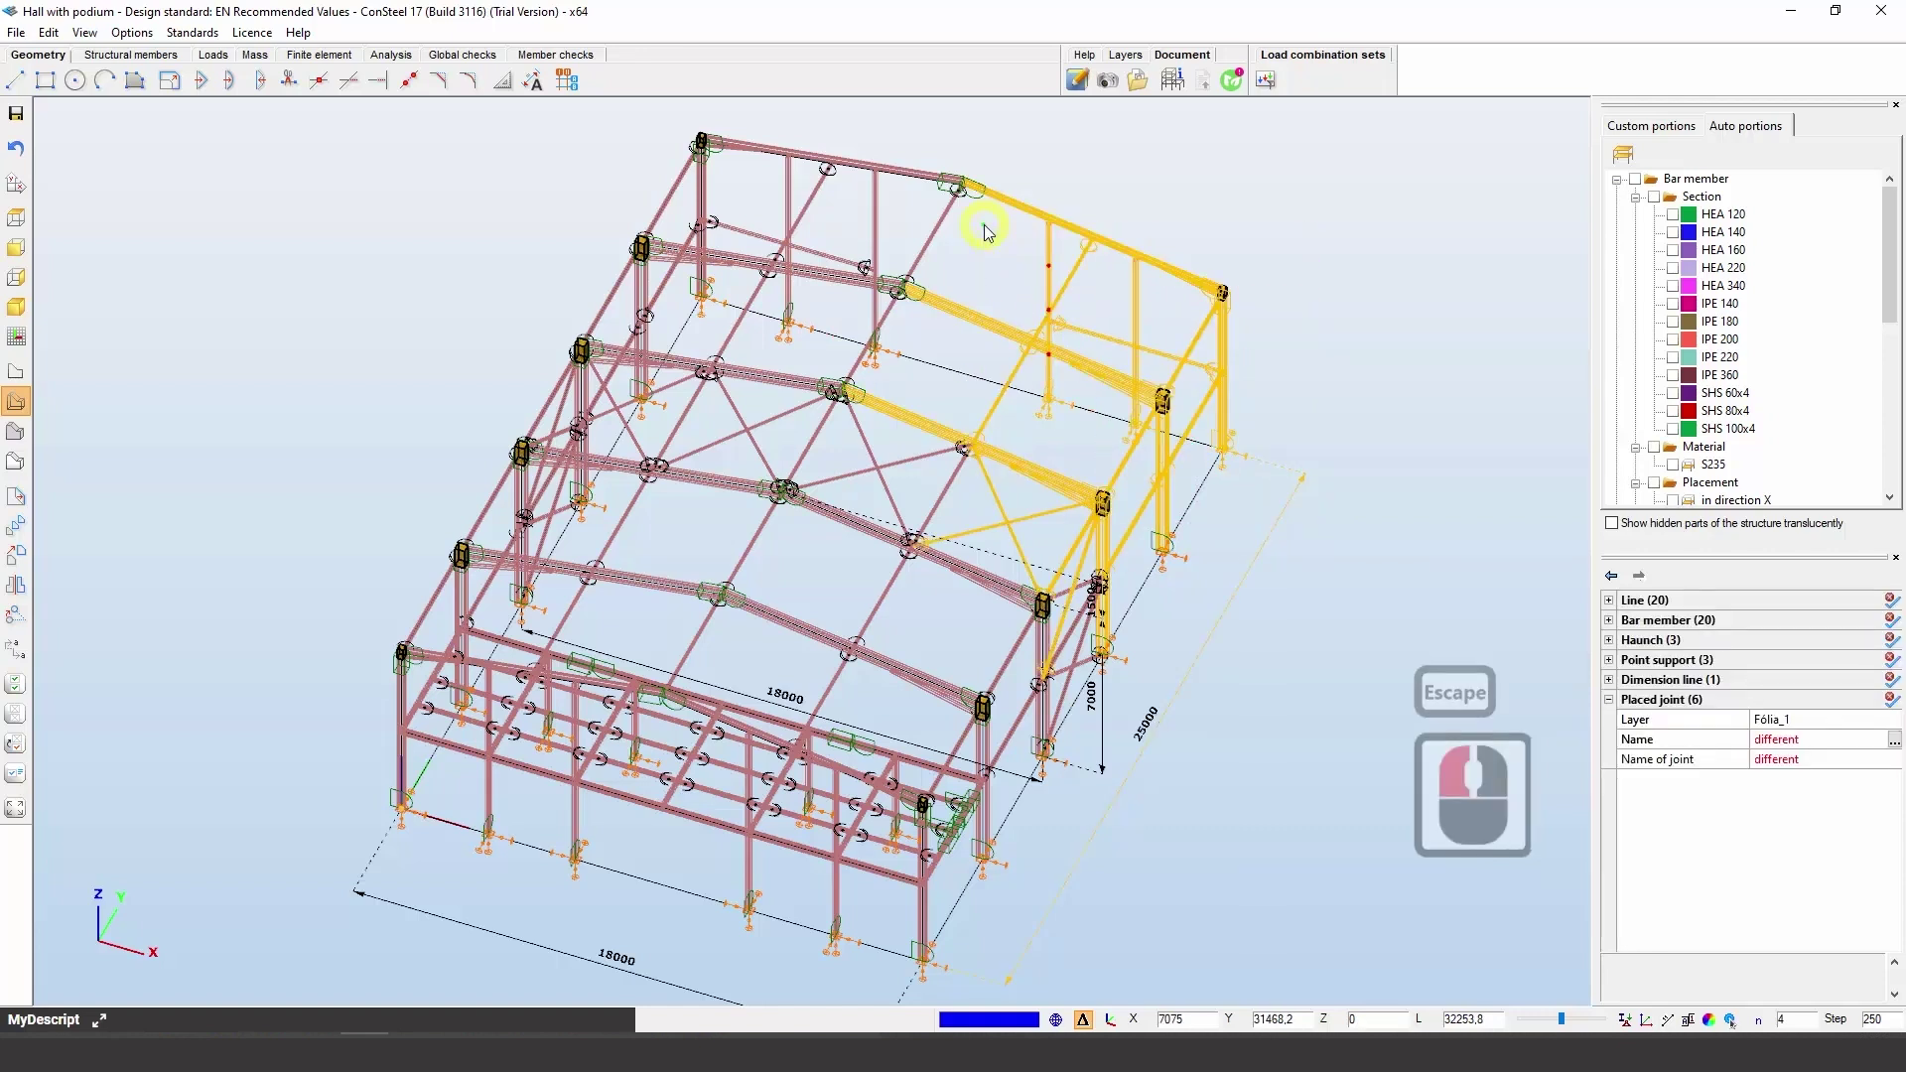
key("Escape")
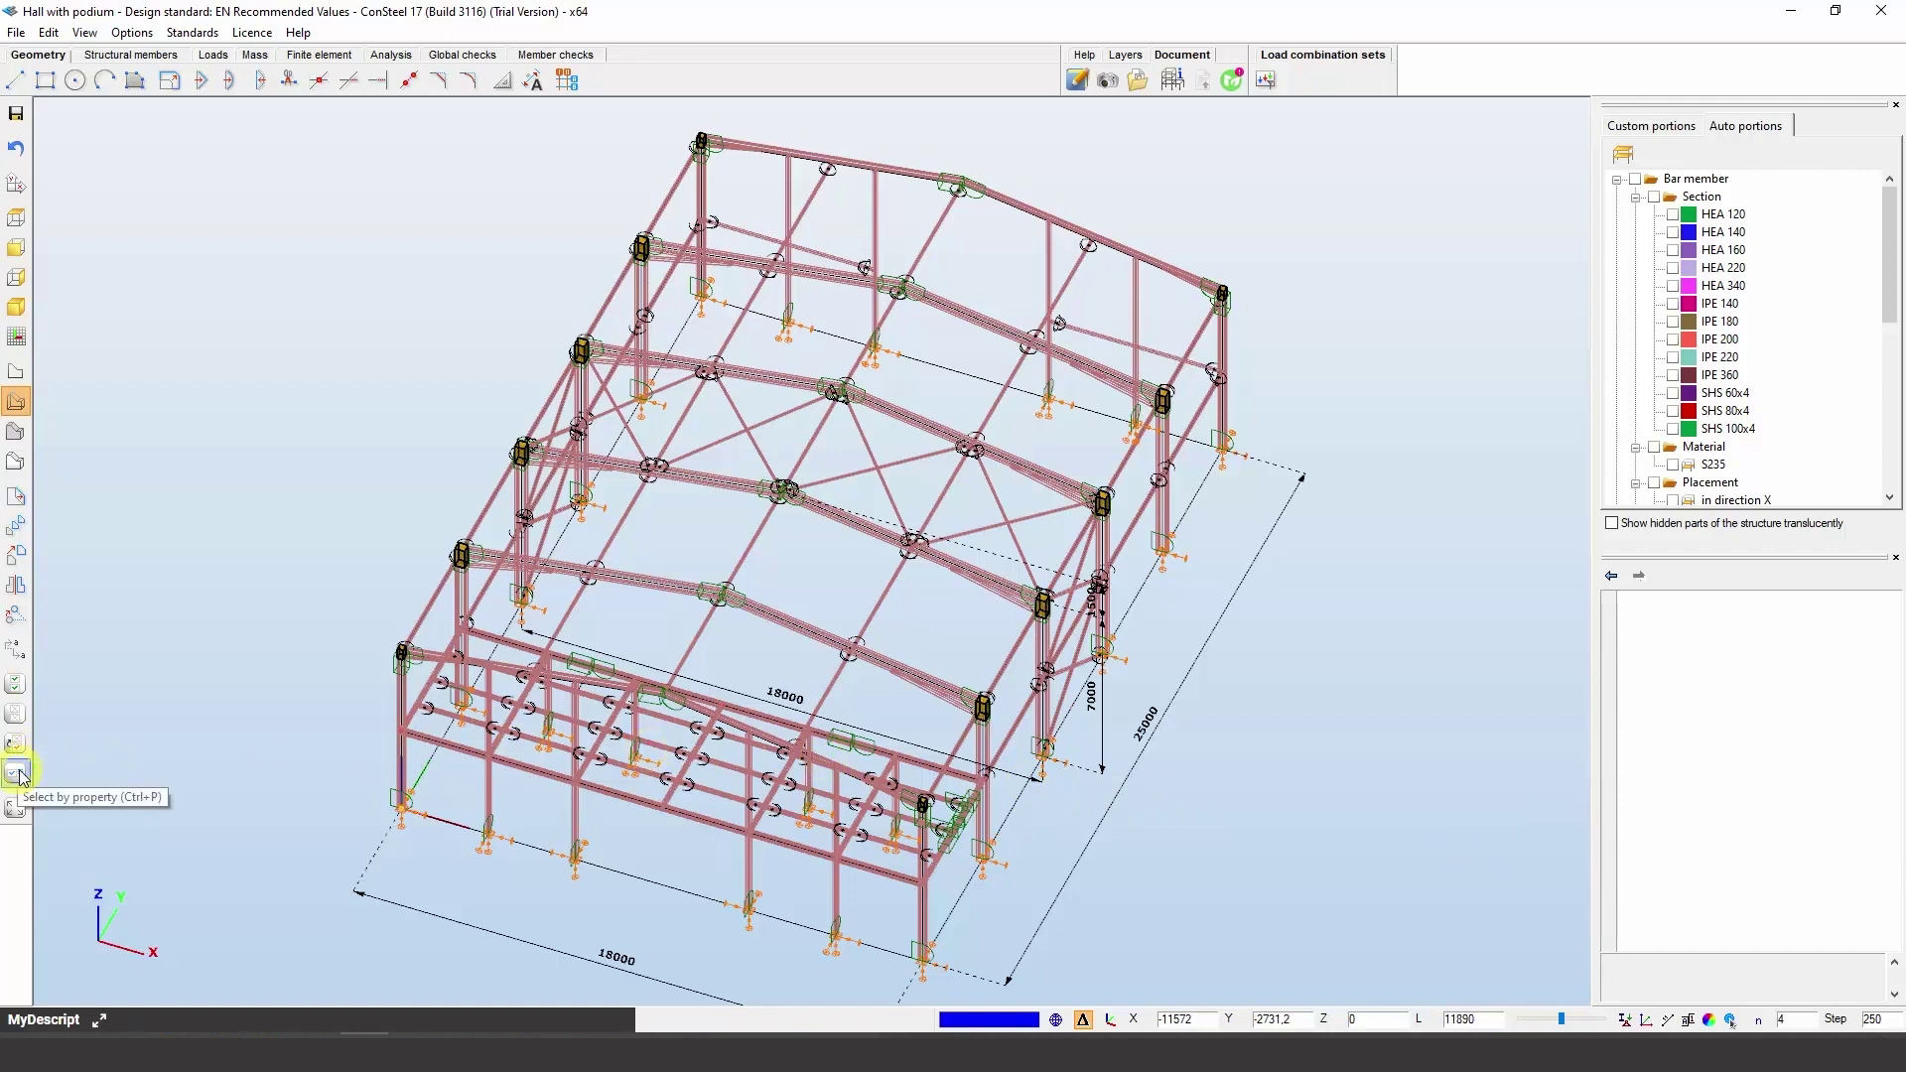
right_click(314, 675)
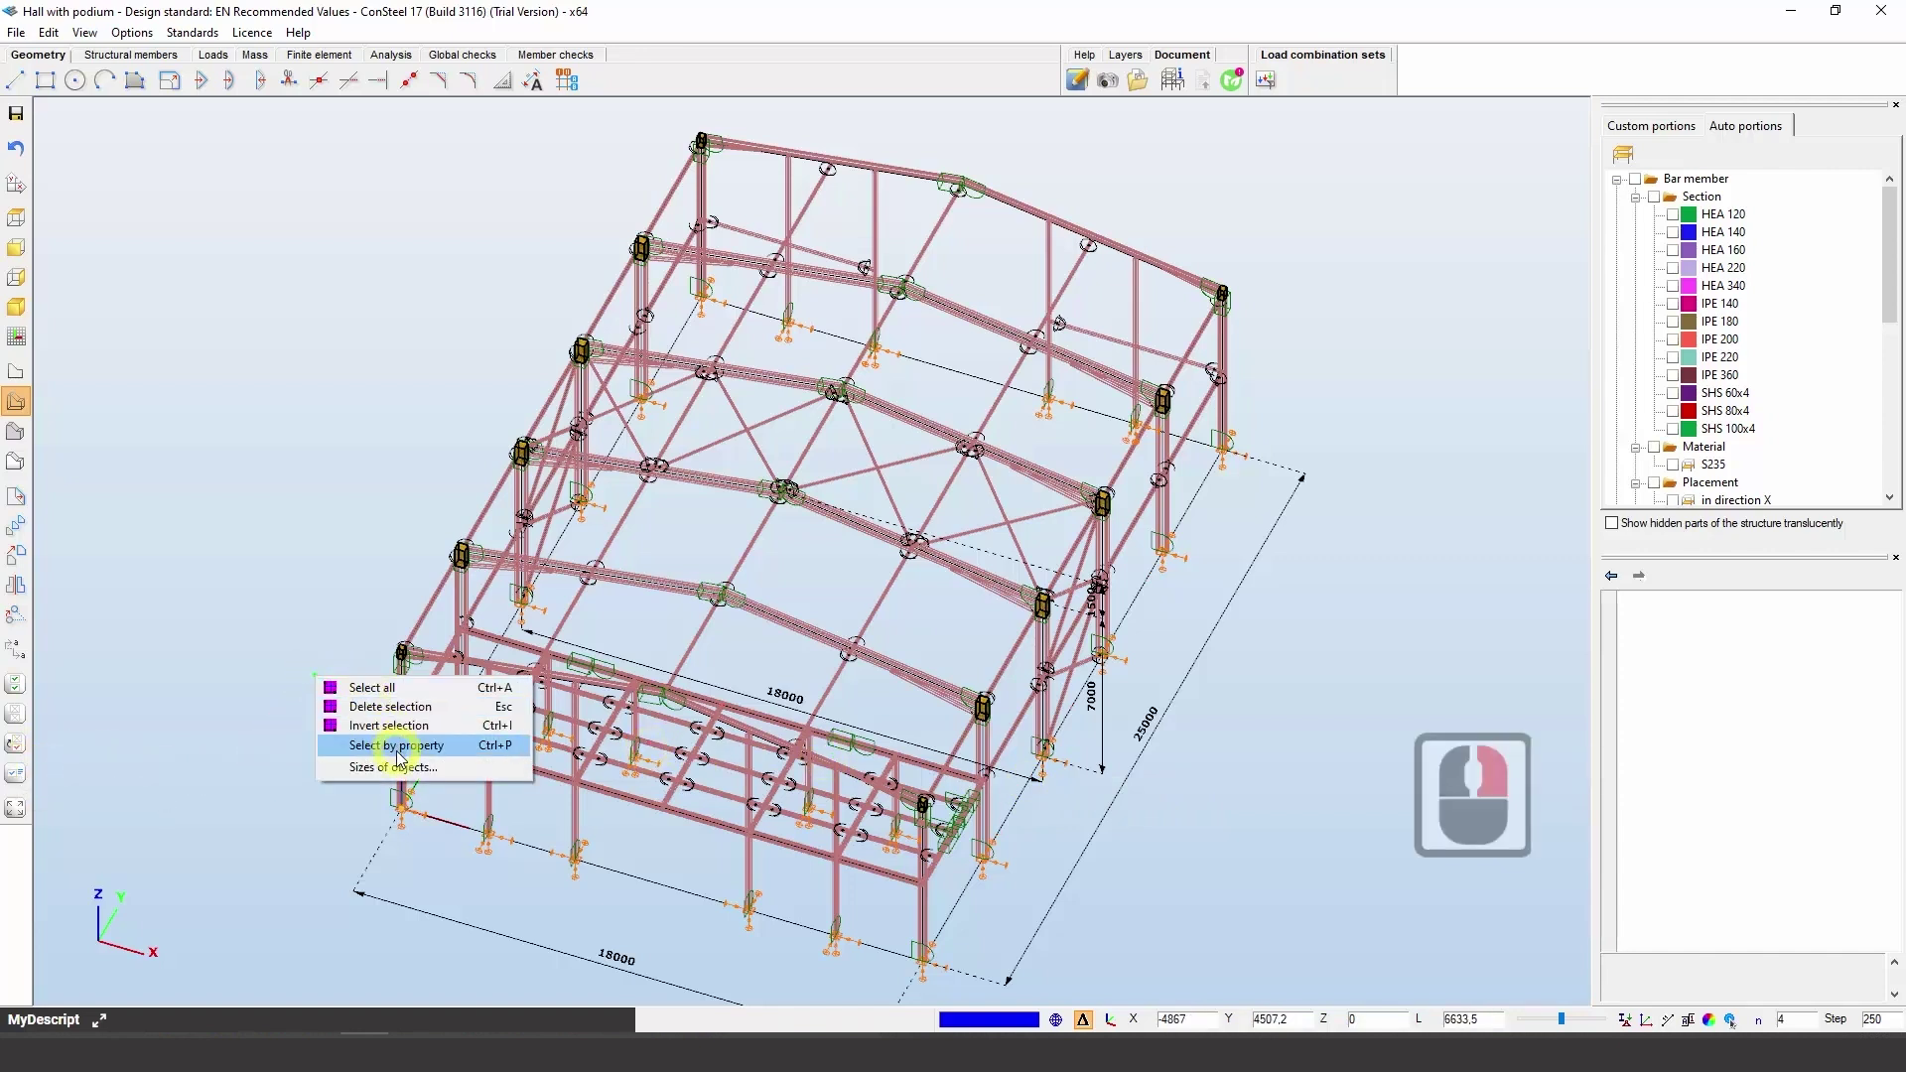
left_click(316, 585)
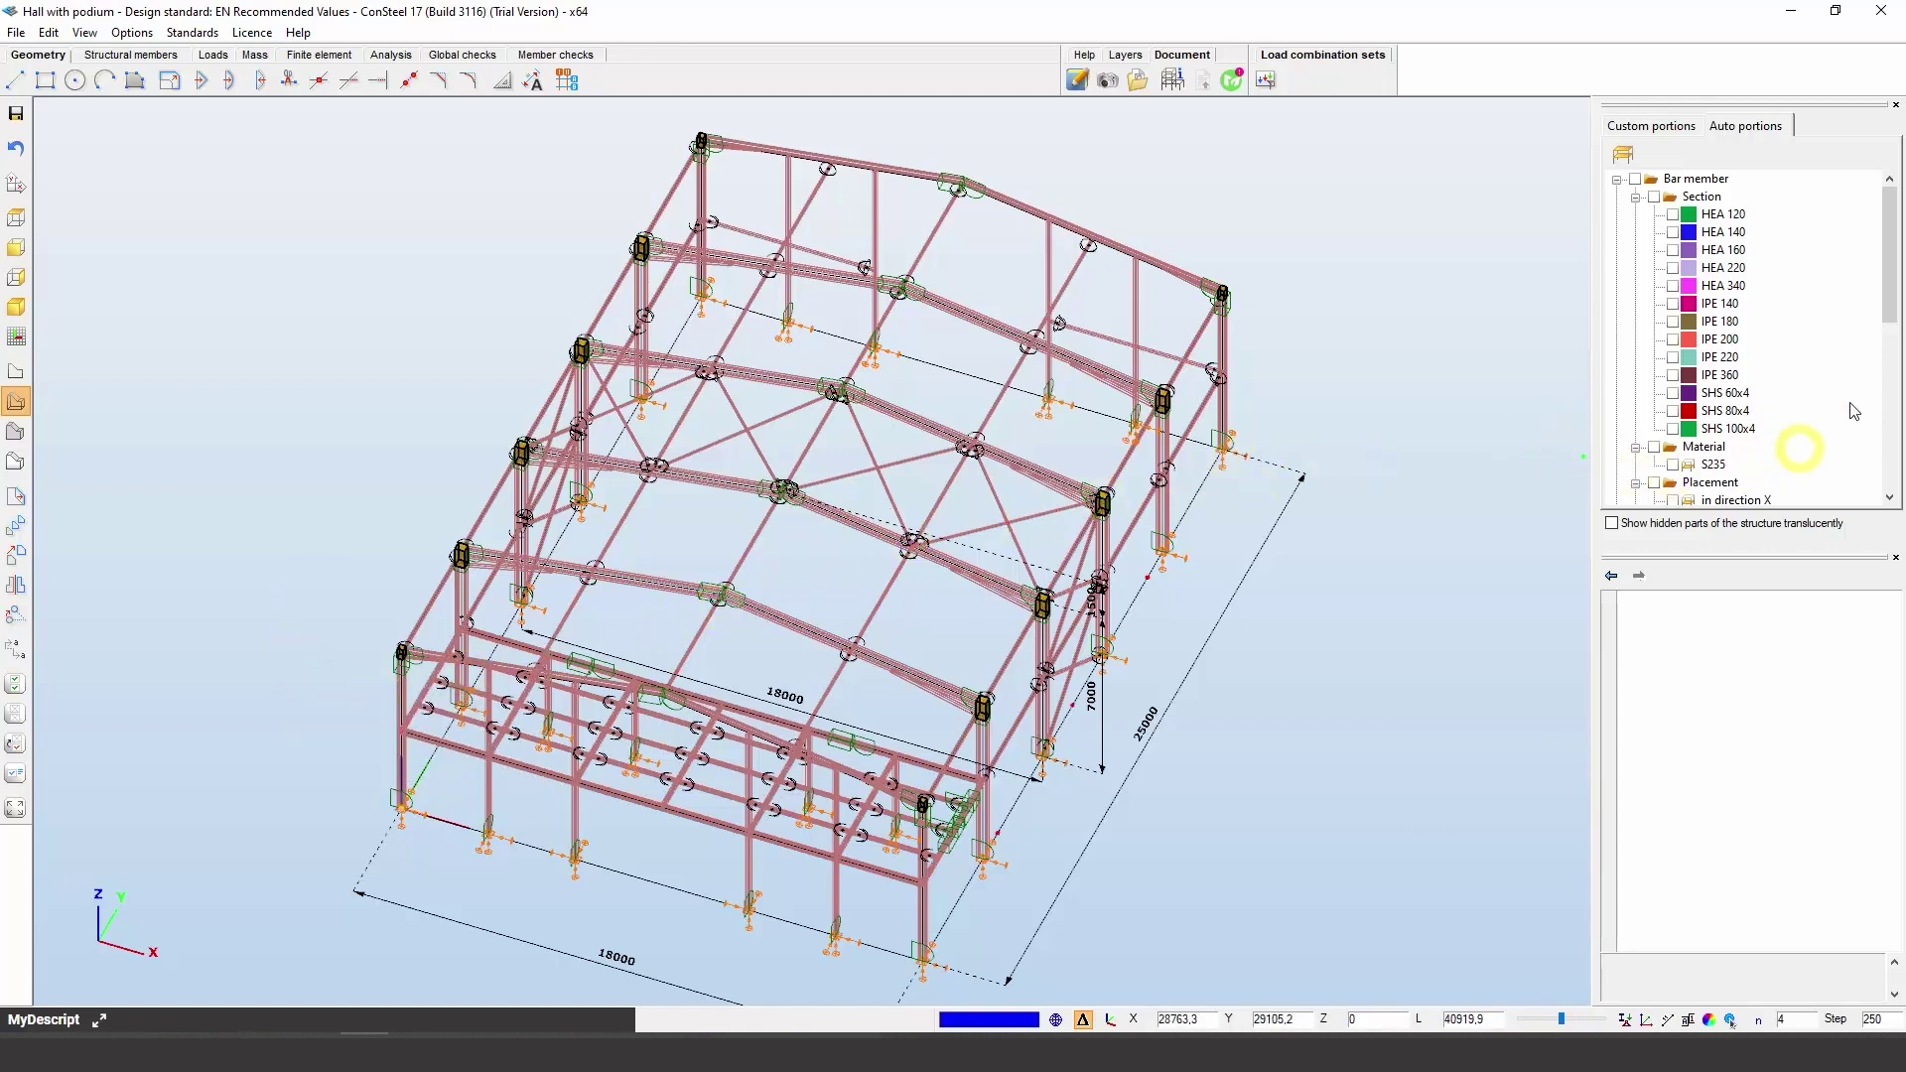
left_click(1638, 126)
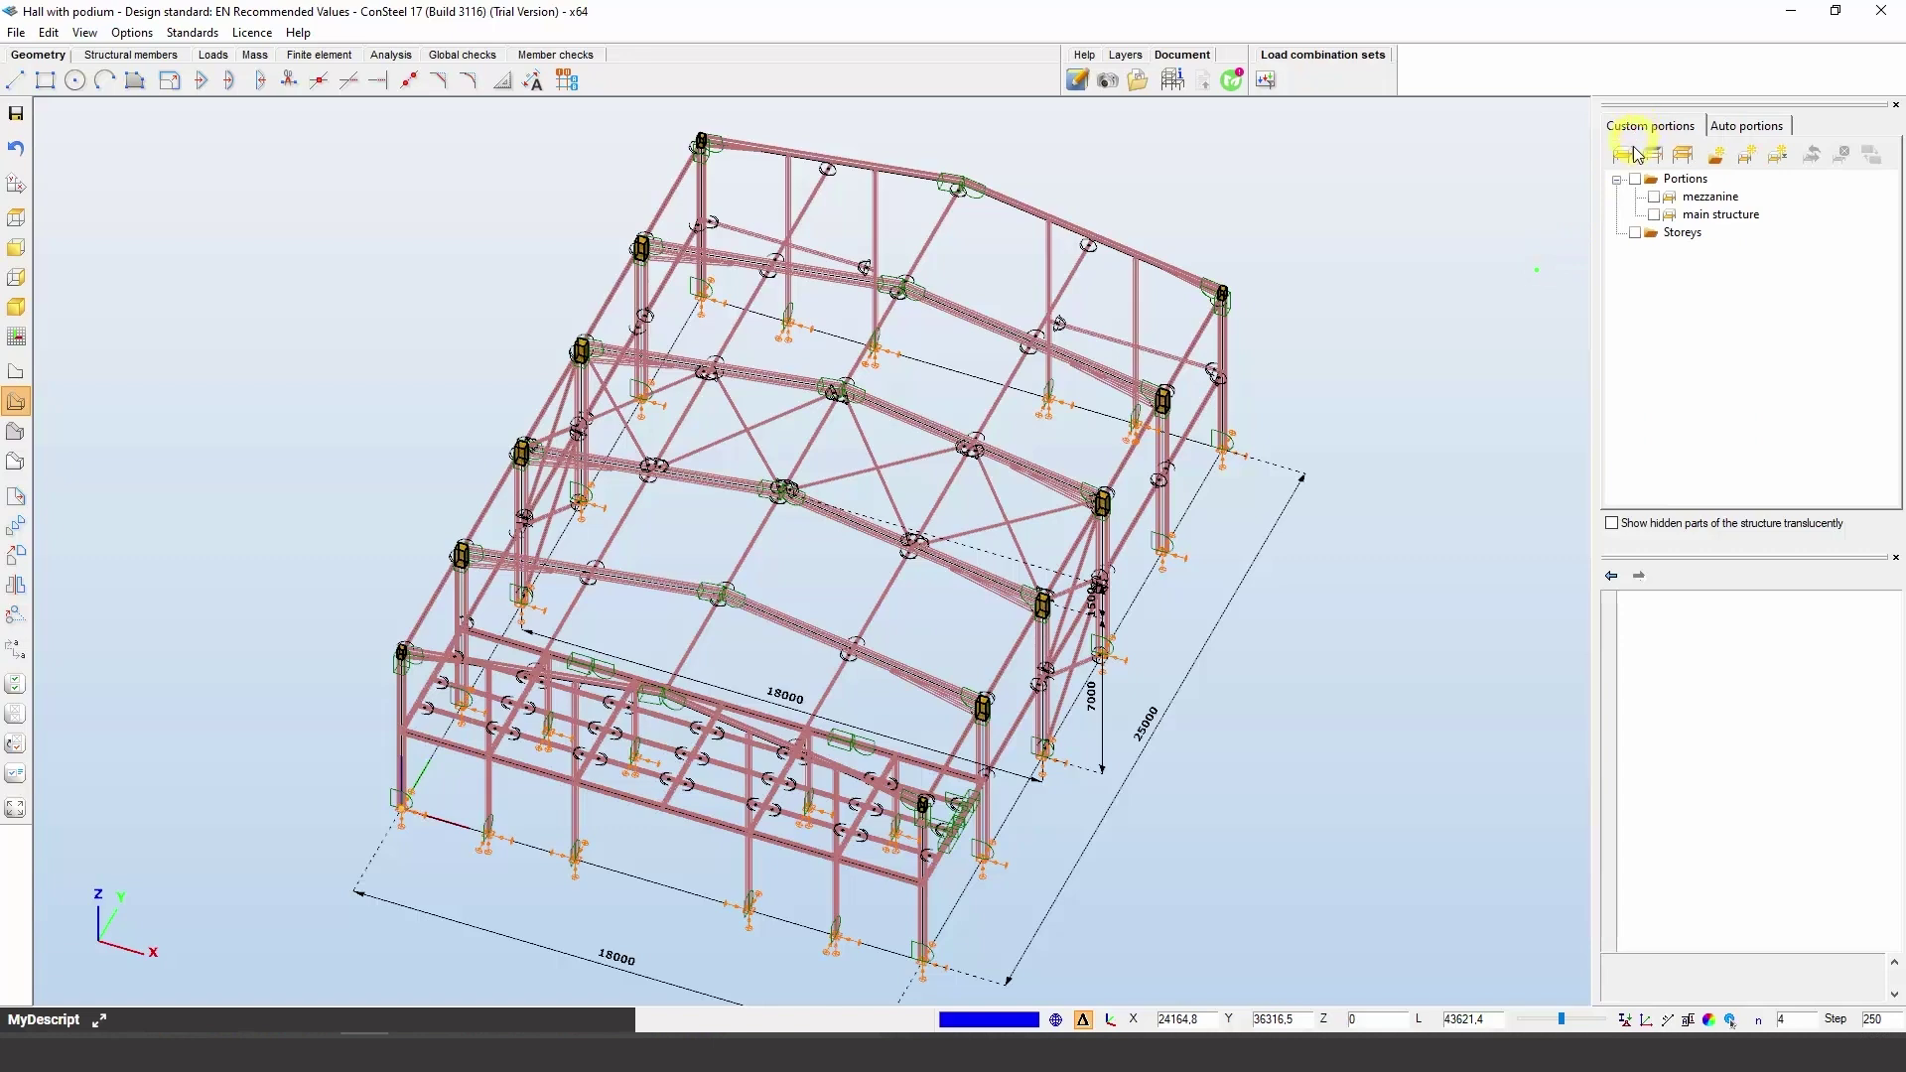
left_click(1654, 197)
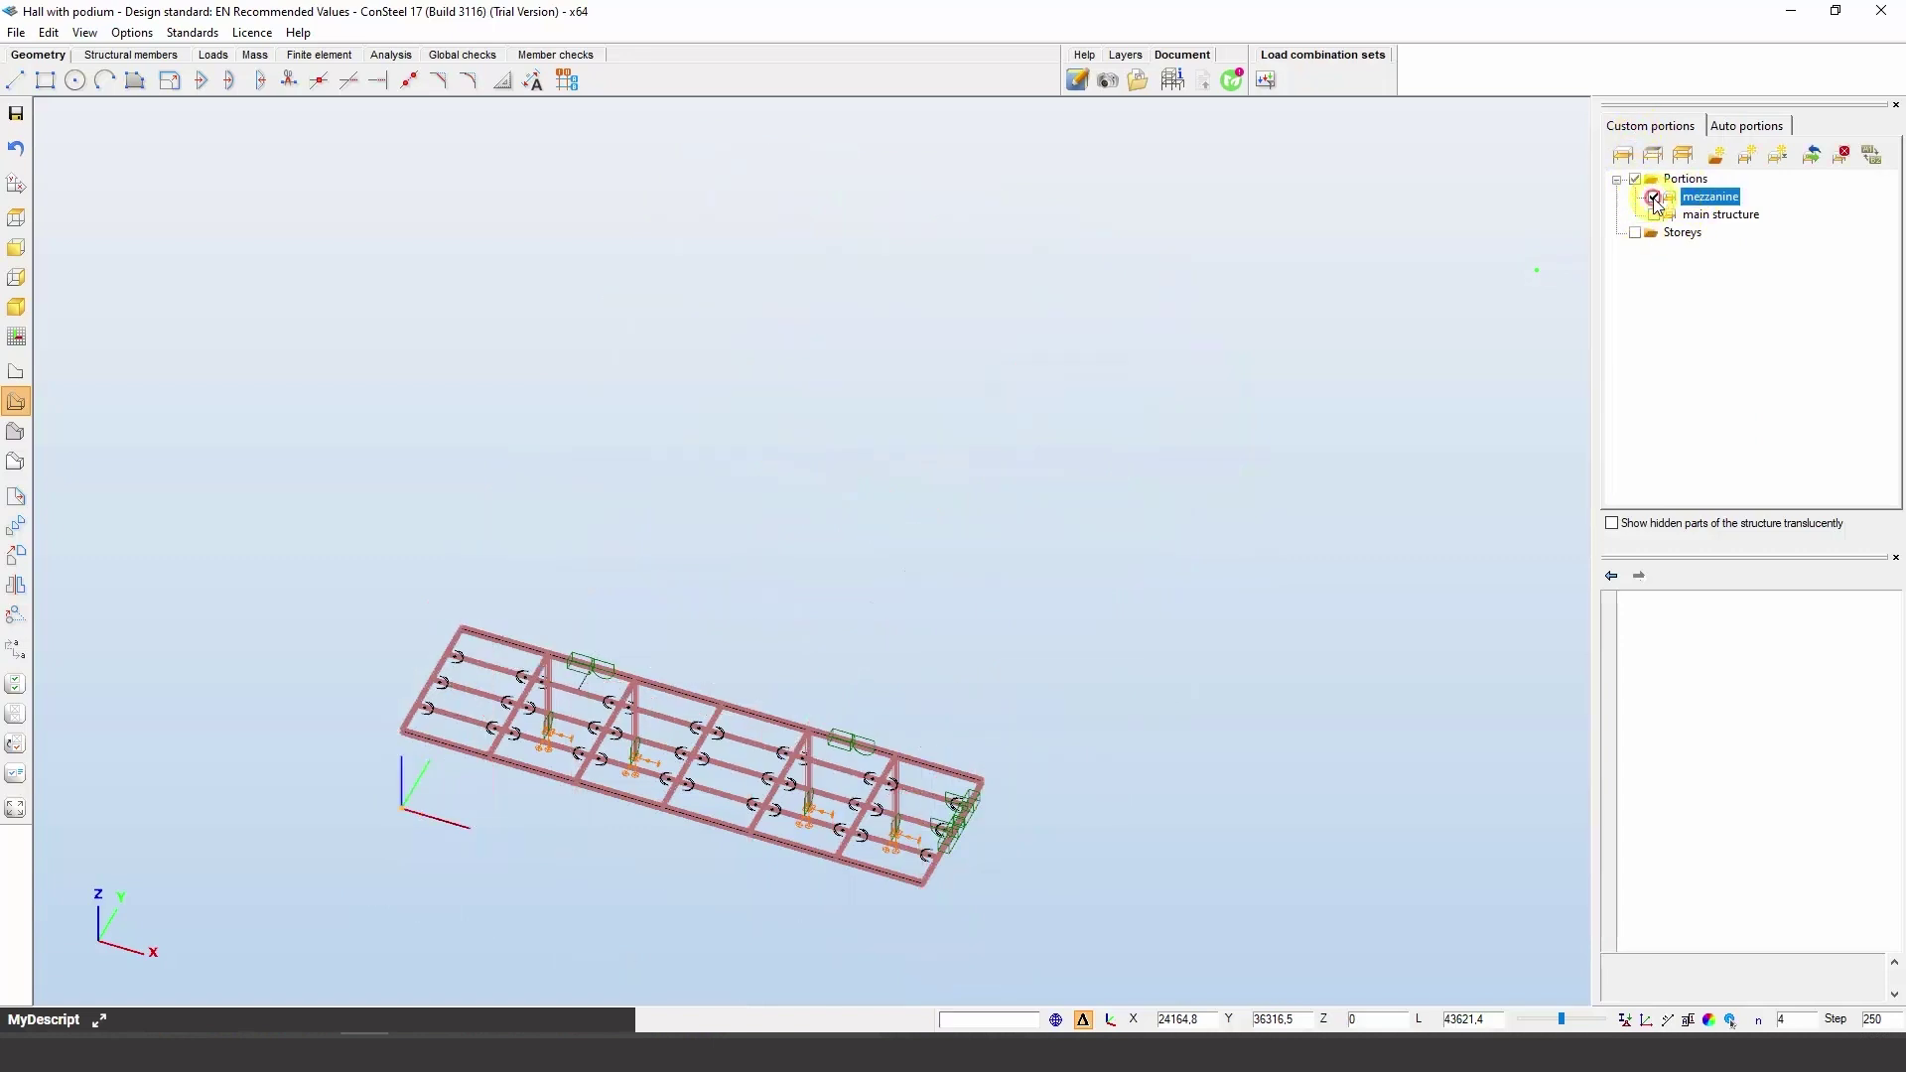
left_click(1654, 215)
left_click(1654, 197)
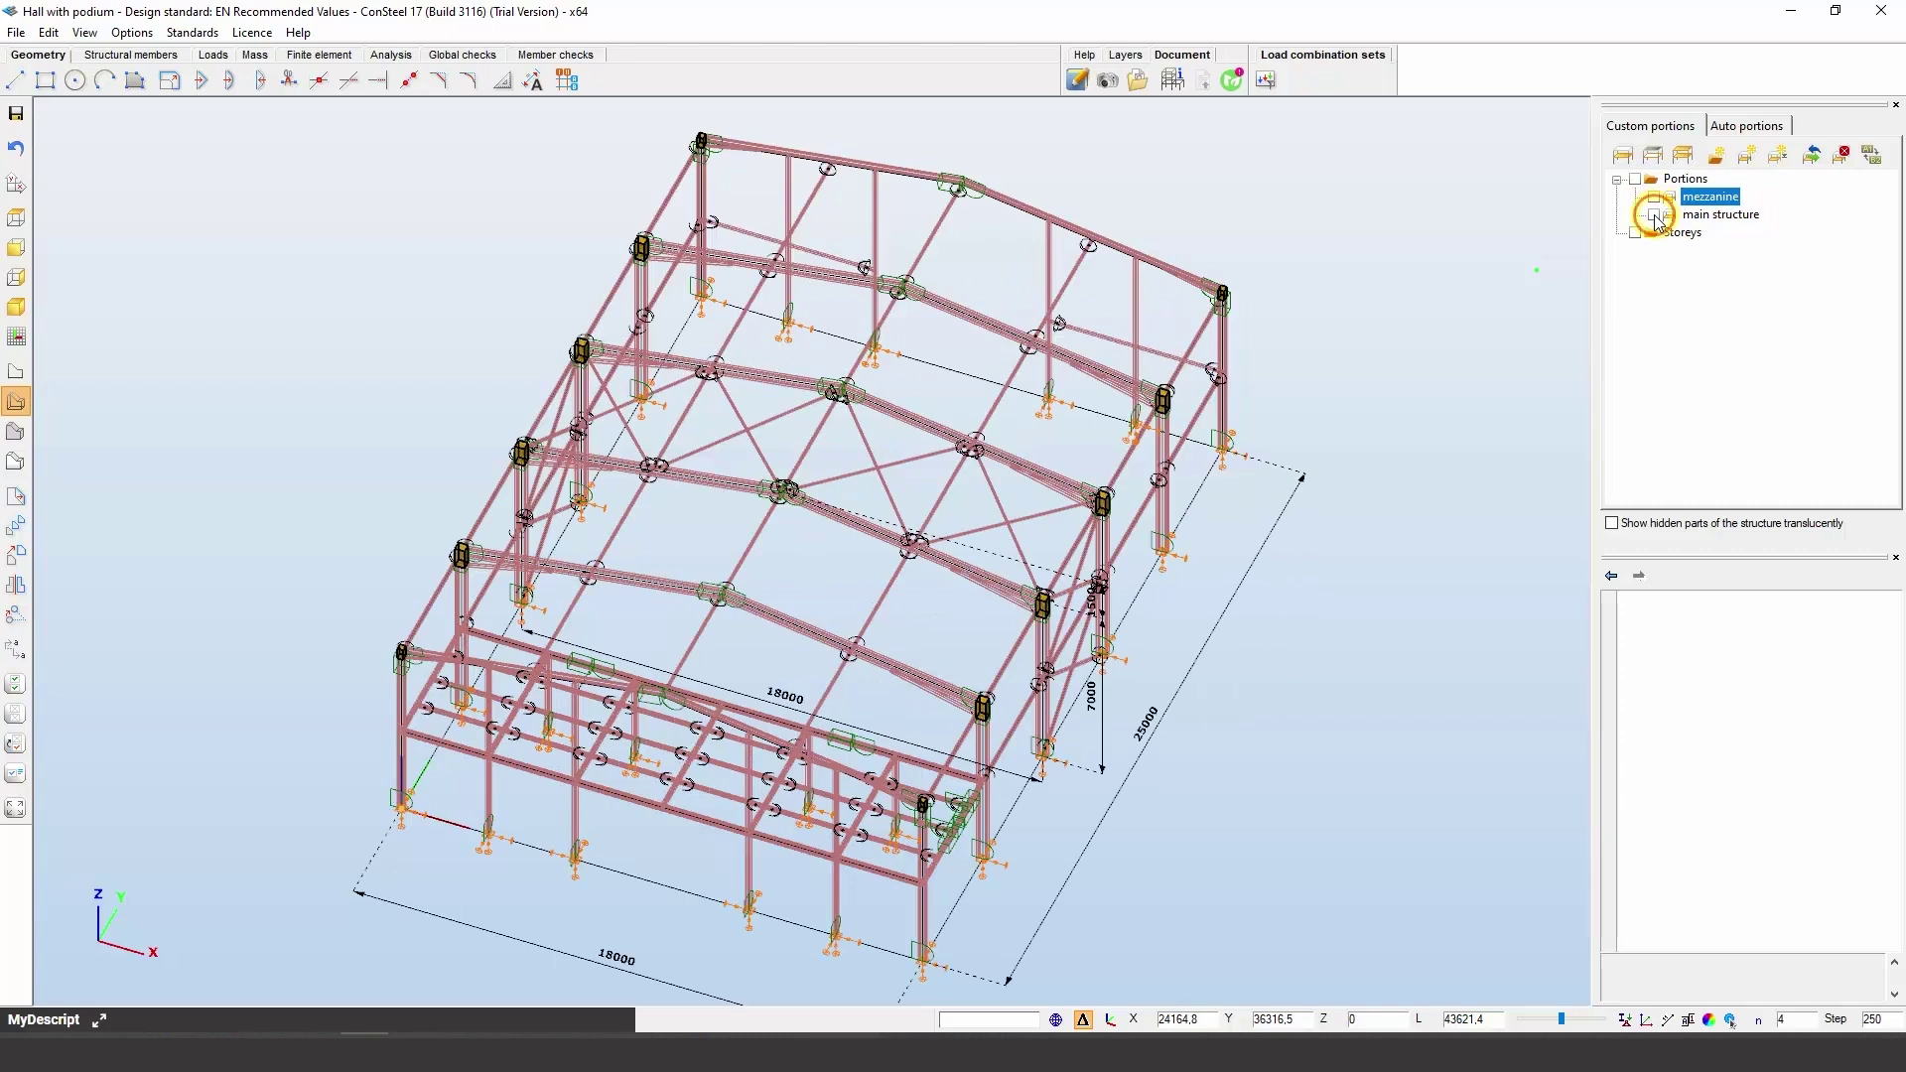
left_click(1654, 215)
left_click(1729, 121)
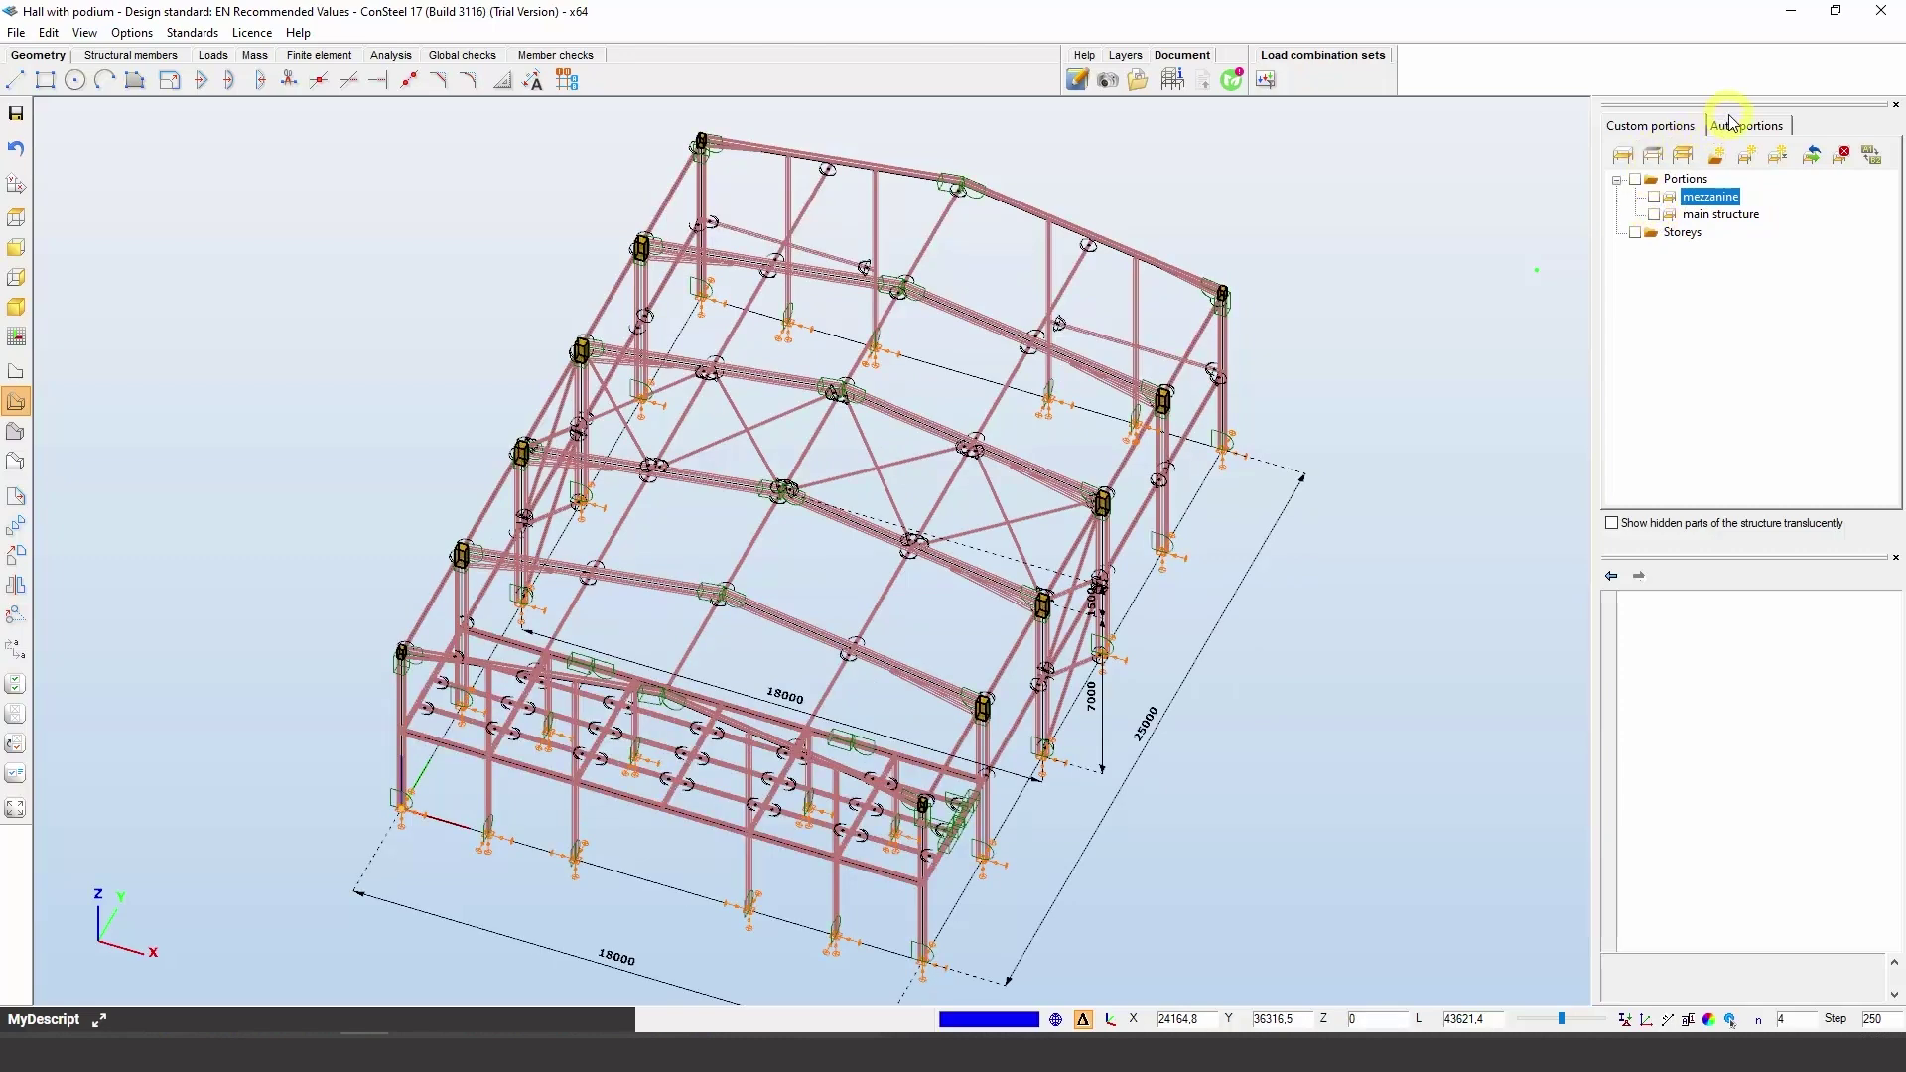
left_click(1728, 120)
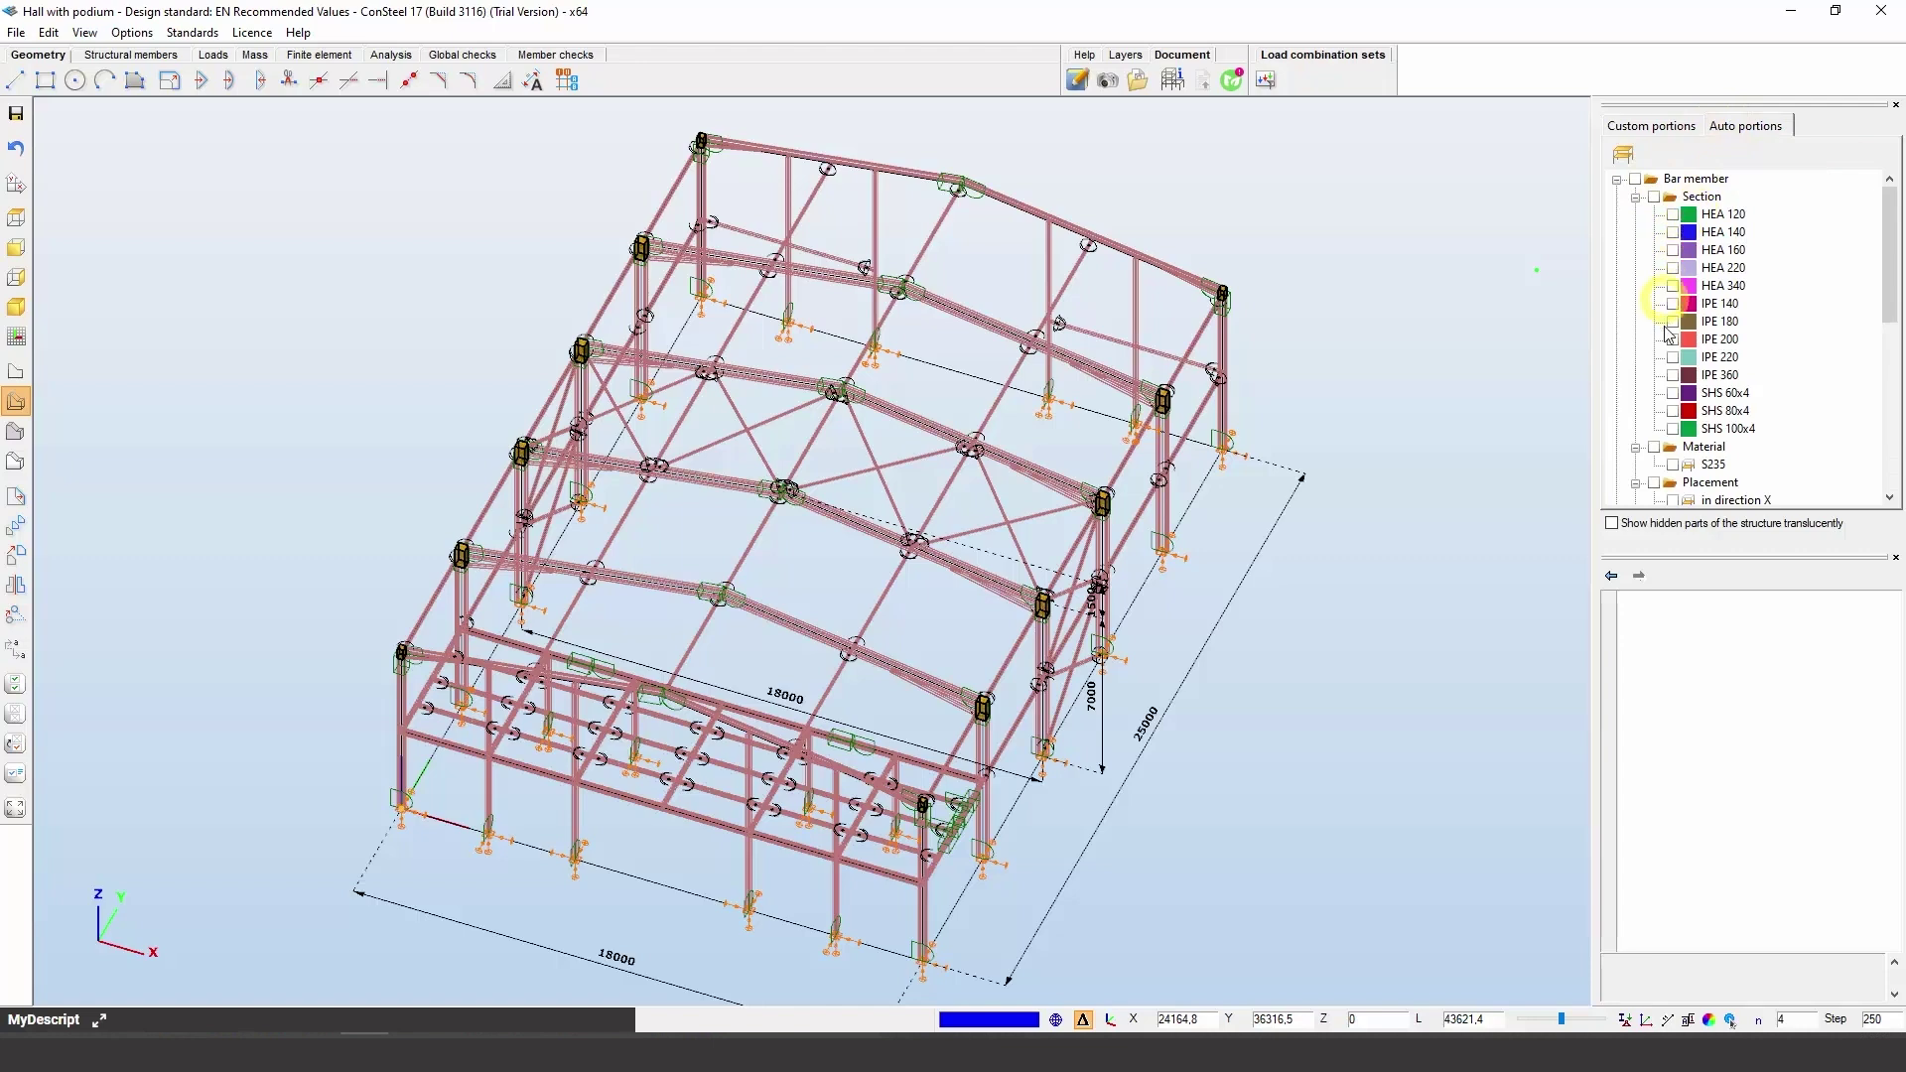
left_click(1674, 216)
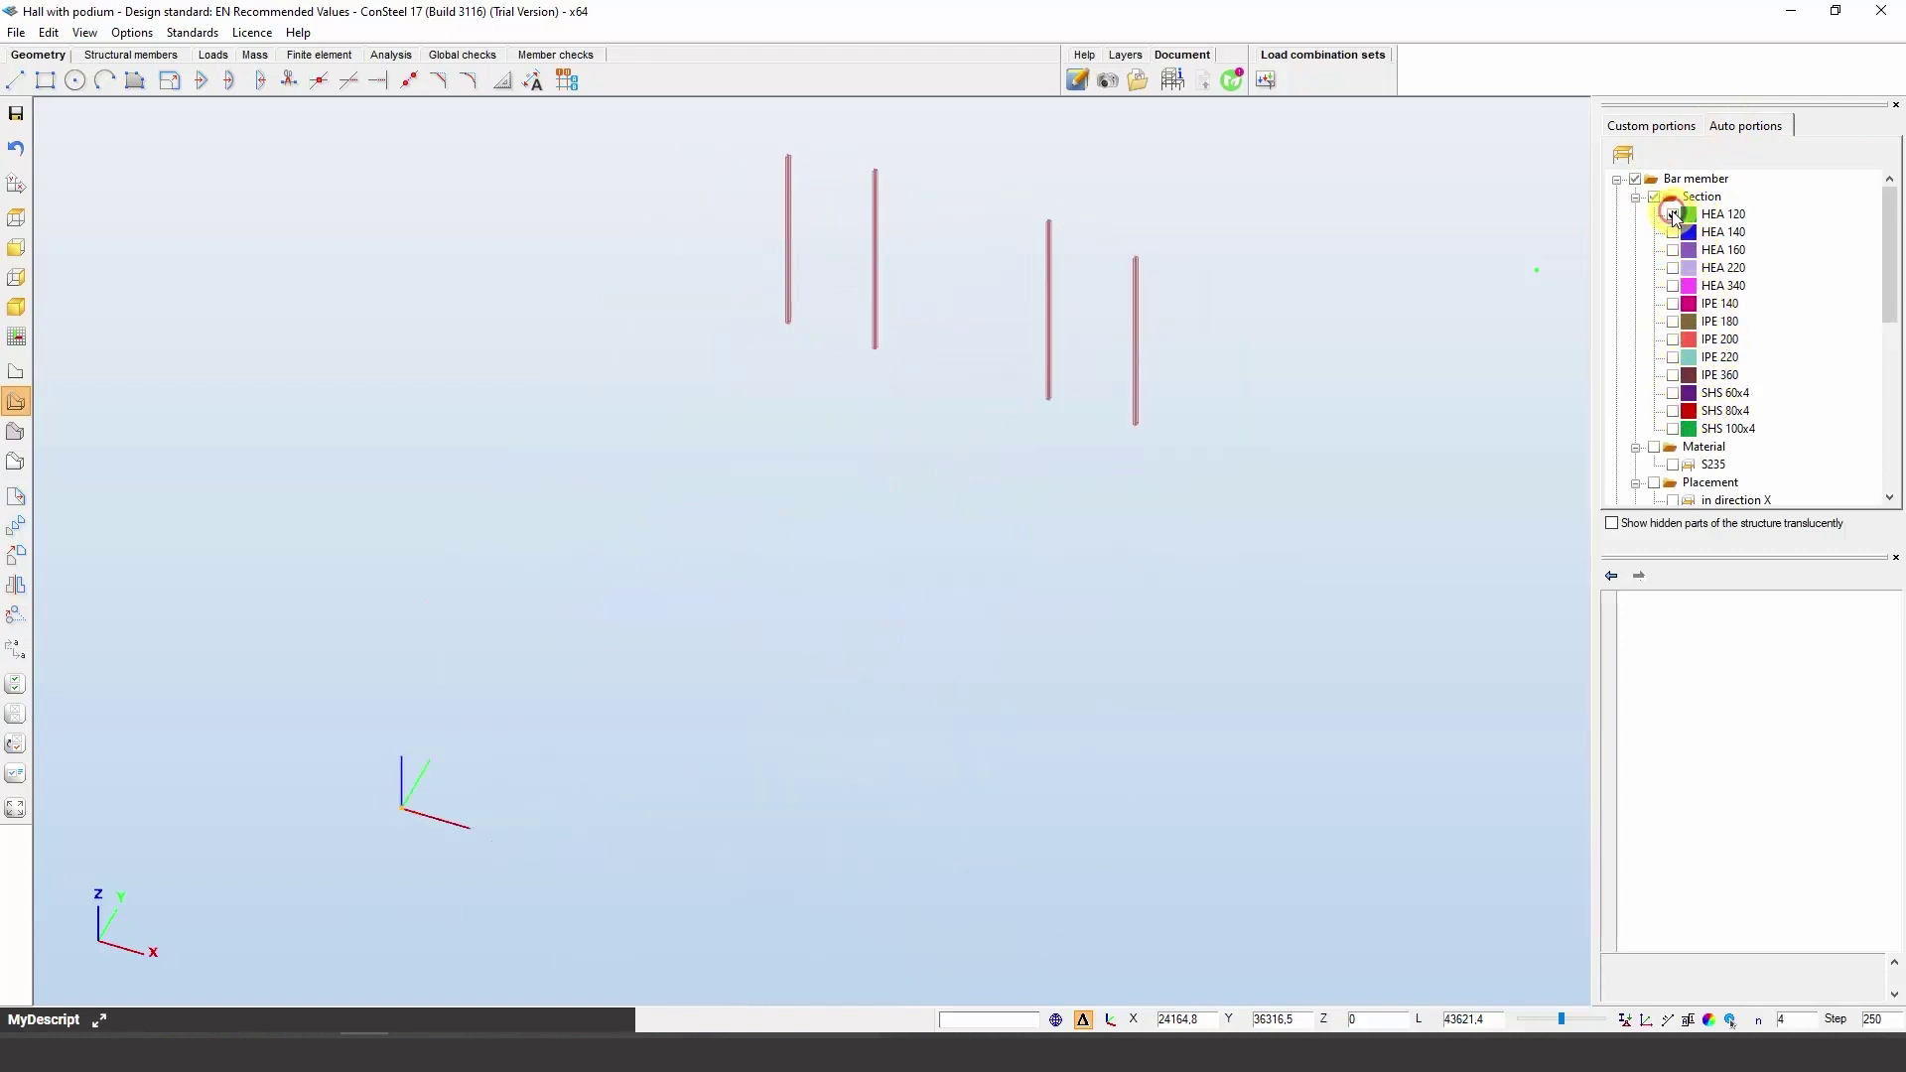
left_click(1673, 216)
left_click(1673, 250)
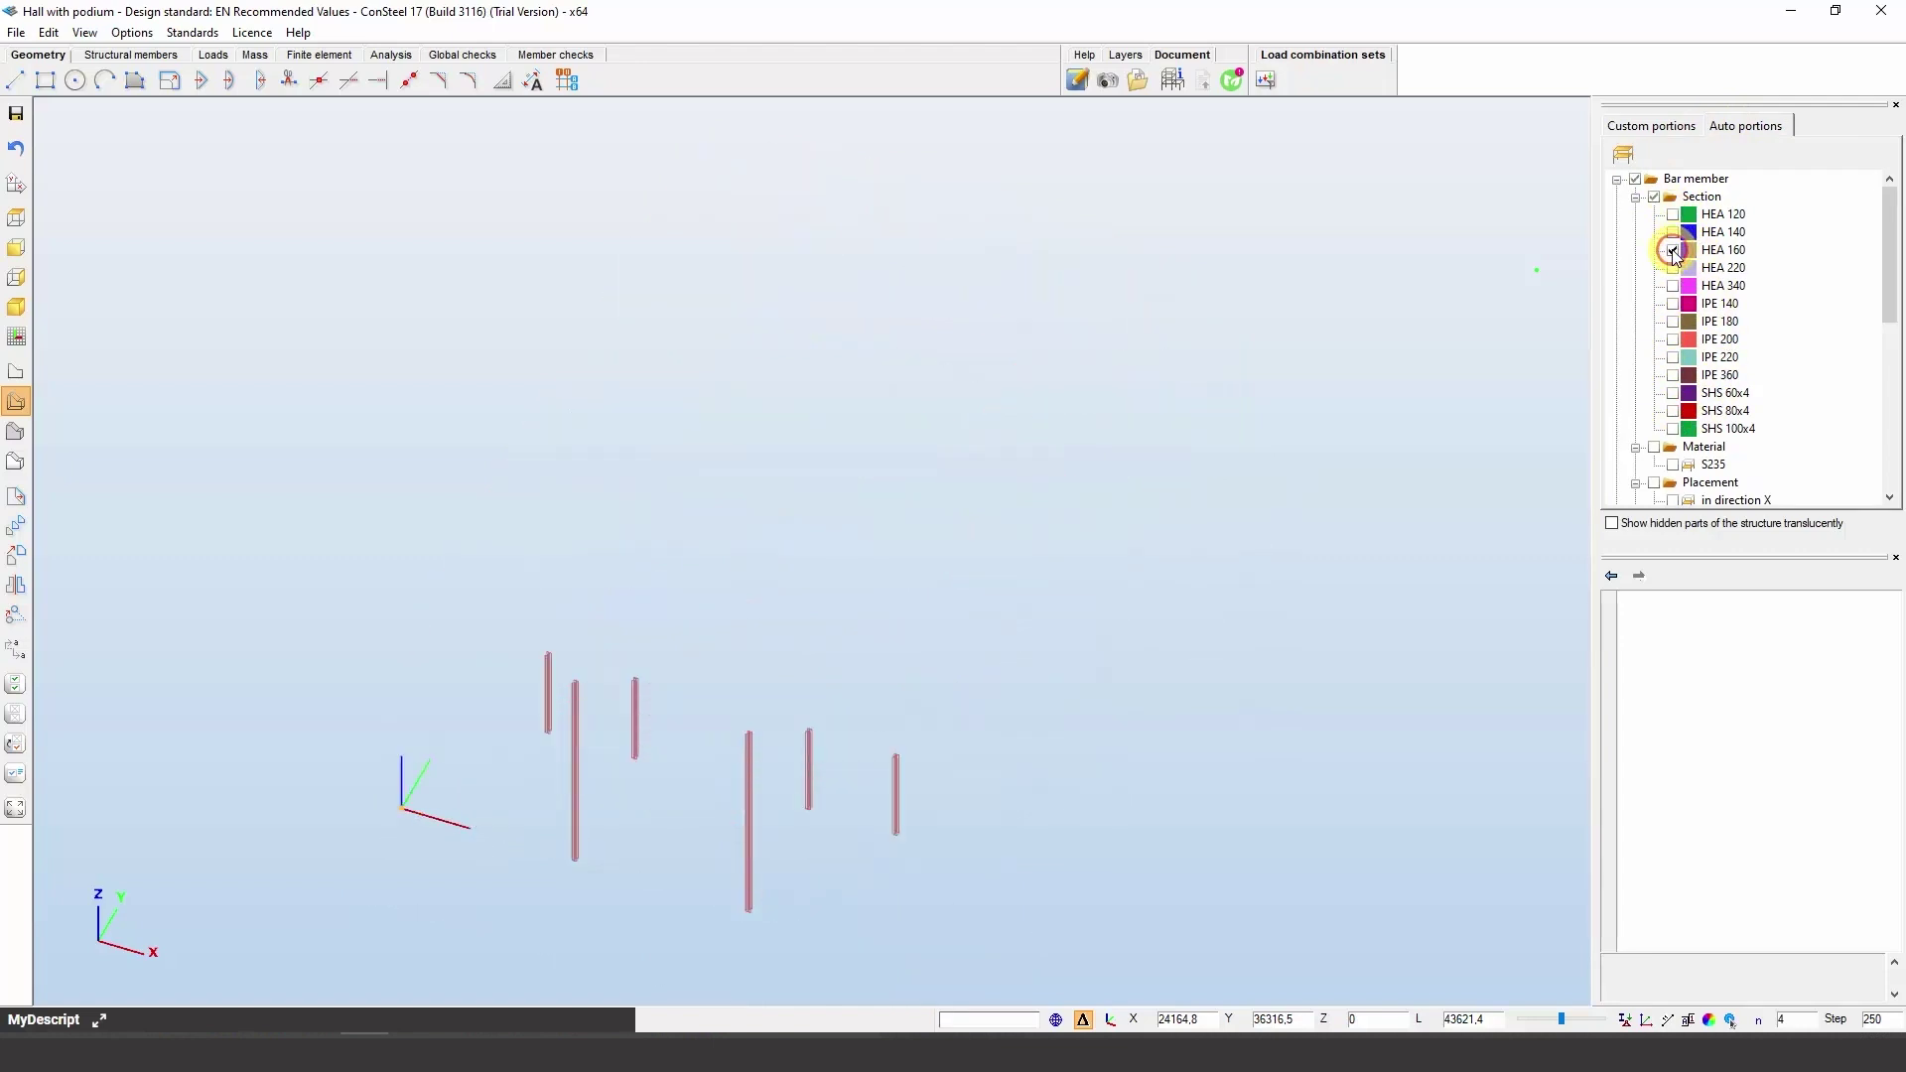
left_click(1673, 250)
left_click(1673, 285)
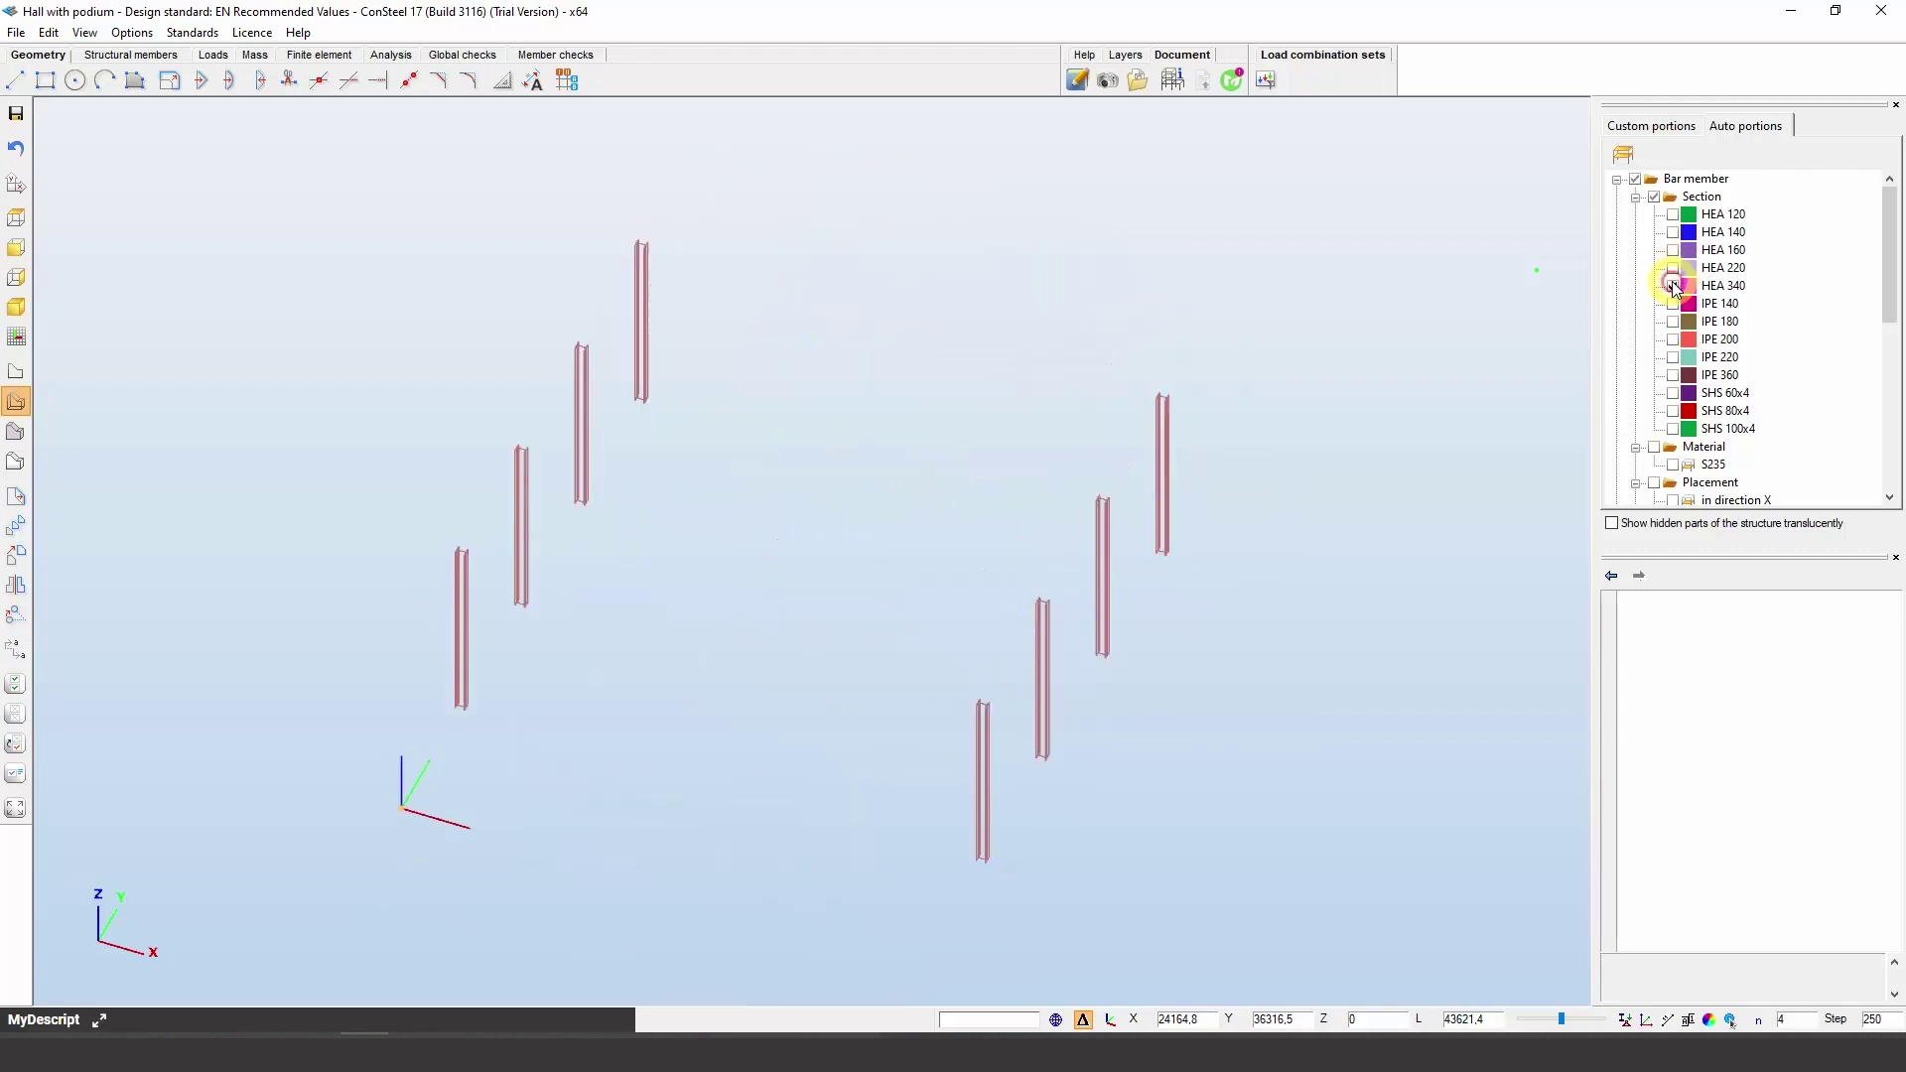
left_click(1673, 286)
scroll(1885, 277, "down", 4)
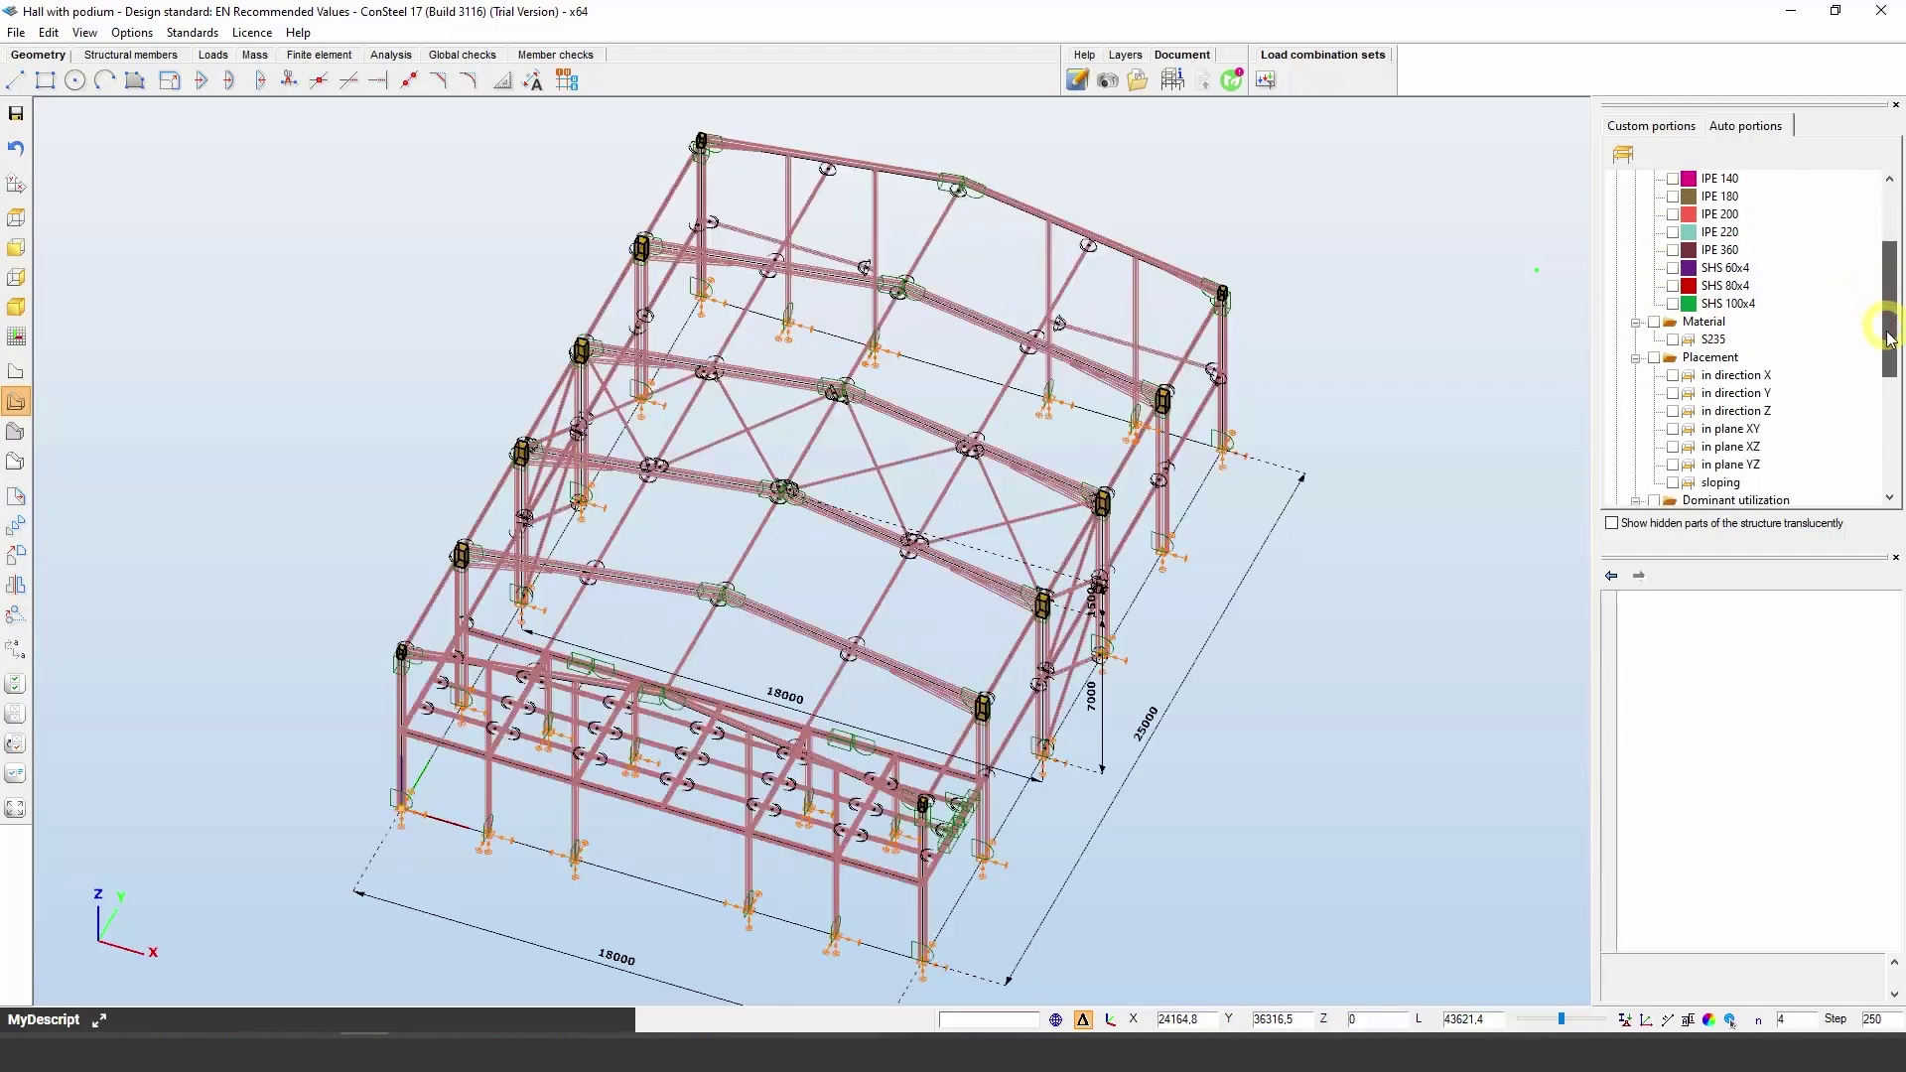
left_click(1673, 286)
left_click(1673, 286)
left_click(1674, 304)
left_click(1674, 303)
left_click(1674, 321)
left_click(1673, 321)
left_click_drag(1884, 375, 1885, 179)
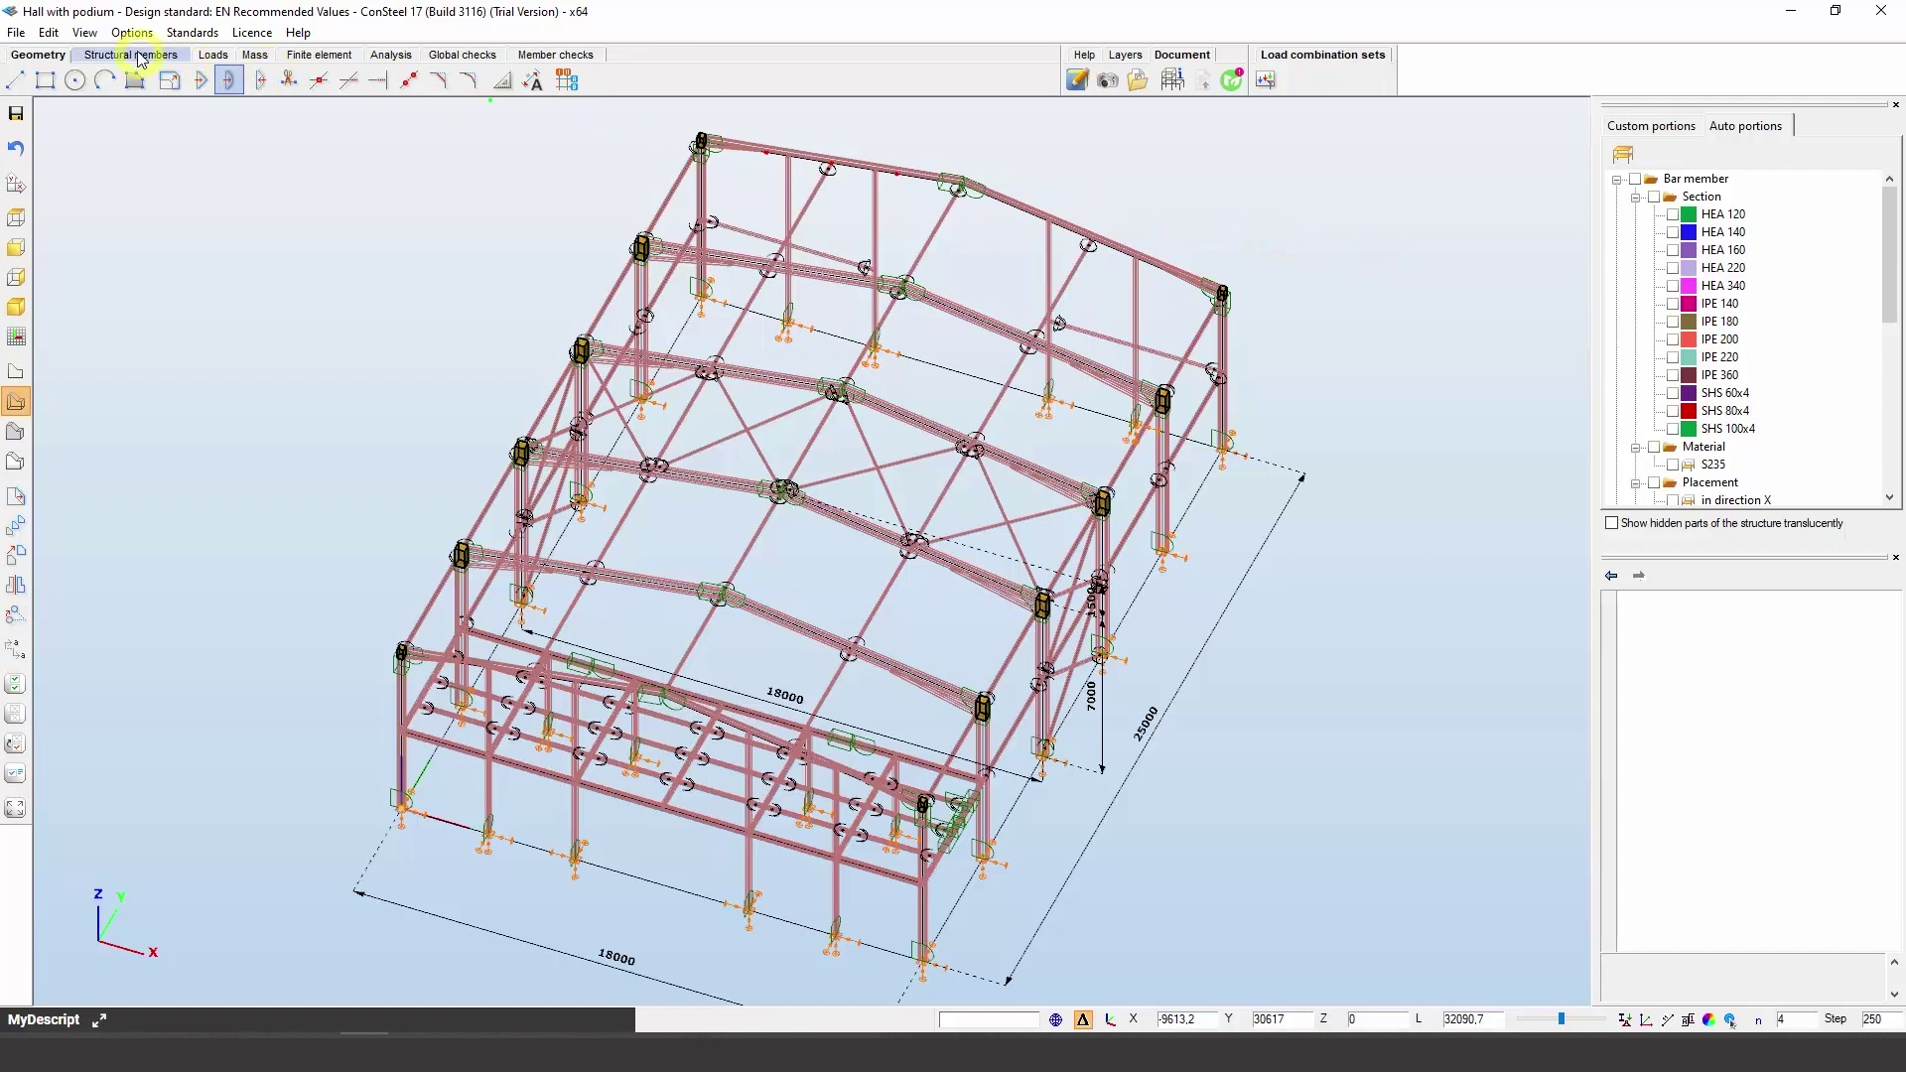
Show the Diagnostics panel from the View menu and run a diagnostics check on the hall model
left_click(85, 32)
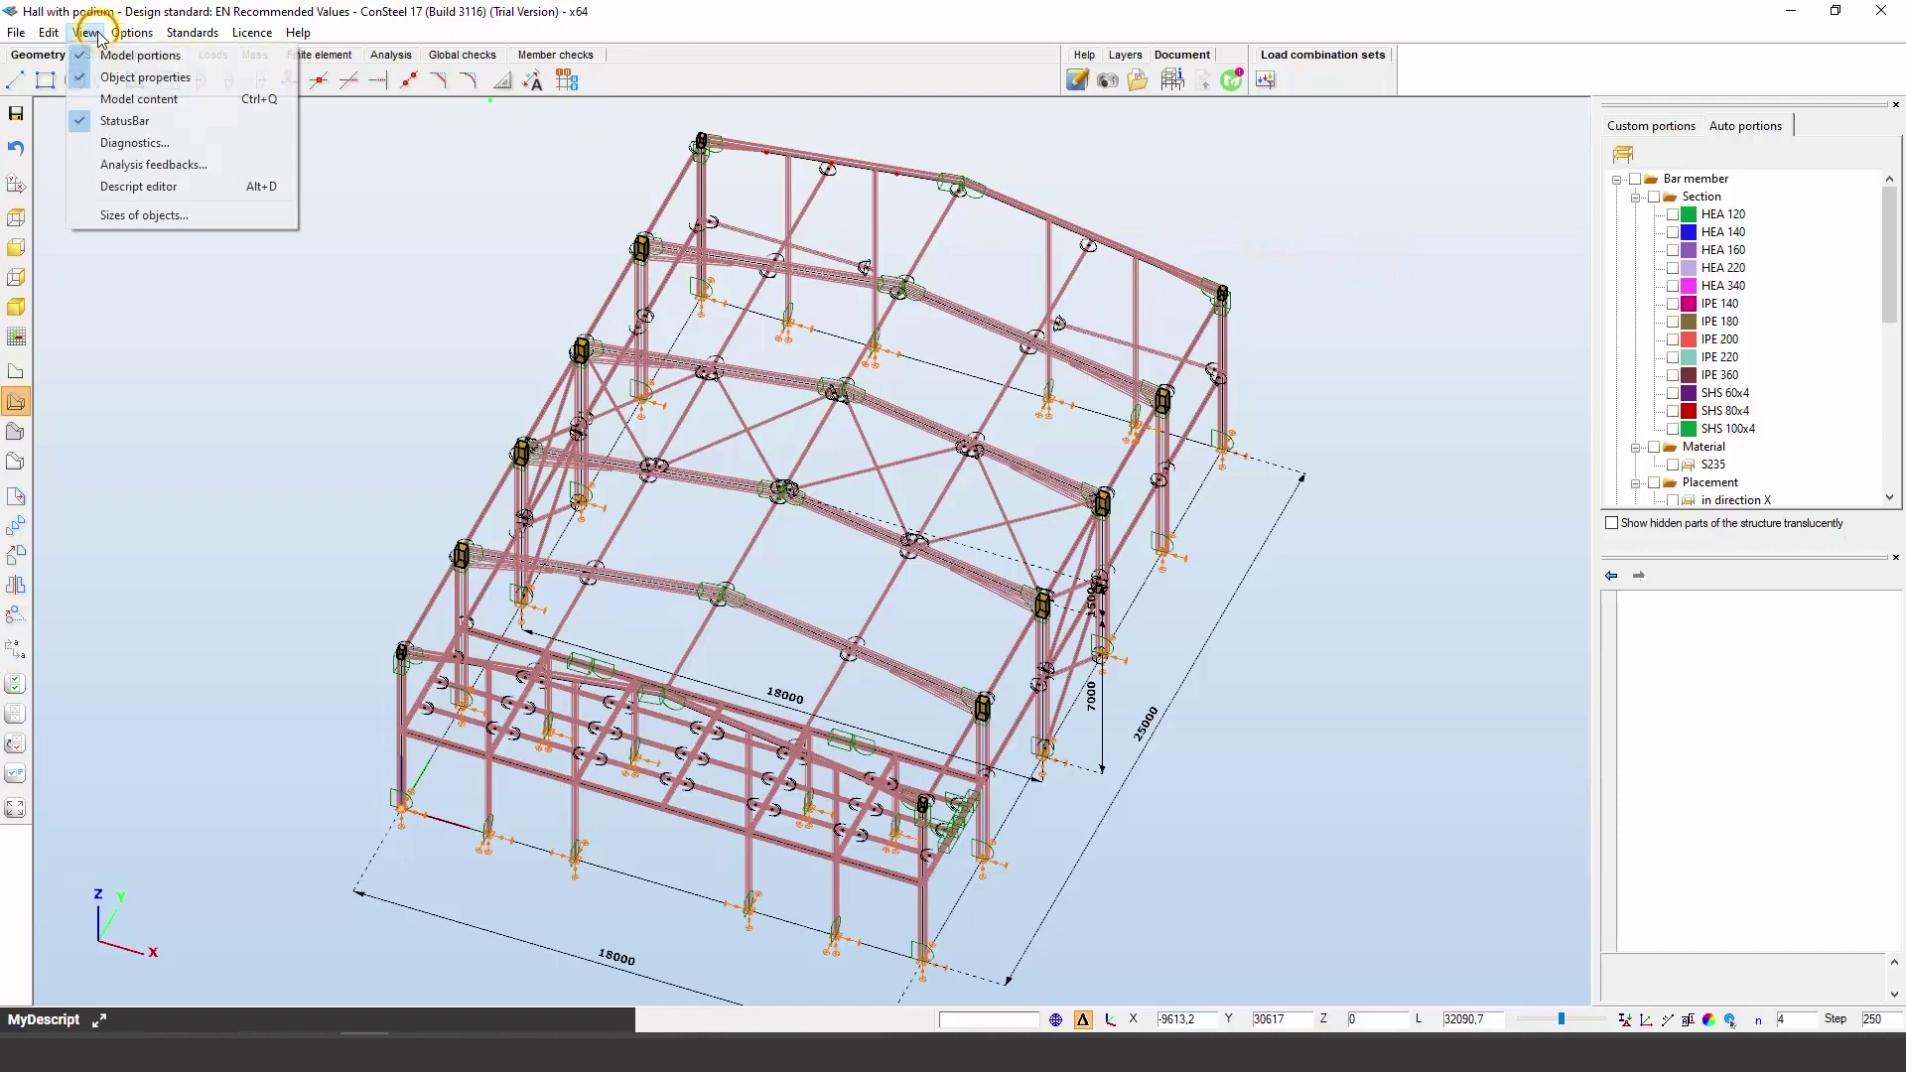
left_click(130, 143)
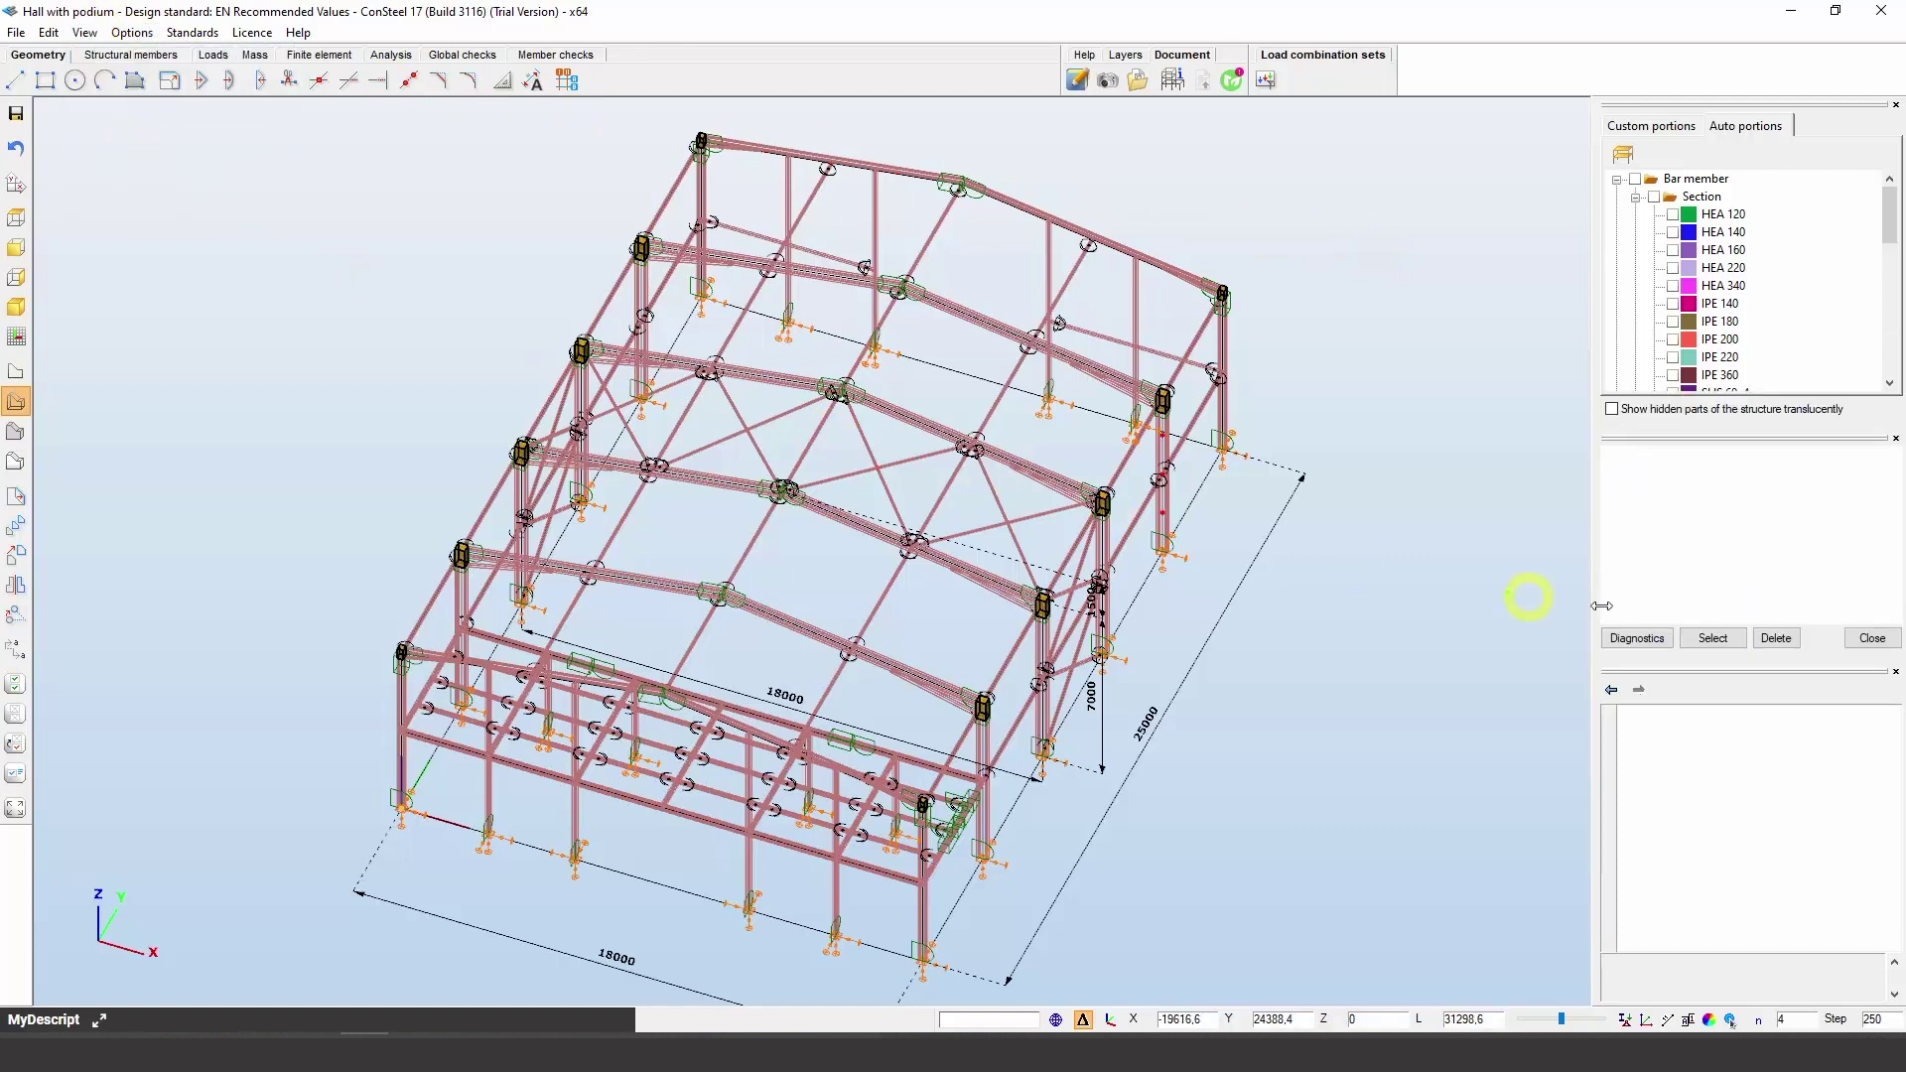
left_click(1635, 637)
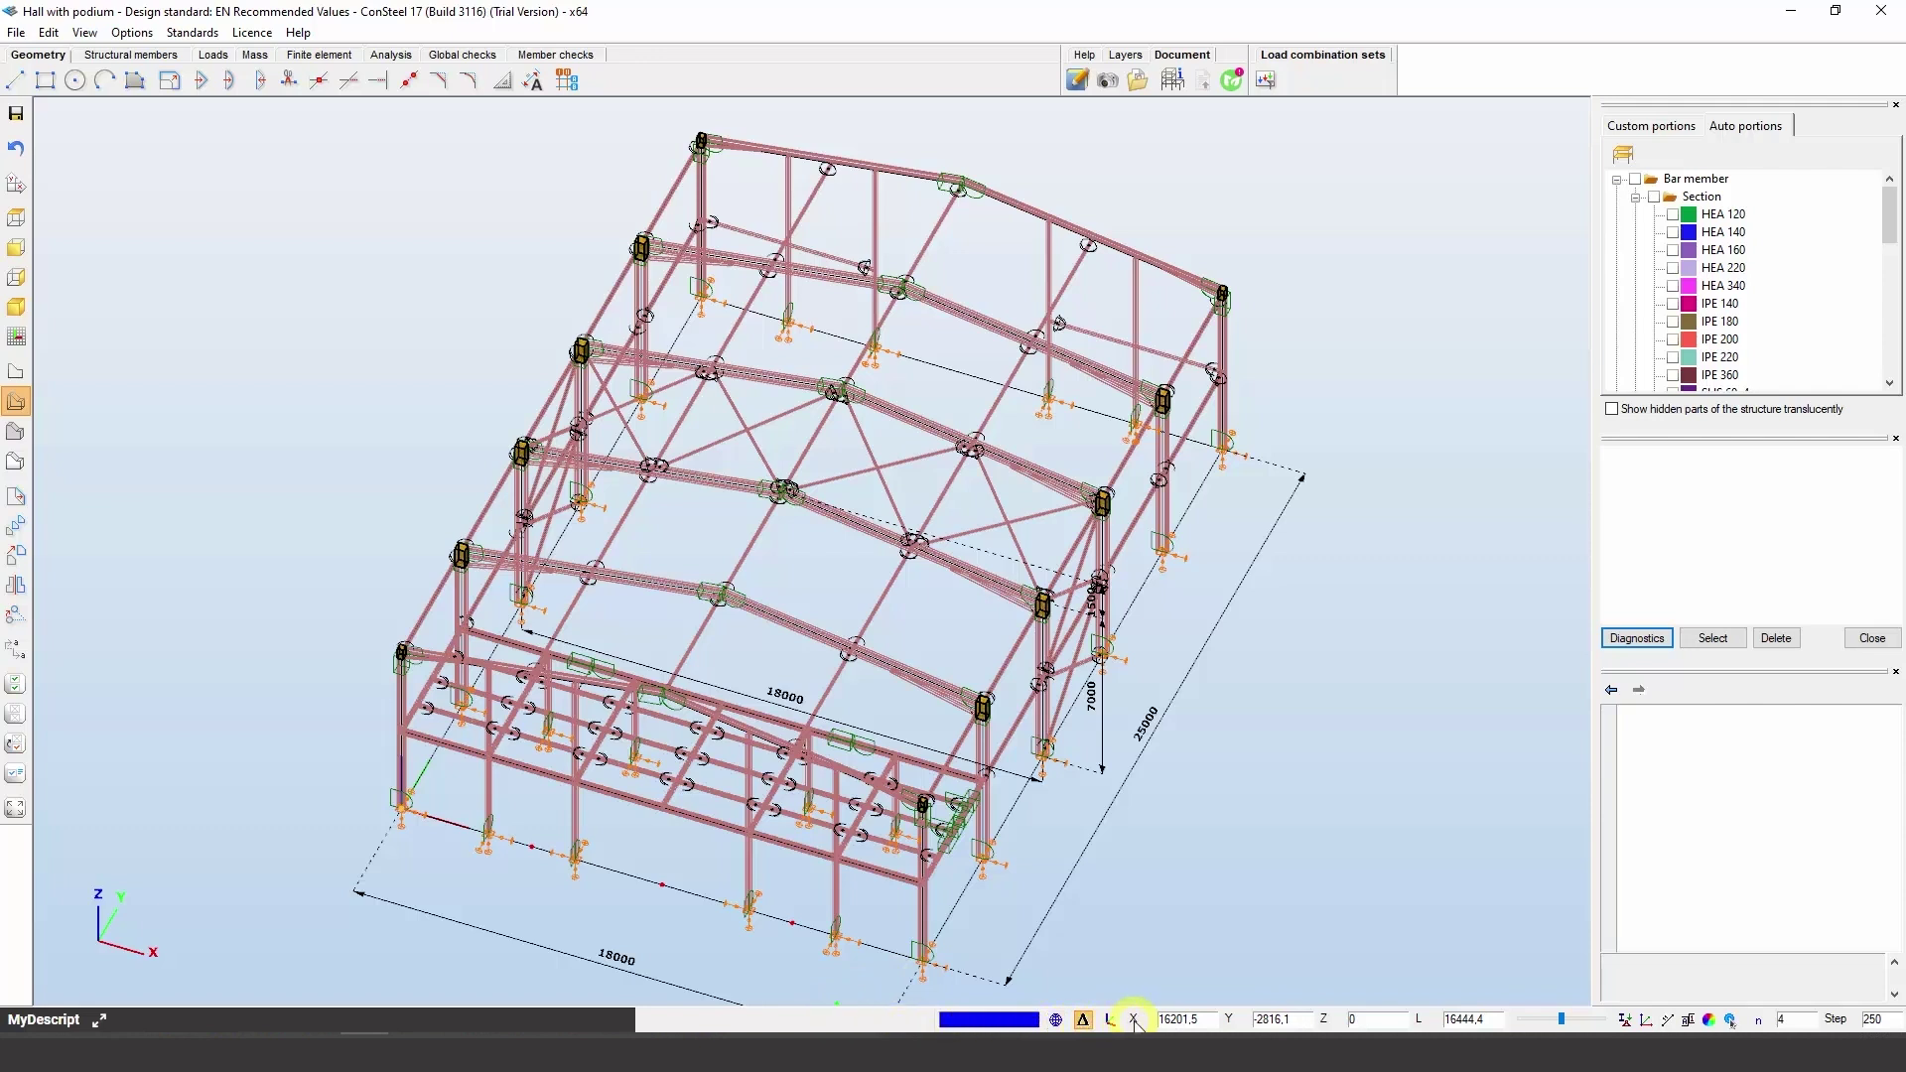
left_click(1055, 1019)
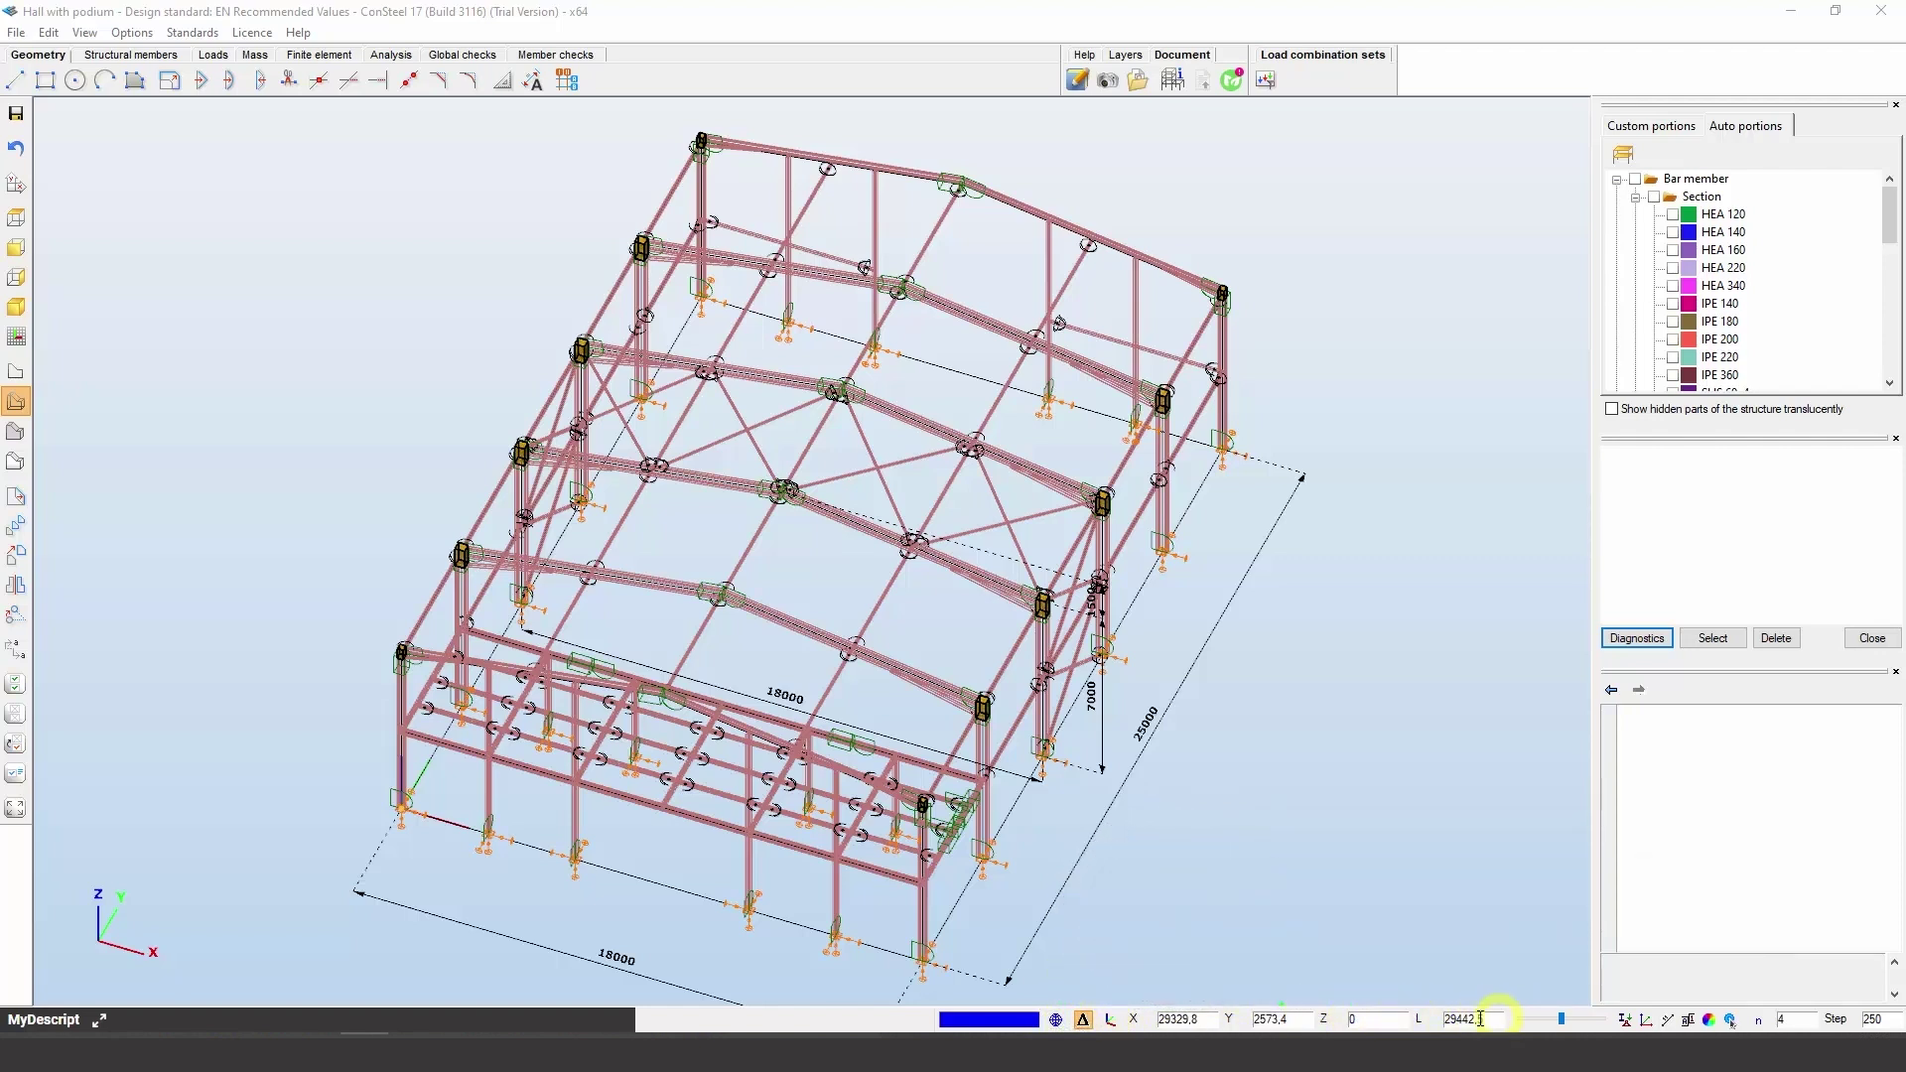
left_click(1624, 1018)
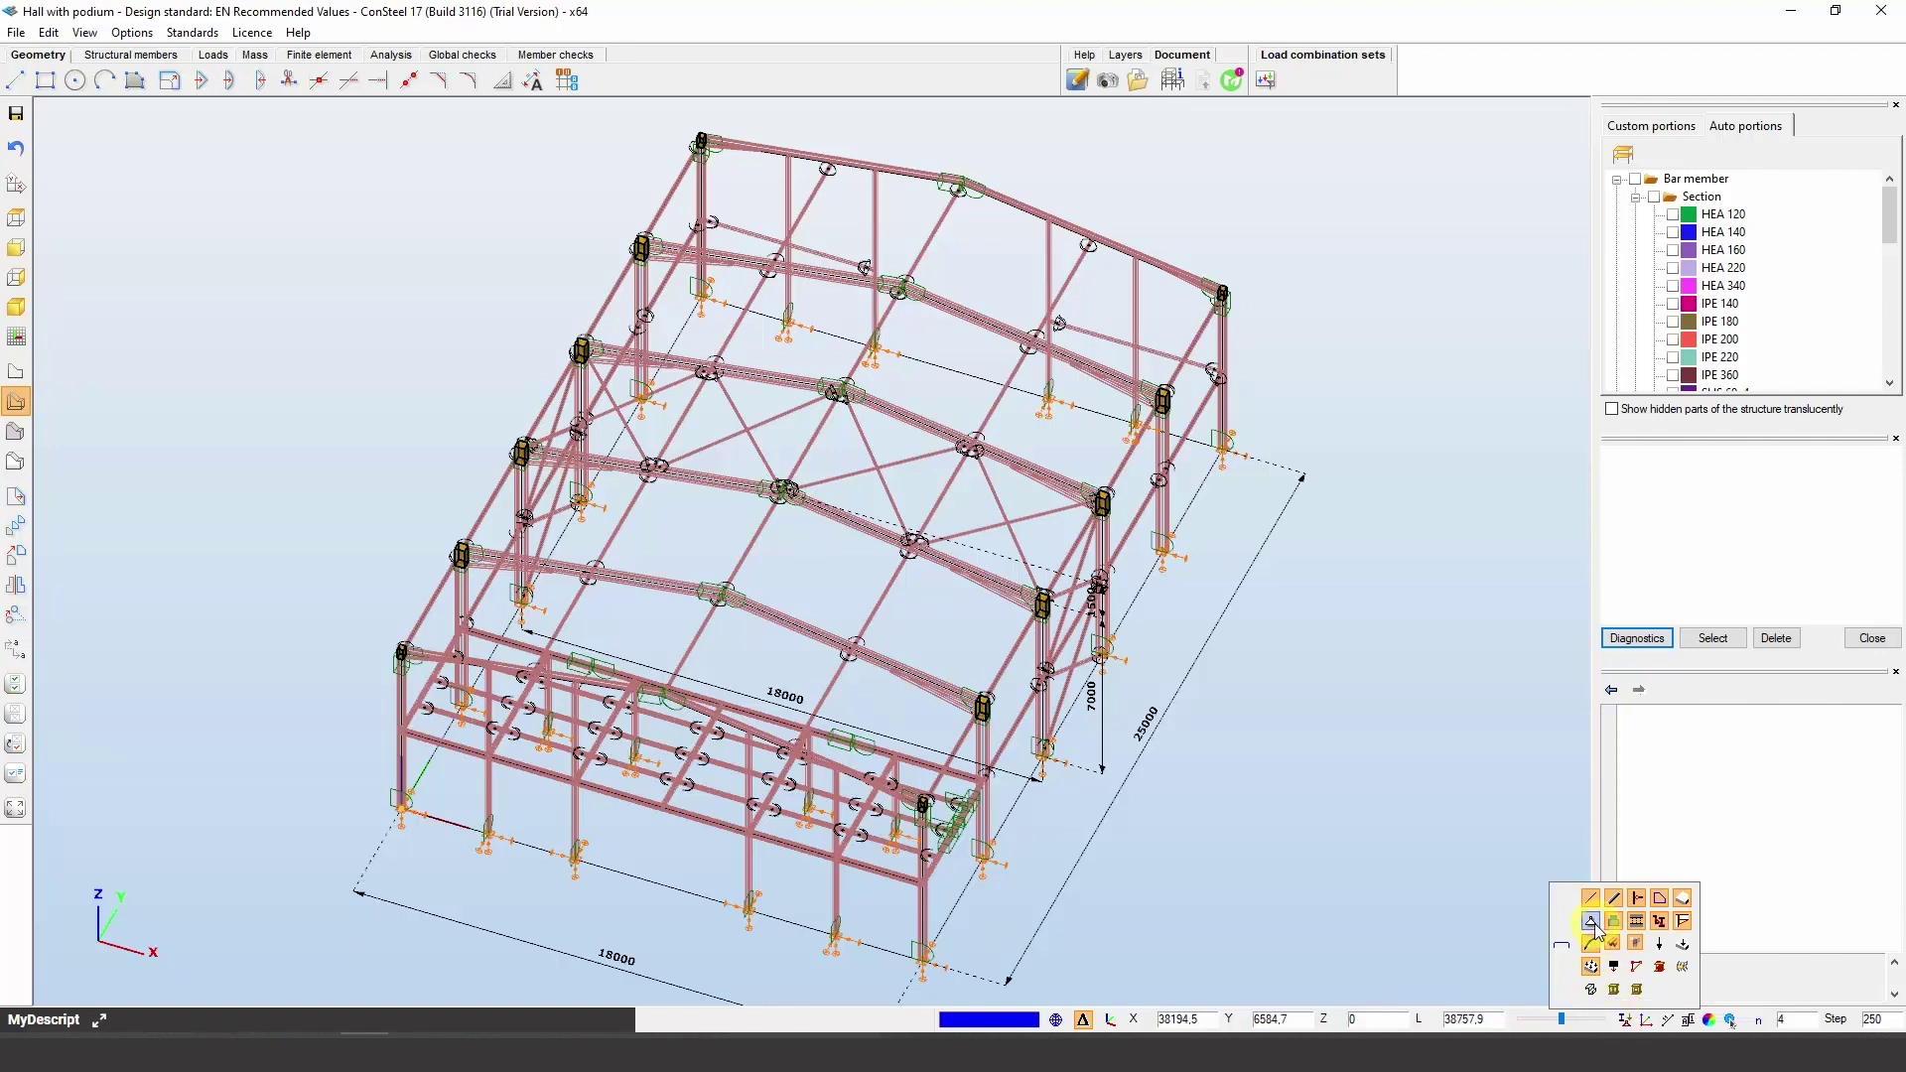
Hide and restore the support symbols, and switch bar members to thin lines and back
left_click(1592, 923)
left_click(1592, 922)
left_click(1615, 900)
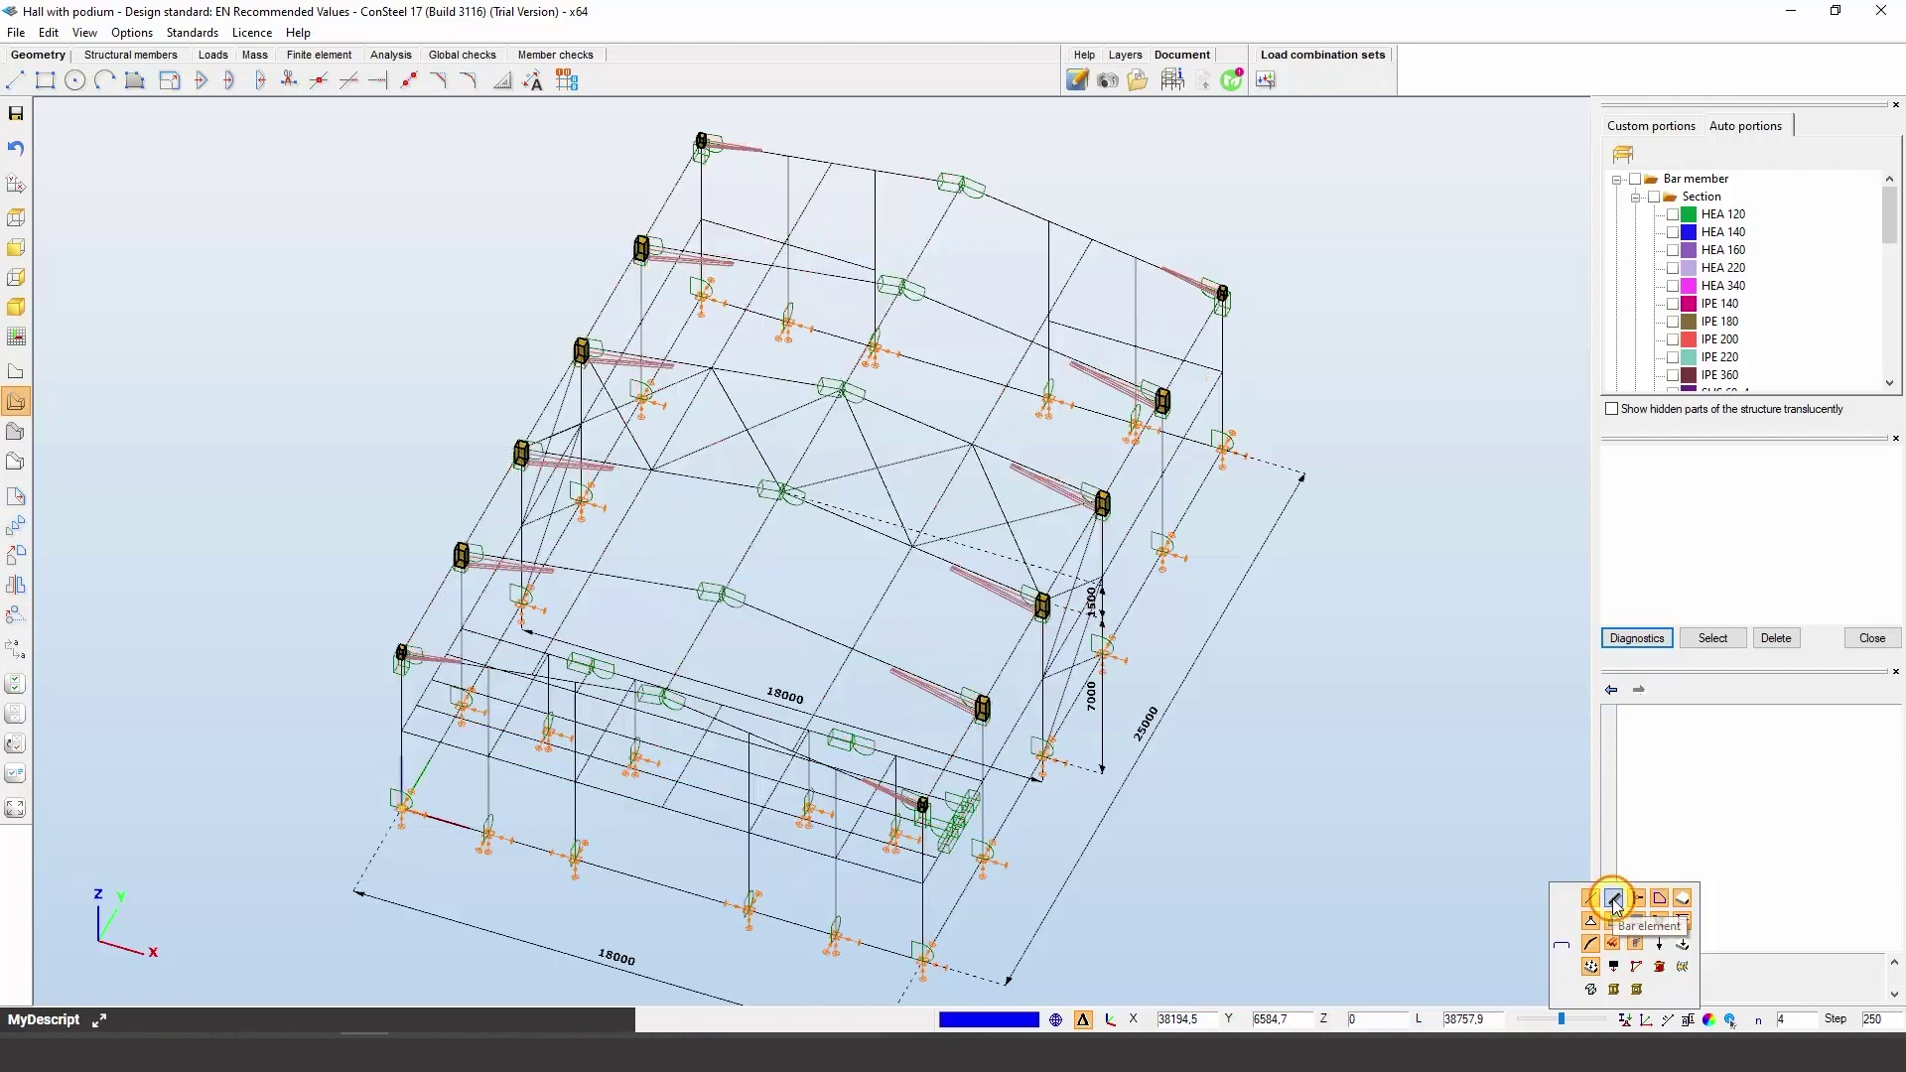
left_click(1614, 900)
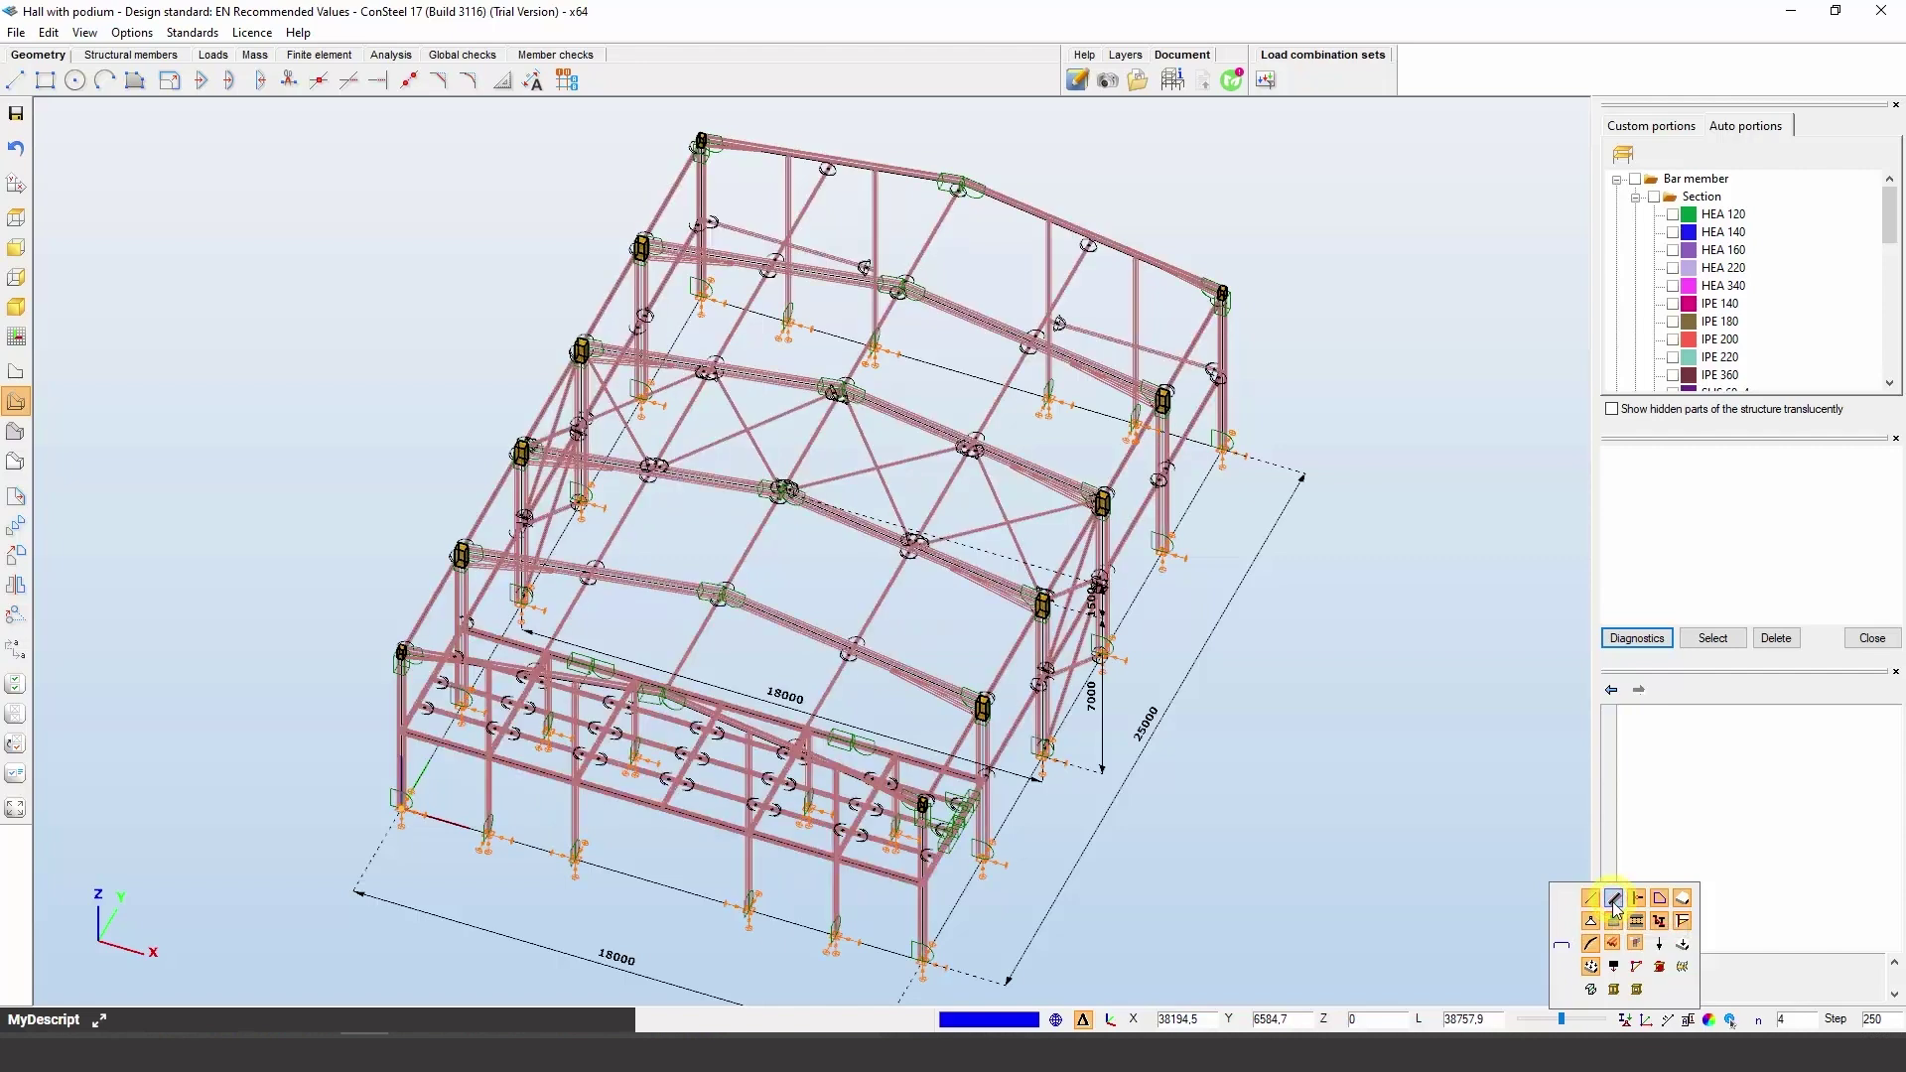
Colour members by section type, revert to the default colour, and expand the MyDescript scripts panel
mouse_move(1646, 1020)
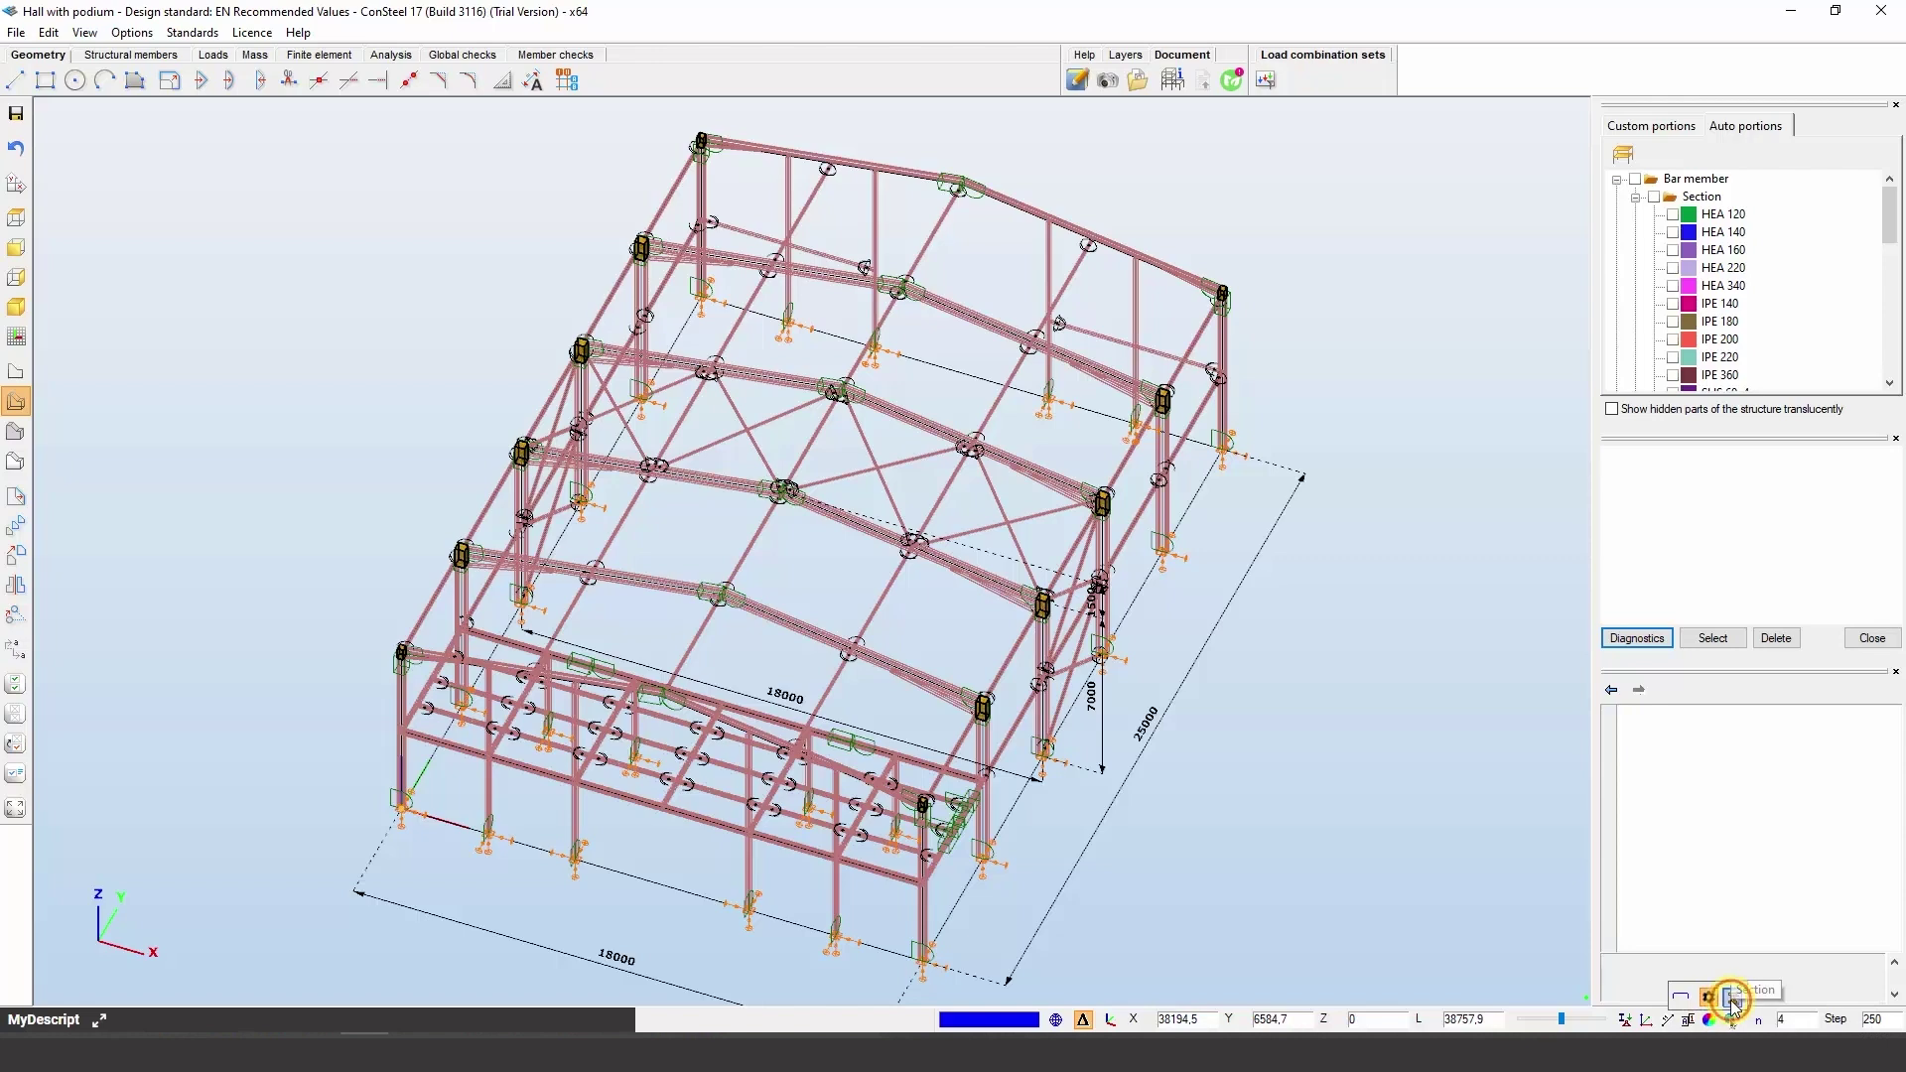
left_click(1732, 997)
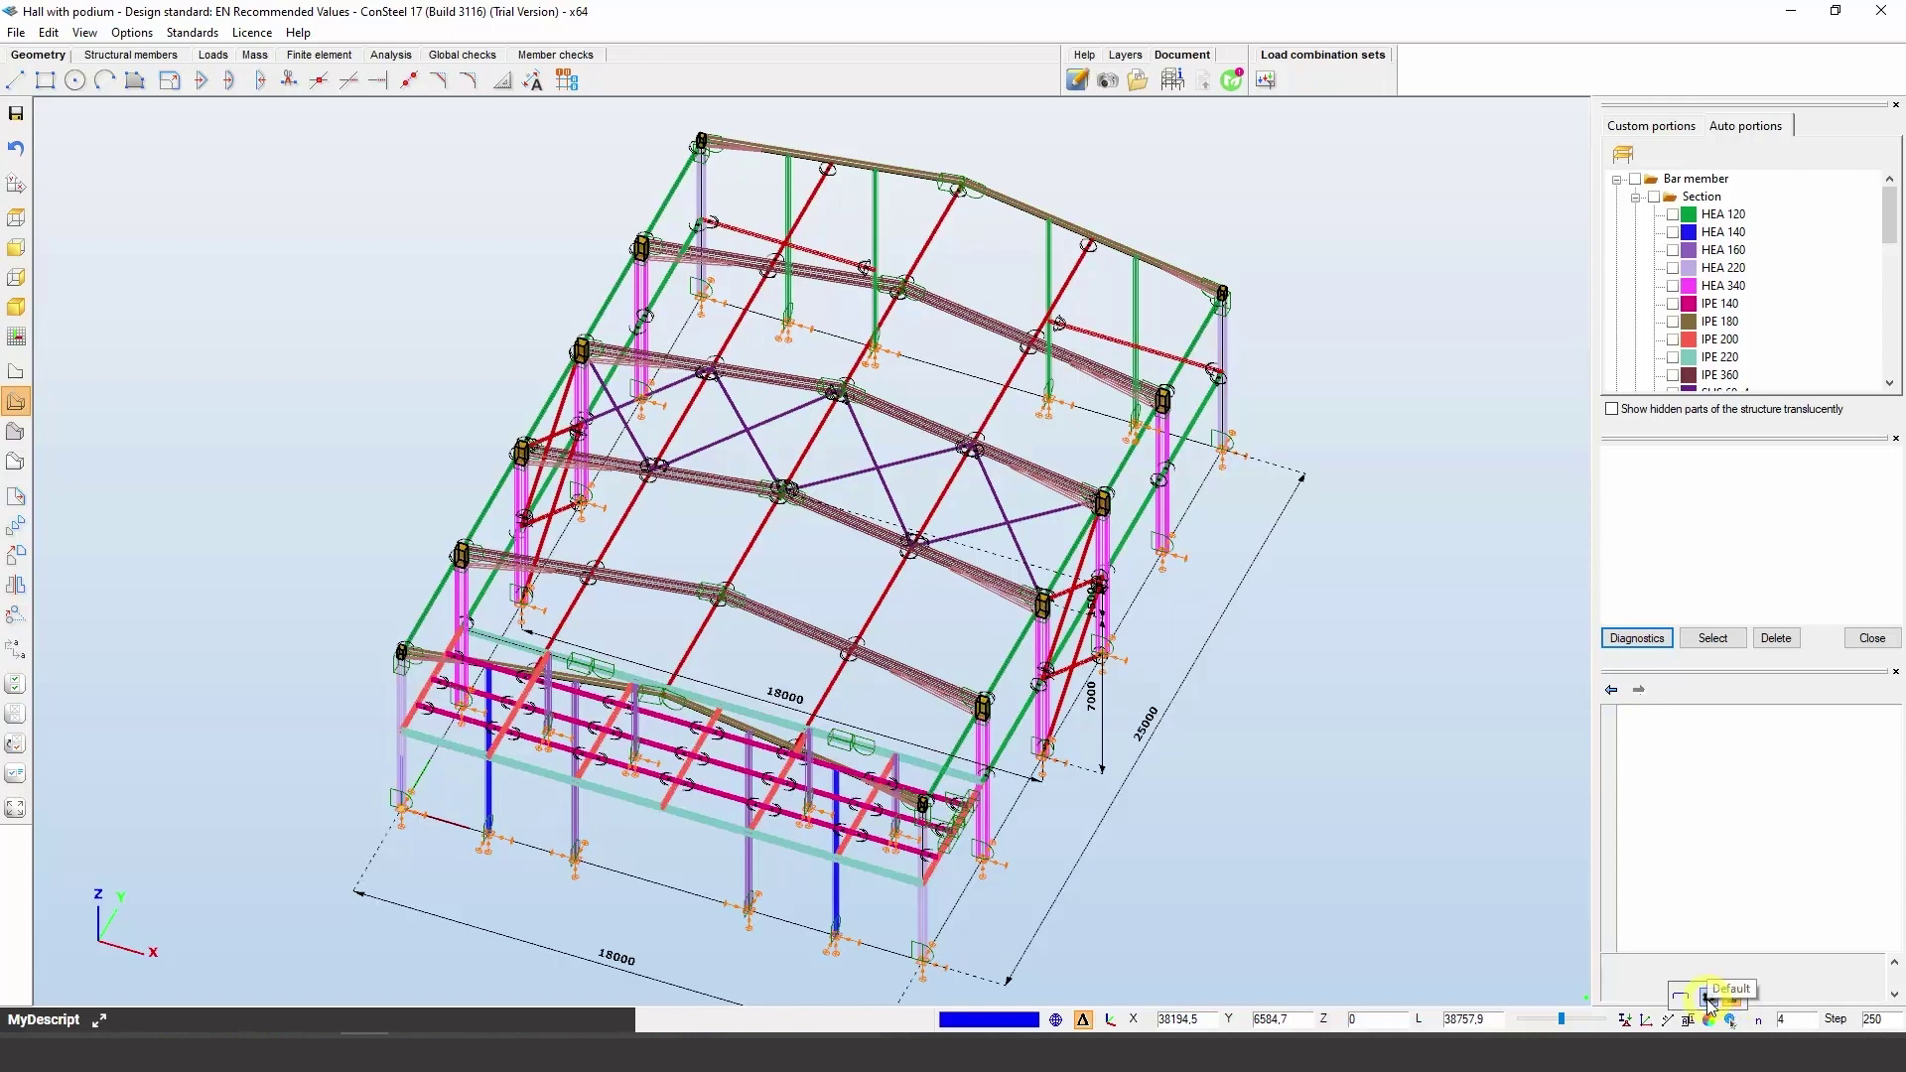
left_click(1708, 997)
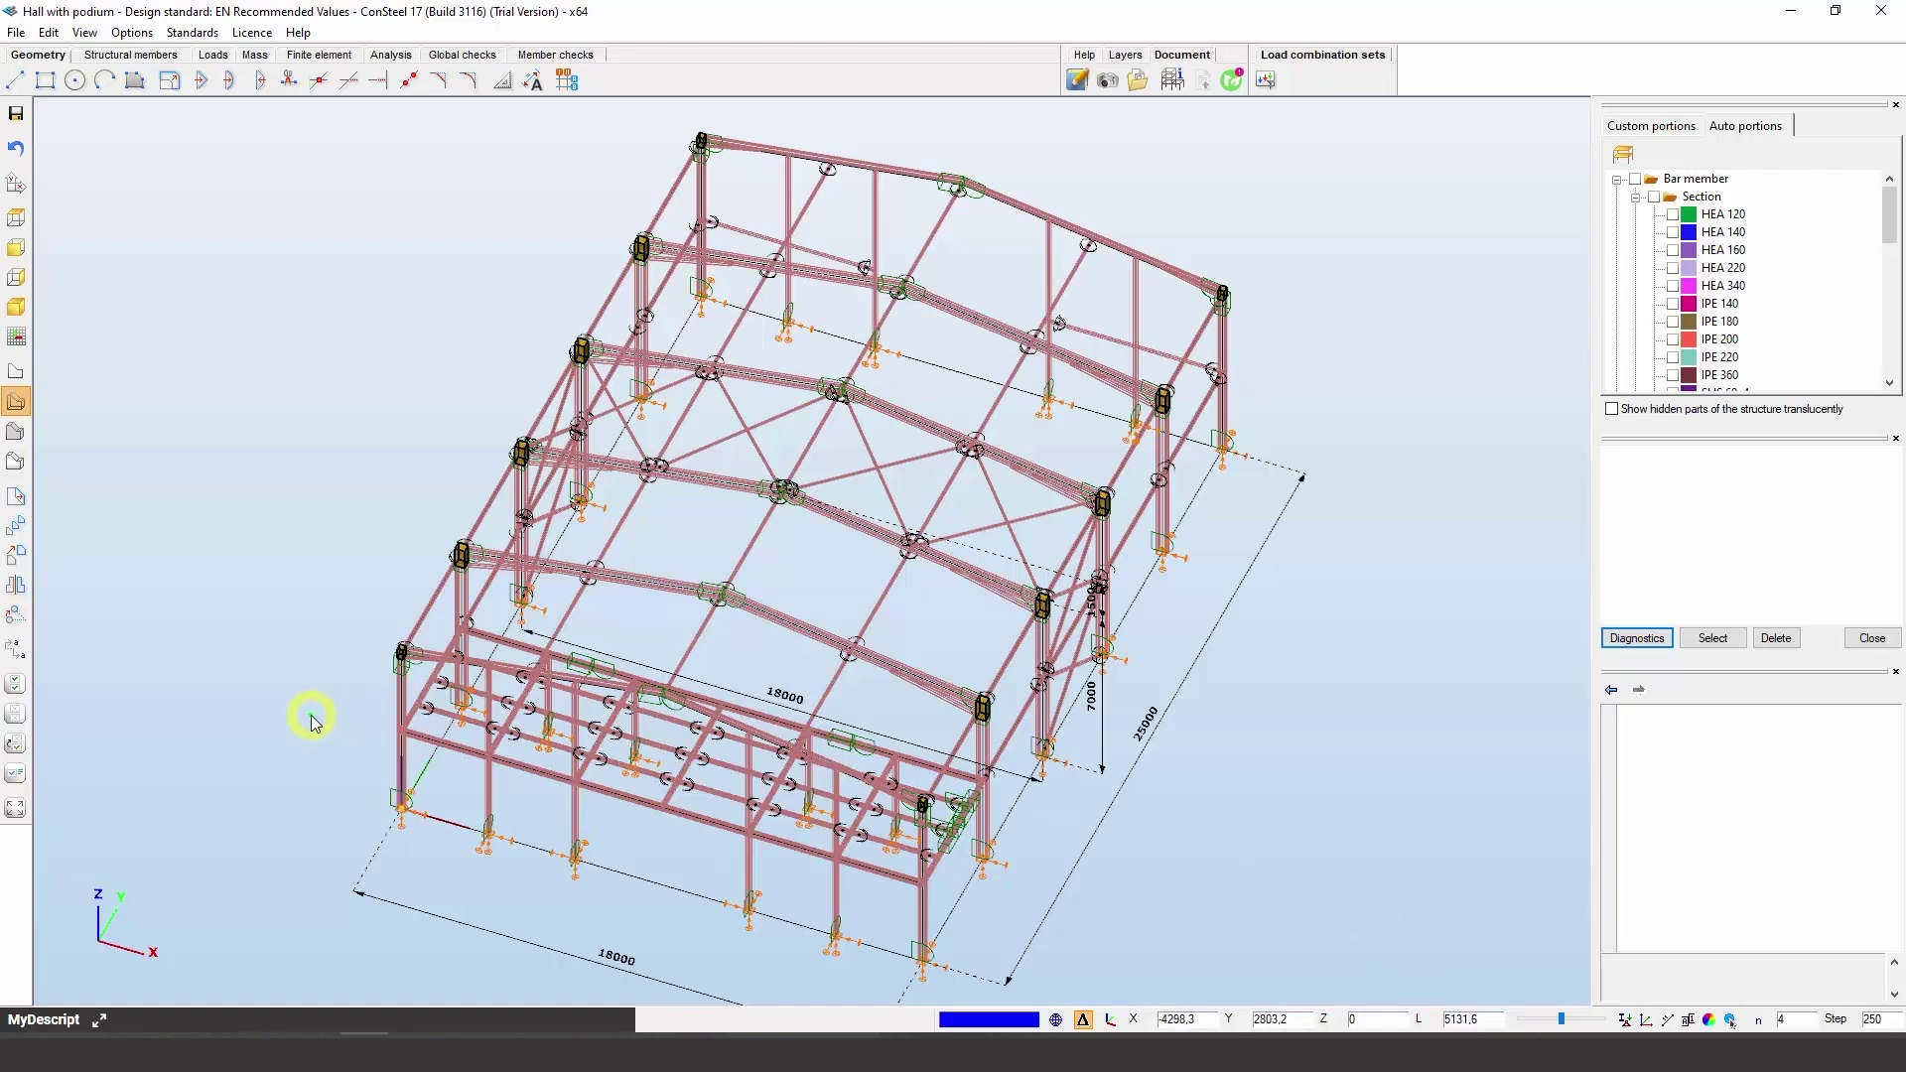
left_click(99, 1019)
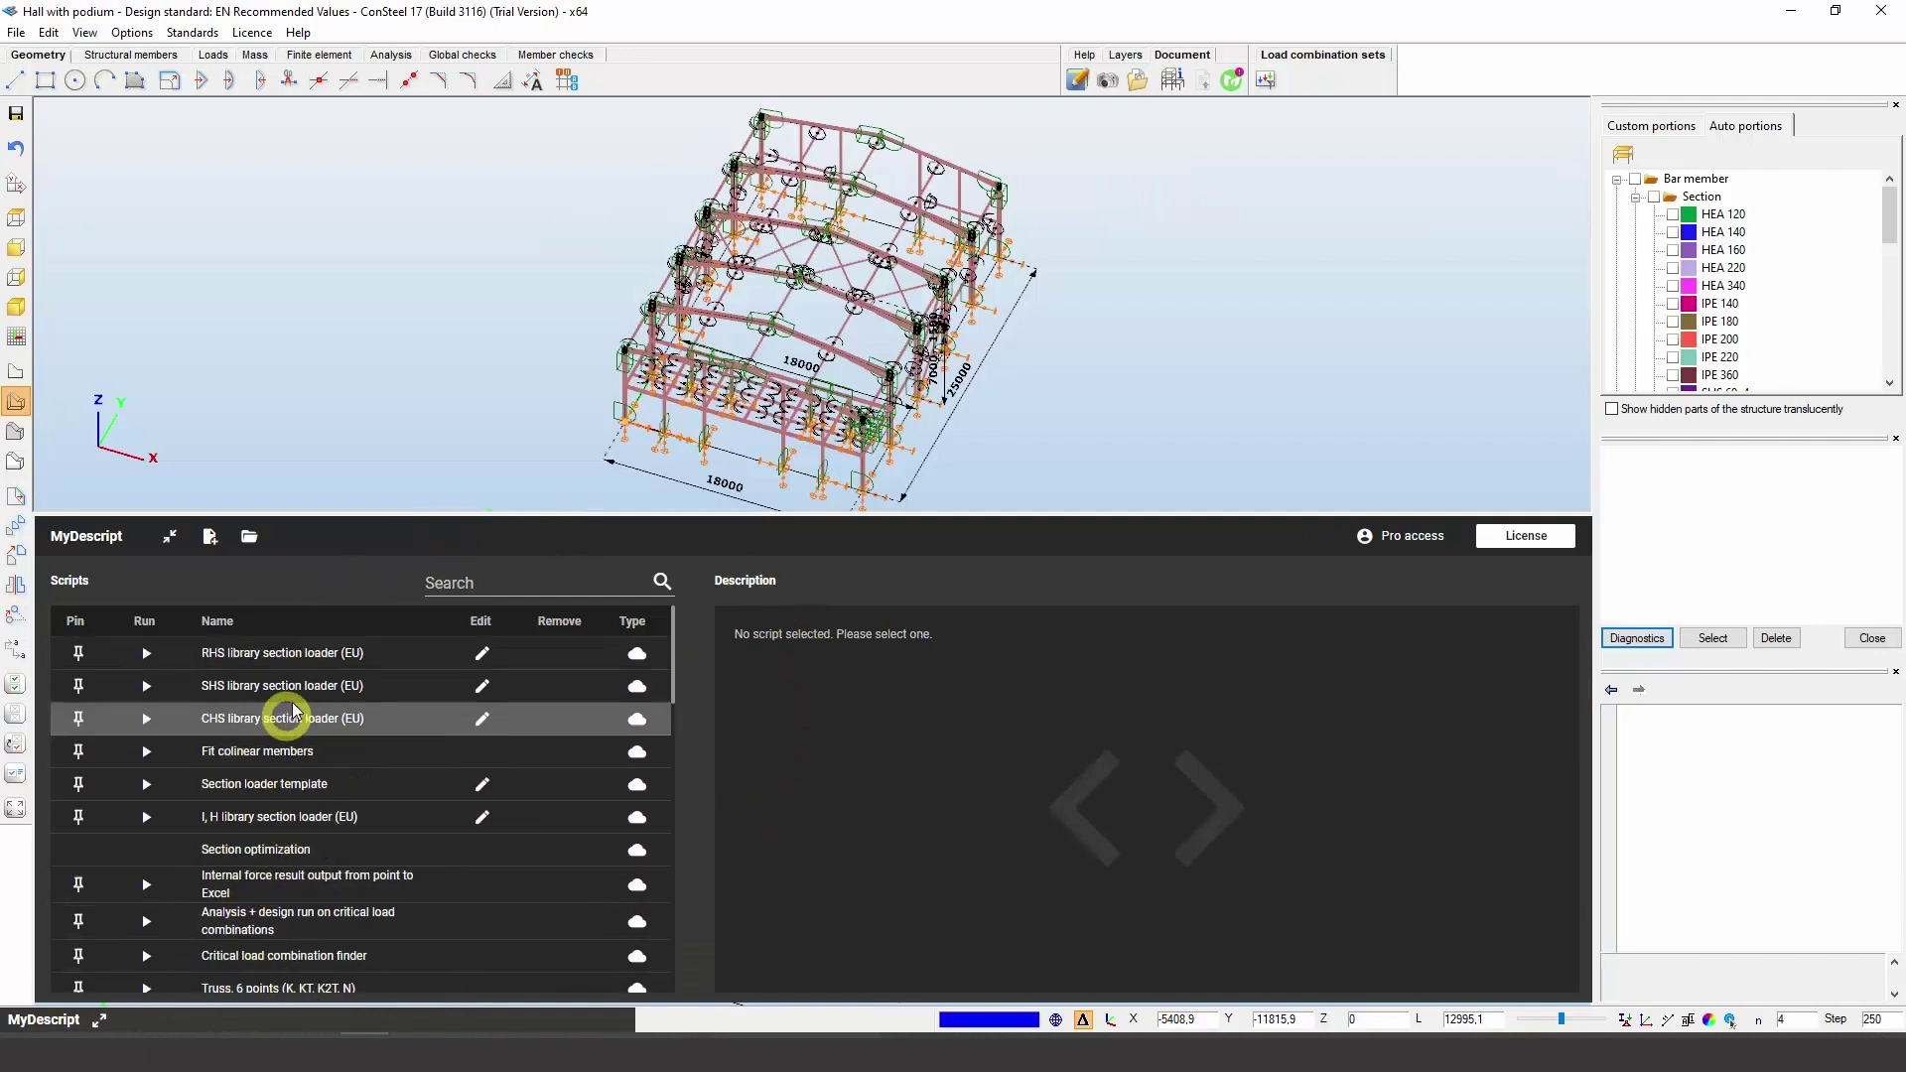
Review the RHS library section loader (EU) script, pin and unpin it, then create a new NewDescript script
left_click(300, 659)
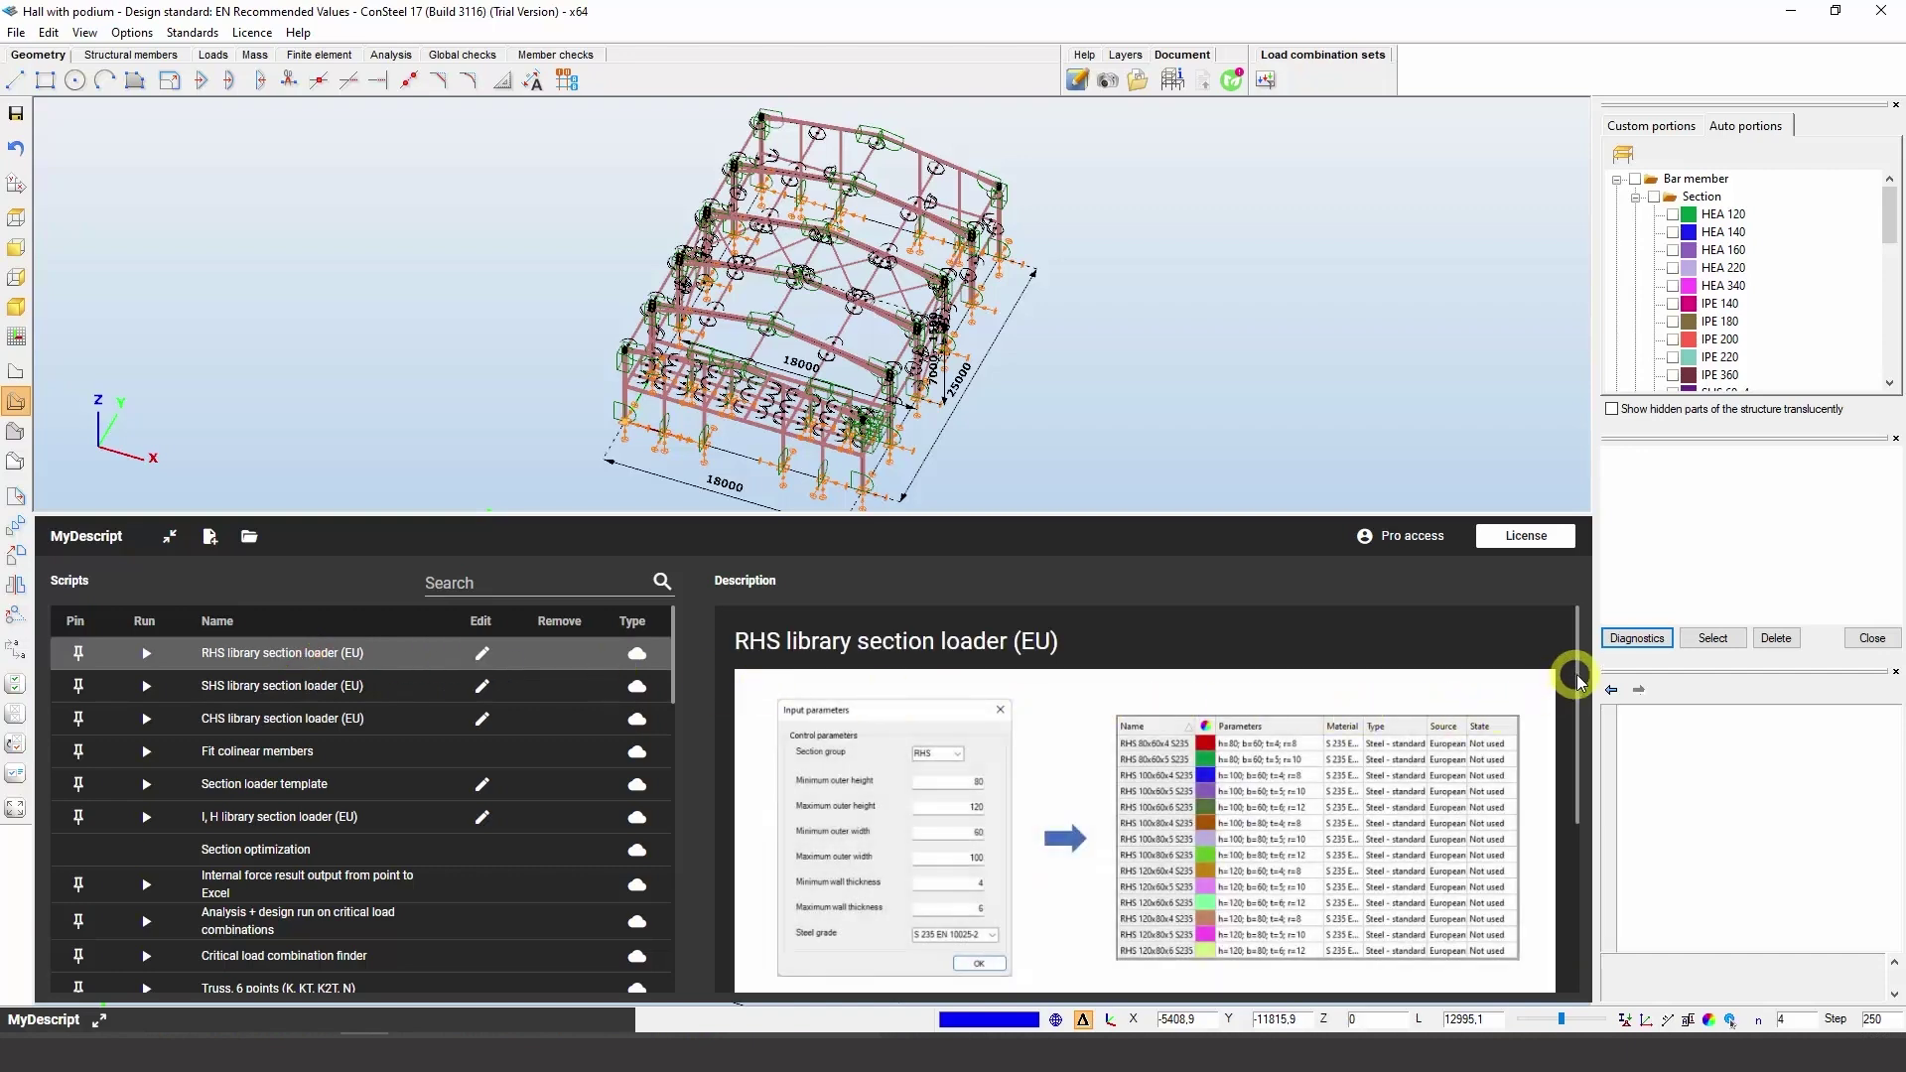
left_click_drag(1582, 700, 1574, 596)
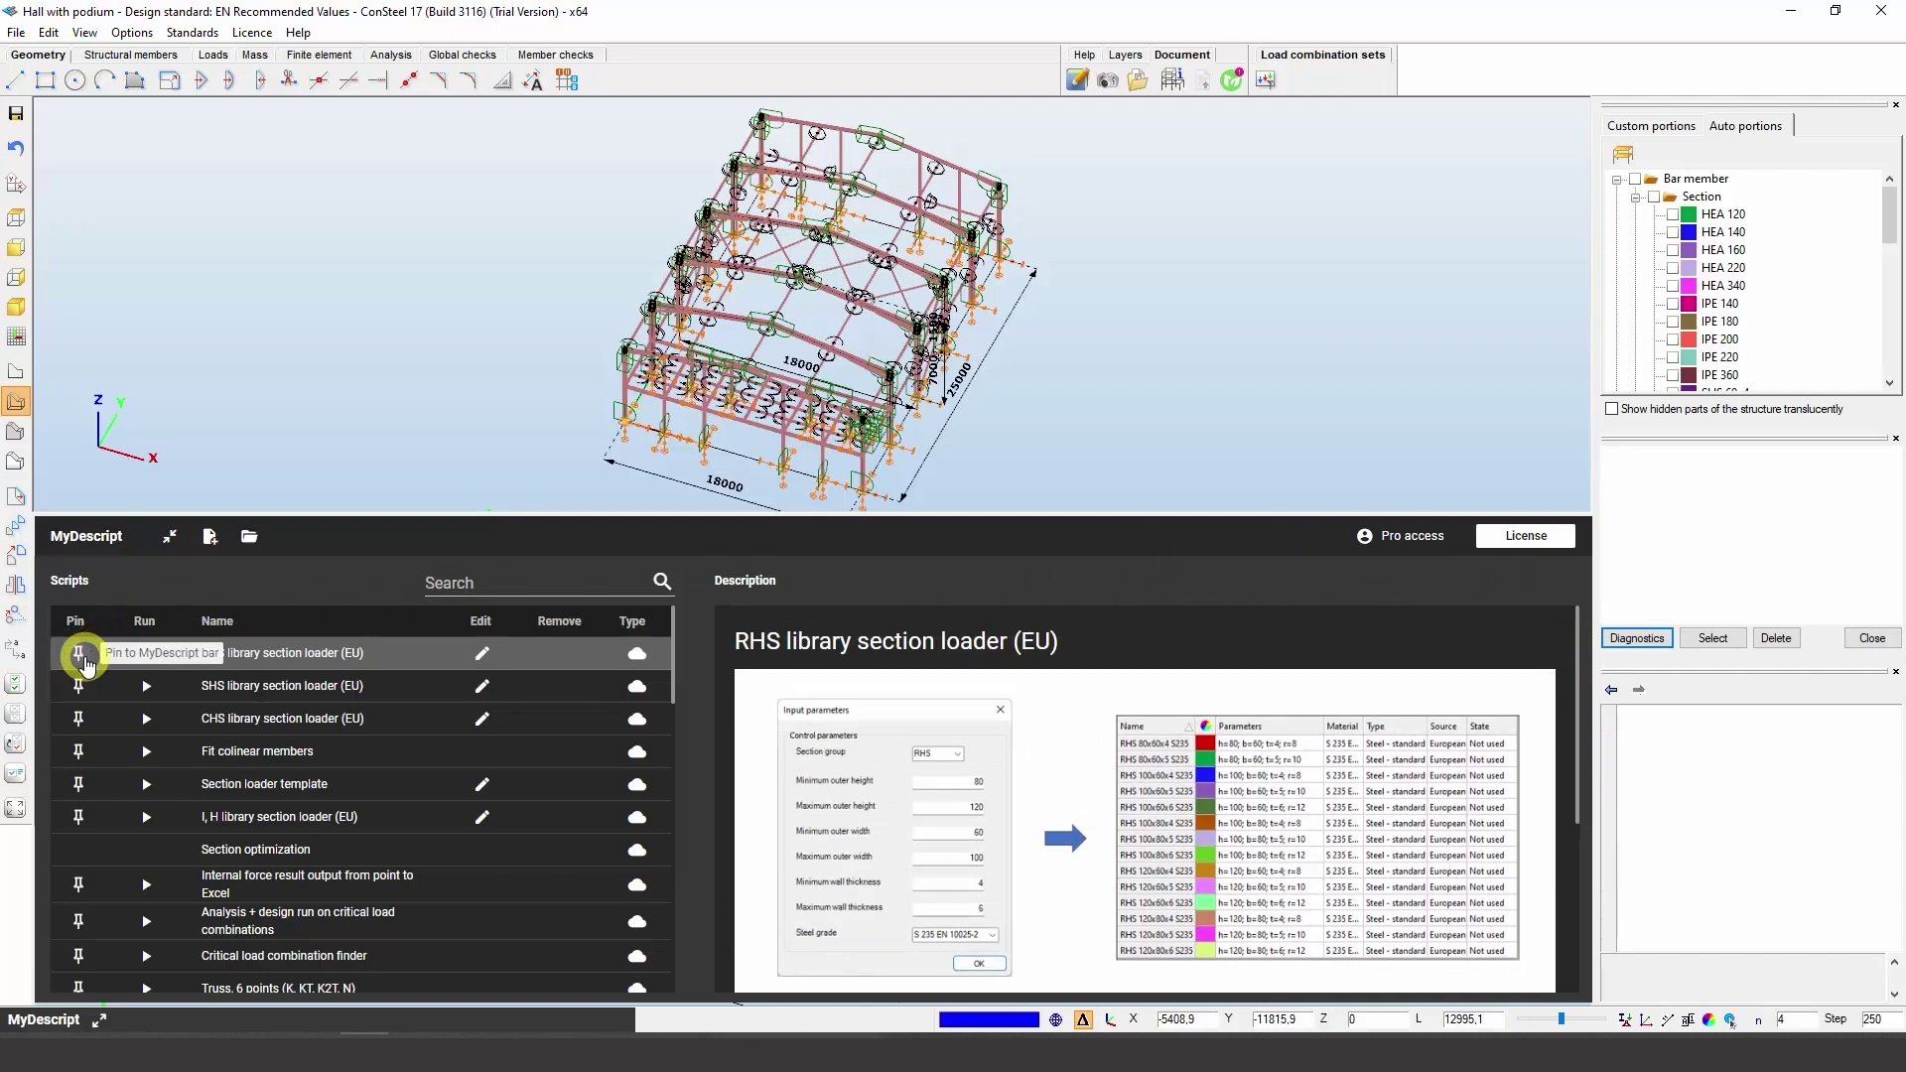
left_click(79, 653)
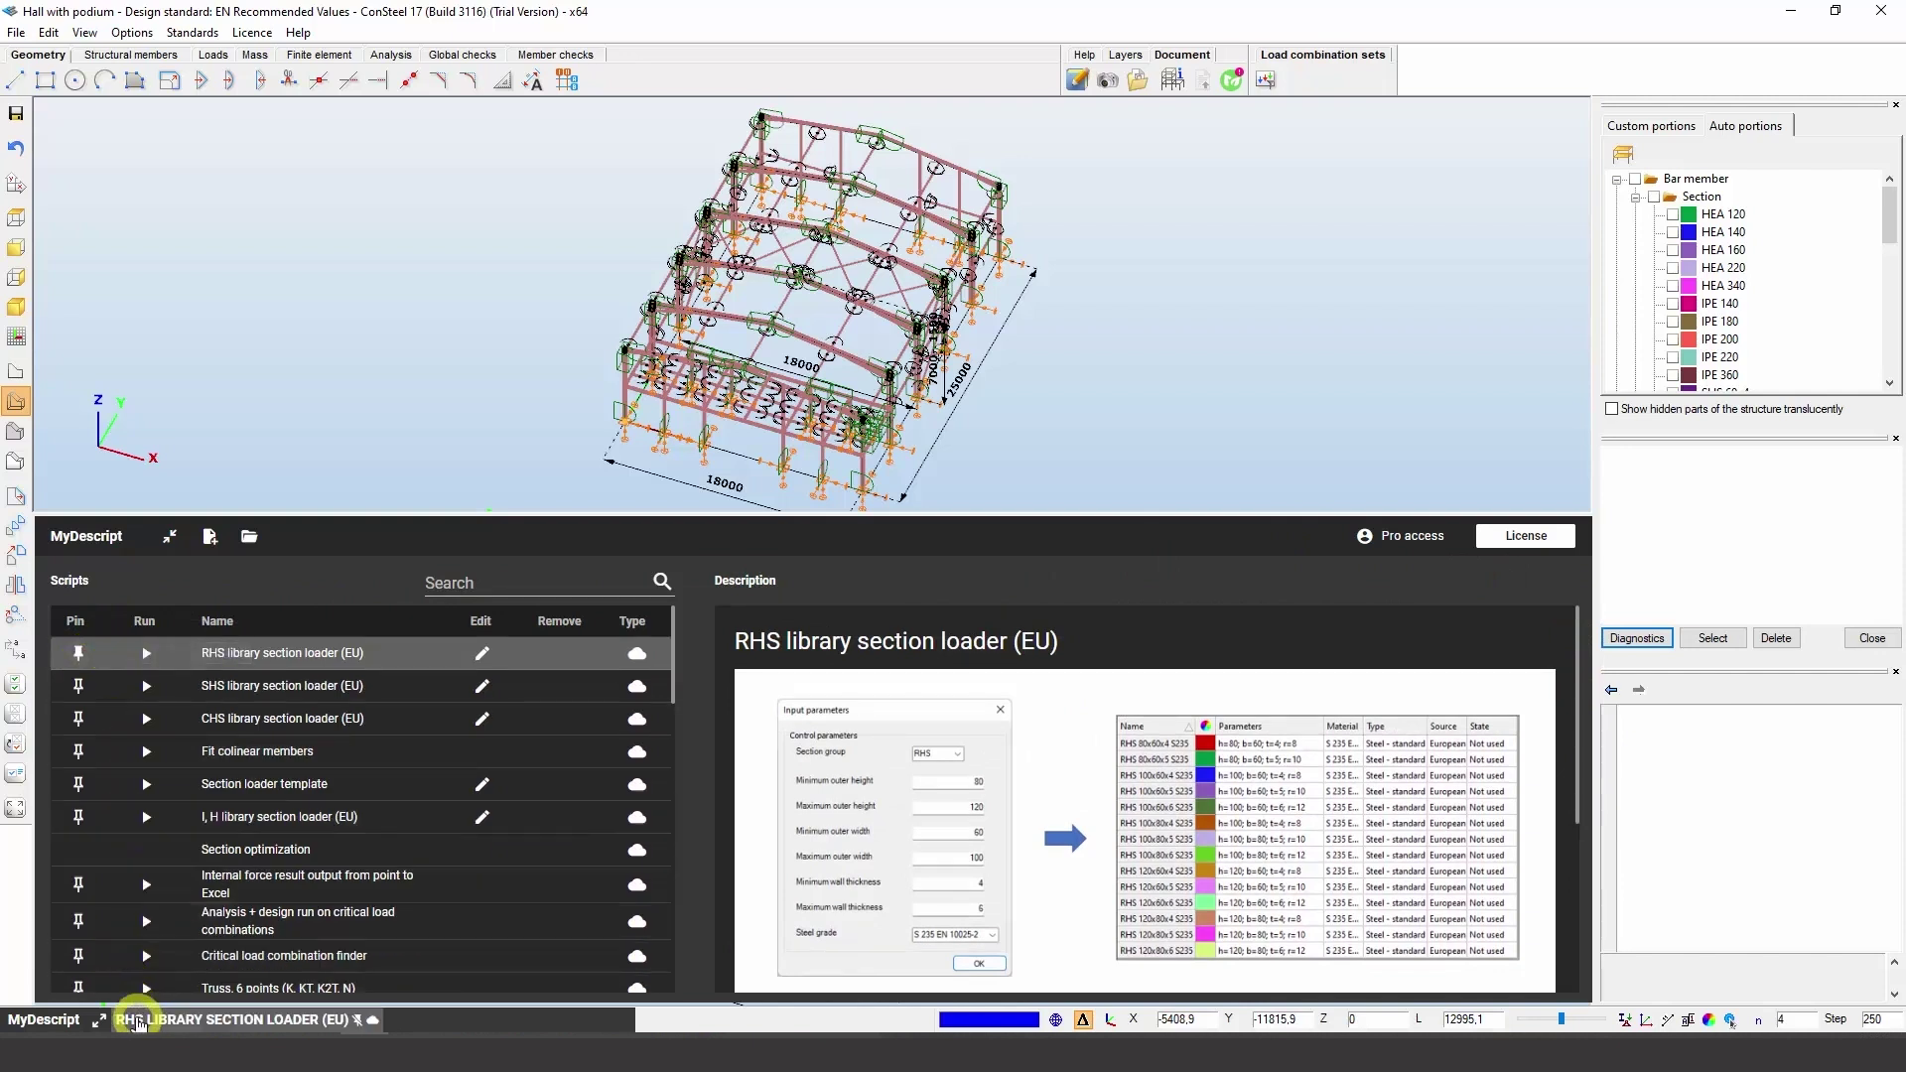
left_click(136, 1023)
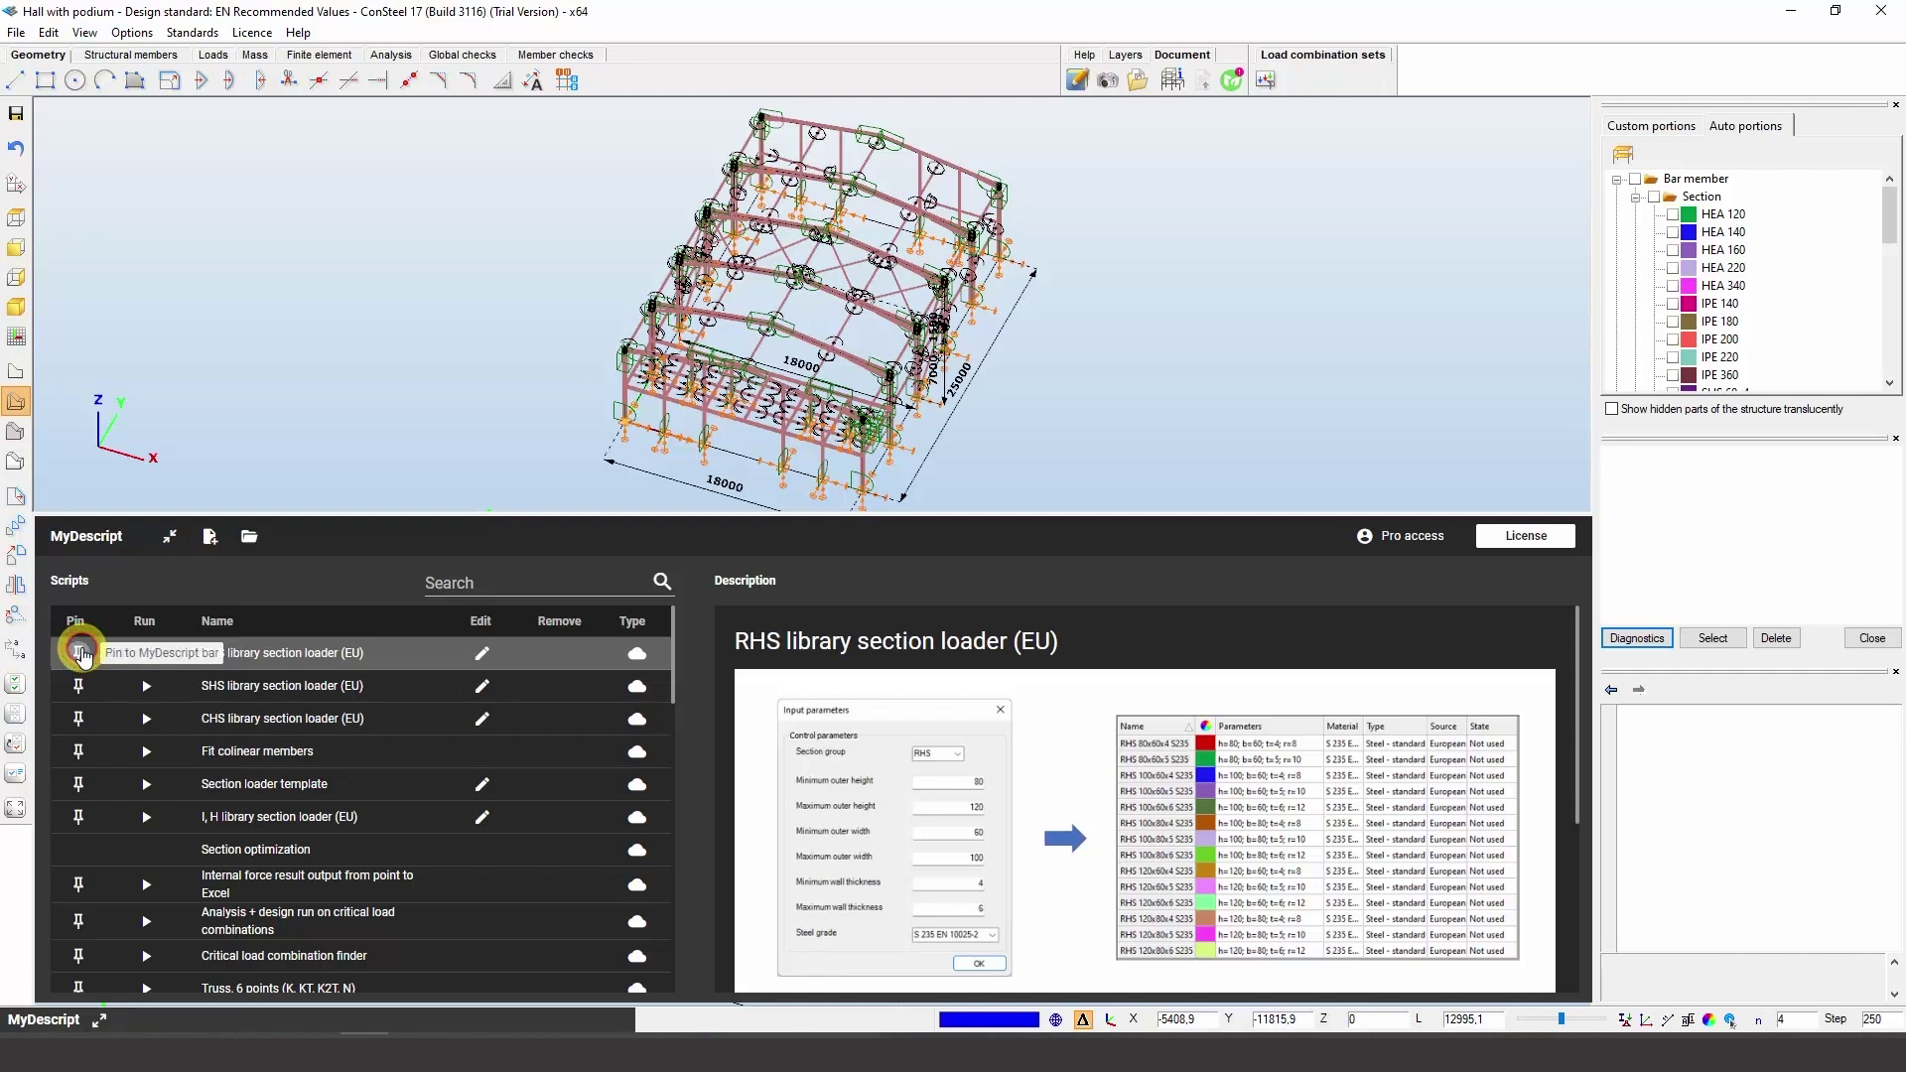
left_click(210, 541)
Enter 'Write your own Descript!' on line 1 and minimise the Descript editor
type("Write your own Descr")
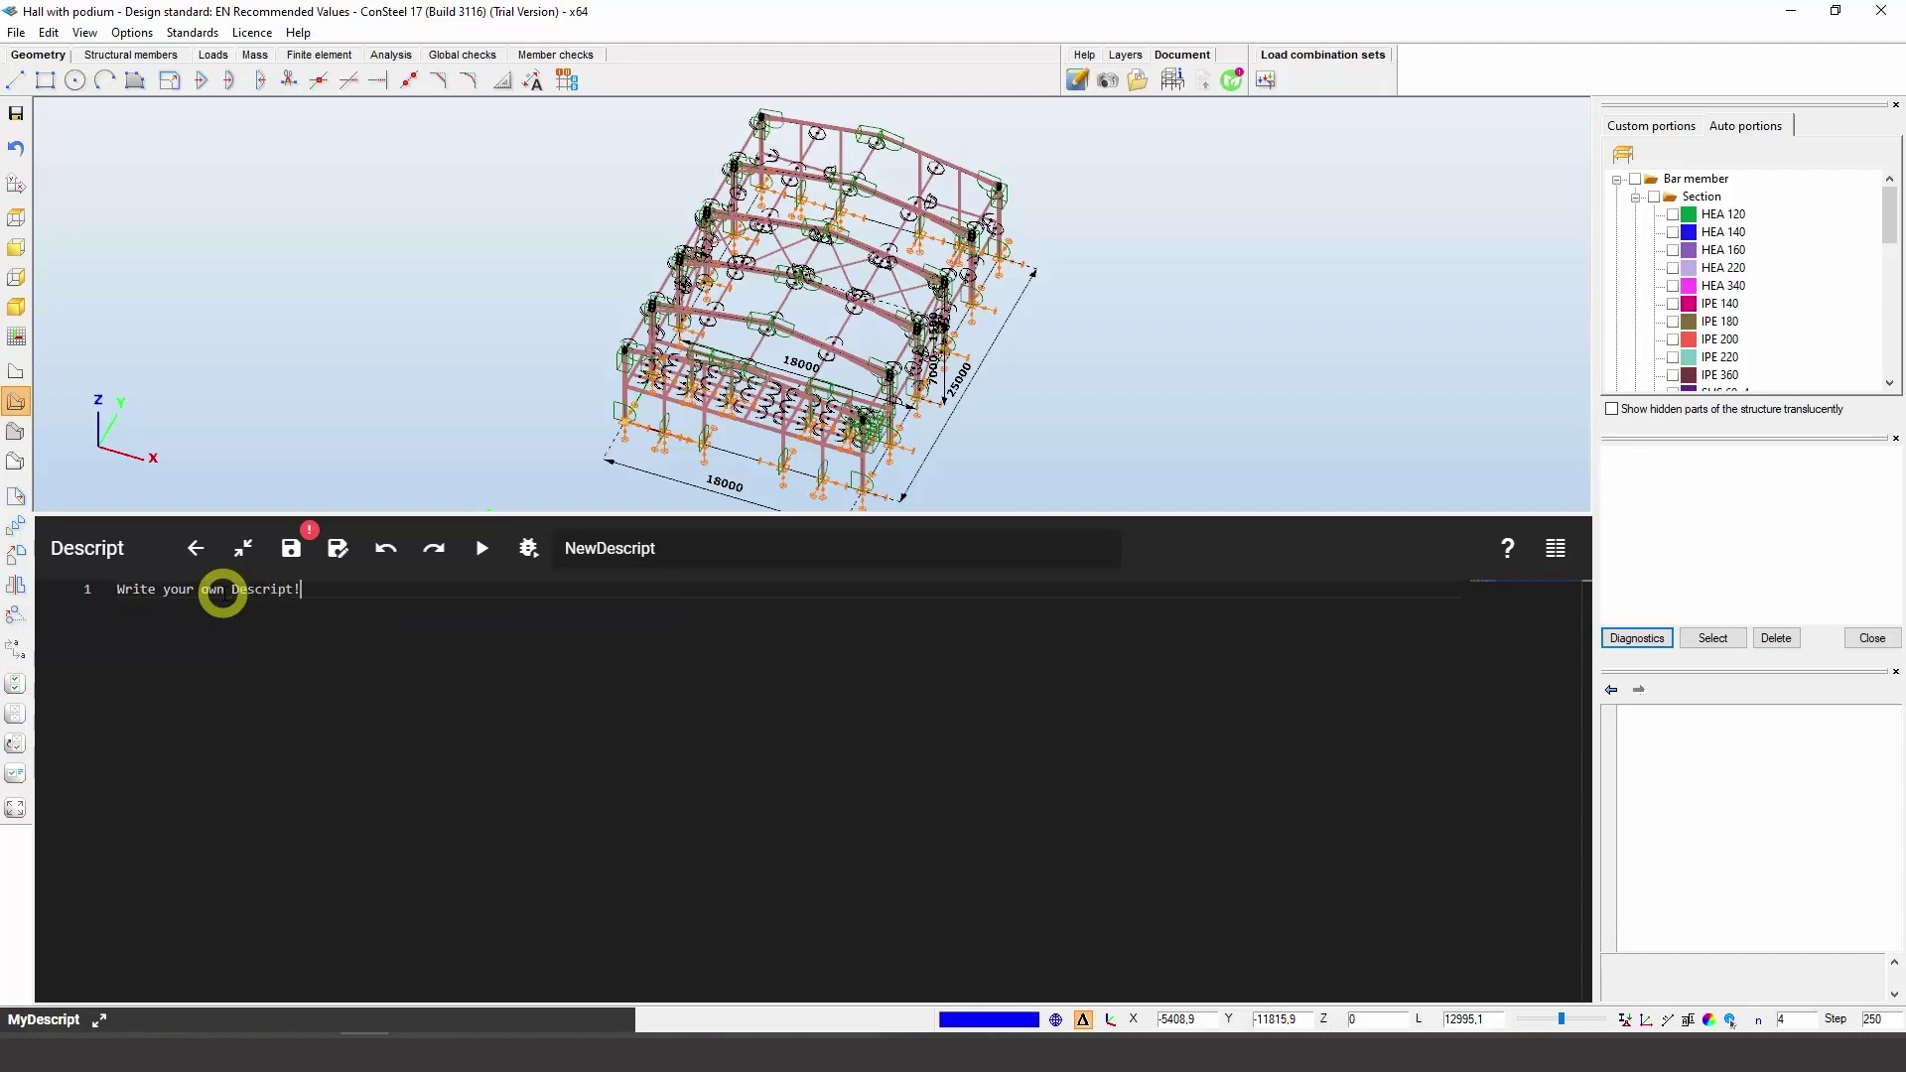
type("ipt!")
left_click(242, 548)
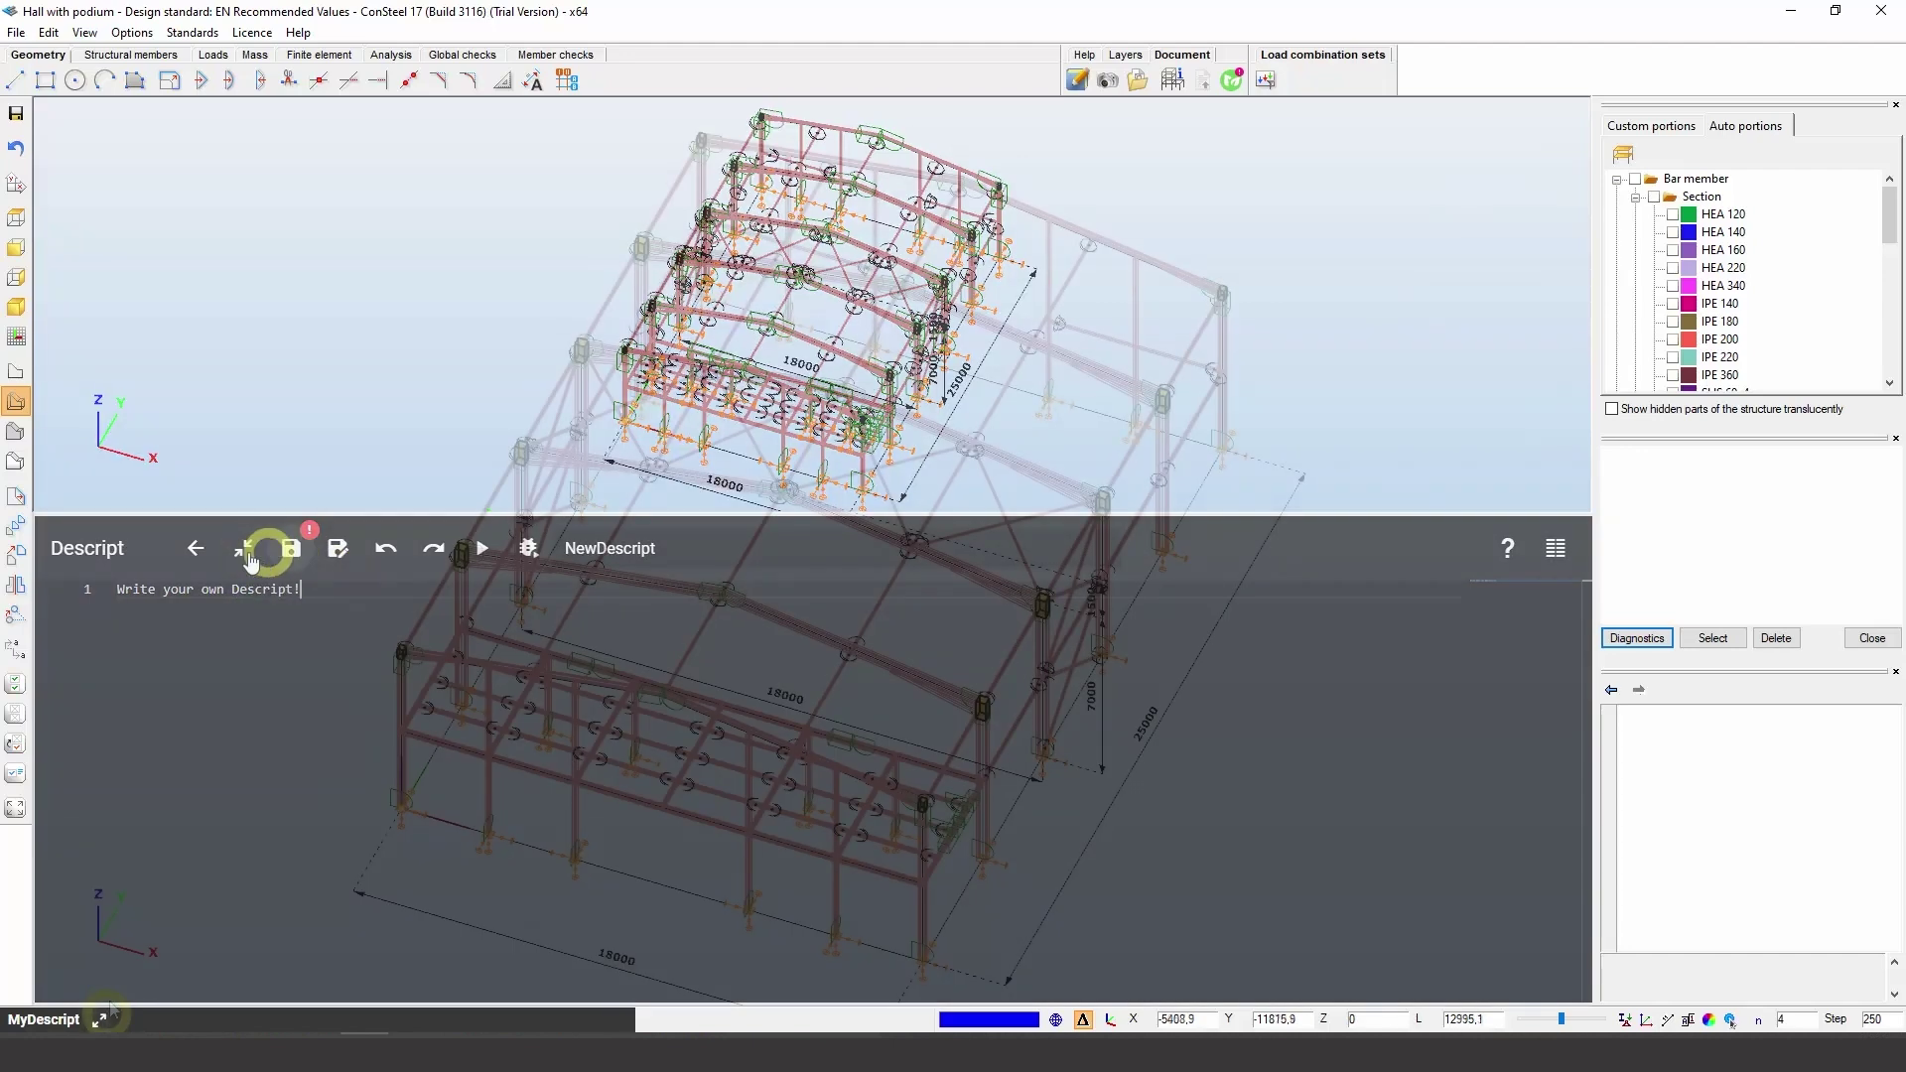